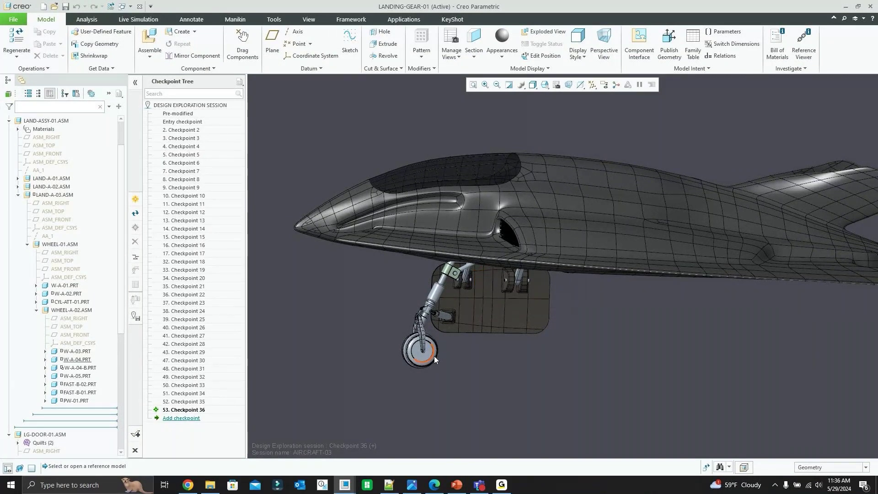
# Step: Switch from the landing gear assembly to the W-A-04 tire part window
pyautogui.scroll(2, 431, 350)
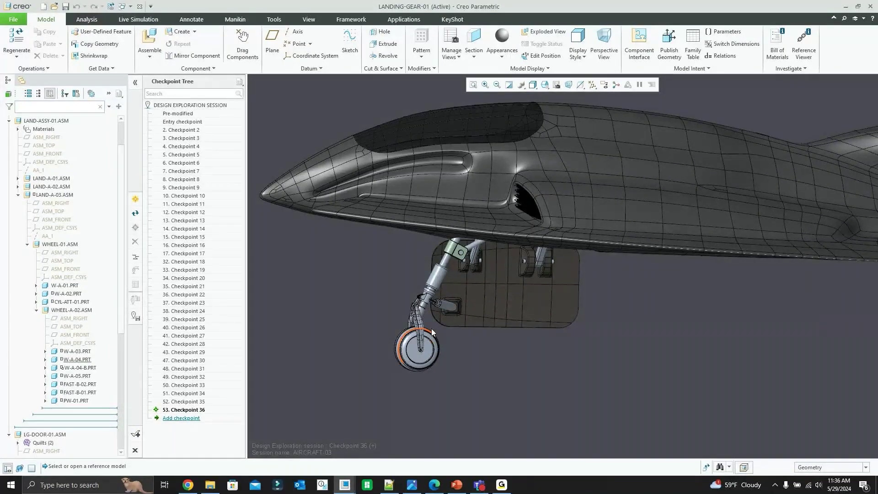
pyautogui.click(344, 485)
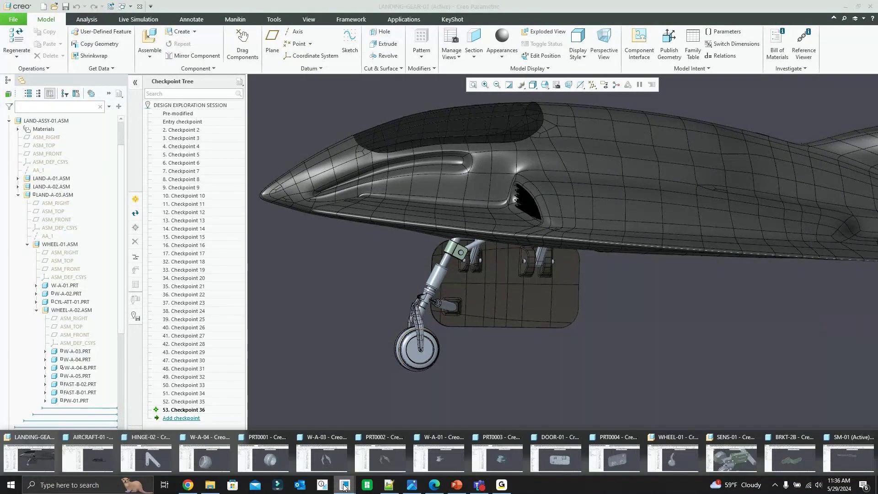
pyautogui.click(205, 457)
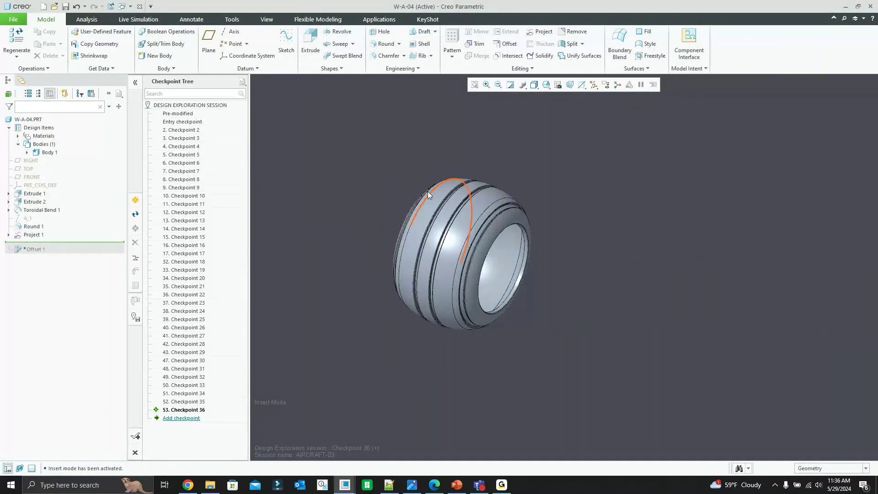
# Step: Examine the W-A-04 tire body from several angles, including its tread grooves and inner bore
pyautogui.scroll(-3, 427, 191)
pyautogui.moveTo(435, 193)
pyautogui.mouseDown(button='middle')
pyautogui.moveTo(483, 195)
pyautogui.moveTo(432, 196)
pyautogui.mouseUp(button='middle')
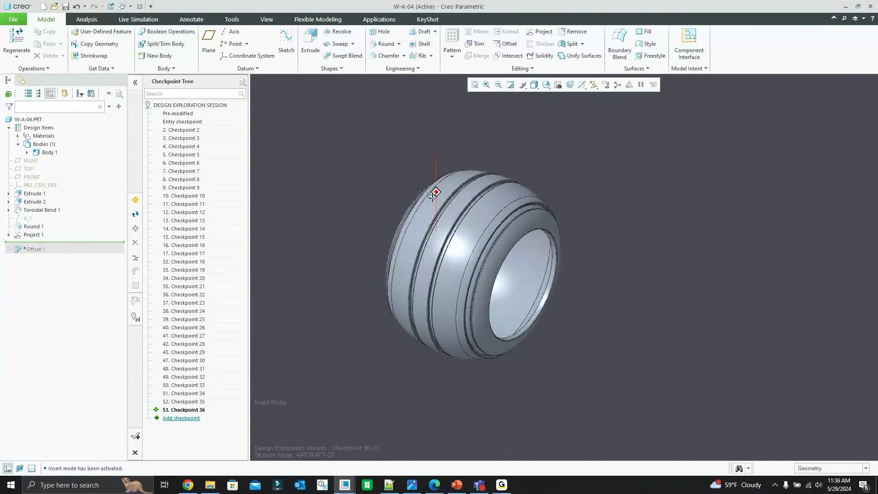
pyautogui.click(73, 153)
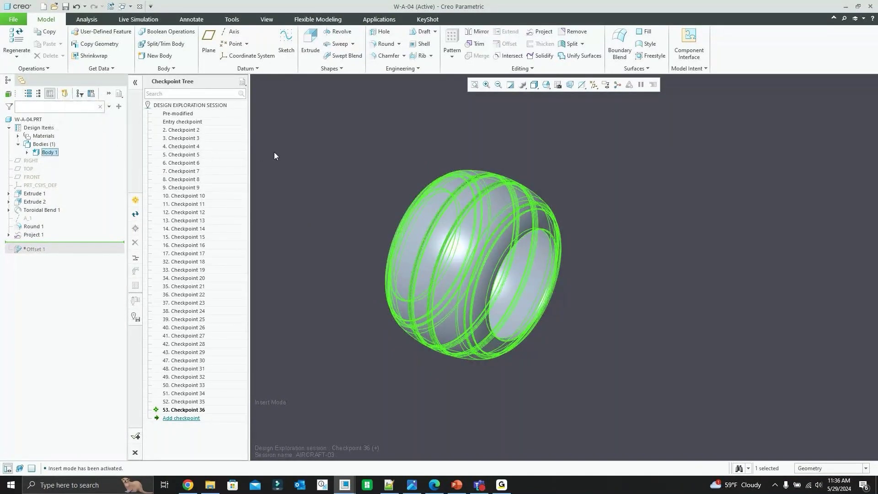
pyautogui.scroll(-1, 425, 213)
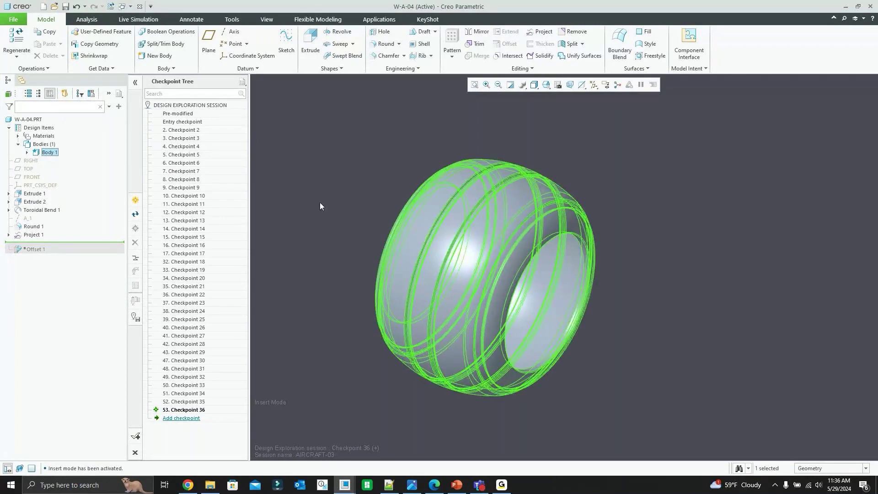
pyautogui.click(307, 154)
pyautogui.moveTo(415, 181); pyautogui.dragTo(498, 221, button='middle')
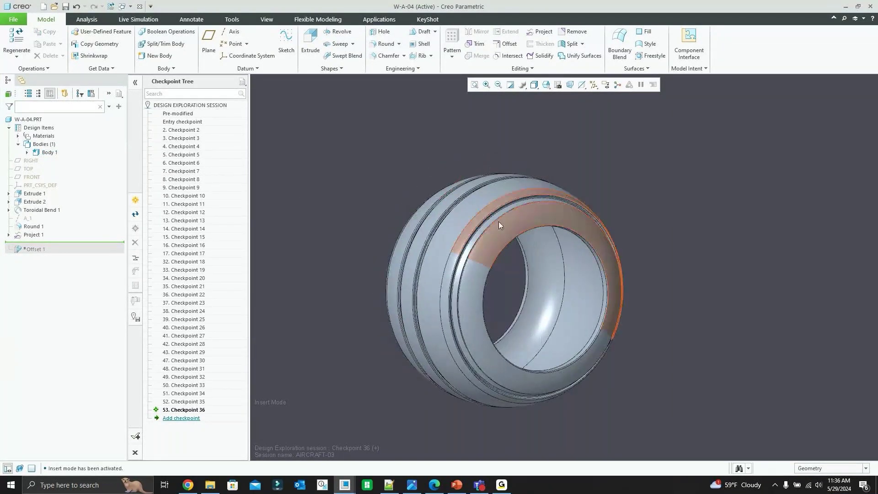
pyautogui.scroll(1, 498, 222)
pyautogui.scroll(1, 504, 226)
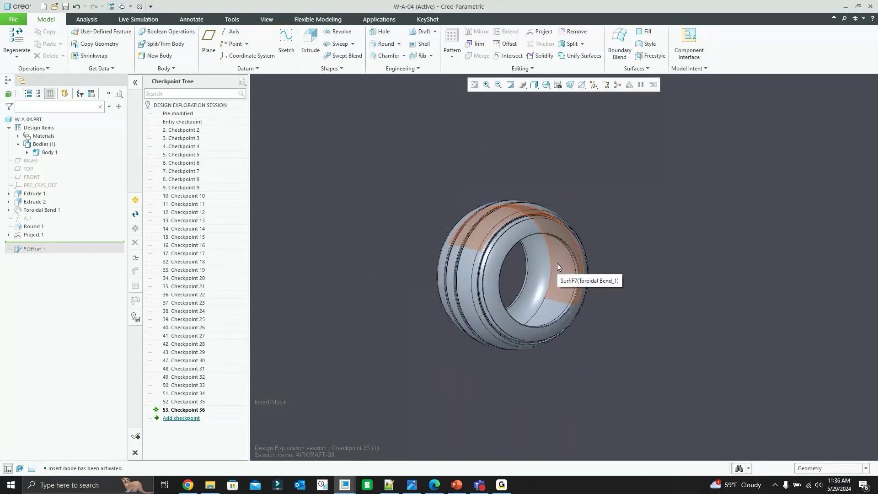
pyautogui.scroll(-2, 557, 267)
pyautogui.moveTo(557, 267); pyautogui.dragTo(520, 276, button='middle')
pyautogui.scroll(3, 546, 297)
pyautogui.scroll(-2, 562, 300)
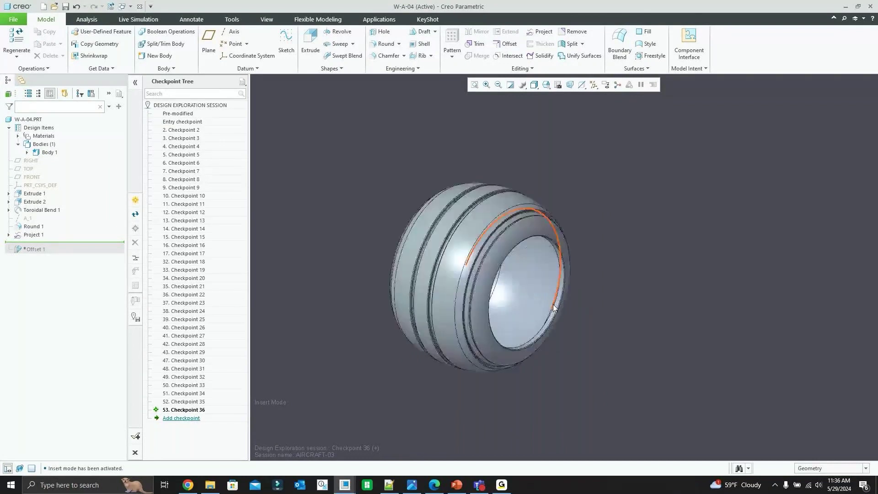
pyautogui.scroll(1, 463, 183)
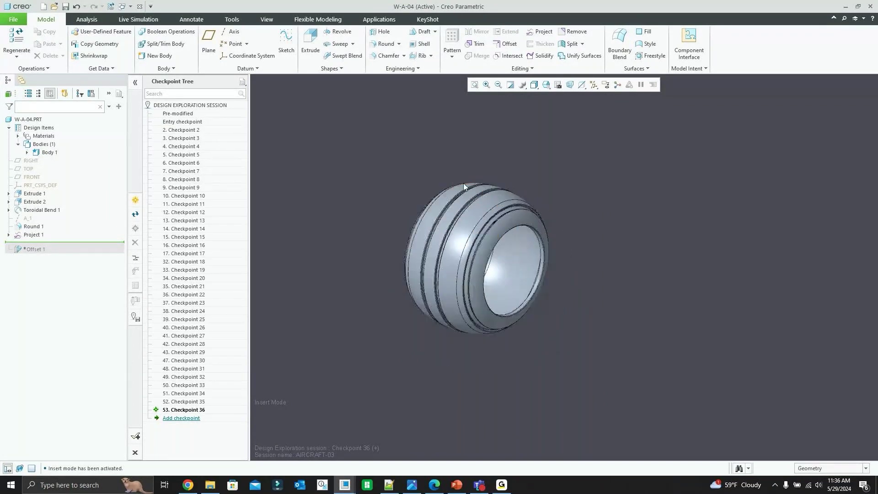
pyautogui.moveTo(463, 183); pyautogui.dragTo(442, 176, button='middle')
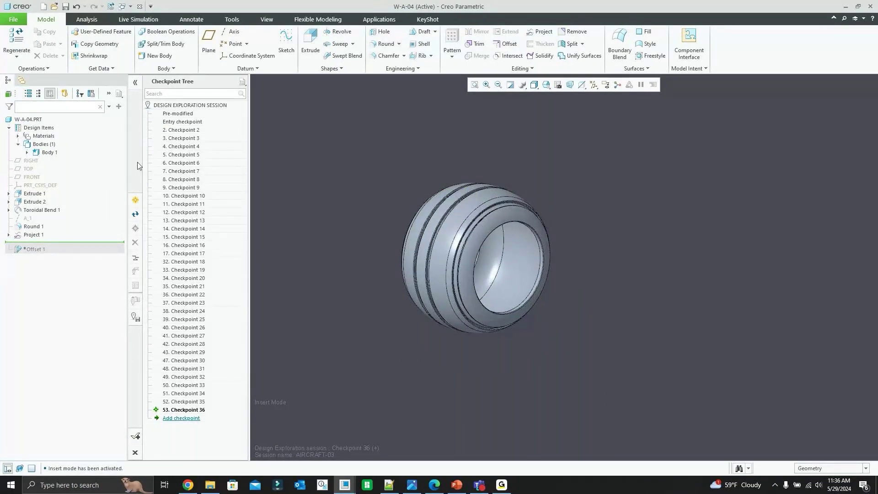
# Step: Bring up the Create Part from Body option for Body 1 and switch to the PRT0001 part window
pyautogui.click(50, 152)
pyautogui.rightClick(49, 154)
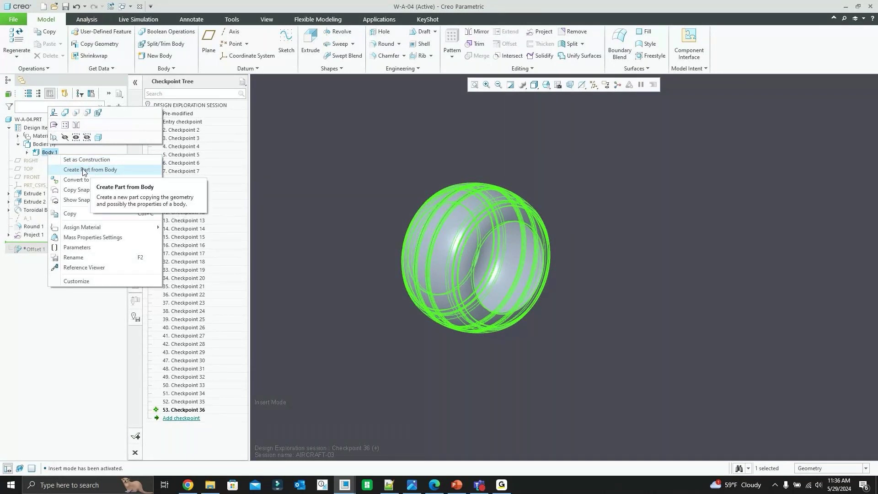
pyautogui.moveTo(349, 488)
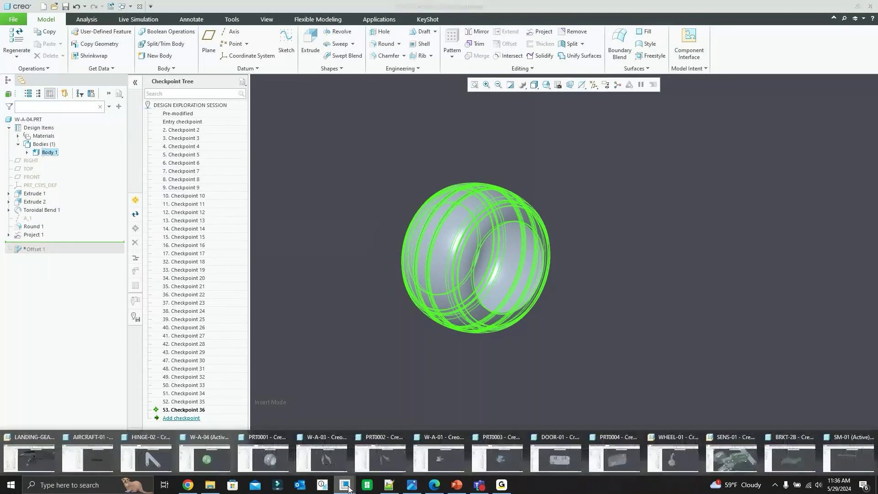
pyautogui.click(280, 463)
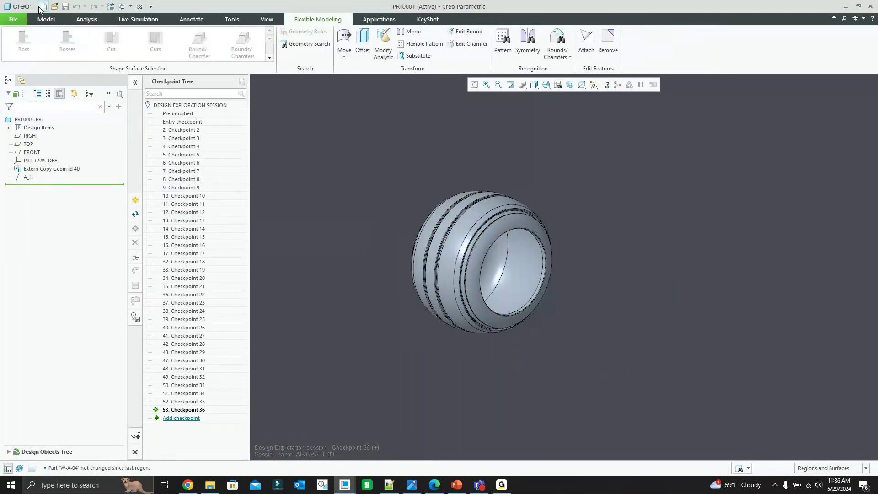
# Step: Redefine the external copy geometry feature in PRT0001 with No dependency on its reference model
pyautogui.click(48, 171)
pyautogui.click(54, 115)
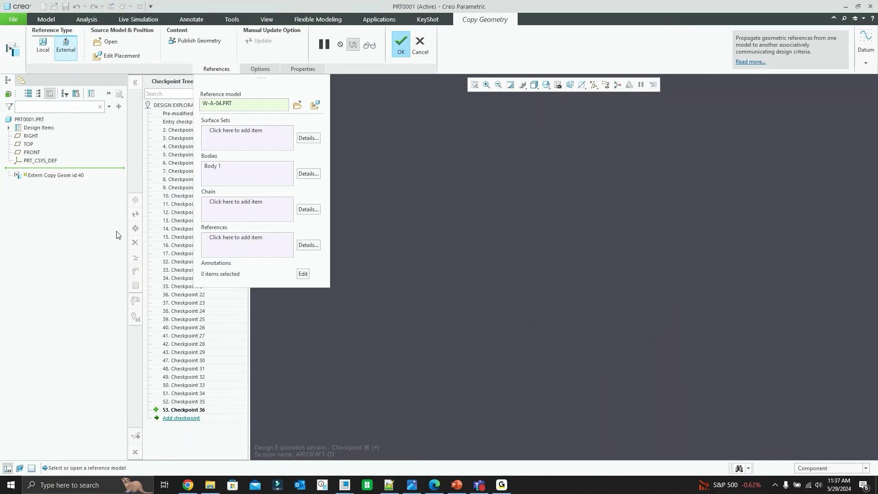
pyautogui.click(261, 69)
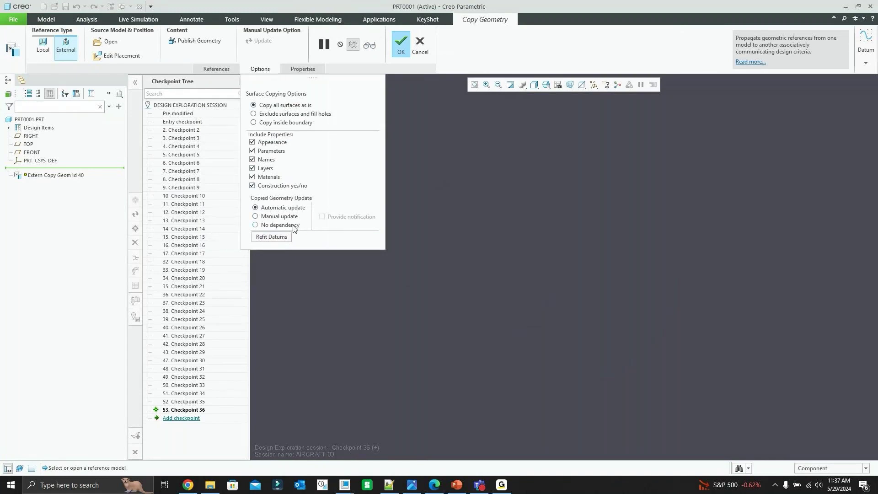
pyautogui.click(255, 225)
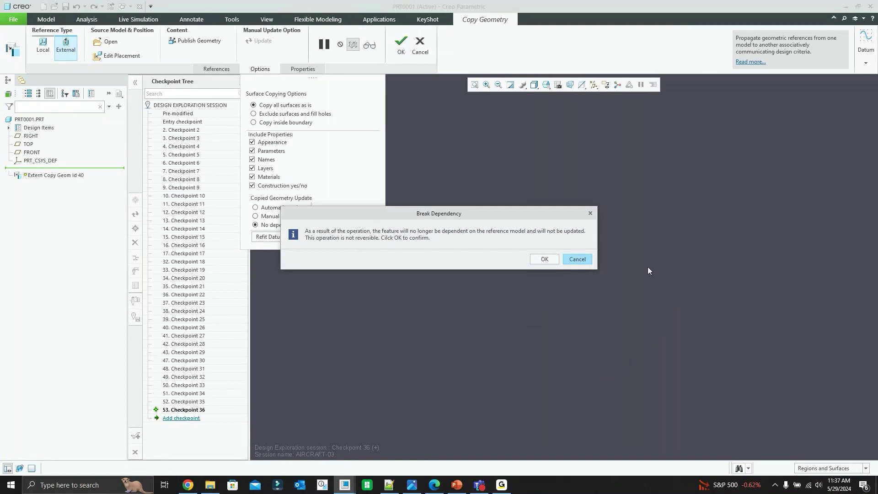
pyautogui.click(545, 259)
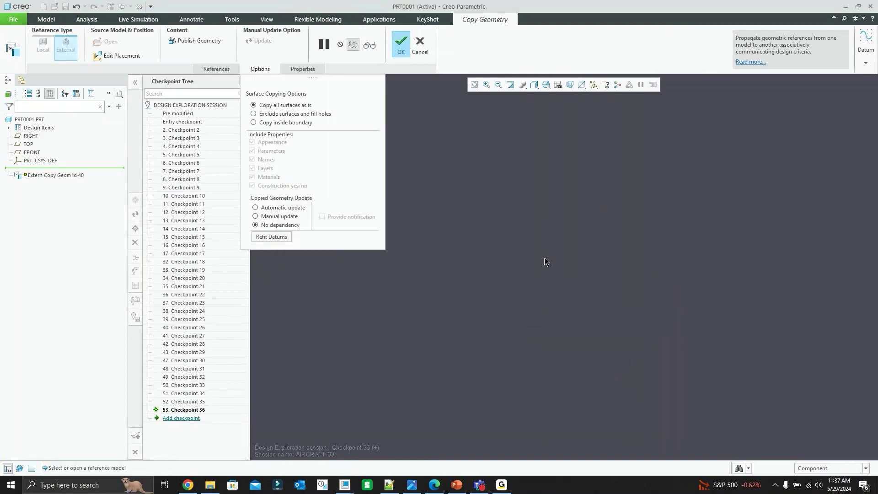
pyautogui.click(400, 46)
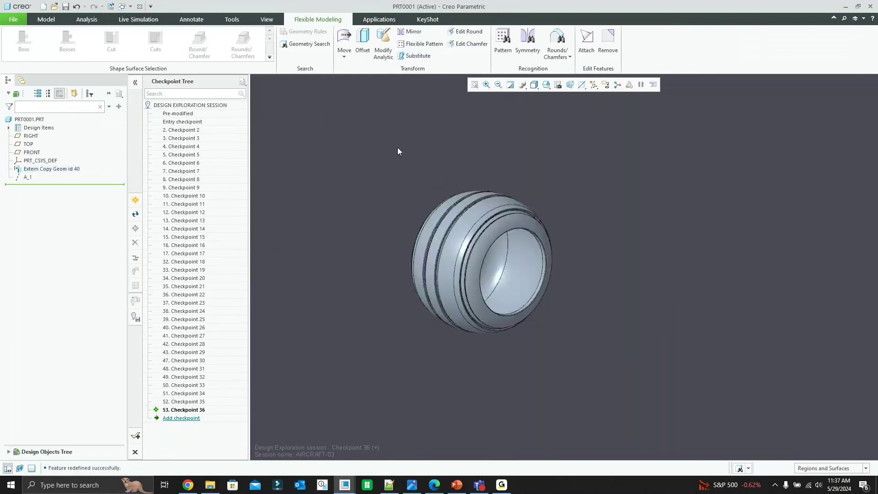
# Step: Examine the copied tire geometry and its tread surfaces alongside the Model and Flexible Modeling tools
pyautogui.scroll(2, 385, 209)
pyautogui.scroll(-3, 432, 227)
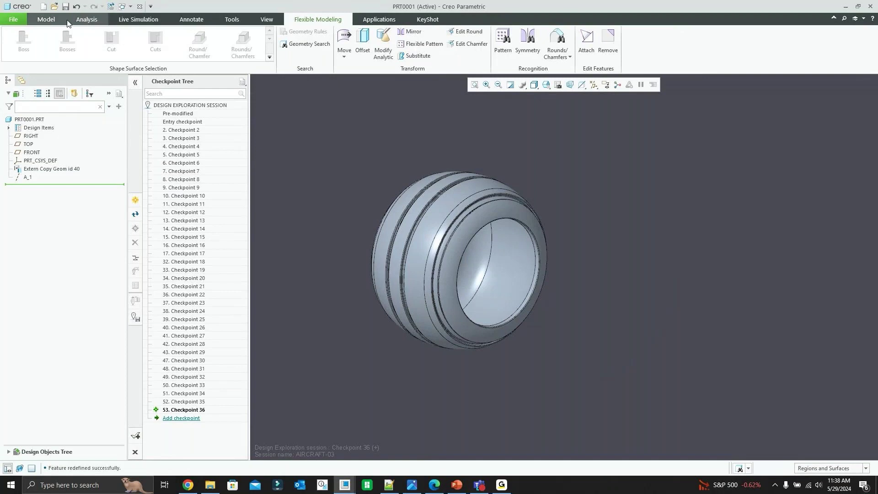
pyautogui.click(46, 19)
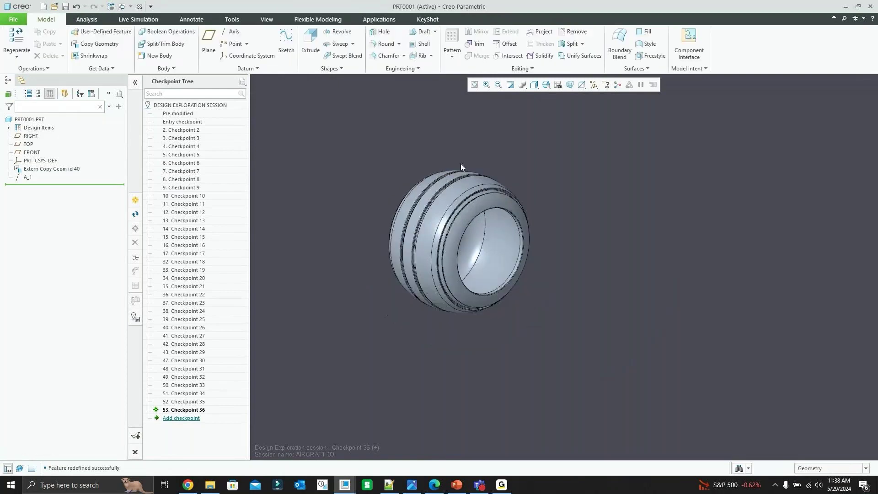
pyautogui.moveTo(460, 163); pyautogui.dragTo(439, 181, button='middle')
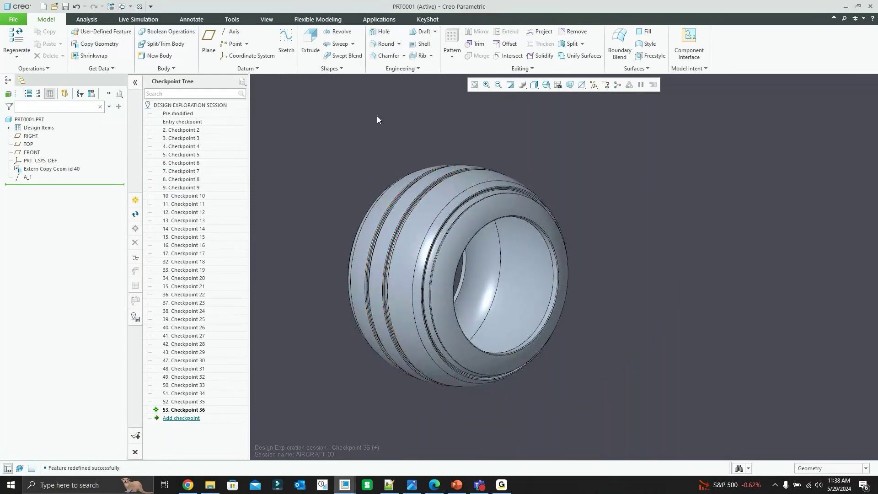
pyautogui.click(317, 19)
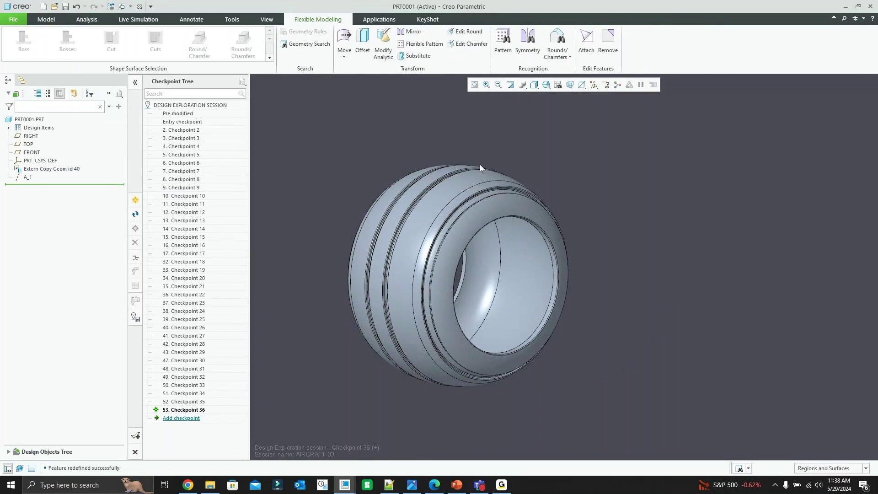
pyautogui.scroll(-2, 495, 193)
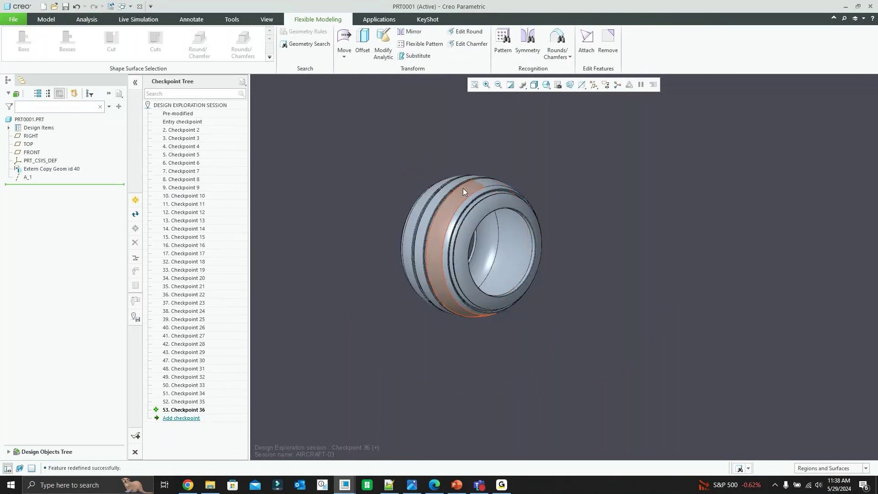
pyautogui.scroll(2, 462, 188)
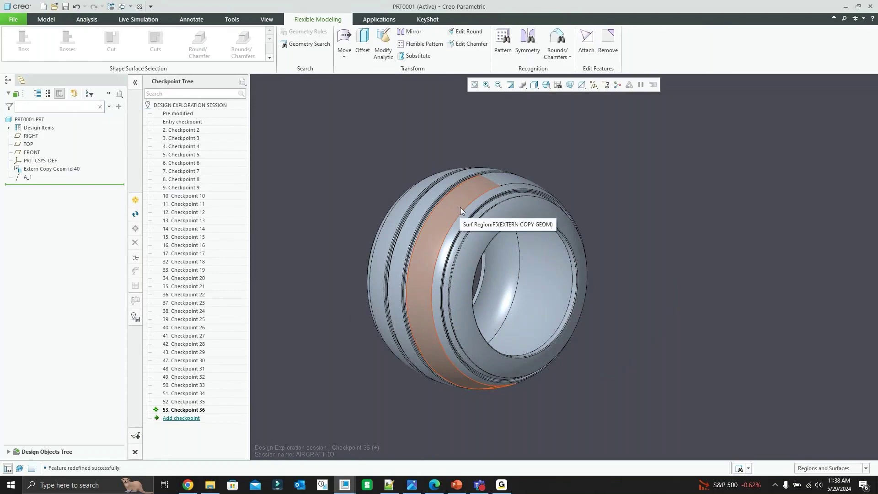
pyautogui.scroll(-4, 460, 207)
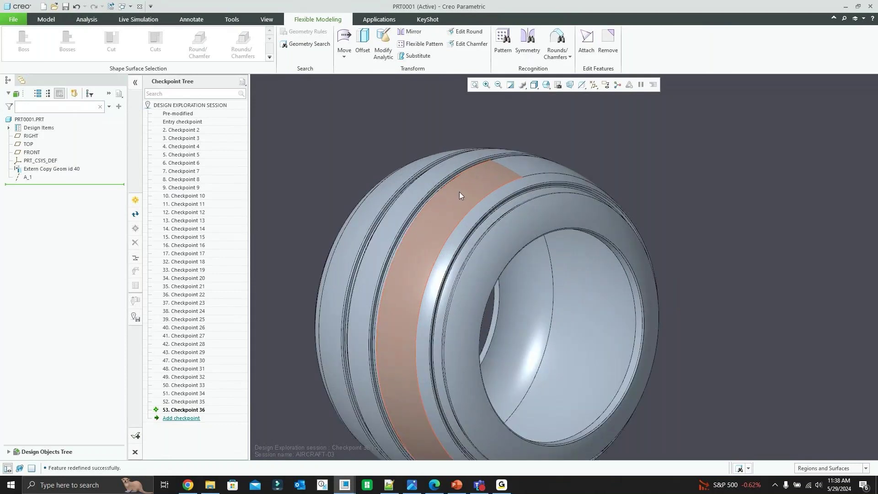
pyautogui.click(459, 191)
pyautogui.moveTo(479, 196)
pyautogui.mouseDown(button='middle')
pyautogui.moveTo(456, 196)
pyautogui.moveTo(472, 199)
pyautogui.mouseUp(button='middle')
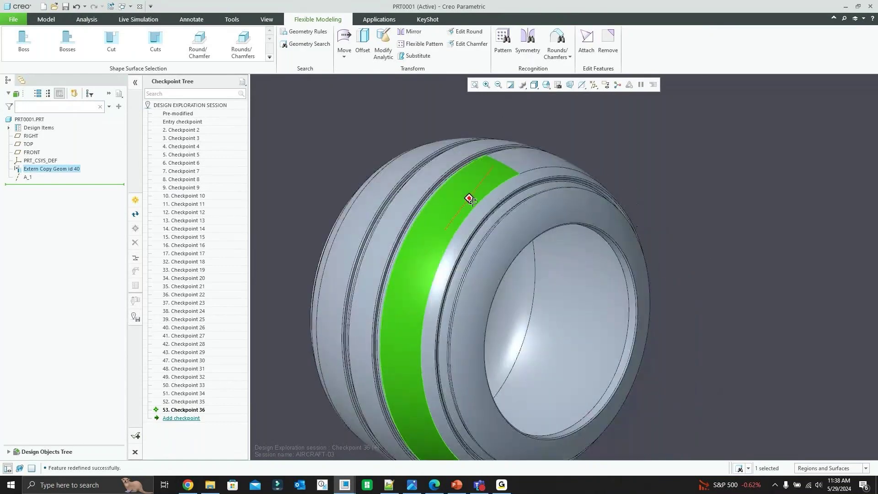
pyautogui.scroll(3, 527, 210)
pyautogui.click(598, 181)
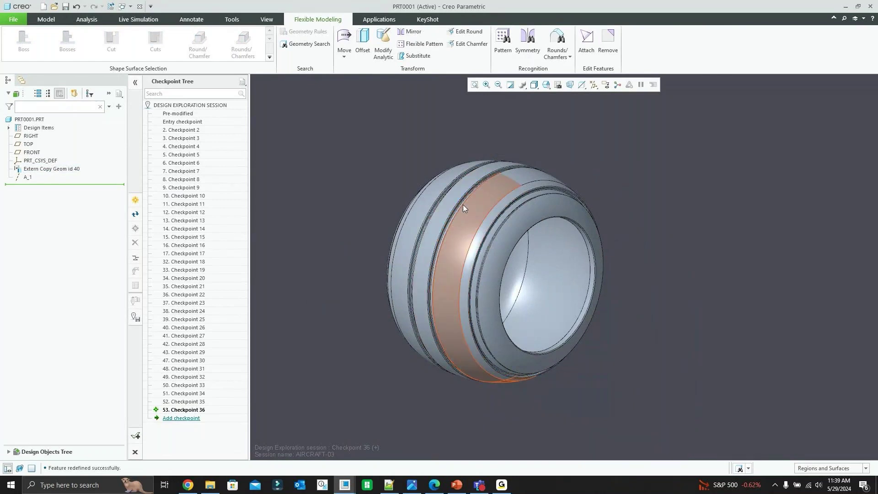
pyautogui.scroll(2, 463, 208)
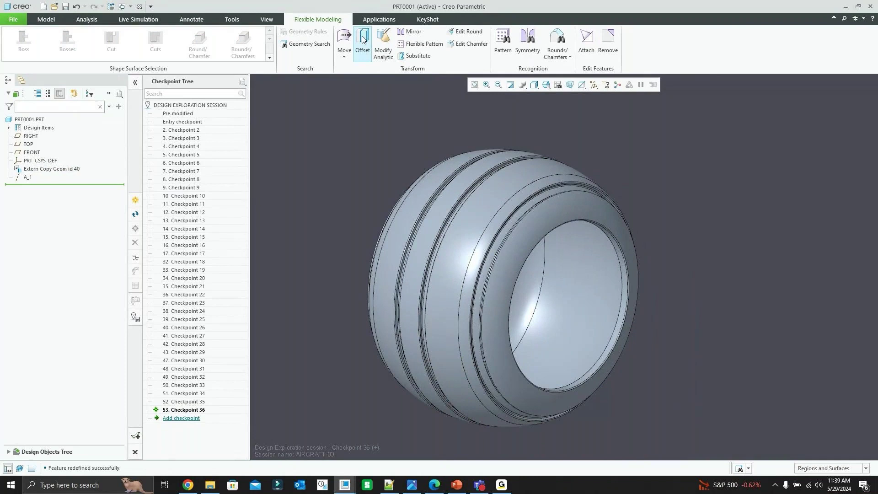
# Step: Start a Flexible Modeling Offset on the tire's central tread surface and pull it outward to about 1.469
pyautogui.click(467, 184)
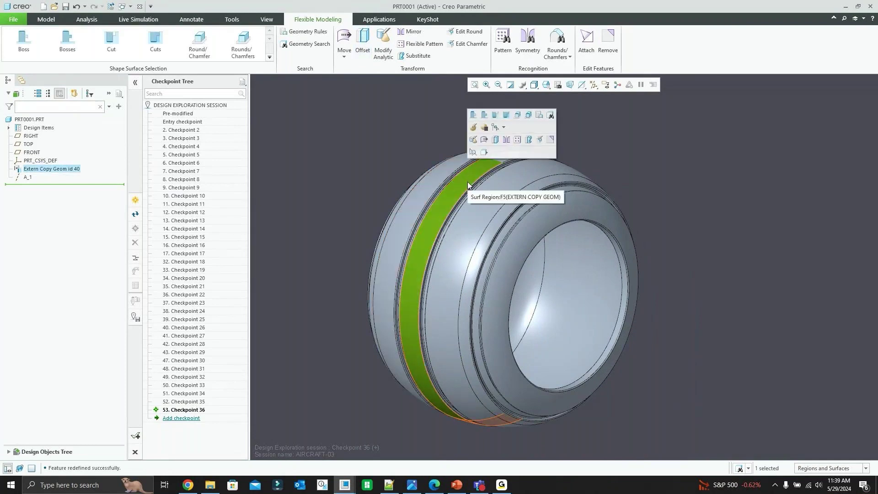
pyautogui.click(496, 139)
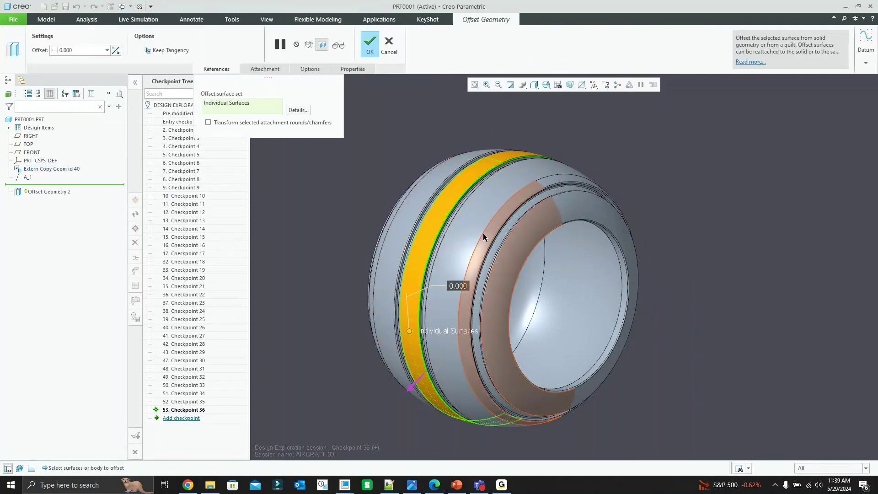
pyautogui.scroll(1, 448, 219)
pyautogui.scroll(-1, 421, 320)
pyautogui.scroll(-1, 421, 319)
pyautogui.moveTo(421, 319); pyautogui.dragTo(406, 313, button='middle')
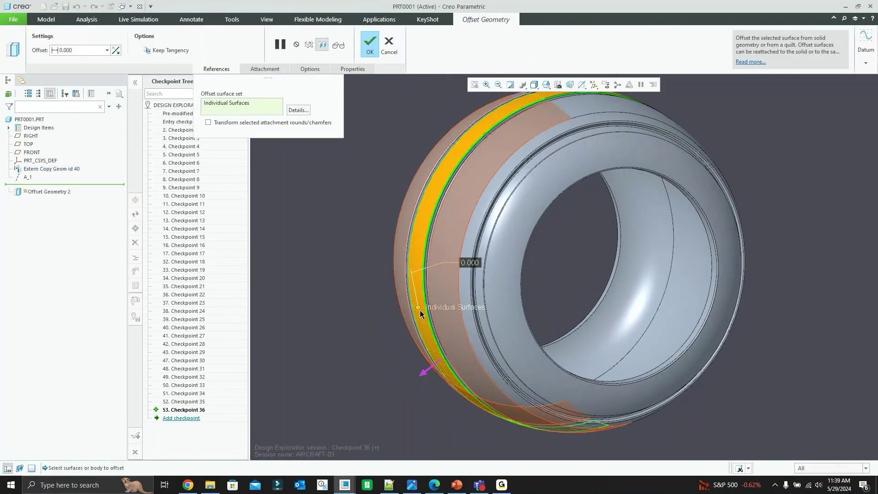
pyautogui.moveTo(418, 309)
pyautogui.mouseDown()
pyautogui.moveTo(404, 298)
pyautogui.moveTo(405, 309)
pyautogui.mouseUp()
# Step: Add the tread surfaces on both sides of the central band to the offset surface set
pyautogui.scroll(2, 462, 298)
pyautogui.moveTo(465, 296); pyautogui.dragTo(497, 270, button='middle')
pyautogui.moveTo(437, 229); pyautogui.dragTo(452, 269, button='middle')
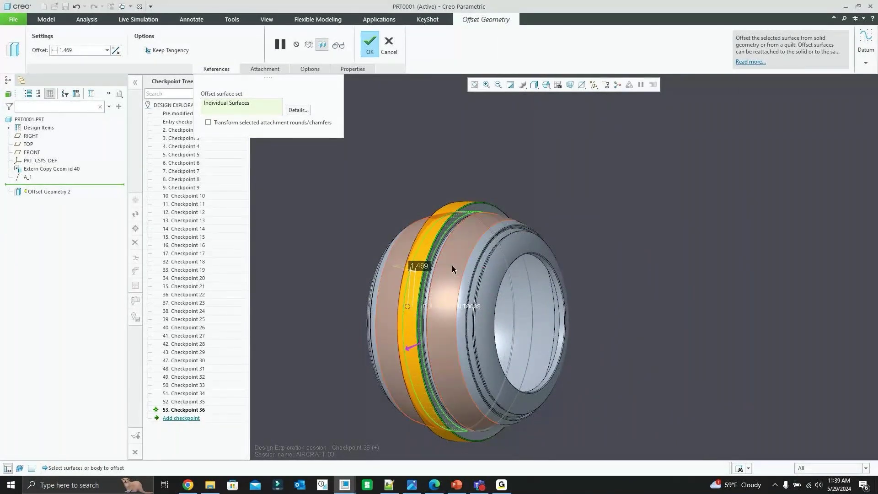
pyautogui.scroll(3, 451, 265)
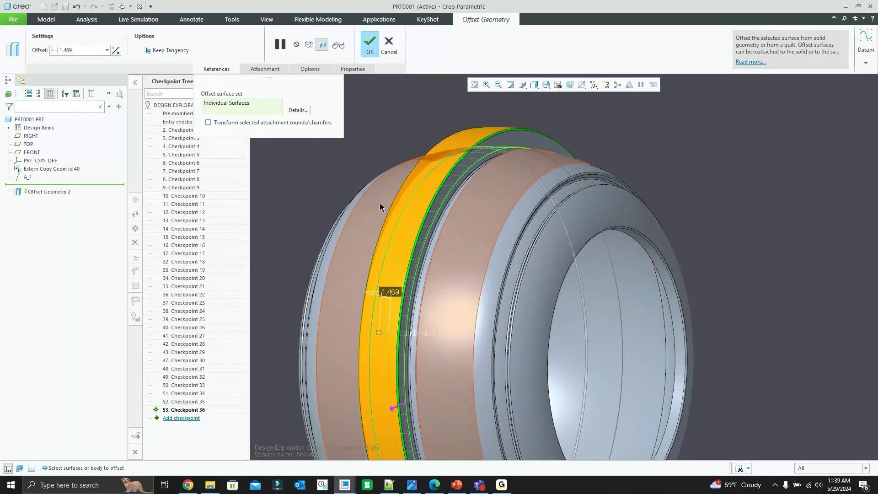
pyautogui.keyDown('ctrl'); pyautogui.click(396, 206); pyautogui.keyUp('ctrl')
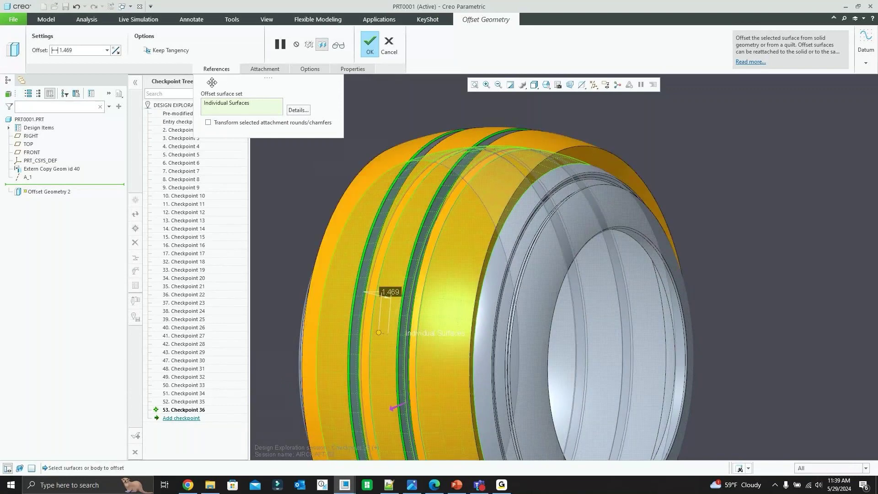
# Step: Enable Keep Tangency for the 1.469 offset of the tire's tread surfaces and complete the Offset Geometry feature
pyautogui.click(167, 52)
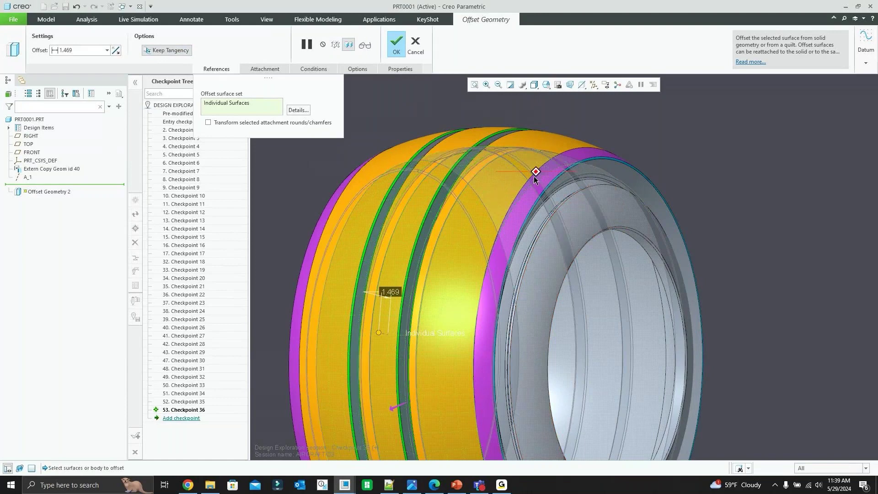
pyautogui.moveTo(534, 177); pyautogui.dragTo(446, 133, button='middle')
pyautogui.click(394, 44)
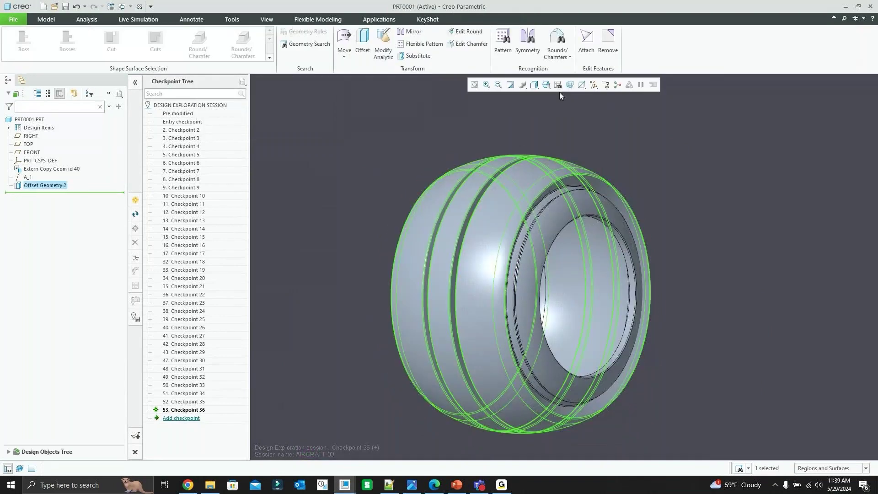
pyautogui.moveTo(579, 142); pyautogui.dragTo(541, 147, button='middle')
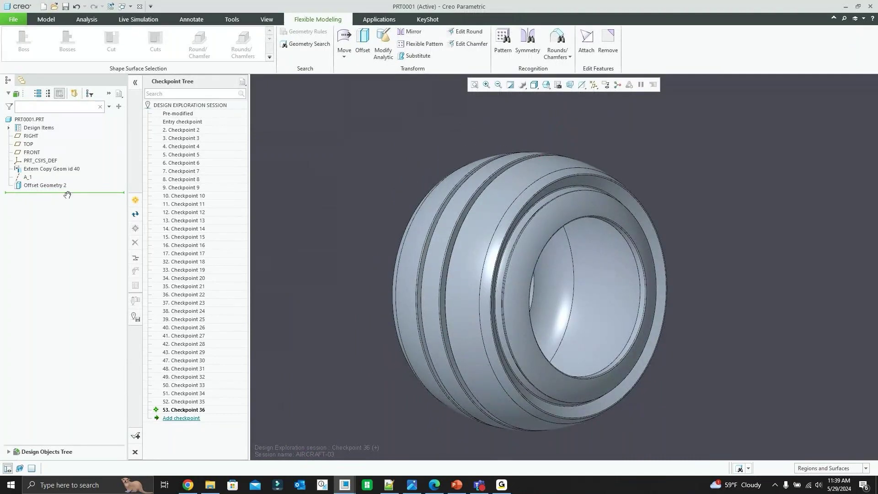
# Step: Roll the part back so the insertion point sits just before the Offset Geometry 2 feature
pyautogui.moveTo(67, 195); pyautogui.dragTo(63, 184)
pyautogui.scroll(-3, 400, 135)
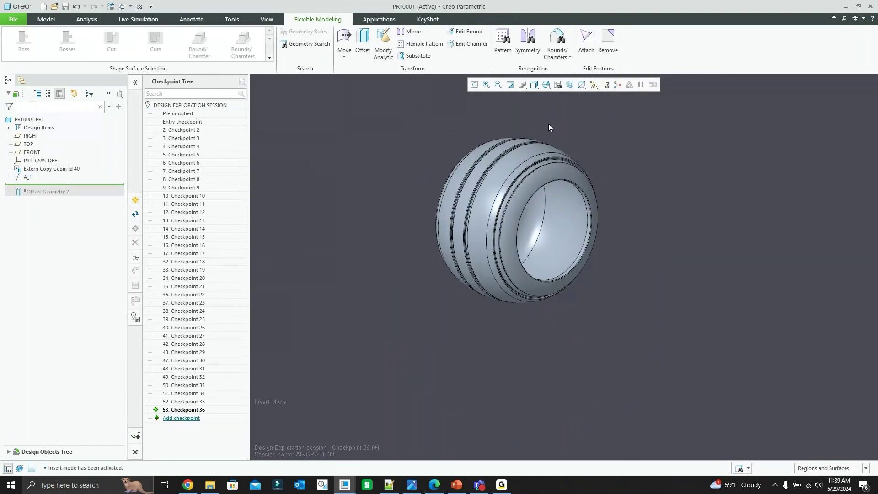
pyautogui.scroll(1, 547, 126)
pyautogui.scroll(2, 562, 155)
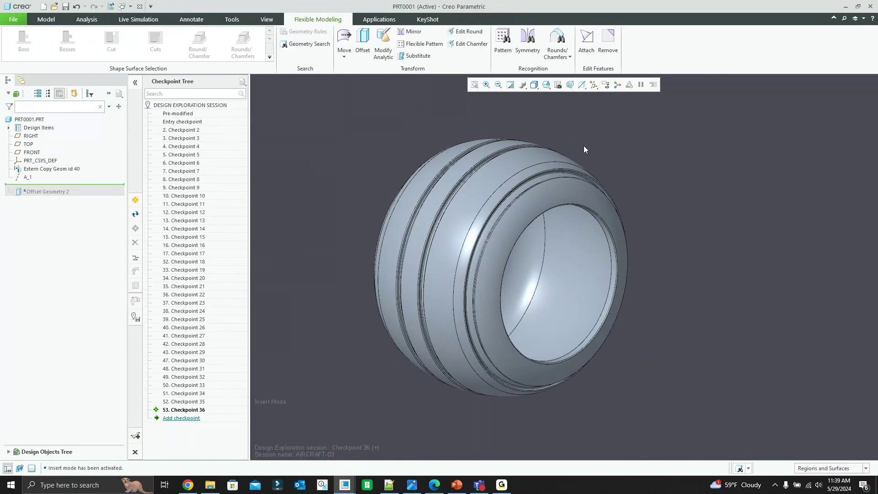
# Step: Run a Geometry Search for round surfaces of any type in all quilts and bodies, and examine the matches on the tire
pyautogui.click(313, 44)
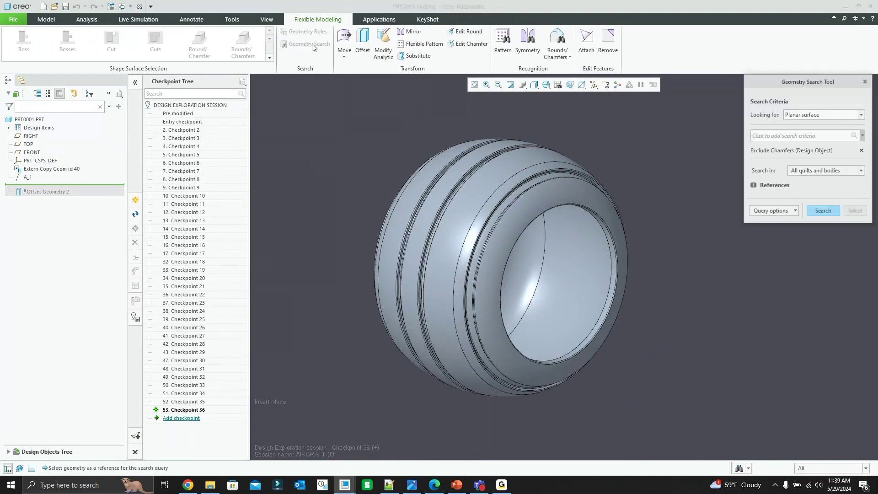
pyautogui.click(862, 114)
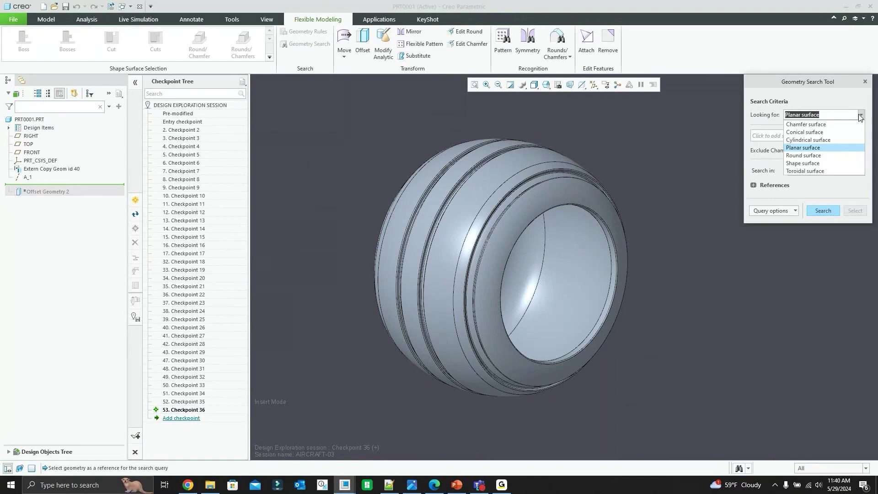
pyautogui.click(808, 156)
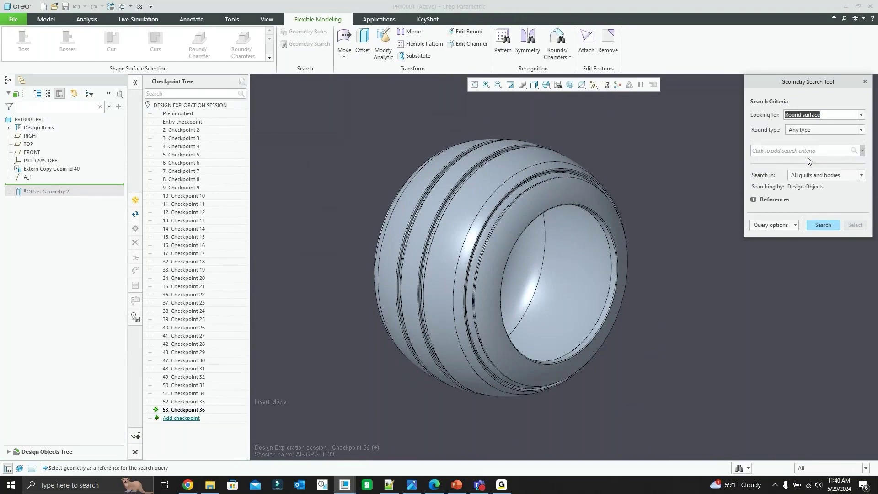
pyautogui.click(825, 225)
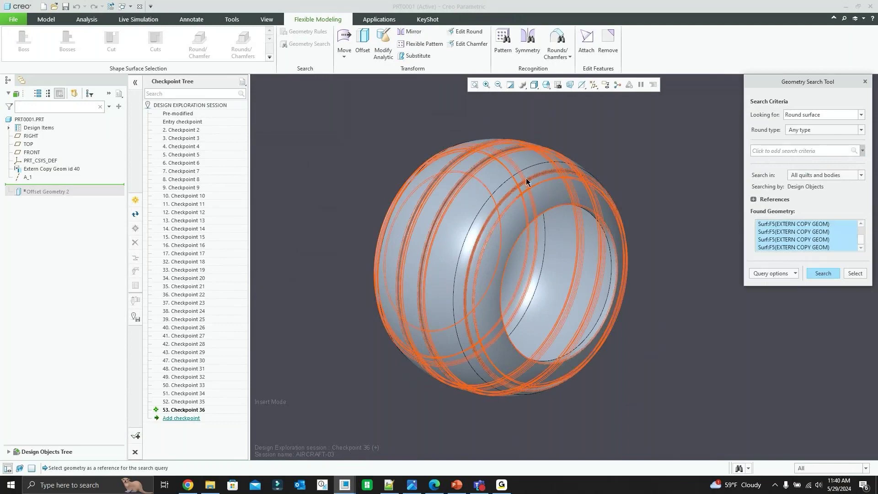
pyautogui.scroll(-2, 473, 150)
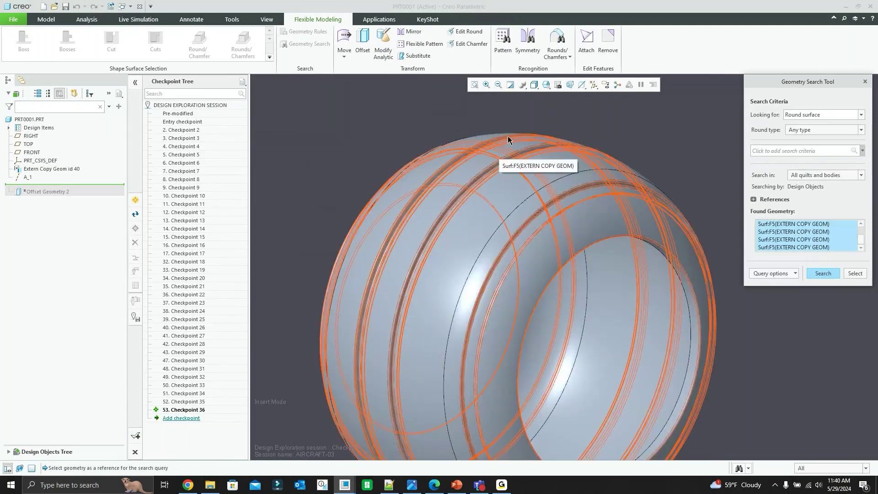
pyautogui.scroll(1, 507, 137)
pyautogui.scroll(-1, 457, 155)
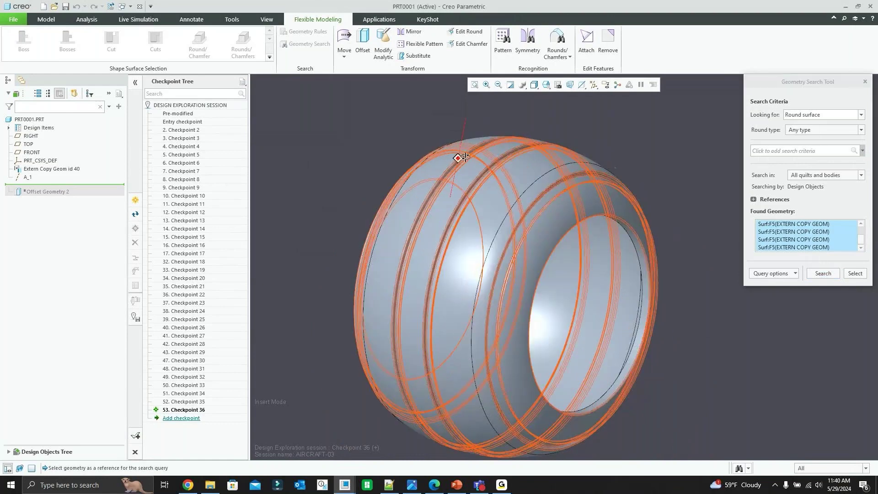
pyautogui.scroll(-3, 464, 154)
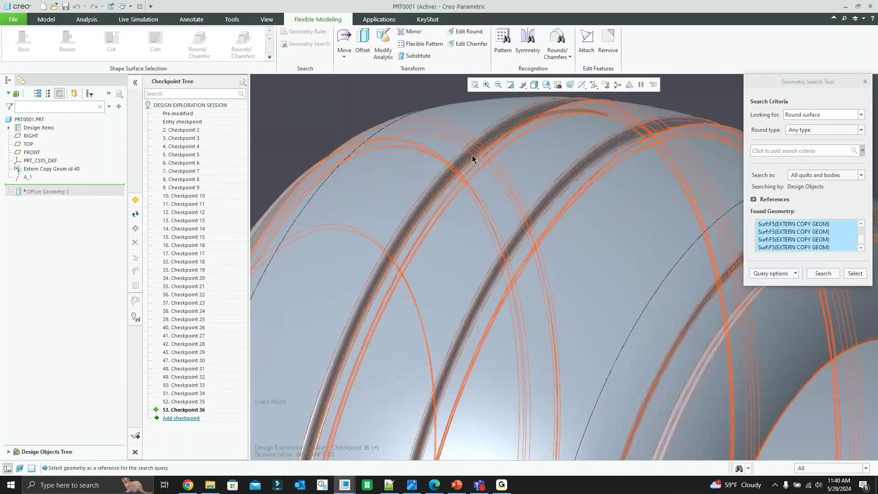
pyautogui.scroll(3, 462, 153)
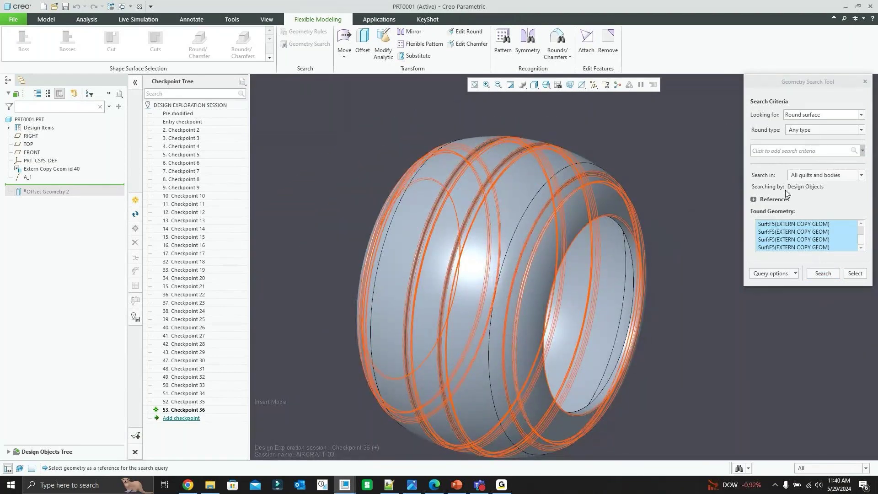
# Step: Select all the round surfaces found by the search and try to remove them from the tire with Remove
pyautogui.click(861, 115)
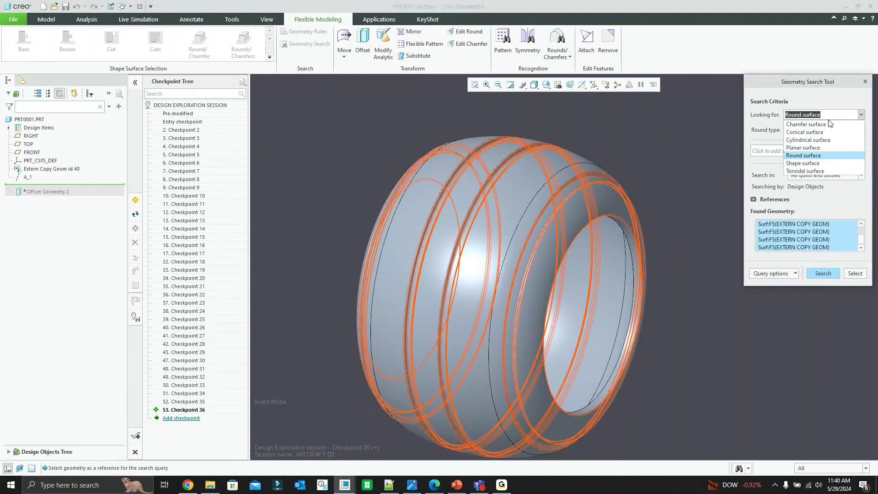
pyautogui.click(842, 97)
pyautogui.click(855, 274)
pyautogui.scroll(2, 502, 192)
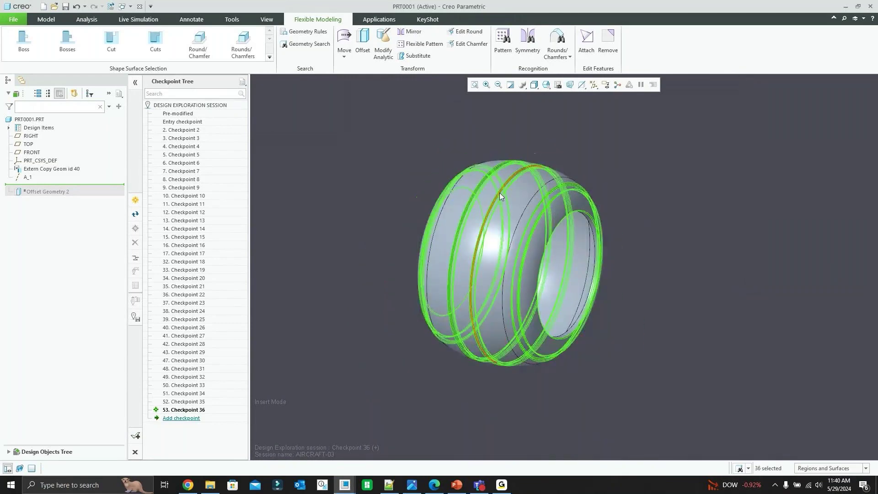
pyautogui.scroll(-4, 471, 185)
pyautogui.moveTo(460, 180); pyautogui.dragTo(449, 181, button='middle')
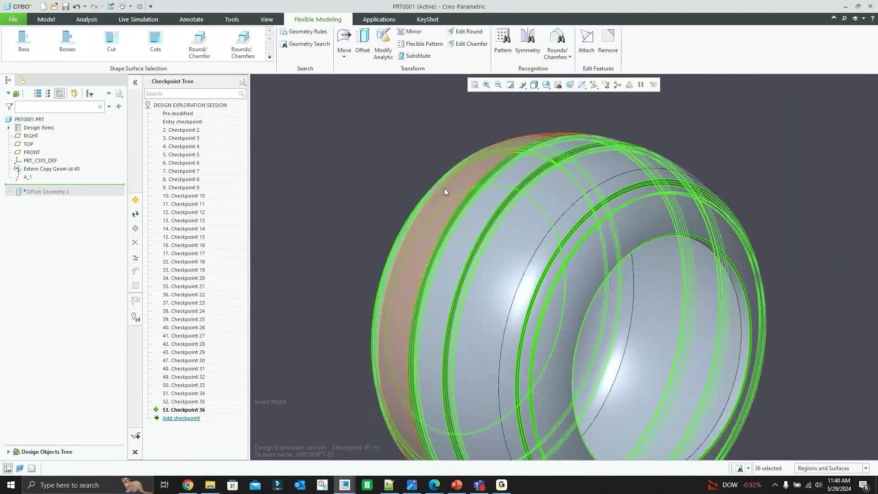
pyautogui.scroll(2, 445, 185)
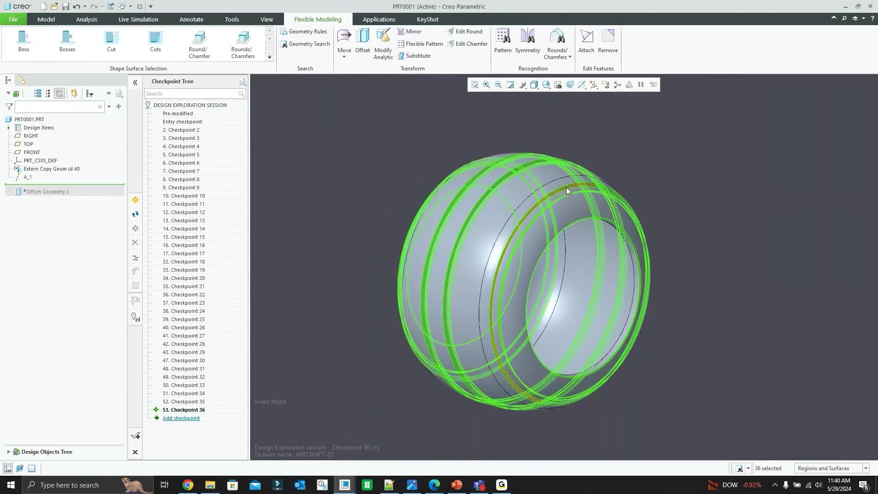
pyautogui.click(608, 46)
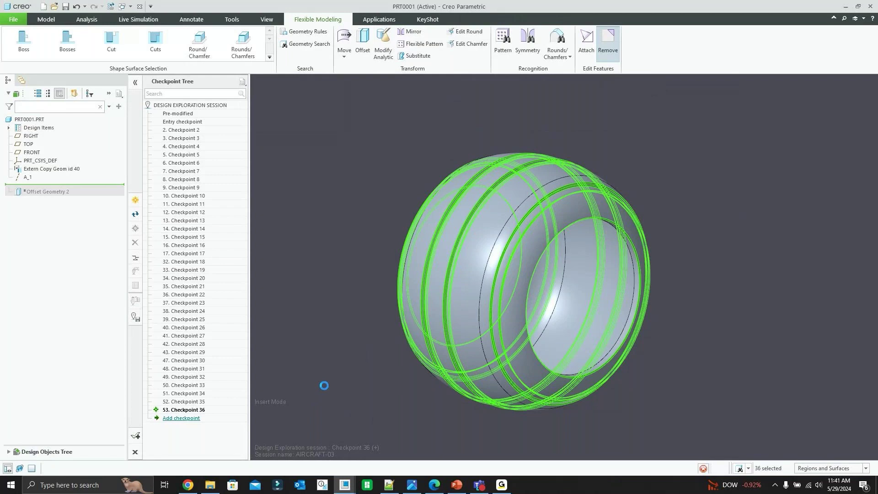
# Step: End the unresponsive Creo 10.0.3.0 session through Task Manager
pyautogui.hotkey('ctrl', 'shift', 'Escape')
pyautogui.click(170, 130)
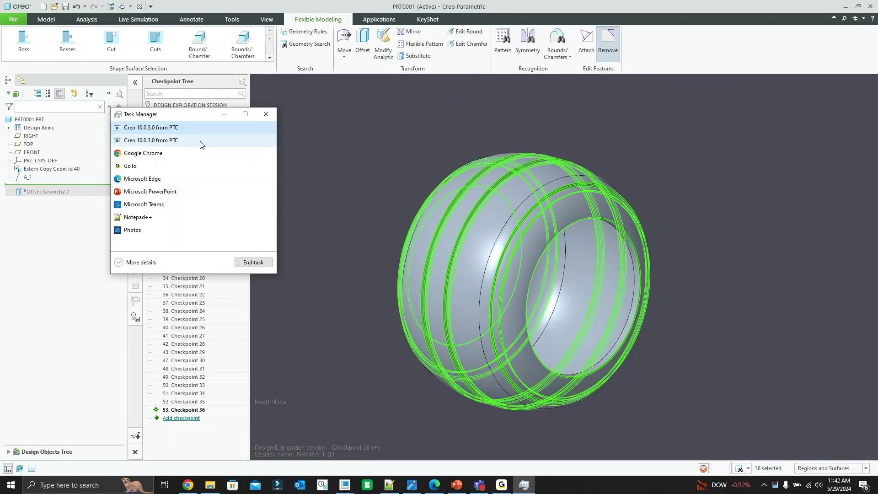
pyautogui.click(254, 262)
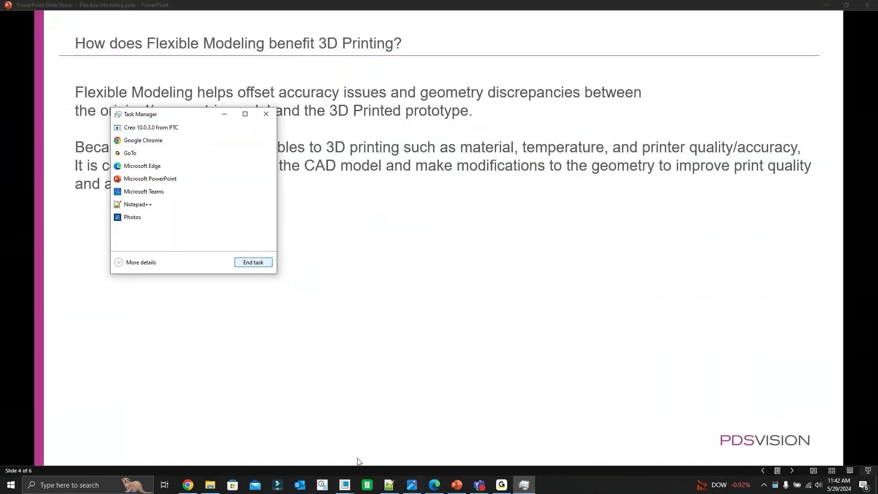
# Step: Switch to the other Creo session and view the BRKT-2B sheet metal bracket
pyautogui.moveTo(346, 490)
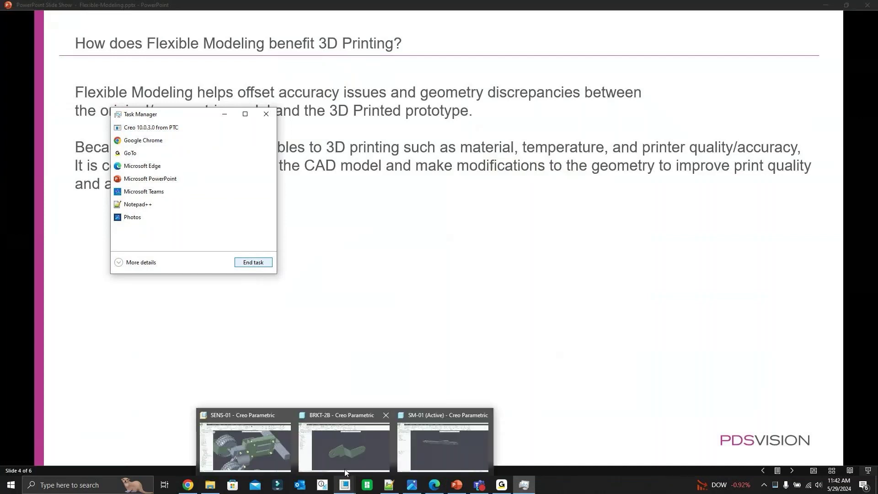
pyautogui.click(344, 445)
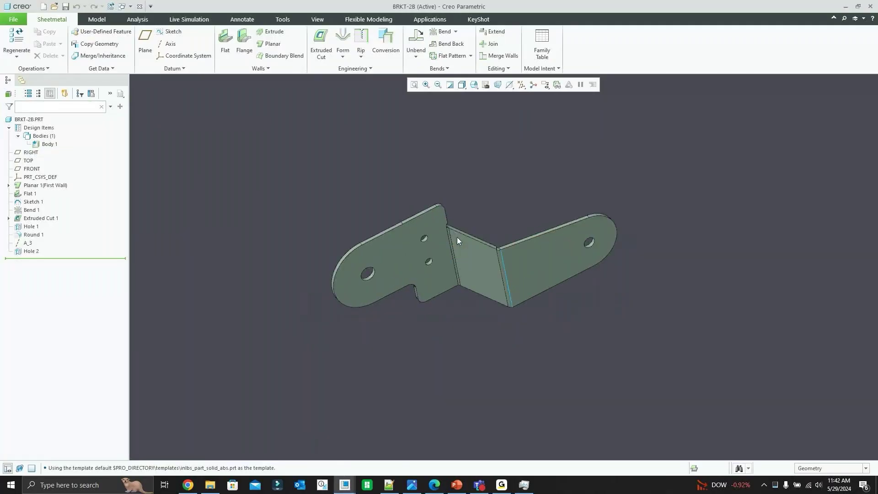
pyautogui.scroll(-3, 425, 247)
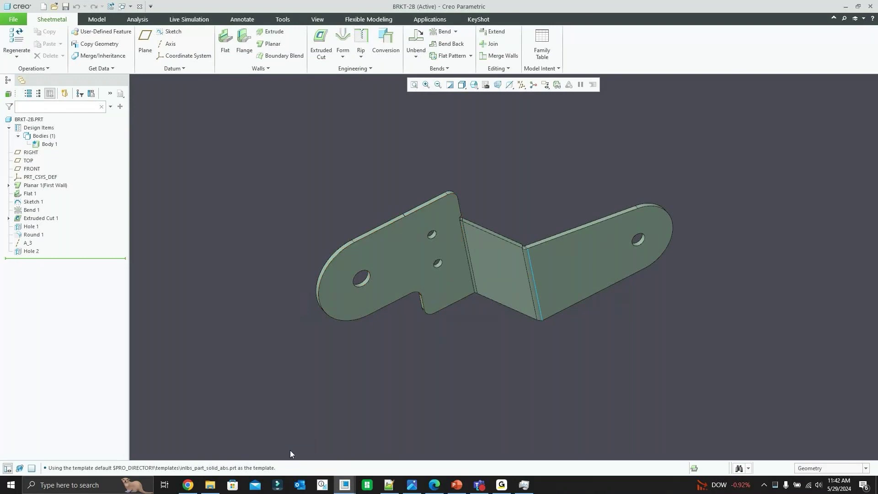
pyautogui.click(346, 489)
pyautogui.click(350, 448)
pyautogui.click(347, 487)
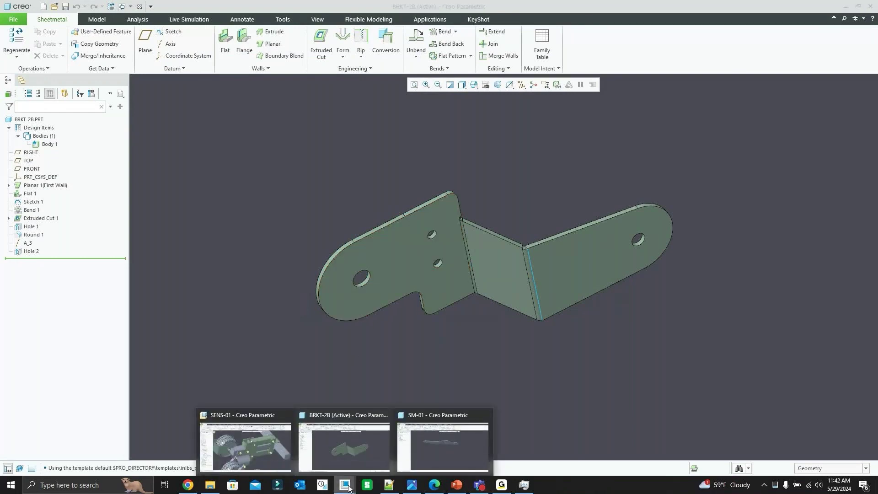
# Step: Switch to the SM-01 part and view its copied bracket geometry in the default orientation
pyautogui.click(415, 452)
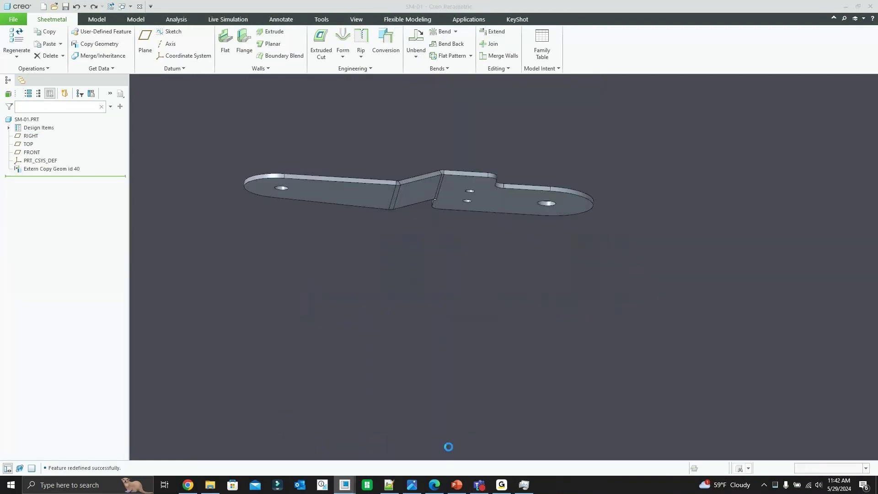
pyautogui.scroll(8, 388, 160)
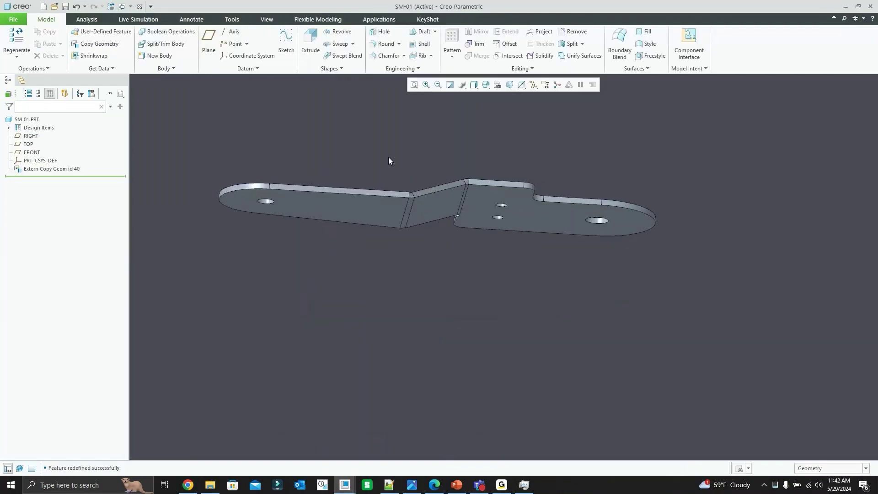
pyautogui.hotkey('ctrl', 'd')
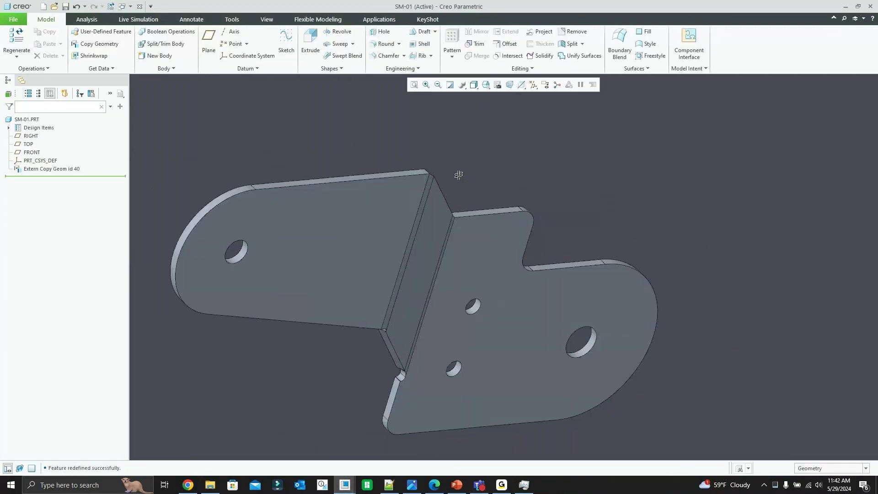
# Step: Examine the brackets in the SENS-01 assembly, followed by the original BRKT-2B part
pyautogui.click(130, 6)
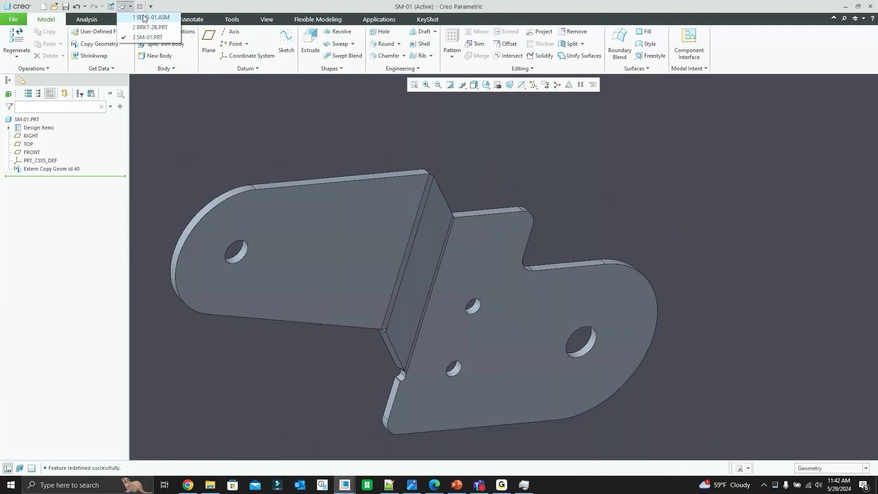
pyautogui.click(145, 19)
pyautogui.scroll(3, 433, 257)
pyautogui.scroll(-1, 433, 257)
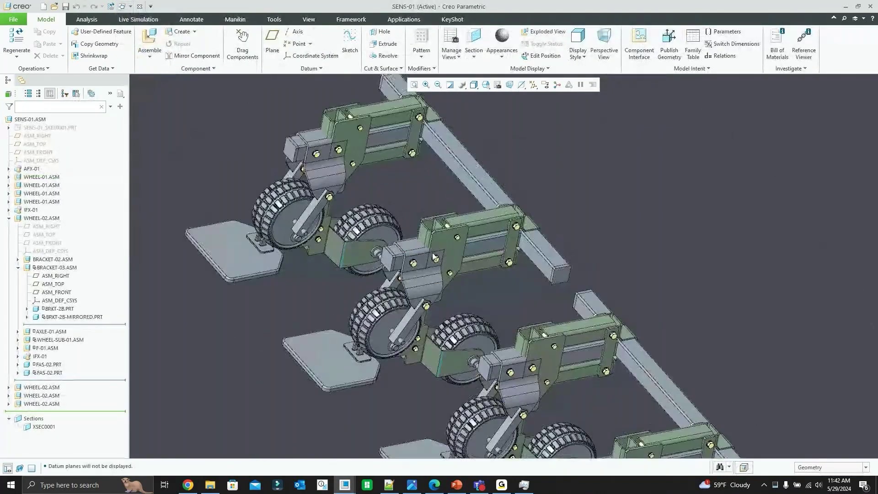
pyautogui.scroll(3, 433, 257)
pyautogui.click(130, 7)
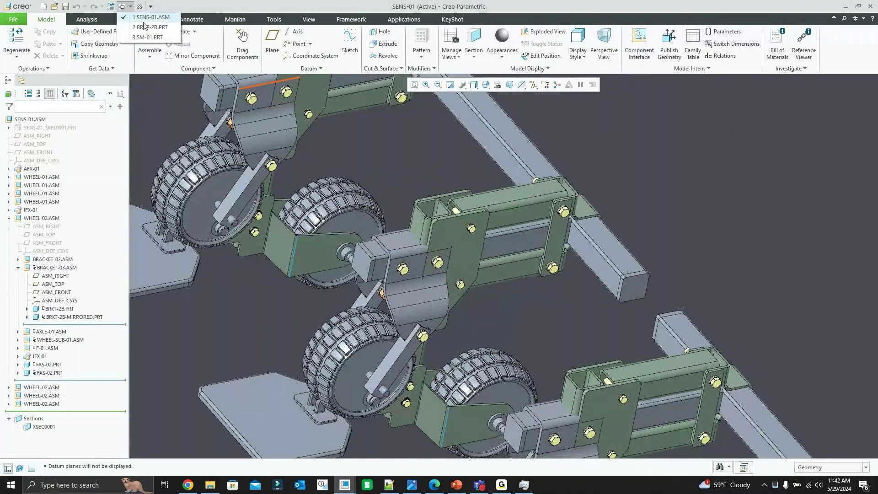
pyautogui.click(145, 27)
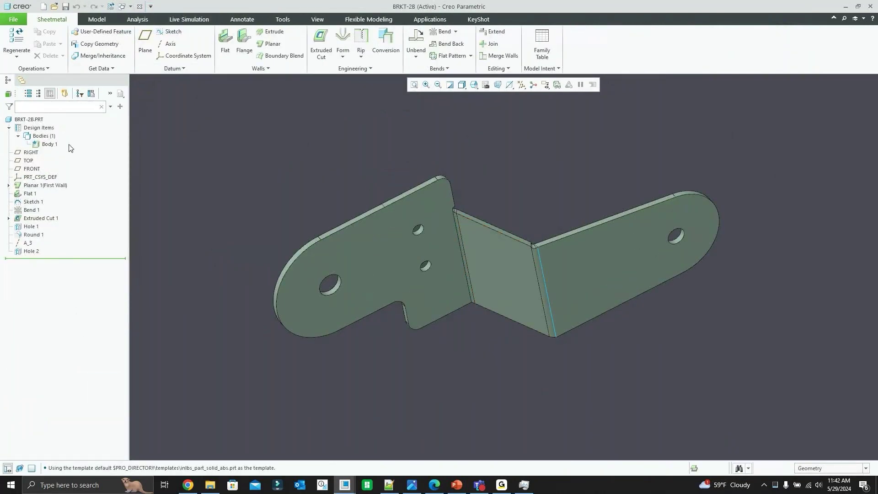
# Step: Convert the SM-01 part to sheet metal with a 0.250 thickness, using the flat face with the two small holes as driving surface
pyautogui.click(124, 6)
pyautogui.click(147, 37)
pyautogui.moveTo(308, 196); pyautogui.dragTo(305, 190, button='middle')
pyautogui.click(48, 68)
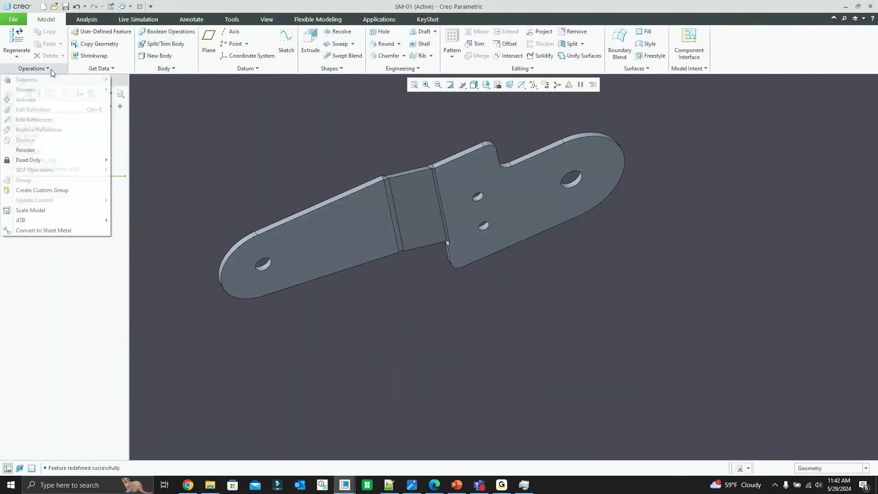
pyautogui.click(67, 232)
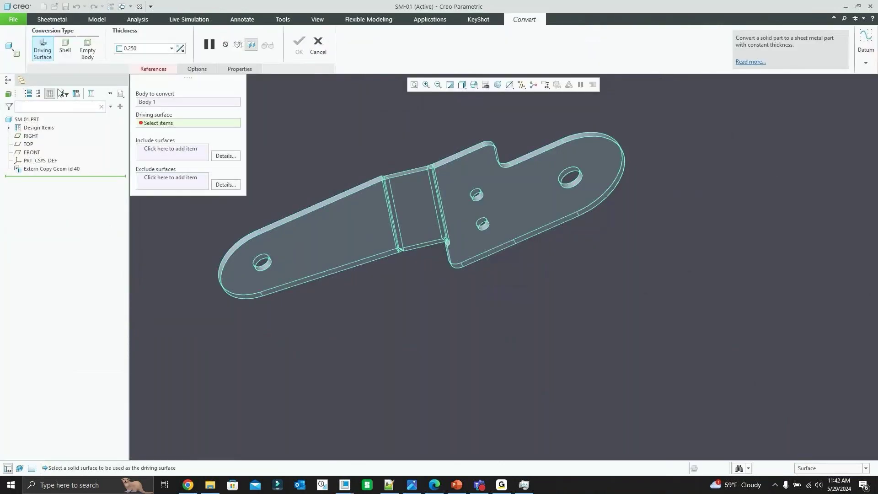
pyautogui.click(506, 200)
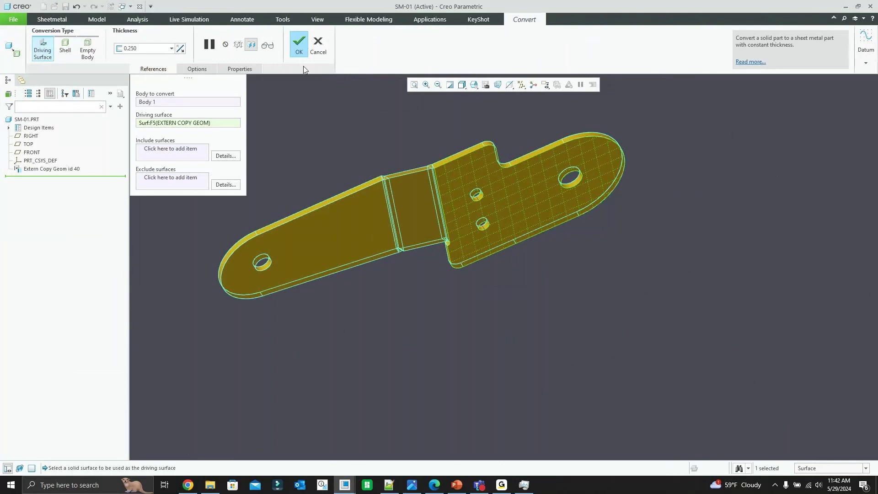
pyautogui.click(298, 48)
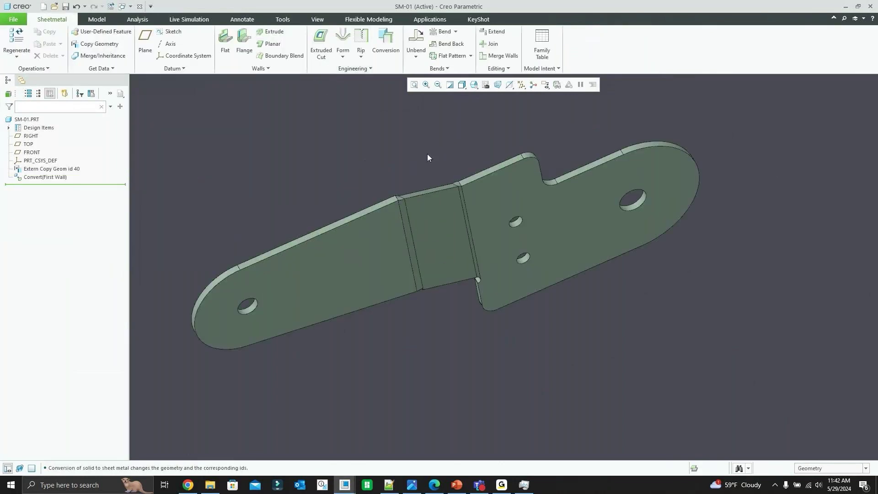
# Step: Examine the converted bracket's walls and bends from several angles with the Flexible Modeling commands available
pyautogui.click(355, 20)
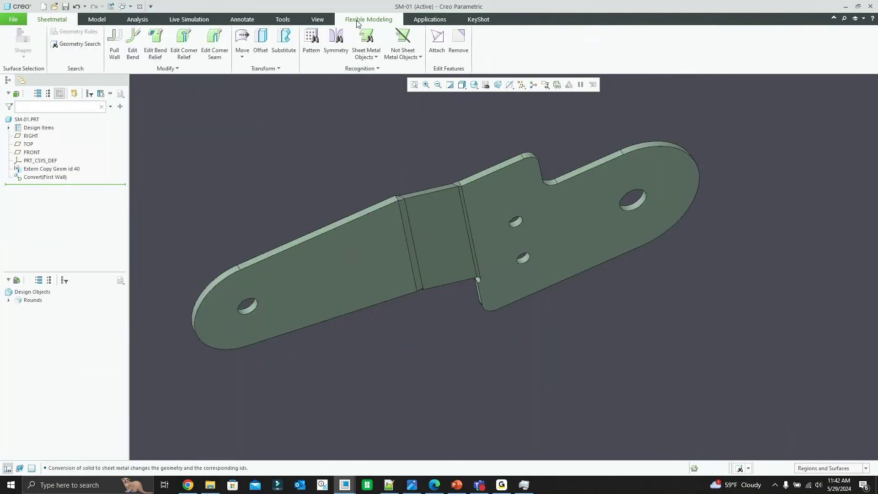
pyautogui.moveTo(417, 210)
pyautogui.mouseDown(button='middle')
pyautogui.moveTo(417, 235)
pyautogui.moveTo(420, 223)
pyautogui.mouseUp(button='middle')
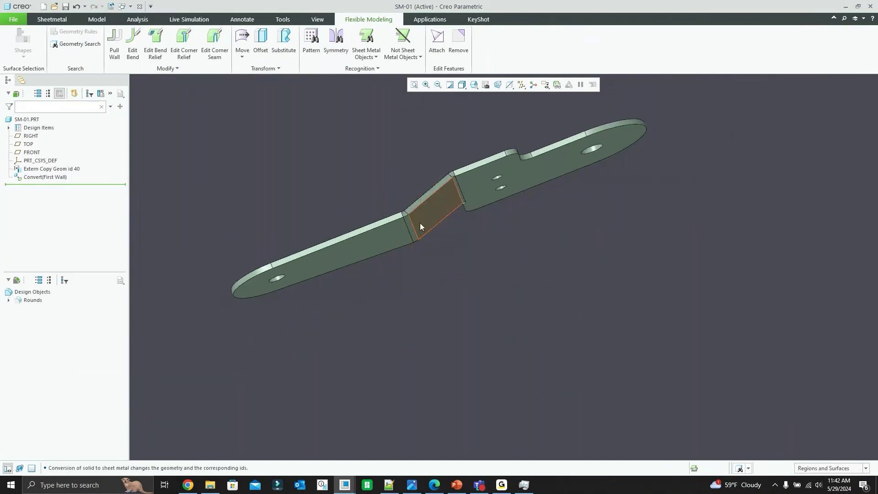
pyautogui.scroll(2, 388, 152)
pyautogui.moveTo(387, 155)
pyautogui.mouseDown(button='middle')
pyautogui.moveTo(411, 155)
pyautogui.moveTo(390, 133)
pyautogui.moveTo(398, 147)
pyautogui.mouseUp(button='middle')
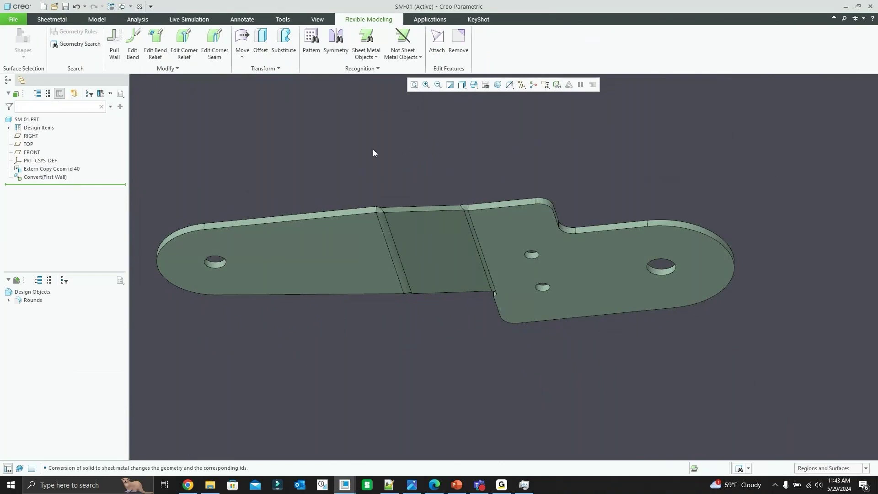
pyautogui.moveTo(372, 153); pyautogui.dragTo(391, 173, button='middle')
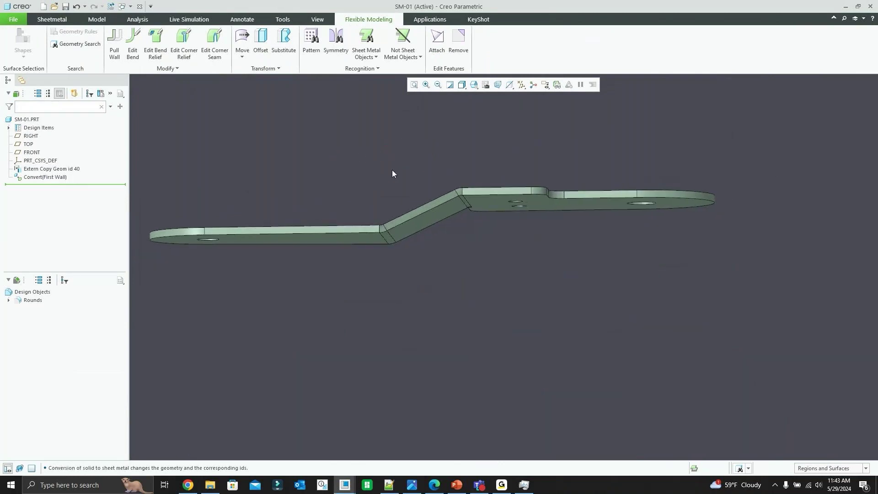
pyautogui.scroll(-2, 565, 217)
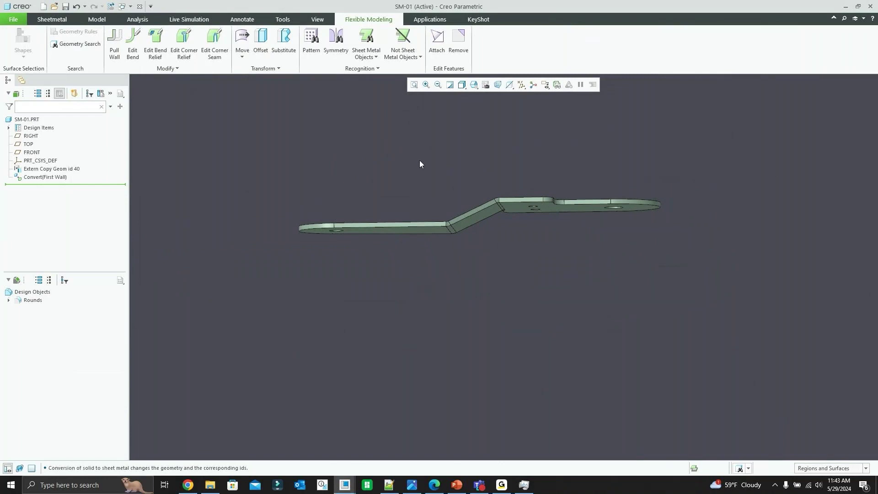
pyautogui.scroll(3, 462, 152)
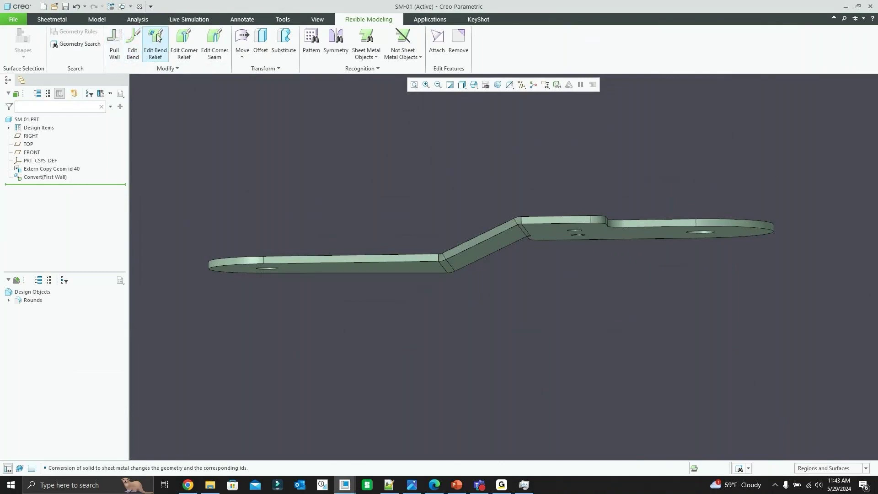
pyautogui.moveTo(408, 136)
pyautogui.mouseDown(button='middle')
pyautogui.moveTo(452, 178)
pyautogui.moveTo(457, 141)
pyautogui.moveTo(446, 182)
pyautogui.moveTo(462, 205)
pyautogui.moveTo(454, 171)
pyautogui.moveTo(443, 182)
pyautogui.mouseUp(button='middle')
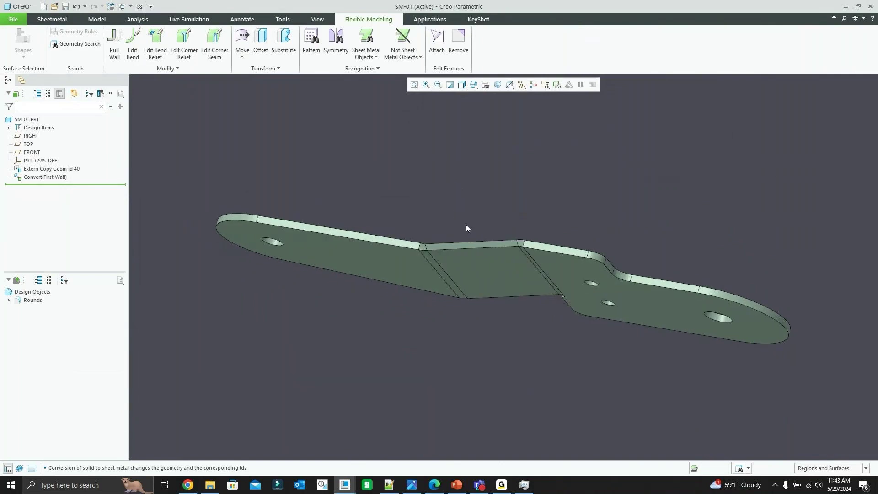
pyautogui.scroll(-1, 463, 216)
pyautogui.moveTo(451, 209); pyautogui.dragTo(434, 192, button='middle')
pyautogui.moveTo(420, 295); pyautogui.dragTo(460, 261, button='middle')
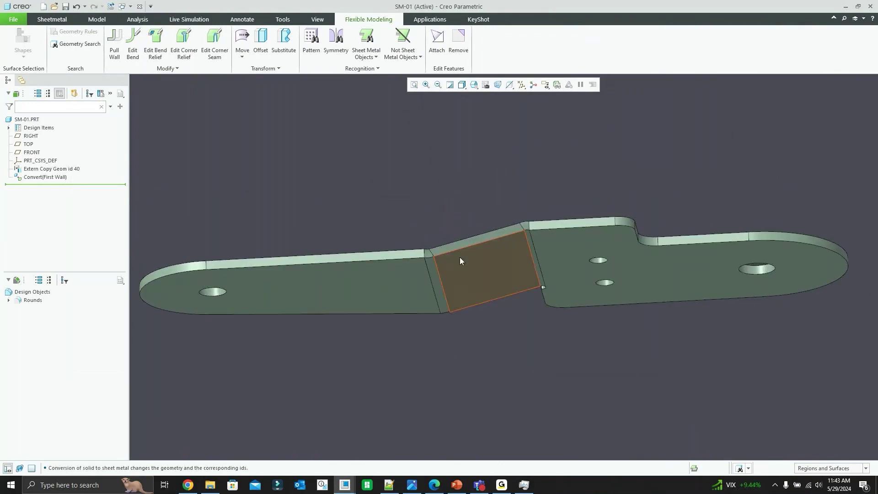
pyautogui.scroll(1, 406, 238)
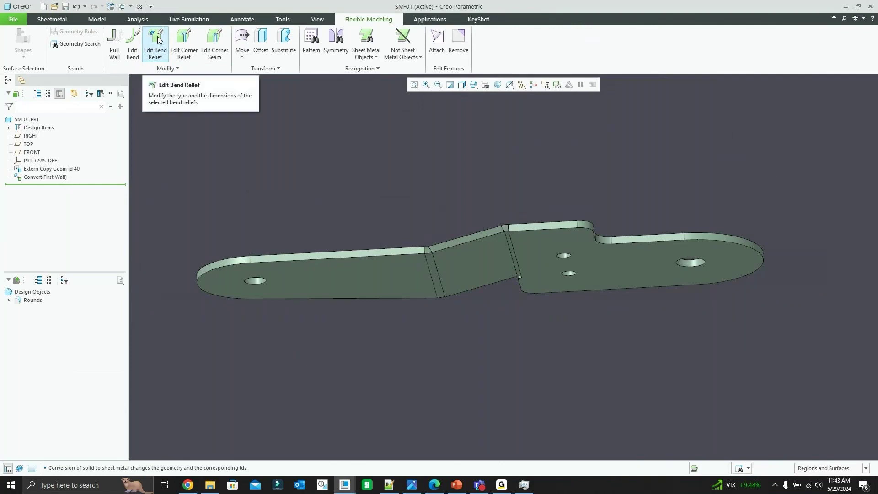
# Step: Edit the bend between the long tapered wall and the middle wall to a 65.0° angle
pyautogui.click(133, 39)
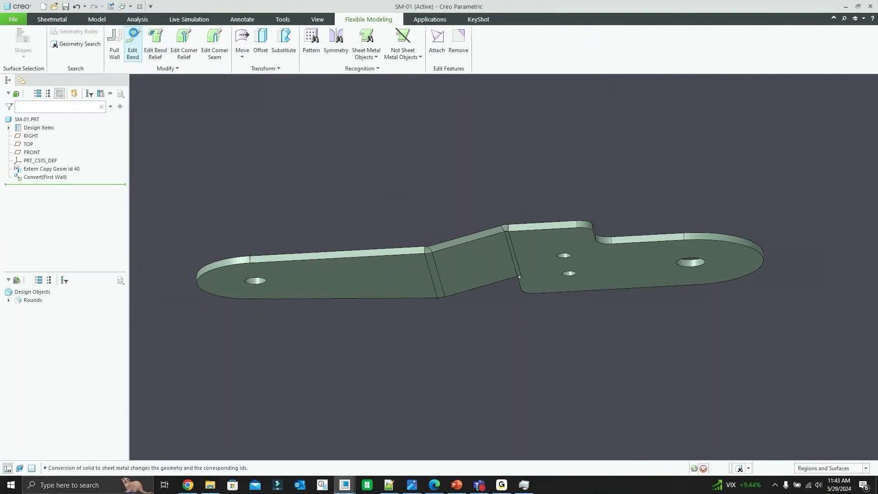
pyautogui.click(425, 273)
pyautogui.moveTo(401, 267); pyautogui.dragTo(401, 277, button='middle')
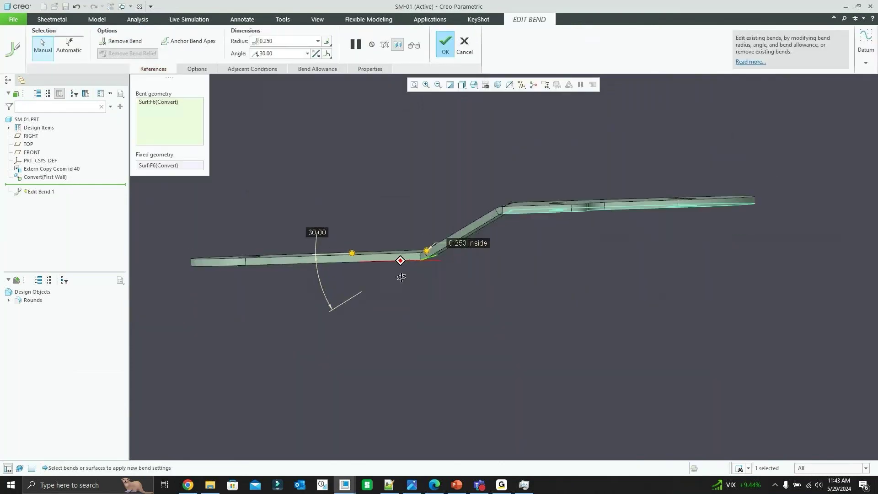
pyautogui.scroll(3, 416, 251)
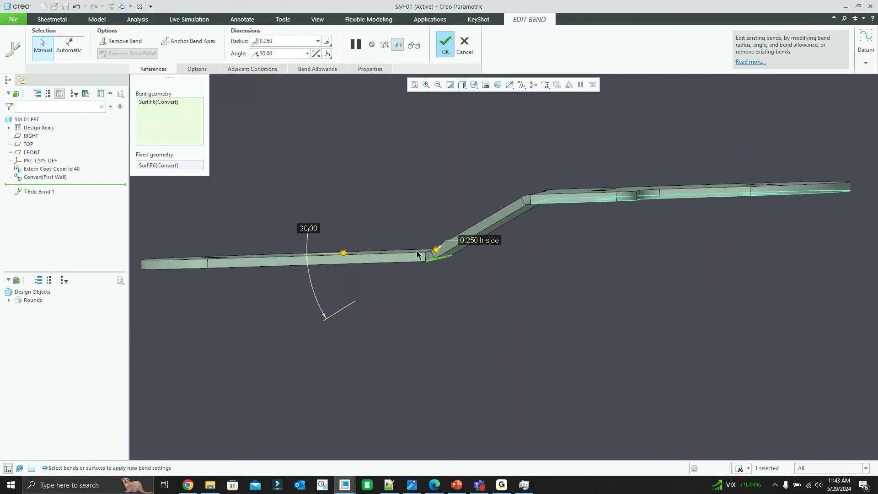
pyautogui.scroll(2, 476, 238)
pyautogui.scroll(-1, 478, 251)
pyautogui.scroll(-1, 346, 244)
pyautogui.scroll(-1, 405, 247)
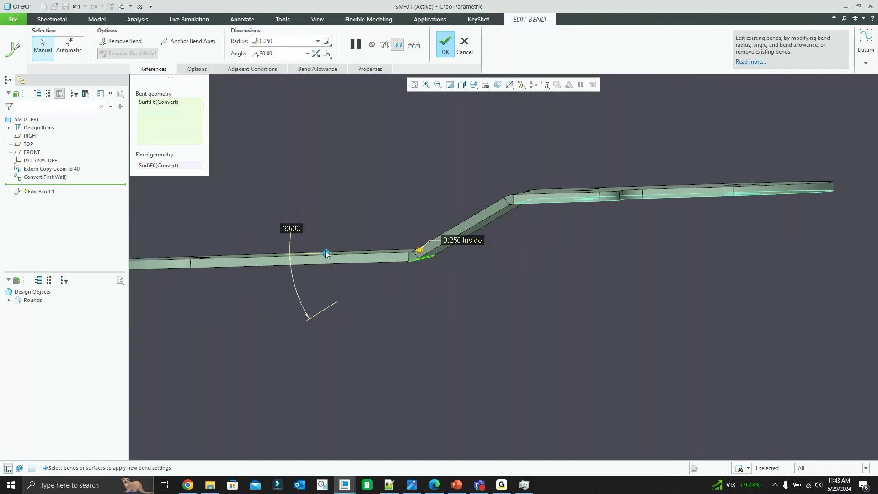
pyautogui.moveTo(326, 254); pyautogui.dragTo(350, 218)
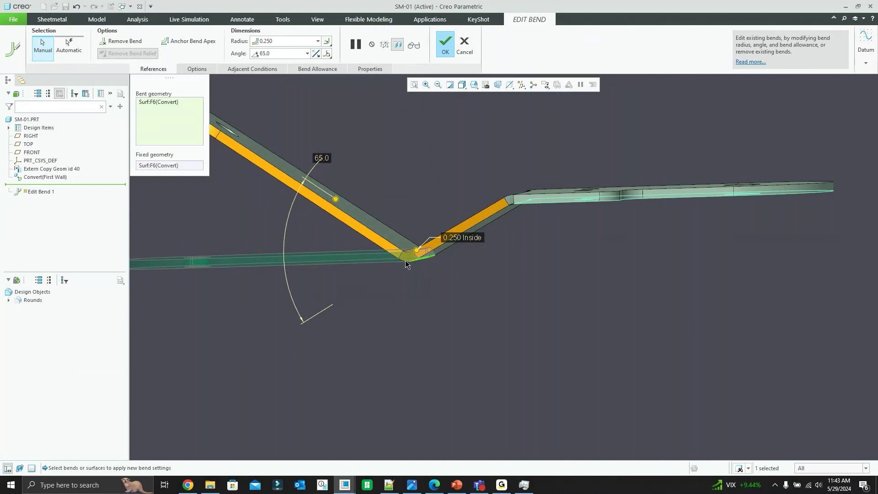
pyautogui.scroll(-2, 360, 213)
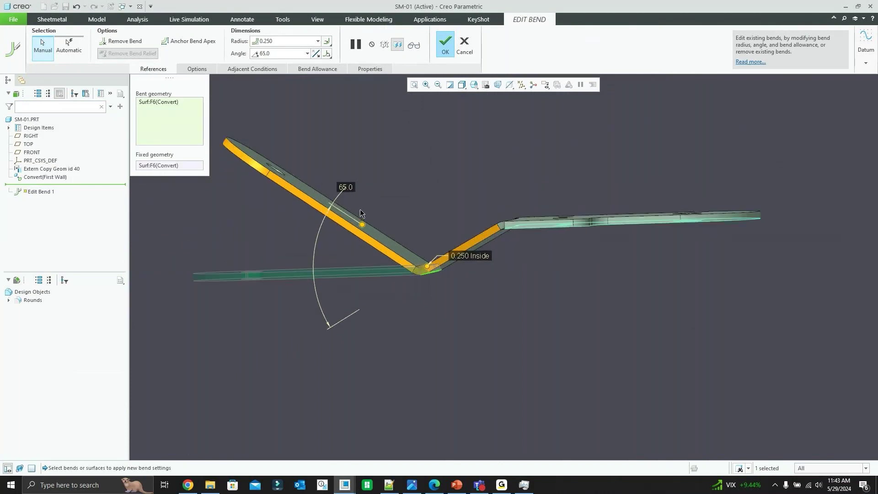
pyautogui.click(444, 51)
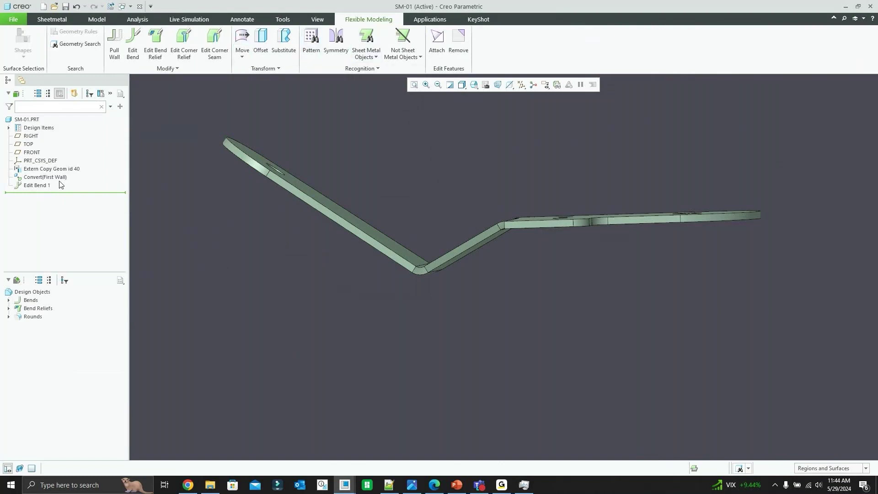
# Step: Redefine the Edit Bend 1 feature and review its bend editing options, keeping Constant leg length
pyautogui.click(47, 186)
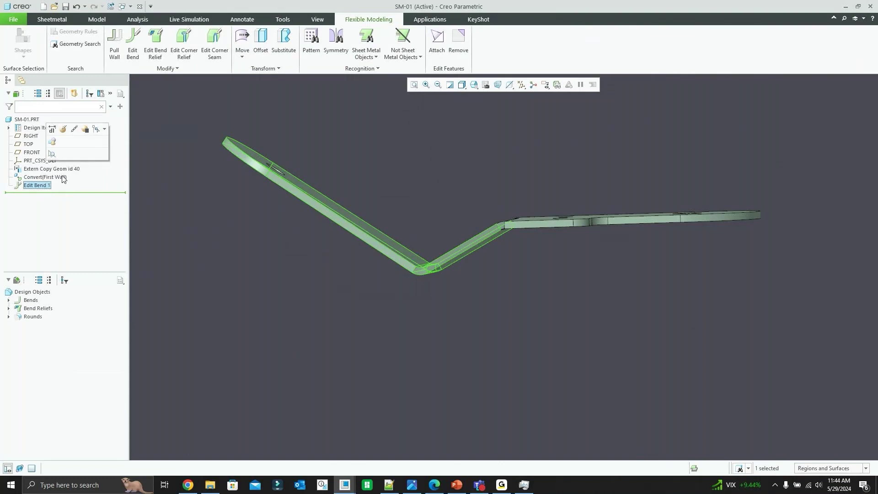
pyautogui.scroll(2, 302, 149)
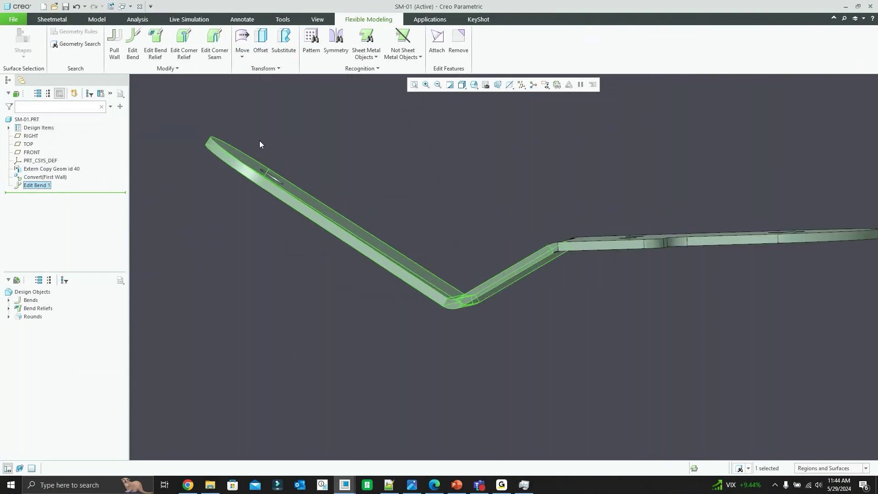
pyautogui.click(47, 185)
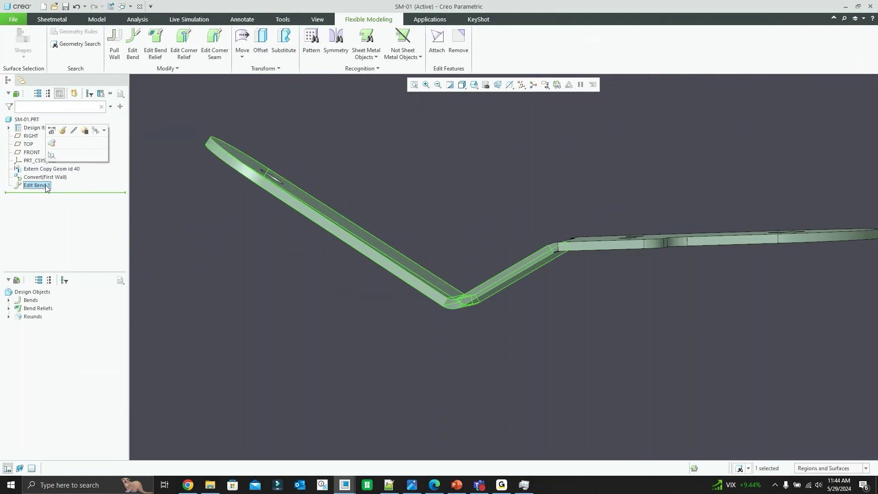
pyautogui.click(63, 132)
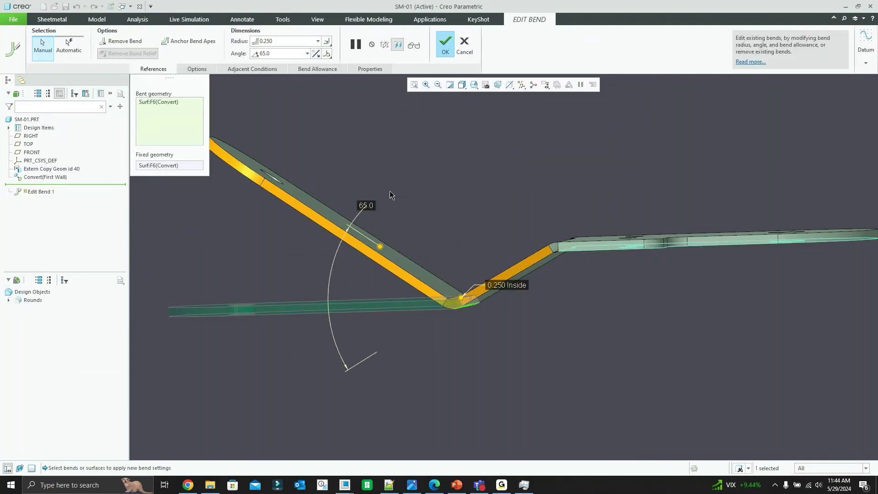
pyautogui.click(206, 67)
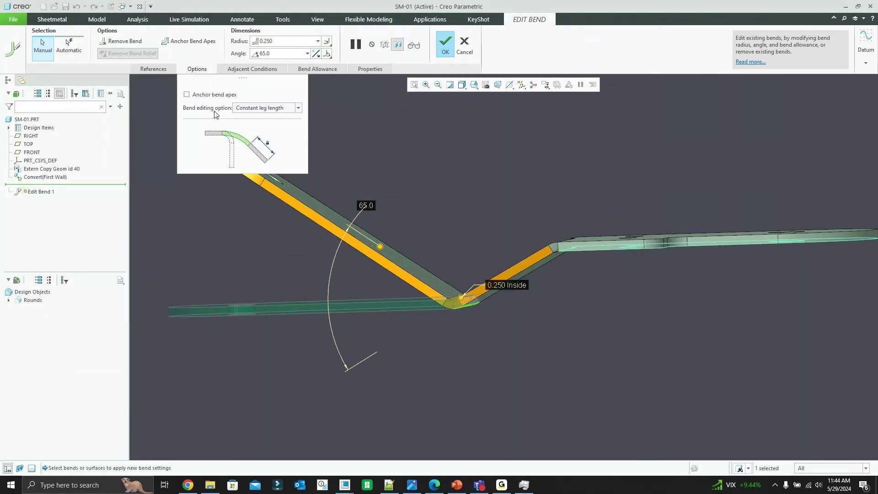
pyautogui.click(298, 108)
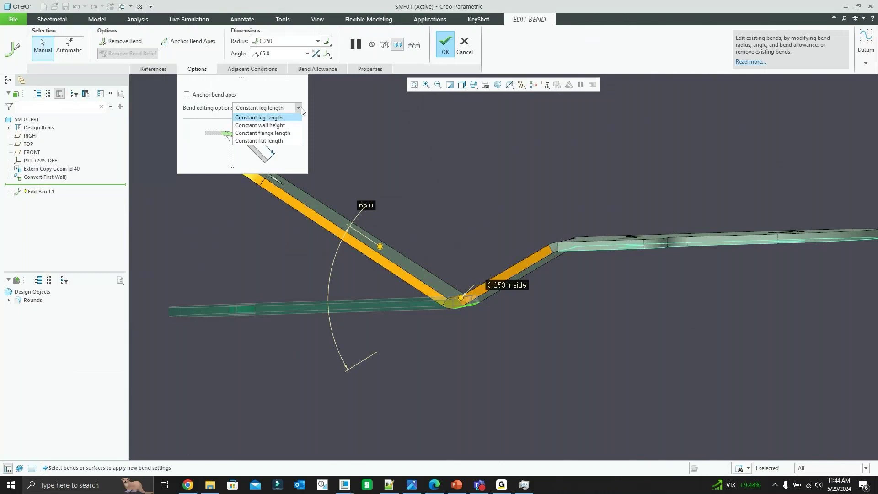
pyautogui.click(259, 118)
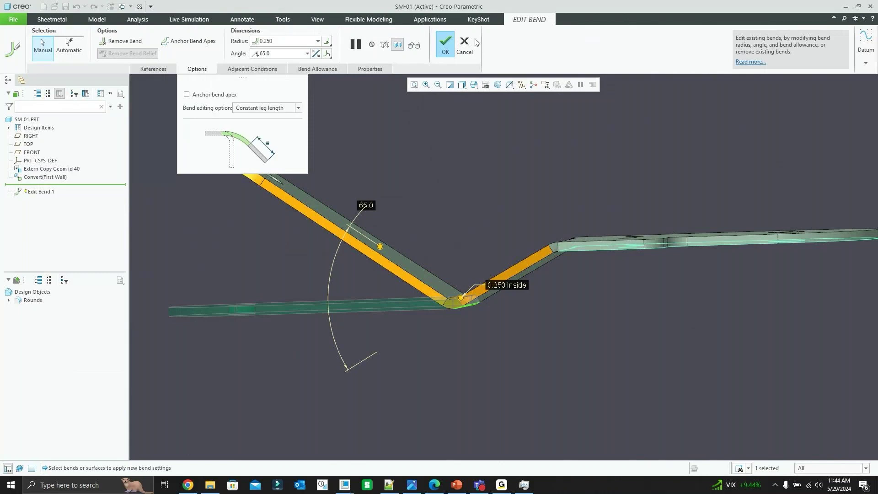
pyautogui.click(445, 43)
# Step: Set the angle dimension of the Edit Bend 1 feature to 50° and regenerate the part
pyautogui.doubleClick(46, 186)
pyautogui.click(49, 145)
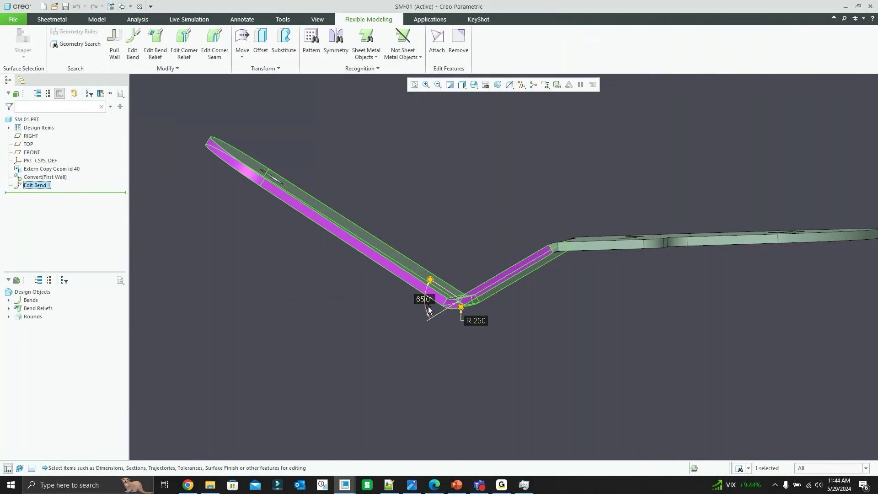
pyautogui.scroll(-3, 428, 310)
pyautogui.doubleClick(442, 293)
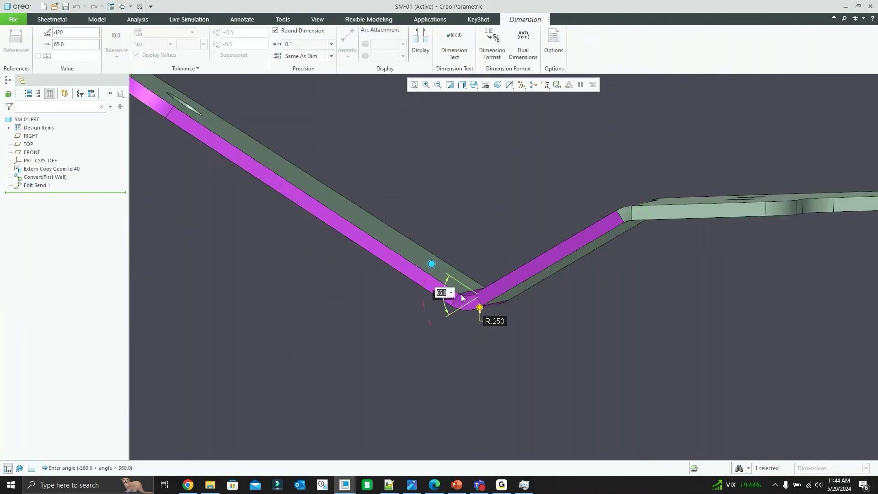
pyautogui.write('50')
pyautogui.press('Return')
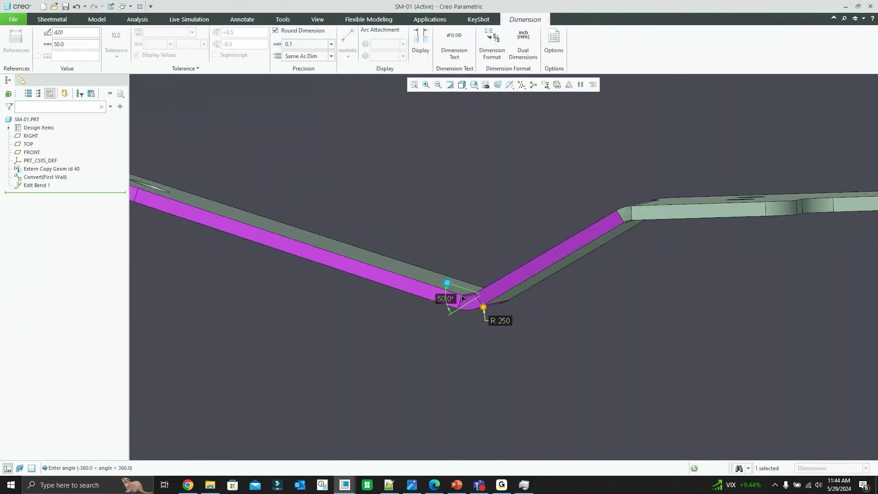
pyautogui.click(470, 215)
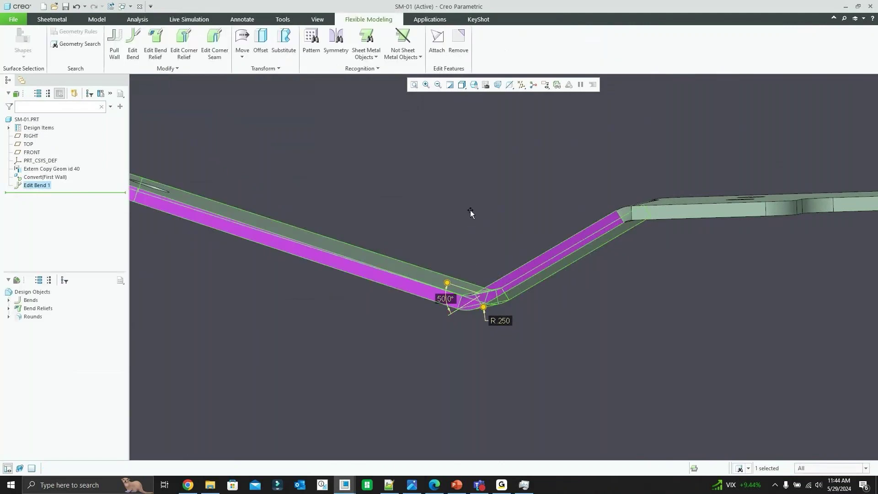
# Step: Examine the bracket's edited bend and the wall with the two small holes from several angles
pyautogui.scroll(2, 445, 273)
pyautogui.moveTo(448, 272); pyautogui.dragTo(443, 224, button='middle')
pyautogui.scroll(3, 439, 226)
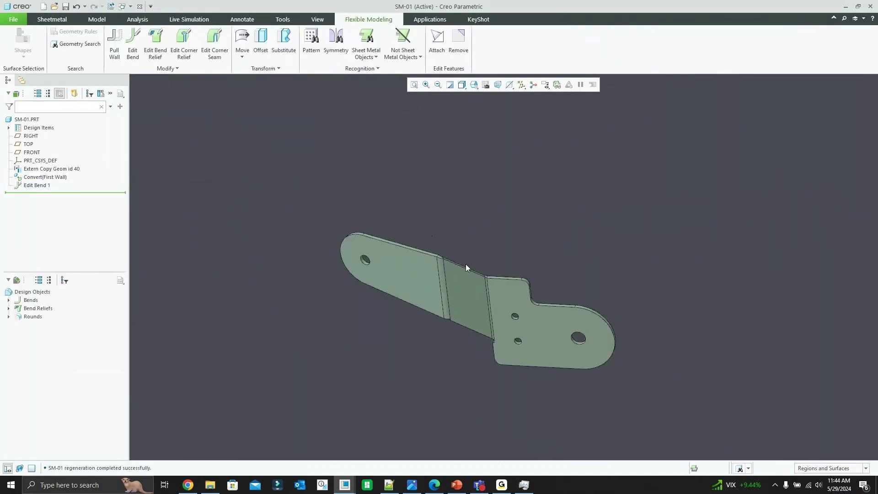
pyautogui.scroll(-5, 590, 357)
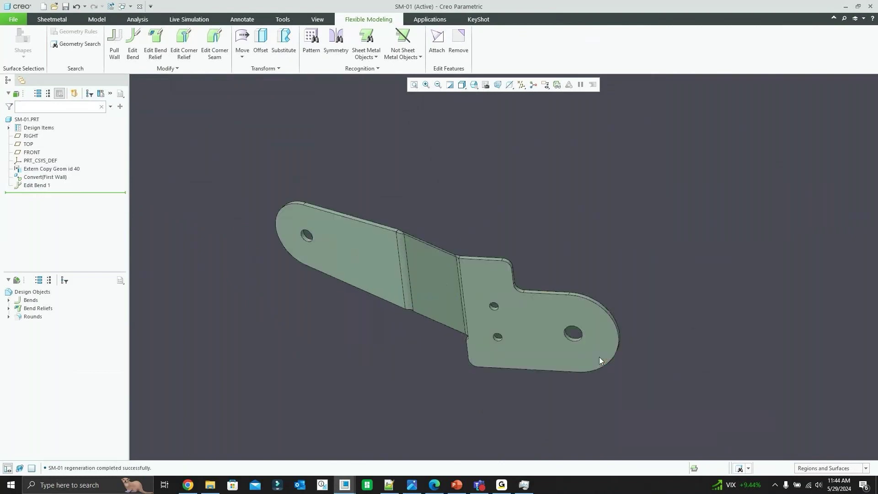
pyautogui.moveTo(575, 314)
pyautogui.mouseDown(button='middle')
pyautogui.moveTo(552, 305)
pyautogui.moveTo(562, 308)
pyautogui.mouseUp(button='middle')
pyautogui.scroll(3, 573, 313)
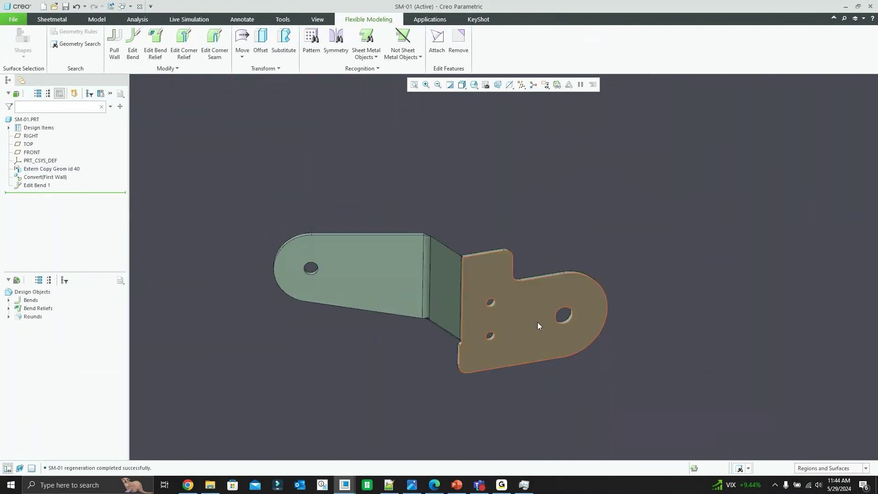
pyautogui.scroll(-2, 524, 362)
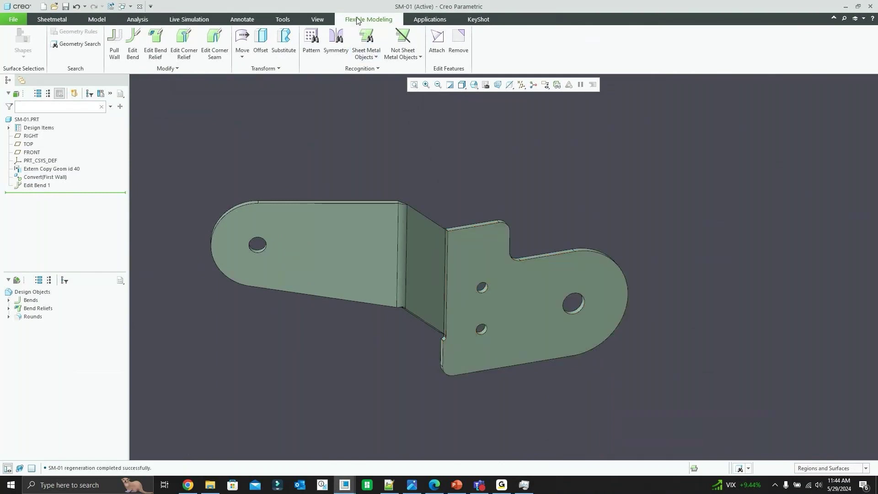
pyautogui.moveTo(478, 215)
pyautogui.mouseDown(button='middle')
pyautogui.moveTo(463, 192)
pyautogui.moveTo(460, 207)
pyautogui.mouseUp(button='middle')
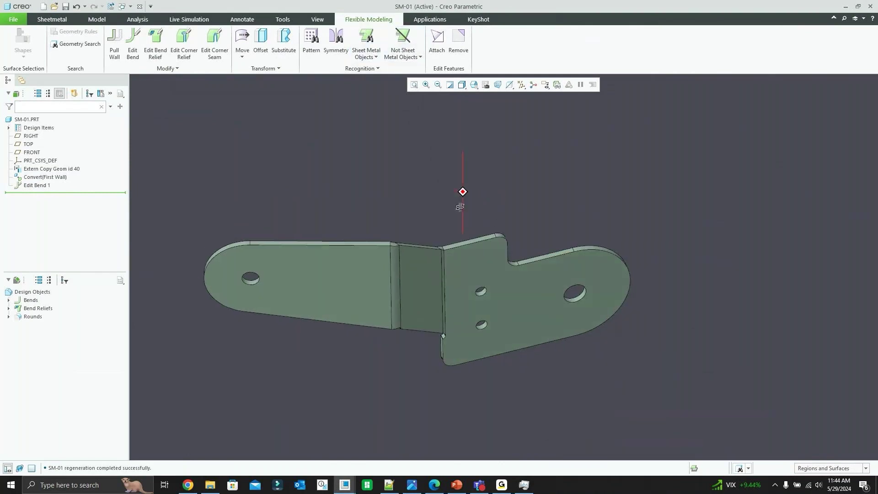
# Step: Recognize the two small holes as an Identical, Direction-type pattern, using the lower hole's surface as the leader
pyautogui.click(311, 39)
pyautogui.scroll(5, 481, 315)
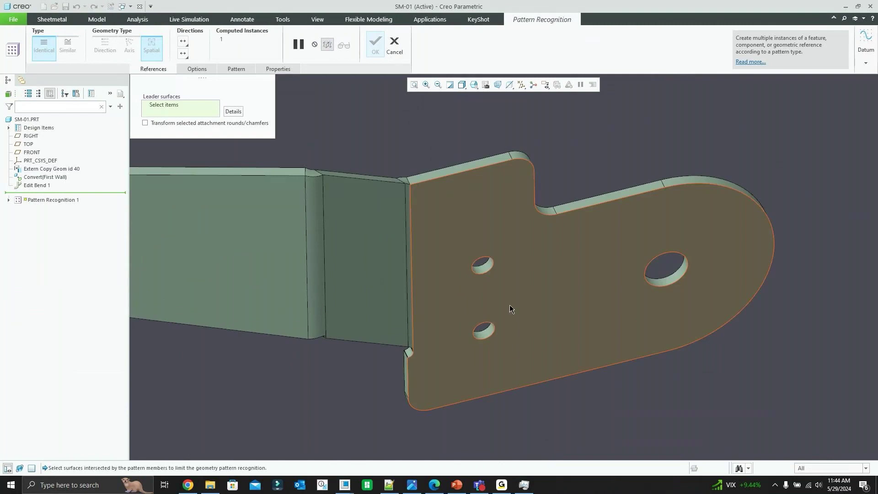
pyautogui.scroll(-3, 509, 304)
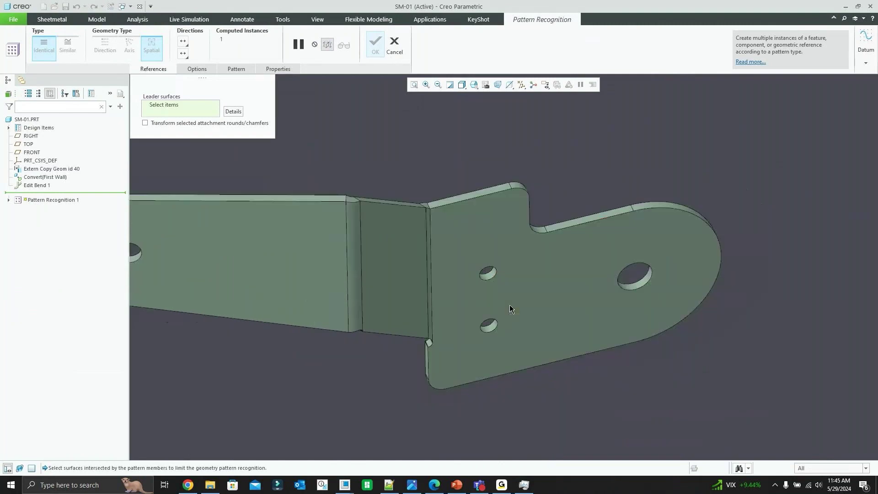
pyautogui.scroll(-3, 522, 322)
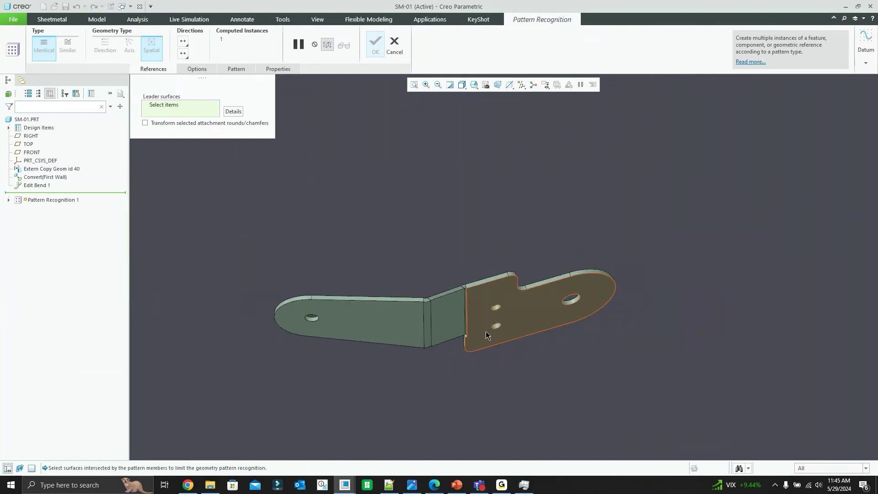
pyautogui.scroll(5, 485, 331)
pyautogui.click(501, 321)
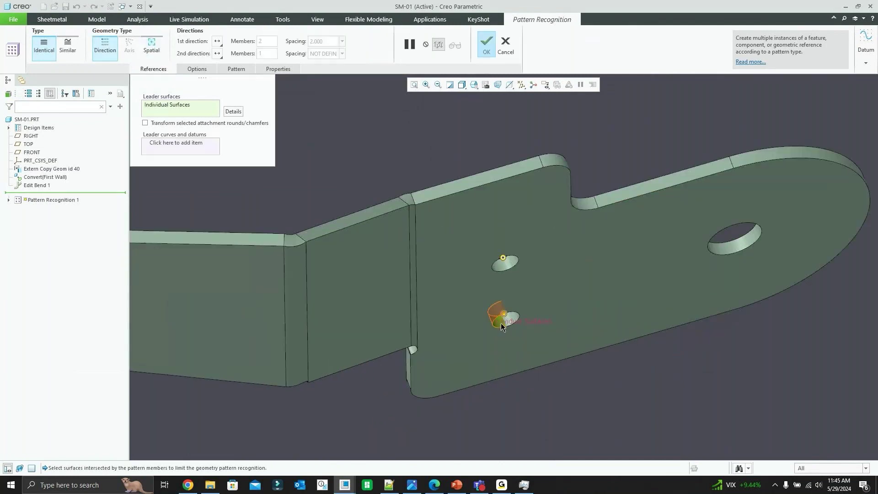
pyautogui.moveTo(516, 256); pyautogui.dragTo(527, 287, button='middle')
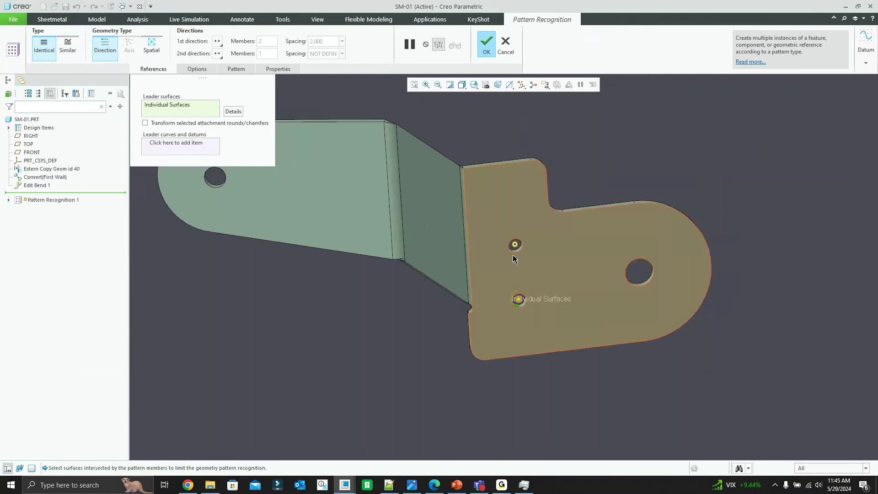
pyautogui.scroll(4, 512, 254)
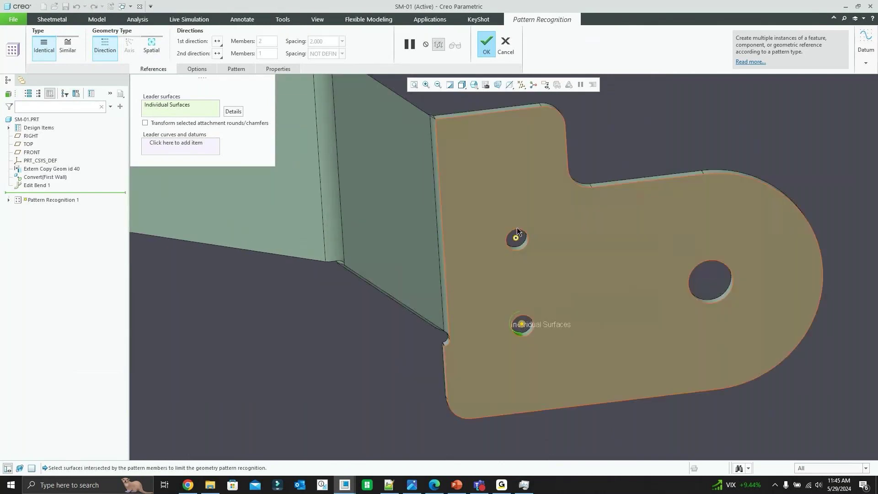
pyautogui.moveTo(525, 253); pyautogui.dragTo(540, 291, button='middle')
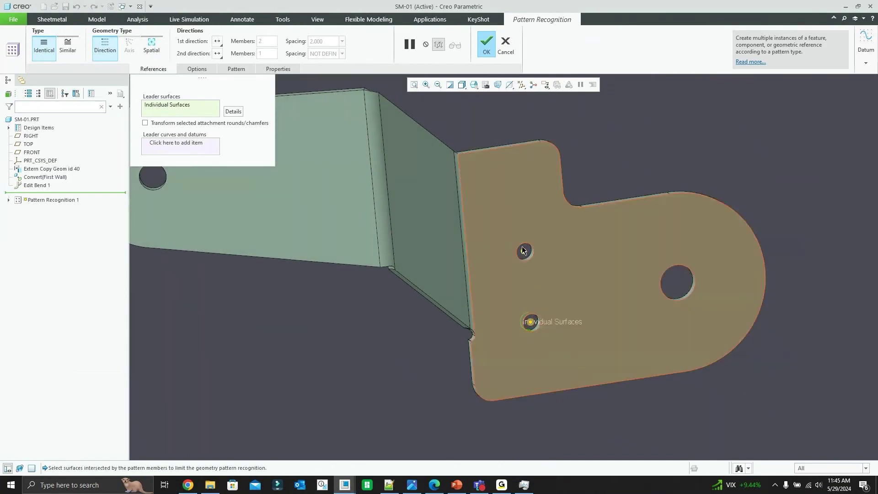
pyautogui.click(486, 42)
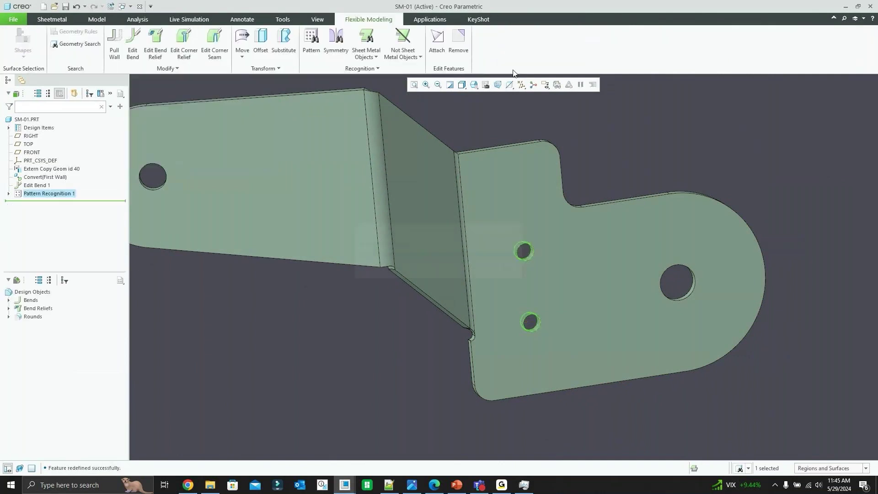
# Step: Start moving geometry by 3D dragger with the surfaces of both small holes selected
pyautogui.scroll(-3, 580, 289)
pyautogui.moveTo(578, 288); pyautogui.dragTo(599, 310, button='middle')
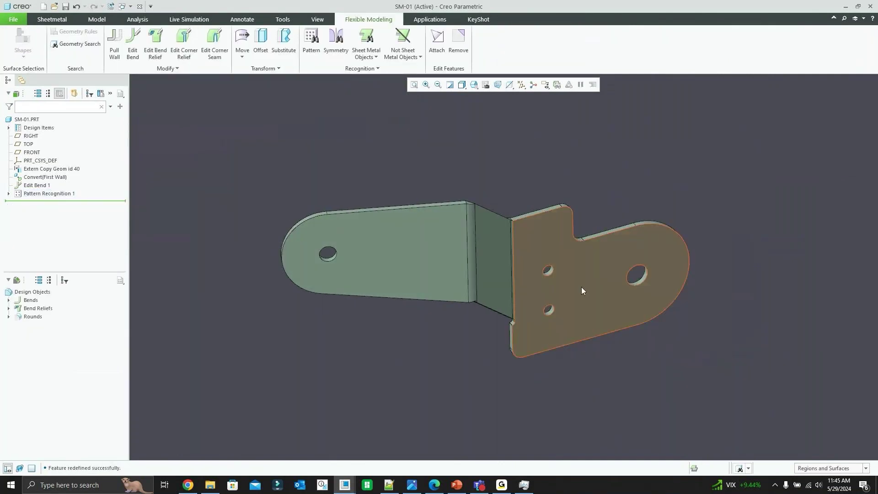
pyautogui.click(242, 40)
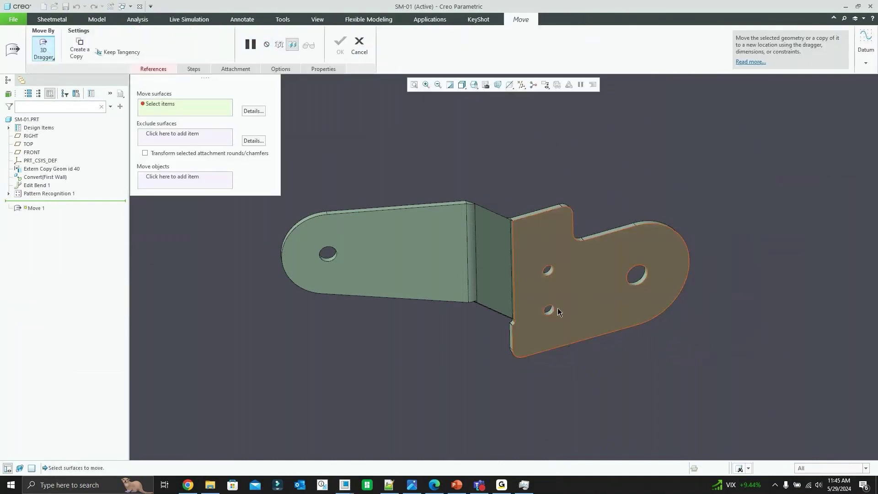
pyautogui.scroll(4, 547, 279)
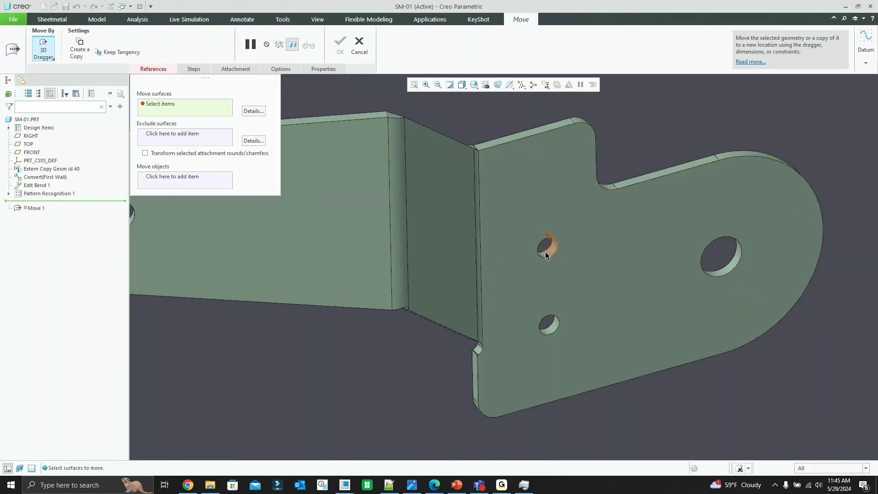
pyautogui.click(545, 252)
pyautogui.keyDown('ctrl'); pyautogui.click(555, 325); pyautogui.keyUp('ctrl')
pyautogui.moveTo(592, 288)
pyautogui.mouseDown(button='middle')
pyautogui.moveTo(563, 273)
pyautogui.moveTo(578, 273)
pyautogui.moveTo(562, 262)
pyautogui.mouseUp(button='middle')
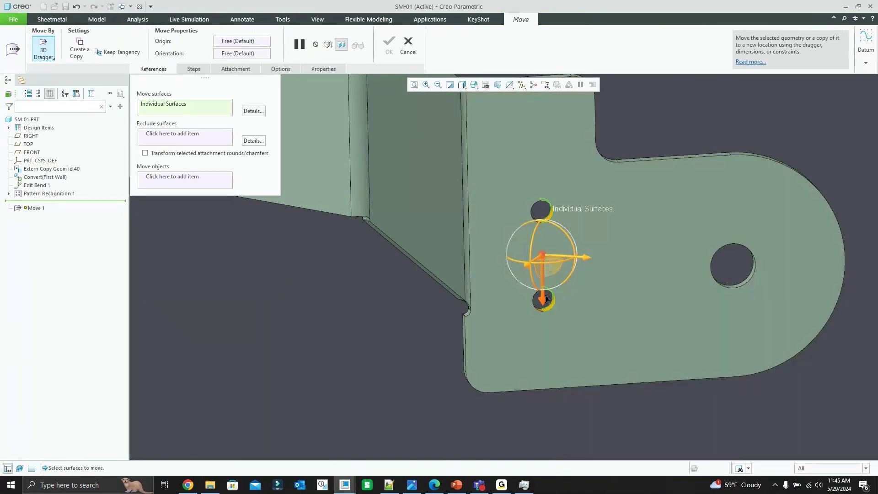
pyautogui.click(52, 58)
pyautogui.click(60, 76)
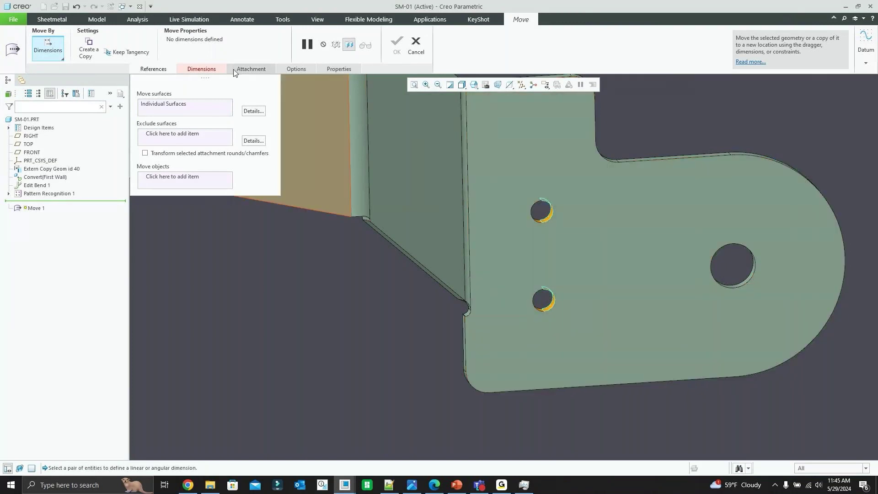
pyautogui.click(211, 73)
pyautogui.scroll(-2, 533, 293)
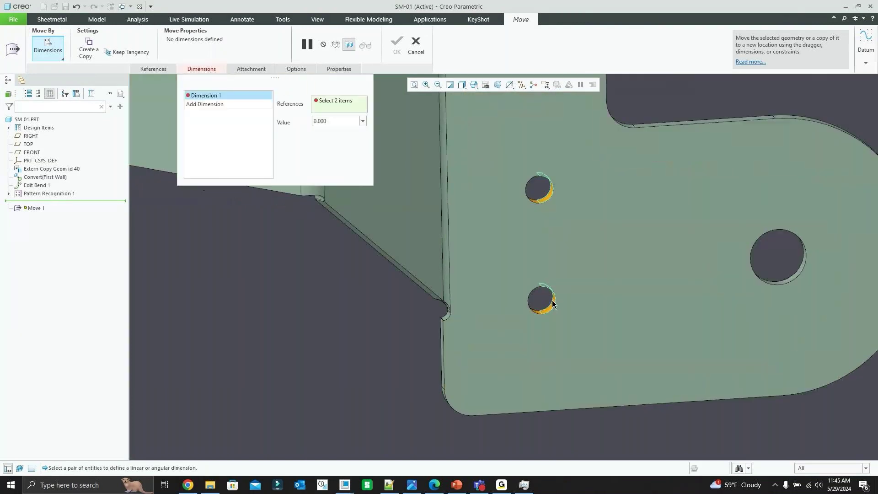
pyautogui.scroll(-2, 539, 306)
pyautogui.scroll(-6, 541, 313)
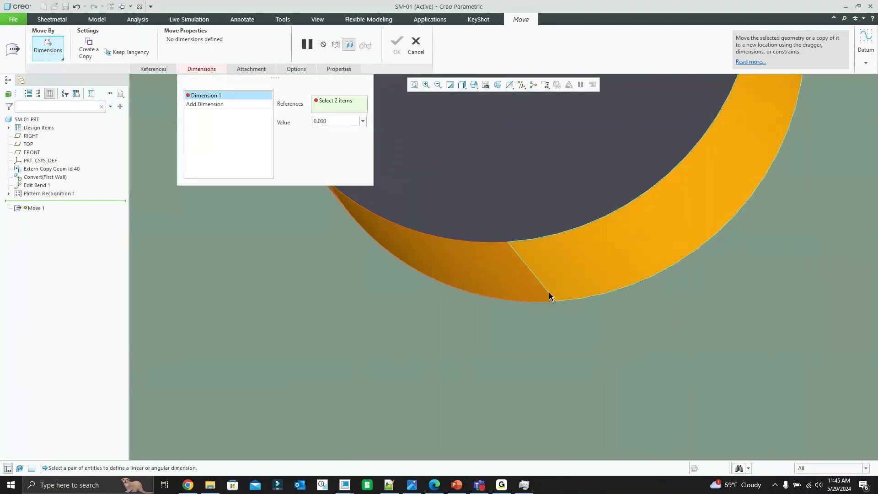
pyautogui.scroll(5, 550, 293)
pyautogui.scroll(3, 540, 295)
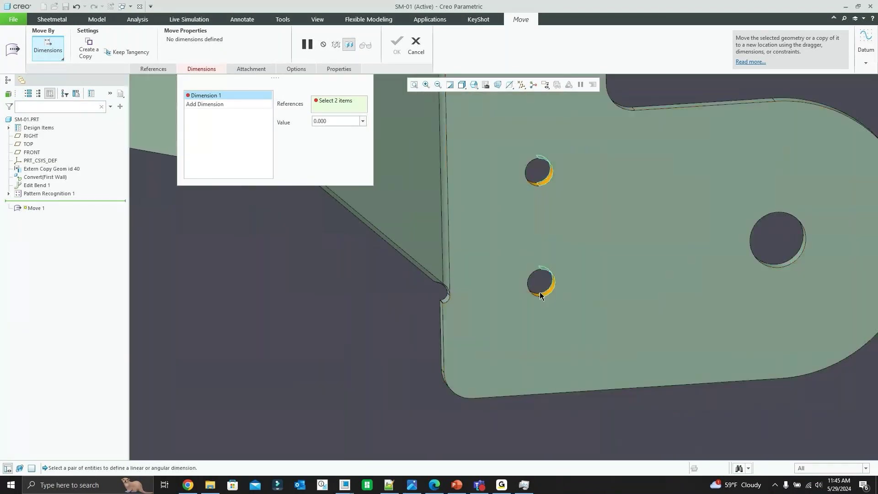
pyautogui.moveTo(540, 292); pyautogui.dragTo(541, 250, button='middle')
pyautogui.scroll(-2, 539, 366)
pyautogui.click(536, 365)
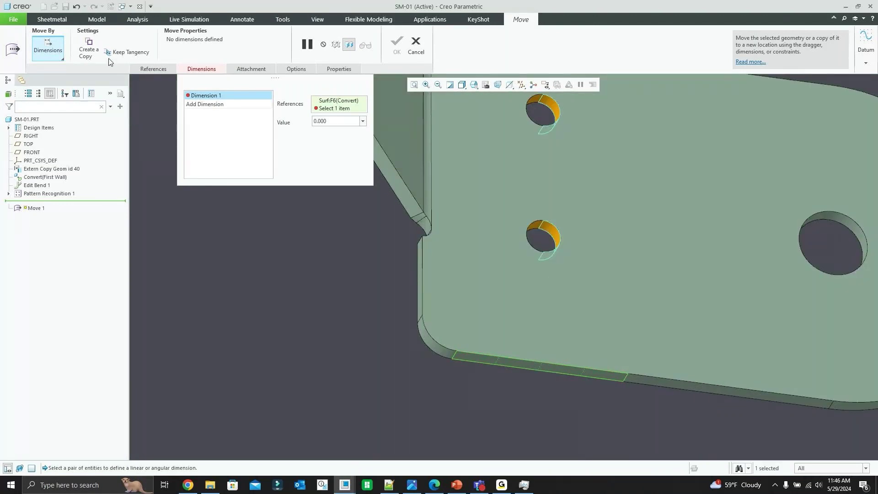
pyautogui.click(53, 56)
pyautogui.click(51, 65)
# Step: Move both small holes up along the wall with the 3D dragger, away from its lower edge, without picking a pattern for propagation
pyautogui.moveTo(561, 268); pyautogui.dragTo(544, 315, button='middle')
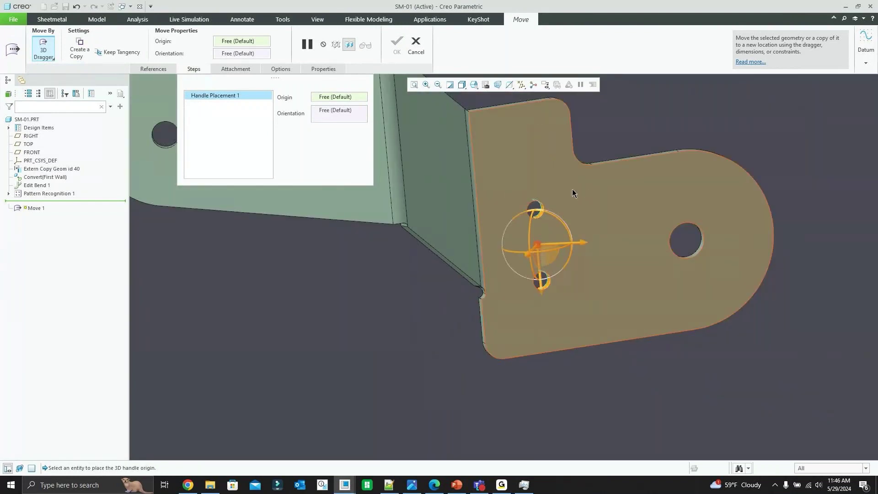
pyautogui.scroll(-2, 542, 183)
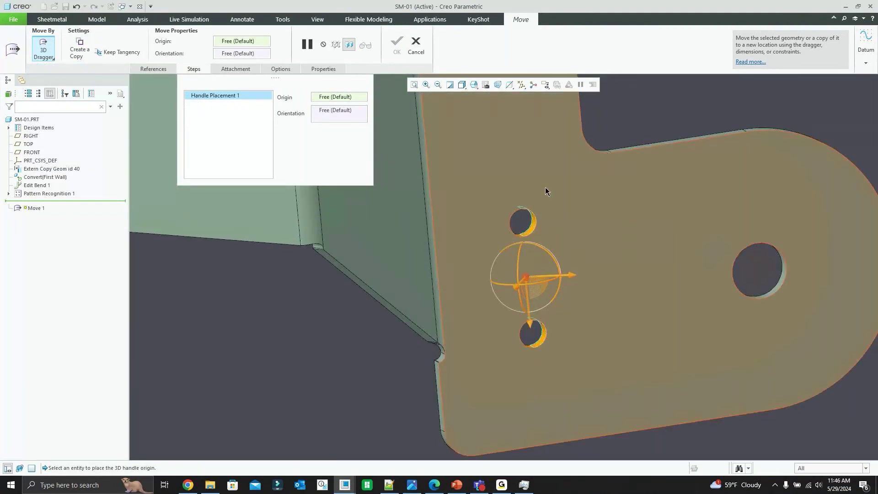
pyautogui.moveTo(545, 191); pyautogui.dragTo(471, 182, button='middle')
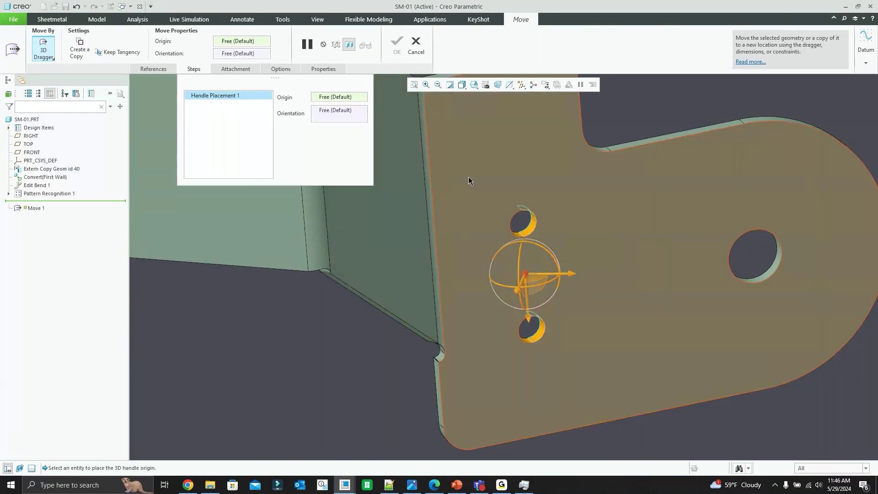
pyautogui.click(282, 69)
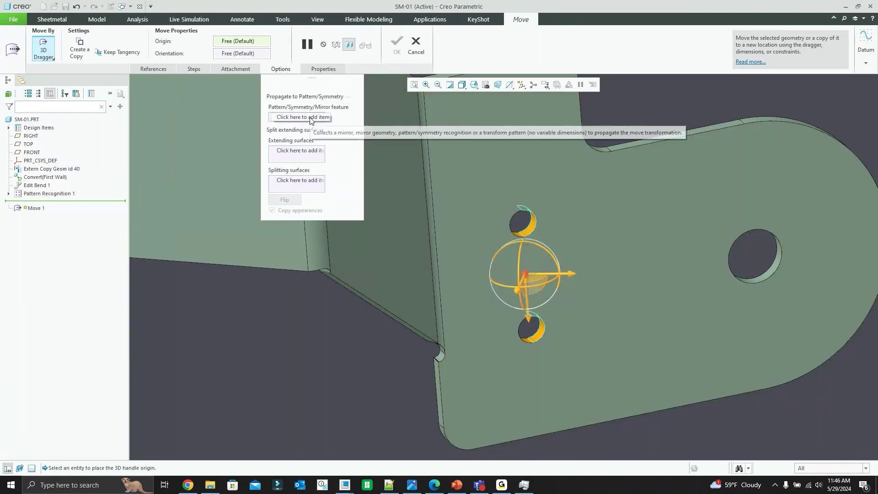
pyautogui.click(302, 117)
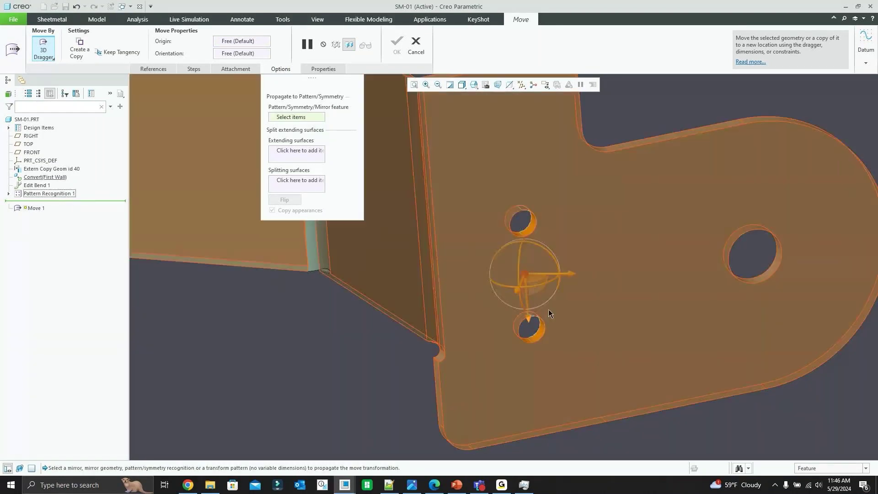
pyautogui.moveTo(530, 319); pyautogui.dragTo(537, 246)
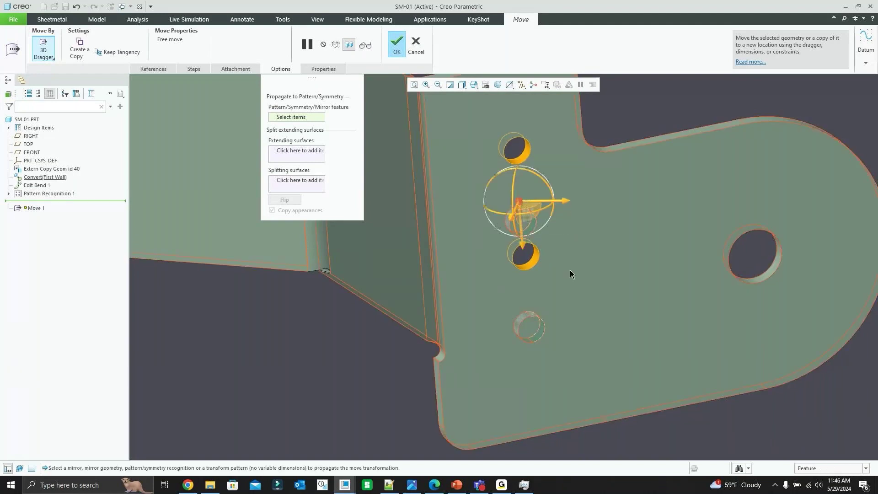
pyautogui.scroll(5, 568, 271)
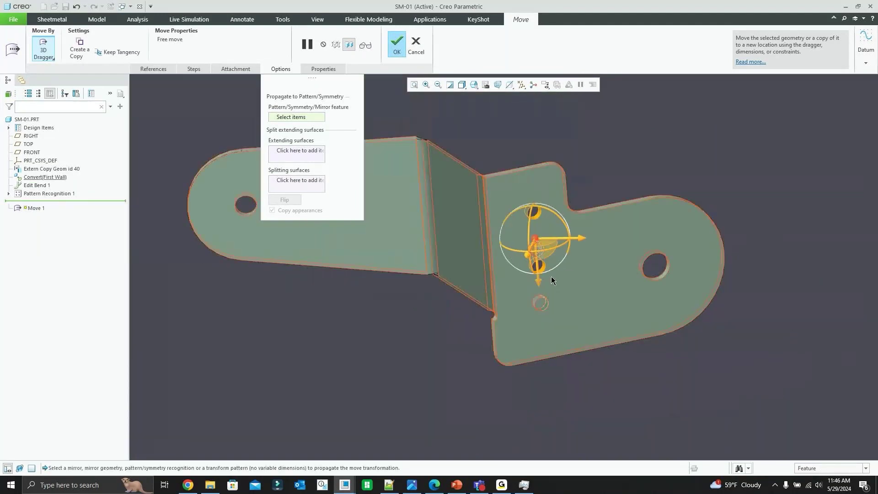
pyautogui.scroll(-1, 540, 273)
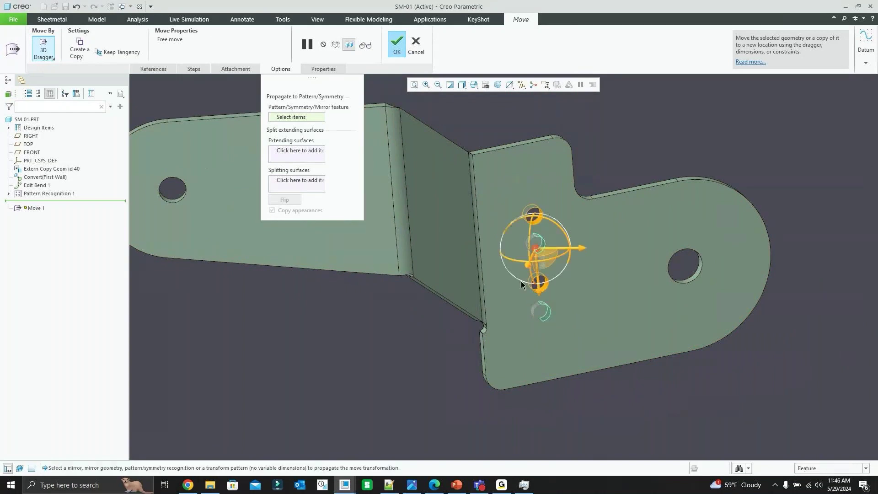
pyautogui.click(396, 49)
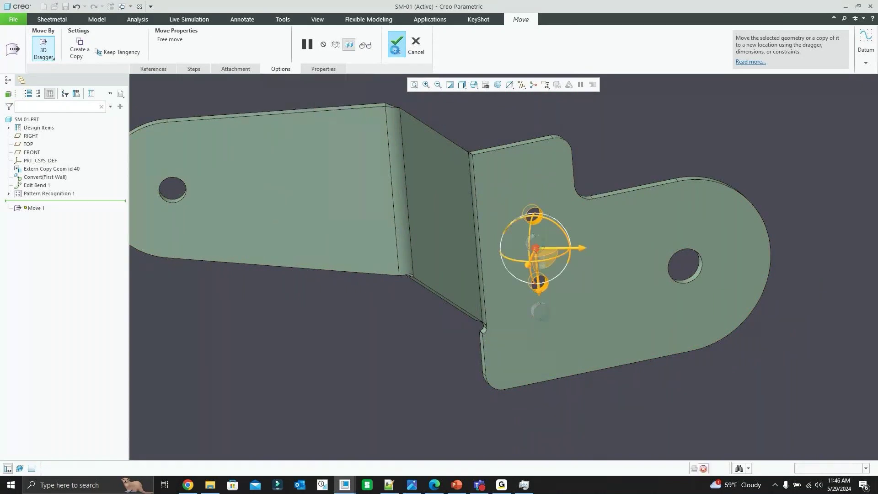
# Step: Redefine the Move 1 feature to review its move references and accept it without edits
pyautogui.click(30, 202)
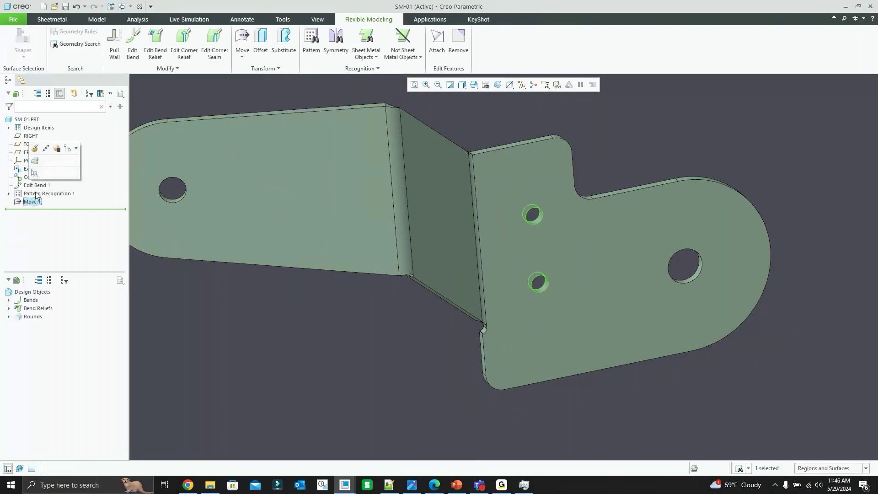
pyautogui.click(40, 149)
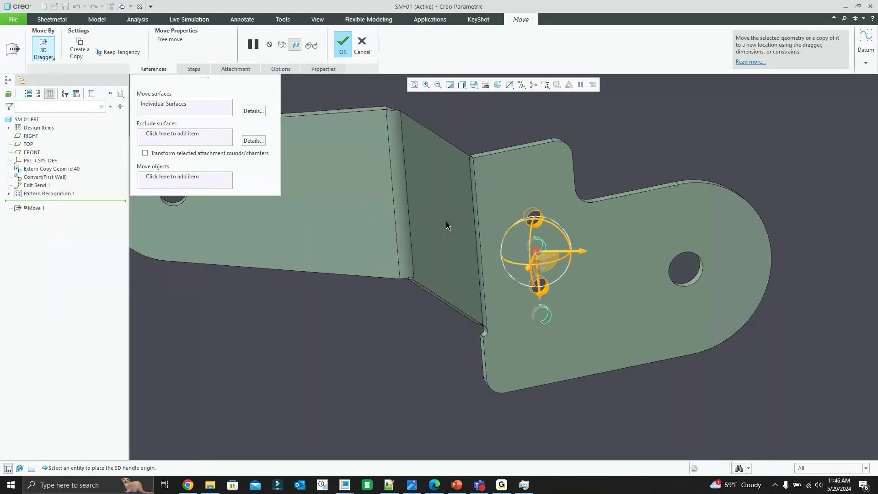
pyautogui.click(342, 46)
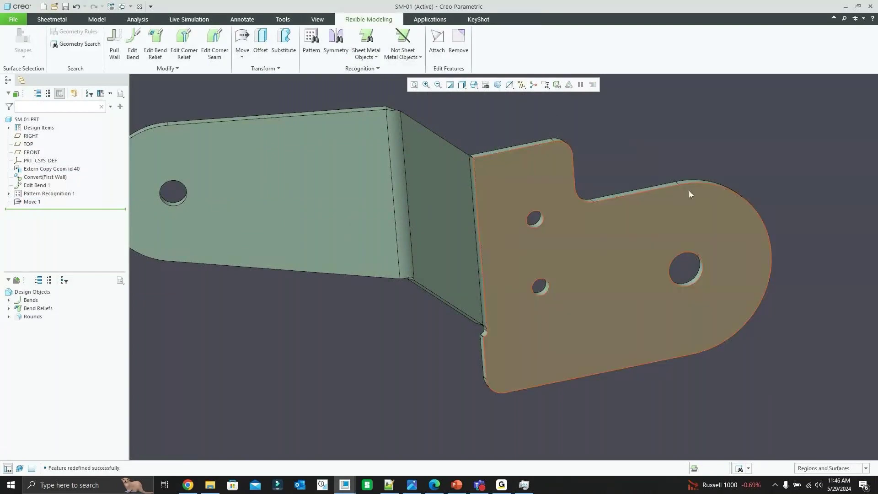
# Step: Apply Modify Analytic to the large hole's lower cylindrical surface and accept the feature with a radius of 0.500
pyautogui.scroll(5, 715, 254)
pyautogui.moveTo(646, 273); pyautogui.dragTo(645, 266, button='middle')
pyautogui.scroll(-5, 667, 309)
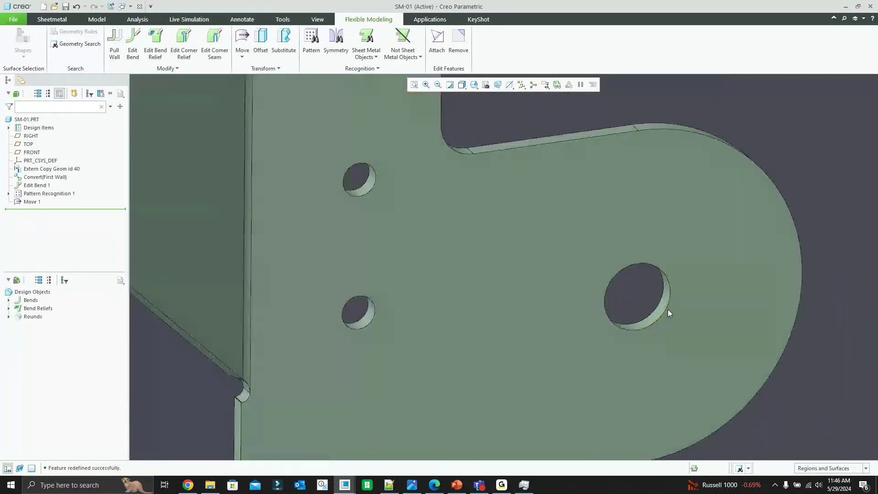
pyautogui.scroll(5, 667, 309)
pyautogui.scroll(2, 667, 306)
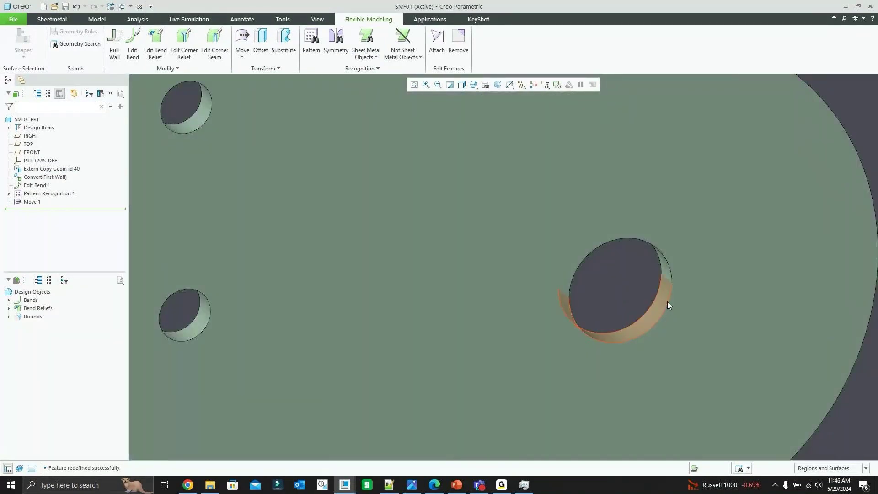
pyautogui.click(665, 301)
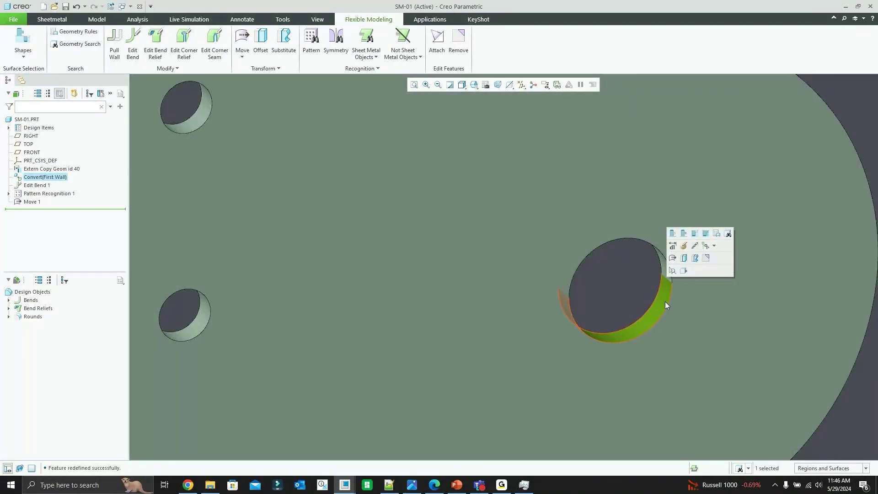
pyautogui.scroll(-3, 624, 310)
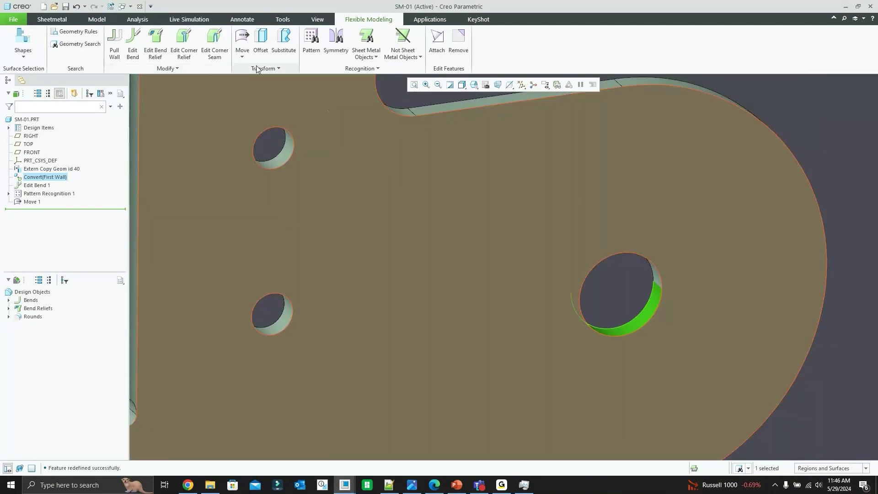
pyautogui.click(258, 68)
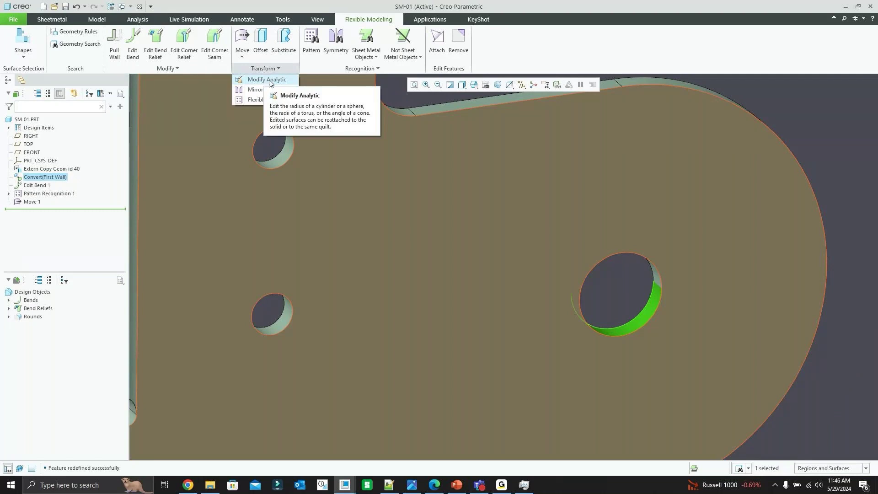
pyautogui.click(269, 80)
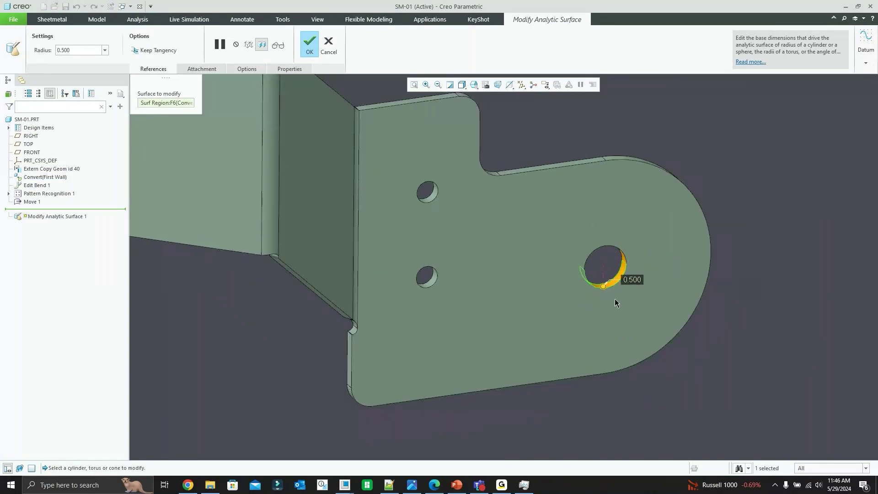
pyautogui.scroll(1, 618, 293)
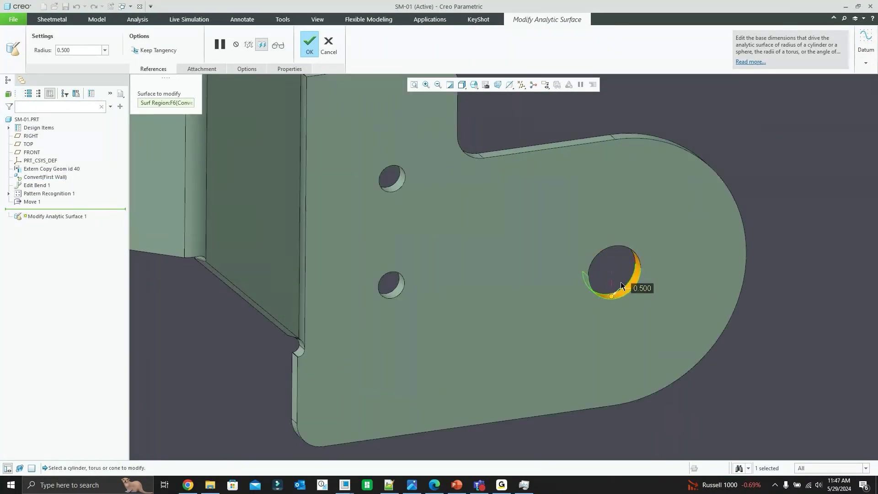
pyautogui.scroll(2, 620, 284)
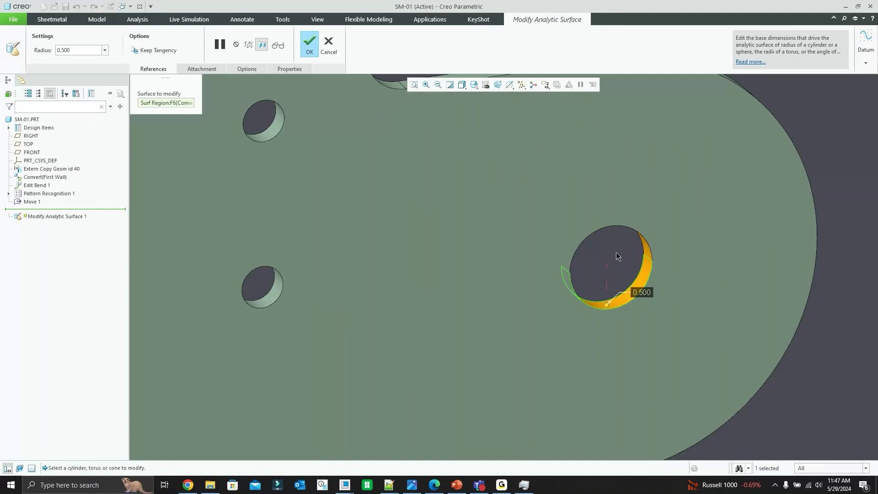
pyautogui.scroll(-4, 616, 256)
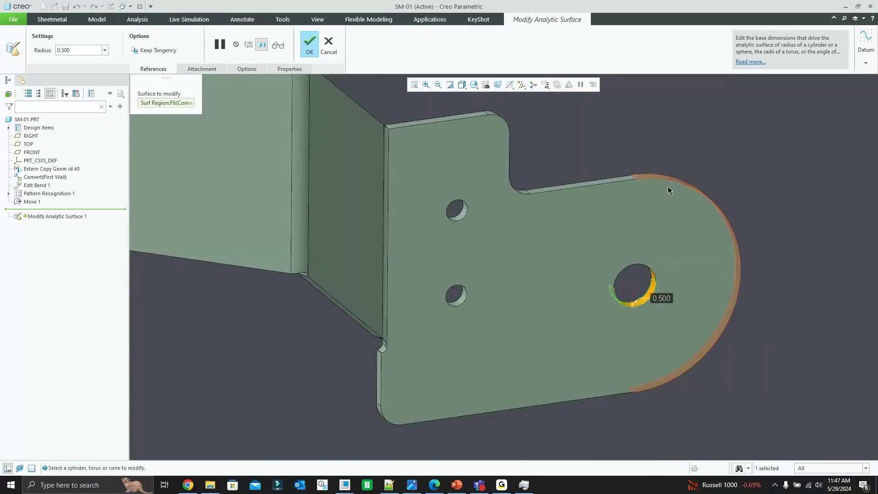
pyautogui.moveTo(669, 147)
pyautogui.mouseDown(button='middle')
pyautogui.moveTo(661, 165)
pyautogui.moveTo(671, 158)
pyautogui.mouseUp(button='middle')
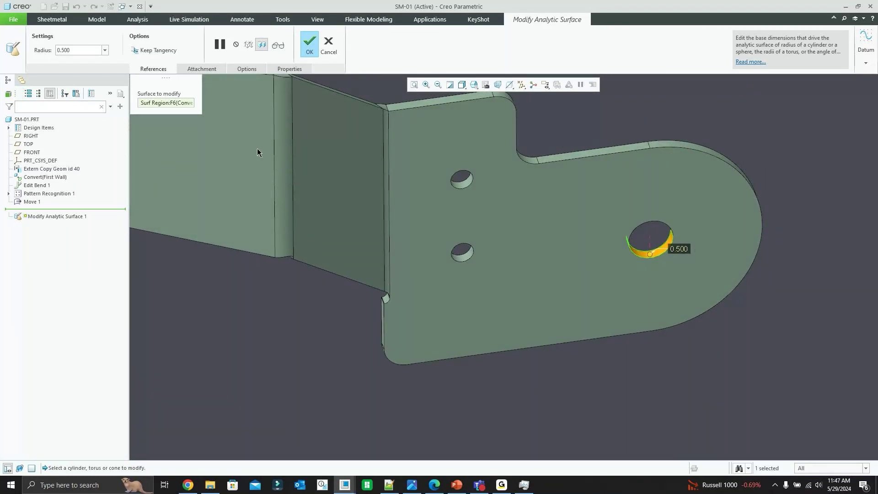
pyautogui.click(309, 42)
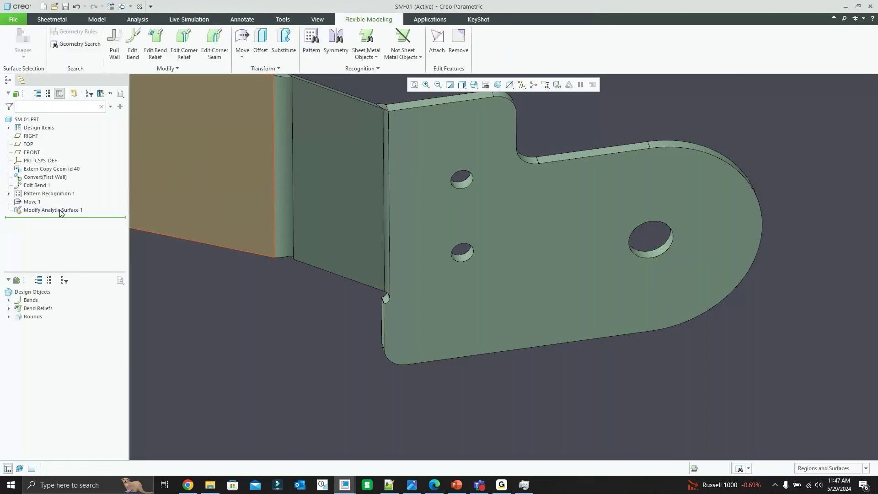
# Step: Edit the dimension of the Modify Analytic Surface 1 feature to set the large hole's radius to 0.48
pyautogui.click(61, 211)
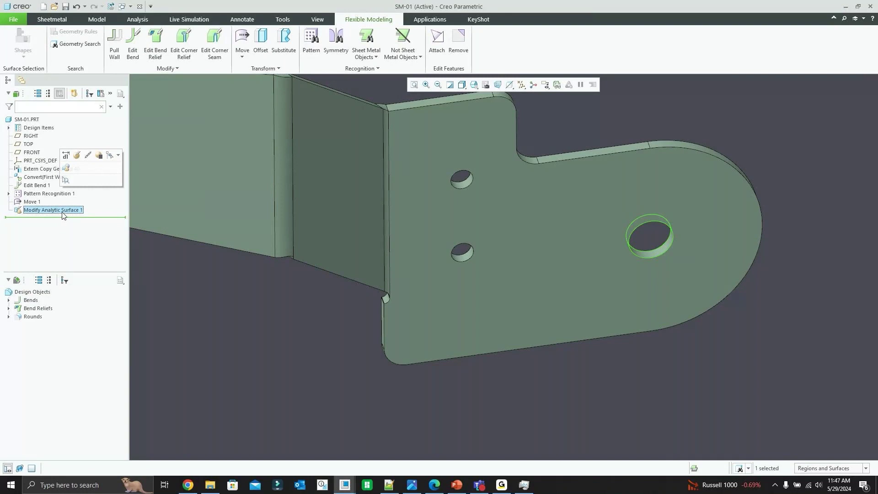
pyautogui.click(65, 155)
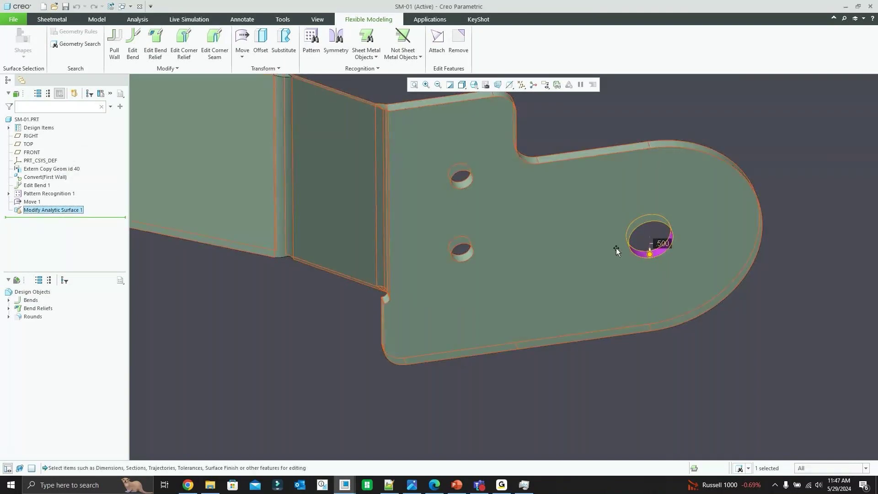
pyautogui.scroll(2, 650, 241)
pyautogui.scroll(2, 656, 254)
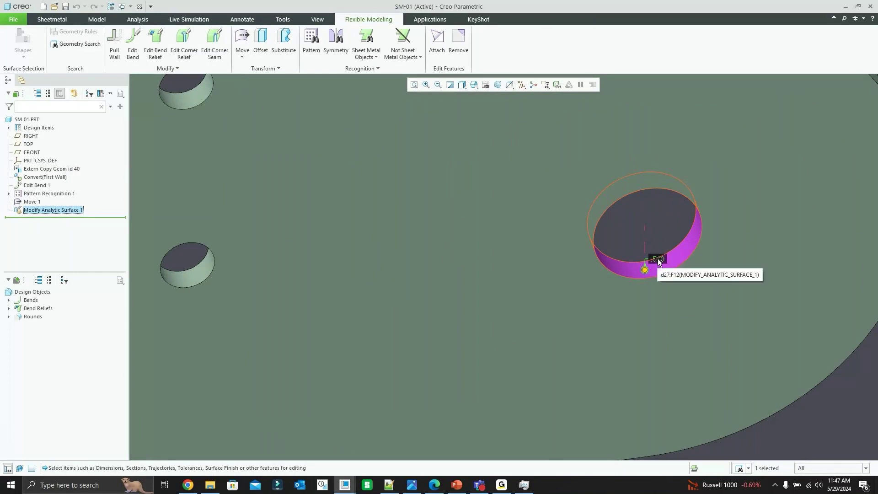
pyautogui.scroll(-3, 581, 267)
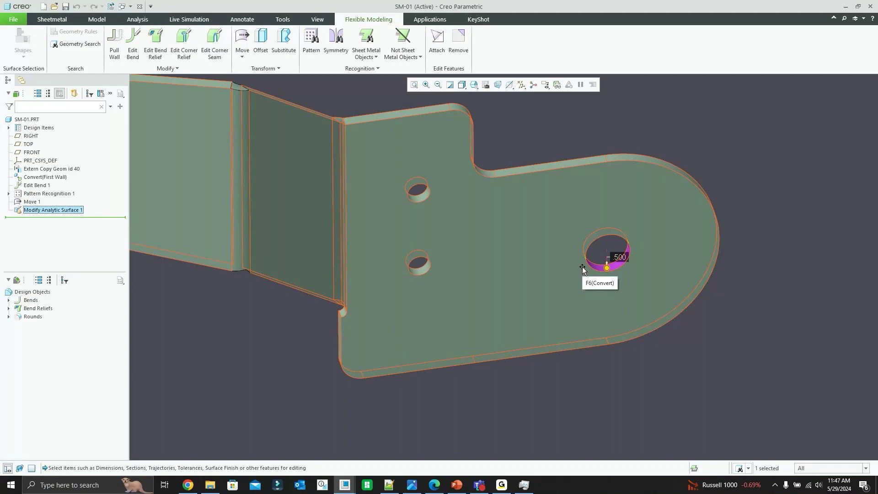
pyautogui.scroll(6, 582, 267)
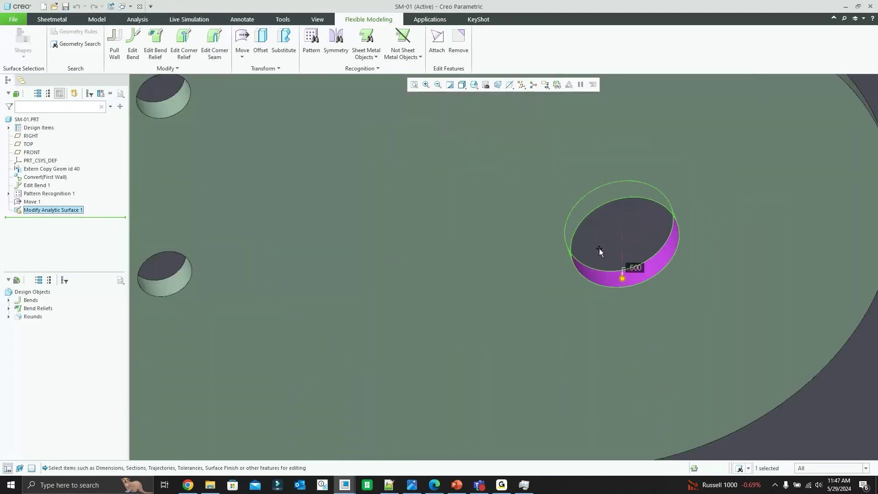
pyautogui.moveTo(601, 225); pyautogui.dragTo(638, 203, button='middle')
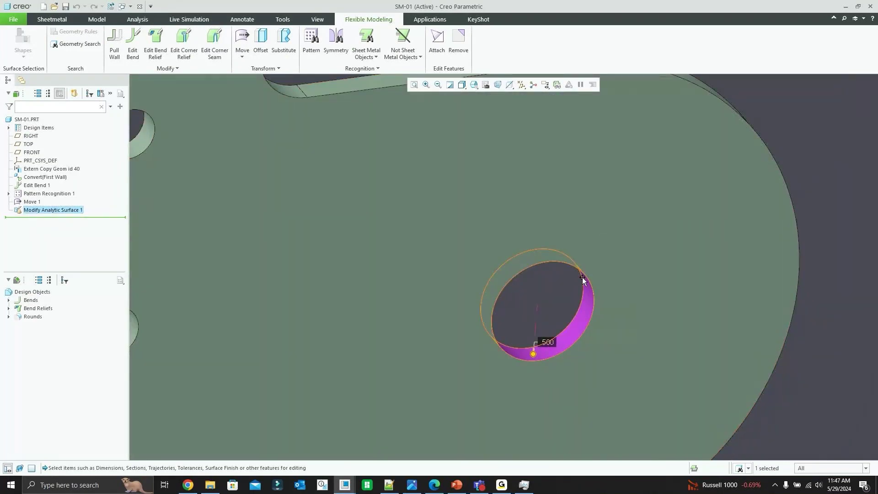
pyautogui.scroll(-2, 584, 279)
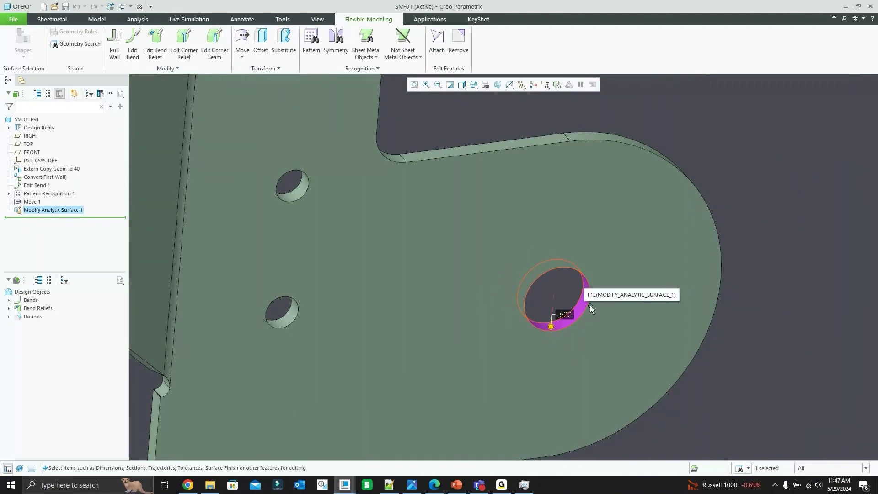
pyautogui.scroll(-3, 585, 312)
pyautogui.scroll(3, 567, 320)
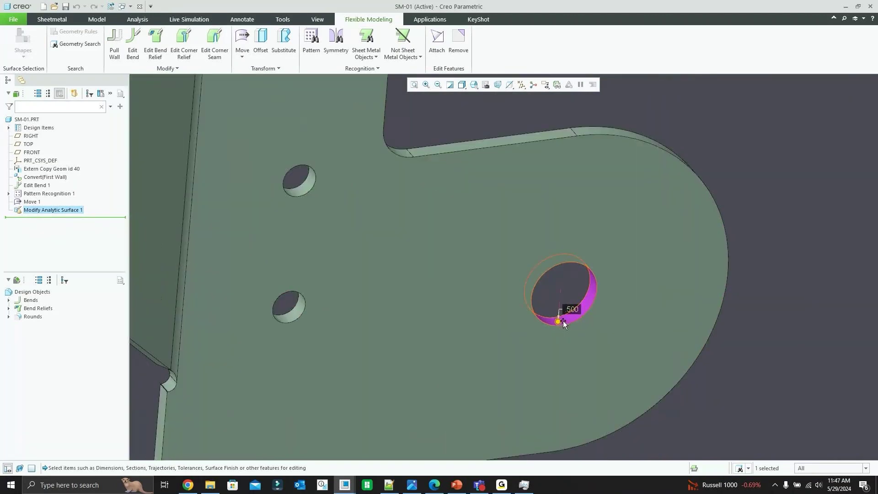
pyautogui.scroll(2, 563, 322)
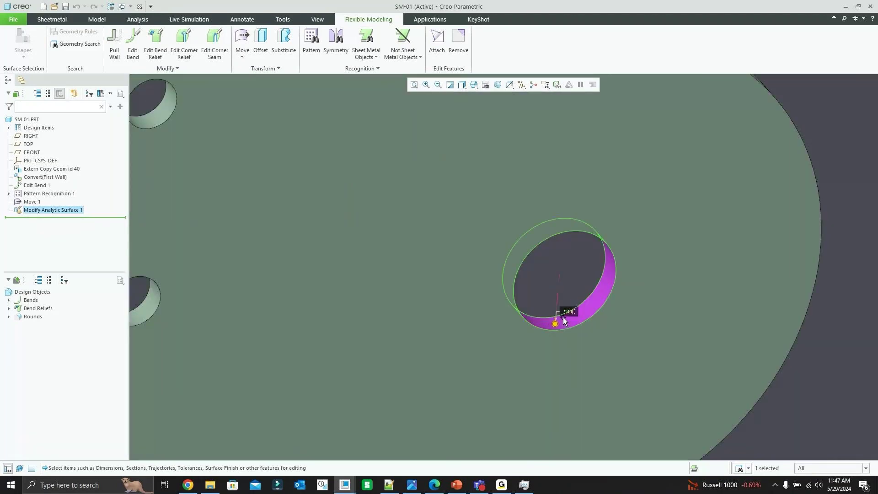
pyautogui.doubleClick(568, 311)
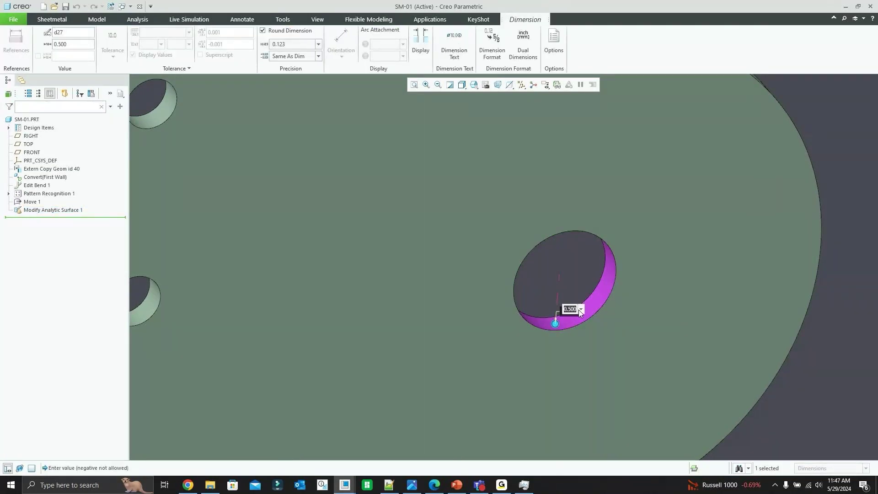
pyautogui.write('.48')
pyautogui.press('Return')
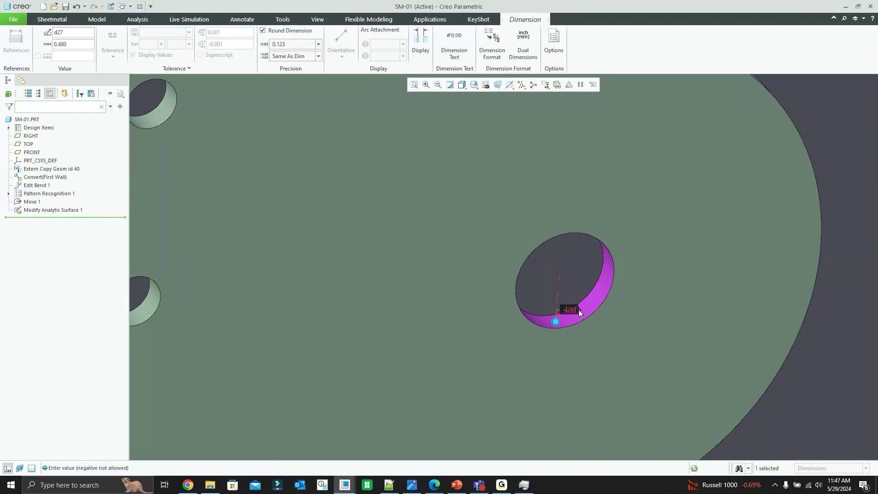
pyautogui.scroll(4, 574, 242)
pyautogui.click(696, 164)
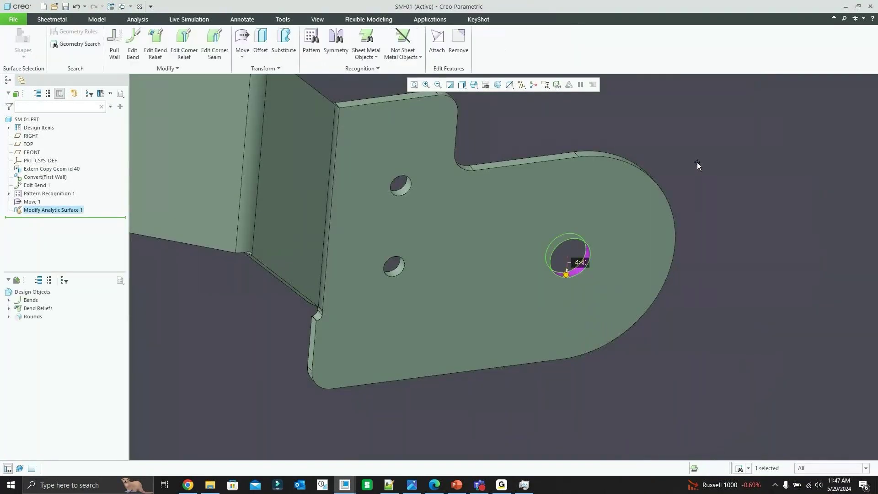
pyautogui.click(696, 162)
# Step: Edit the dimensions of the Edit Bend 1 feature to set the bend radius to 0.35
pyautogui.scroll(3, 580, 242)
pyautogui.moveTo(580, 242); pyautogui.dragTo(373, 131, button='middle')
pyautogui.scroll(-3, 402, 154)
pyautogui.scroll(2, 431, 298)
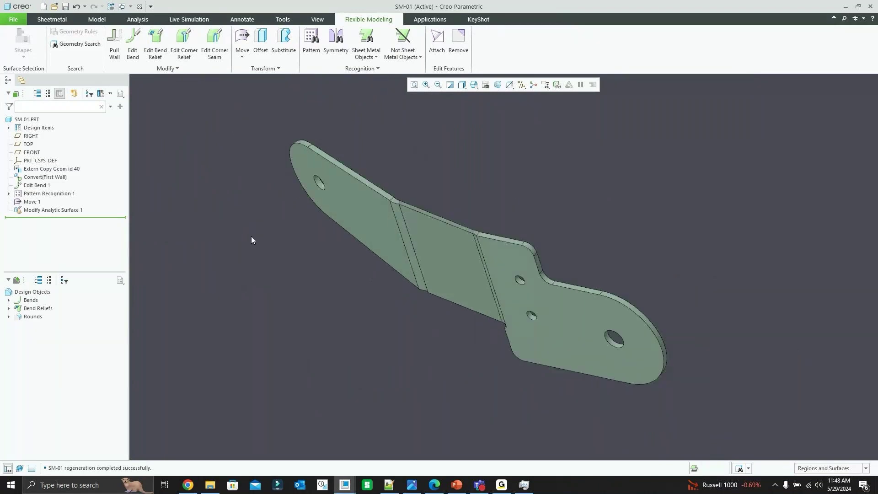
pyautogui.moveTo(434, 200)
pyautogui.mouseDown(button='middle')
pyautogui.moveTo(414, 187)
pyautogui.moveTo(417, 174)
pyautogui.moveTo(440, 173)
pyautogui.mouseUp(button='middle')
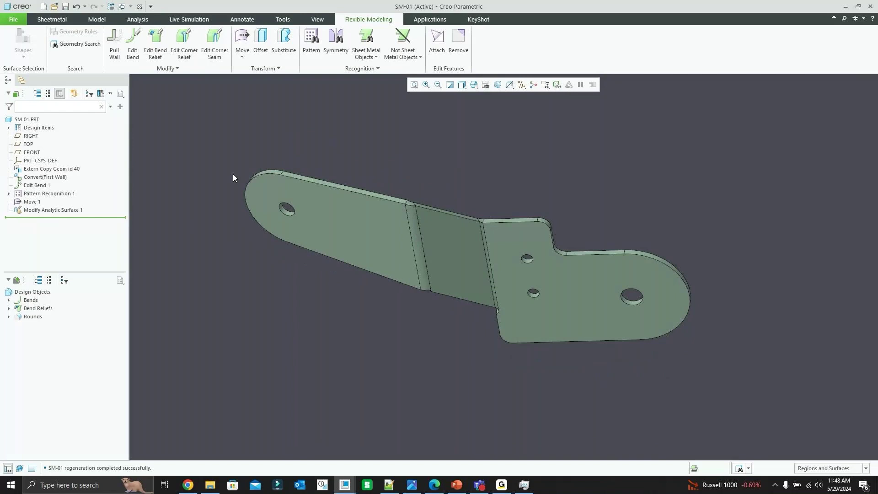
pyautogui.click(40, 186)
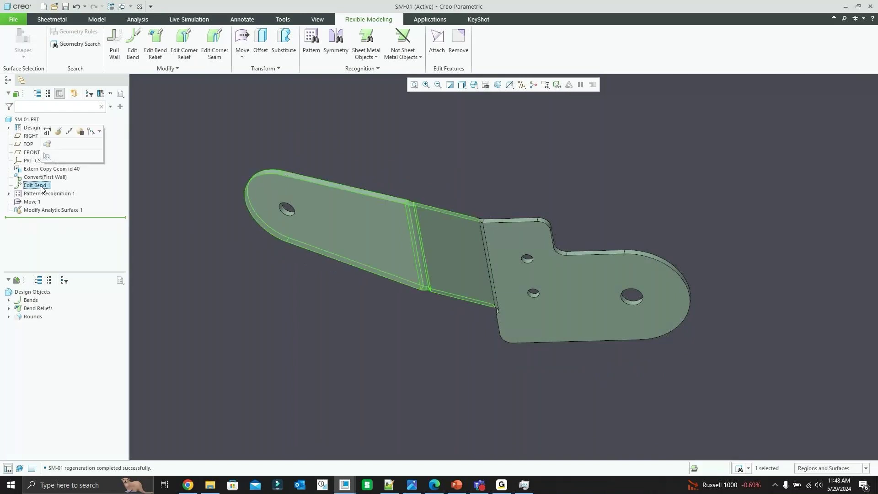
pyautogui.click(47, 131)
pyautogui.moveTo(442, 106); pyautogui.dragTo(441, 150, button='middle')
pyautogui.scroll(5, 419, 245)
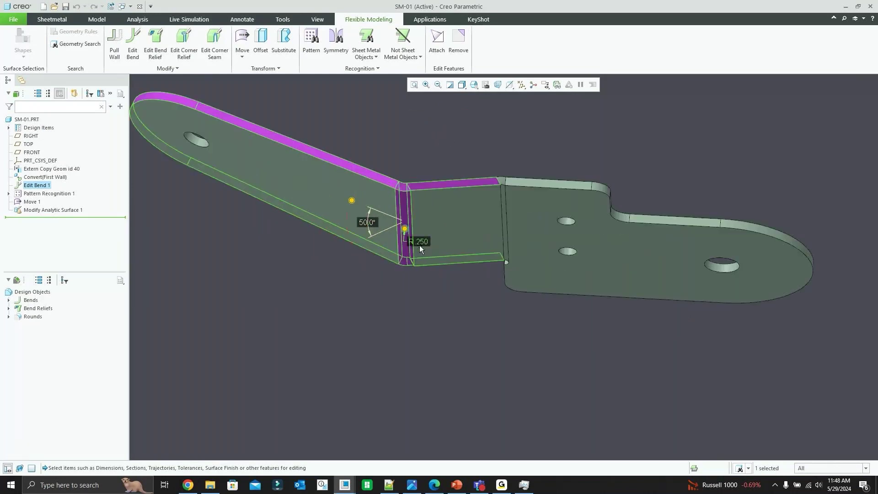
pyautogui.scroll(2, 408, 241)
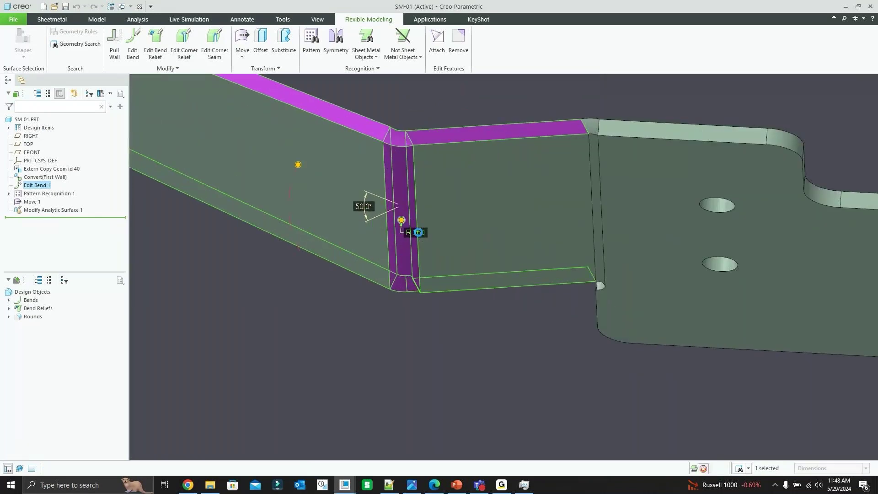
pyautogui.doubleClick(419, 231)
pyautogui.write('.35')
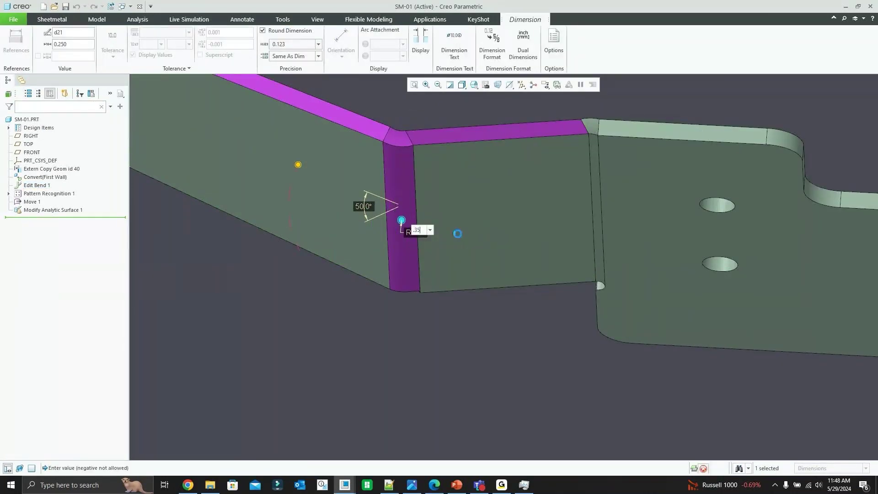
pyautogui.press('Return')
pyautogui.scroll(-2, 512, 169)
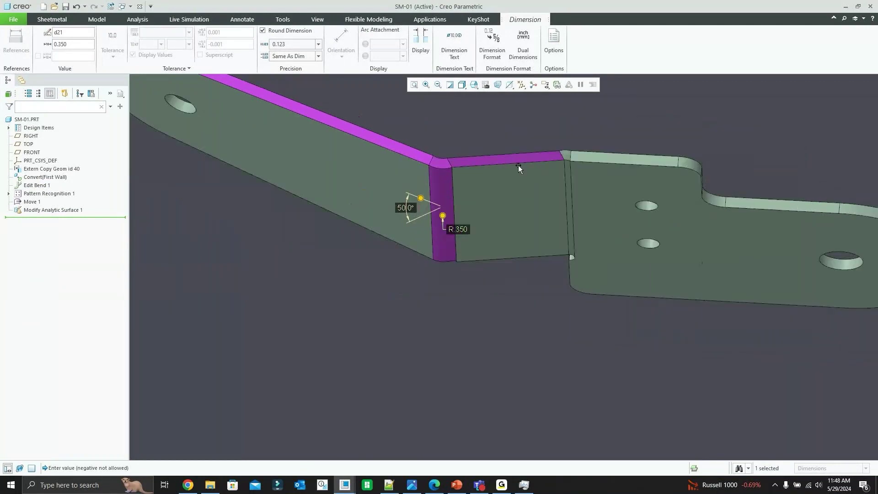
pyautogui.middleClick(512, 121)
# Step: Redefine the Pattern Recognition 1 feature and allow editing of the resulting hole pattern
pyautogui.click(30, 187)
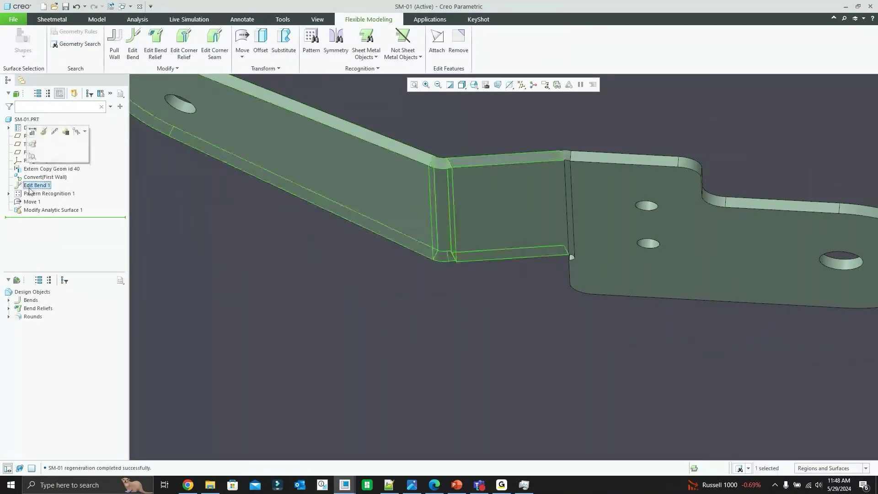
pyautogui.click(30, 193)
pyautogui.moveTo(497, 194)
pyautogui.mouseDown(button='middle')
pyautogui.moveTo(501, 169)
pyautogui.moveTo(481, 190)
pyautogui.mouseUp(button='middle')
pyautogui.scroll(1, 480, 190)
pyautogui.click(42, 194)
pyautogui.click(54, 155)
pyautogui.scroll(-4, 414, 287)
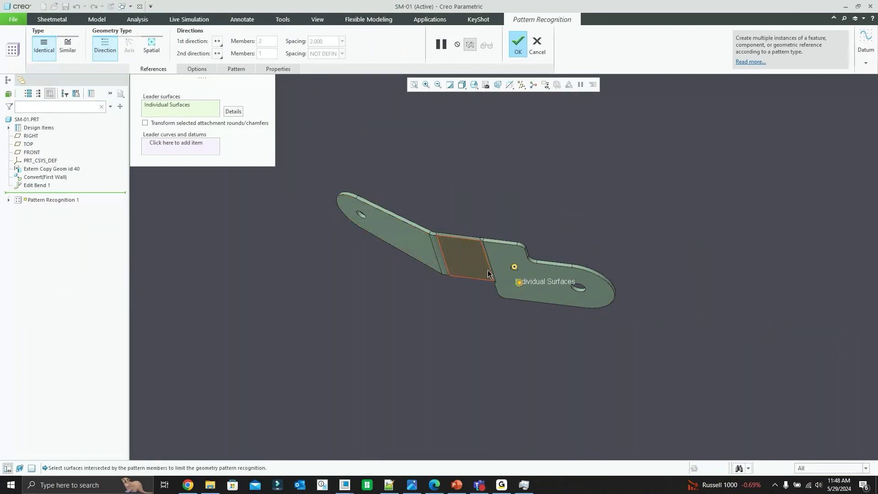
pyautogui.scroll(4, 517, 261)
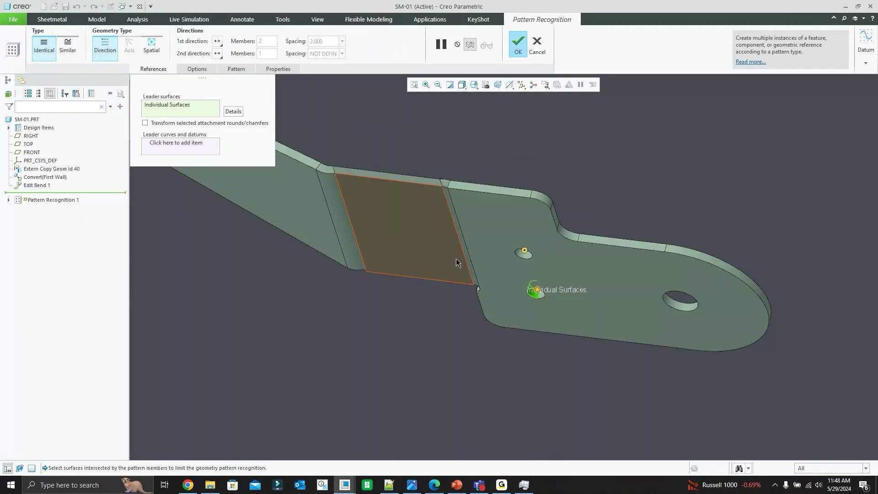
pyautogui.click(203, 70)
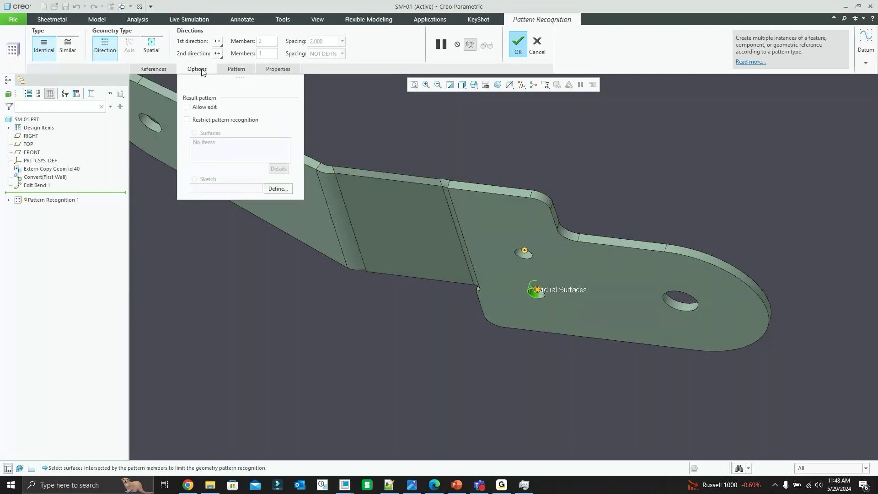
pyautogui.click(206, 109)
# Step: Set the recognized hole pattern's spacing to 1.5 with 3 members and accept the redefined feature
pyautogui.moveTo(572, 161); pyautogui.dragTo(577, 133, button='middle')
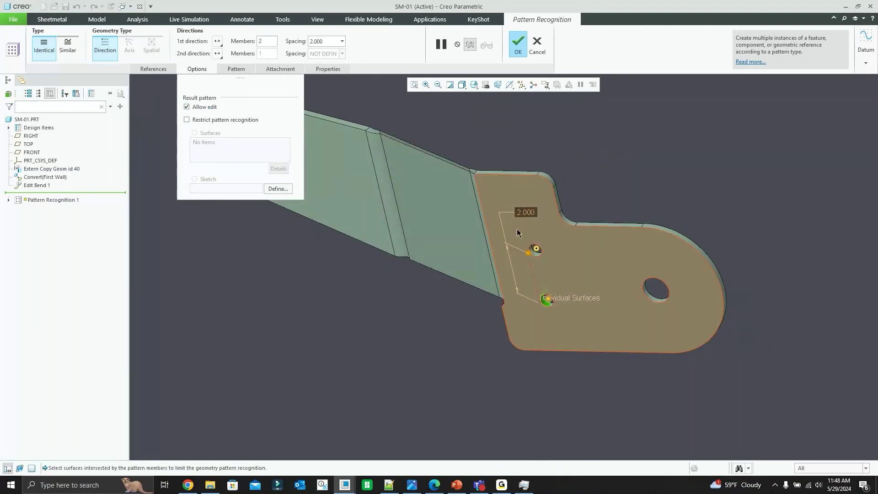
pyautogui.scroll(-2, 517, 229)
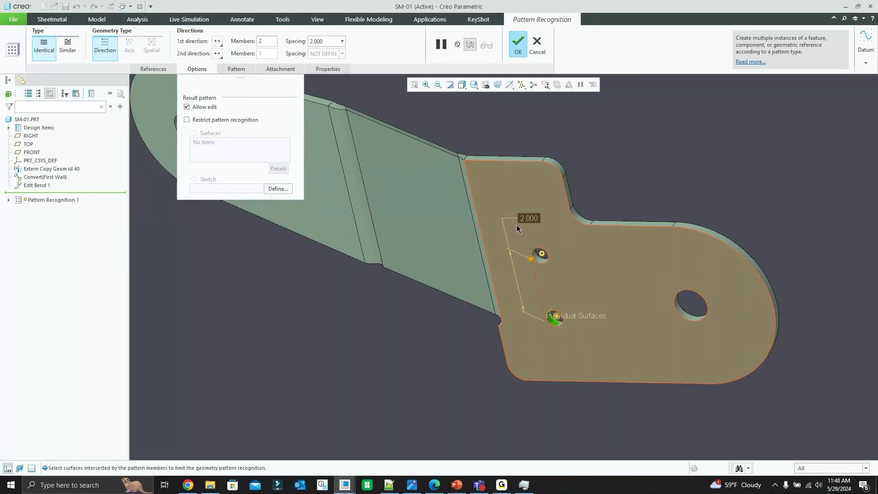
pyautogui.doubleClick(528, 217)
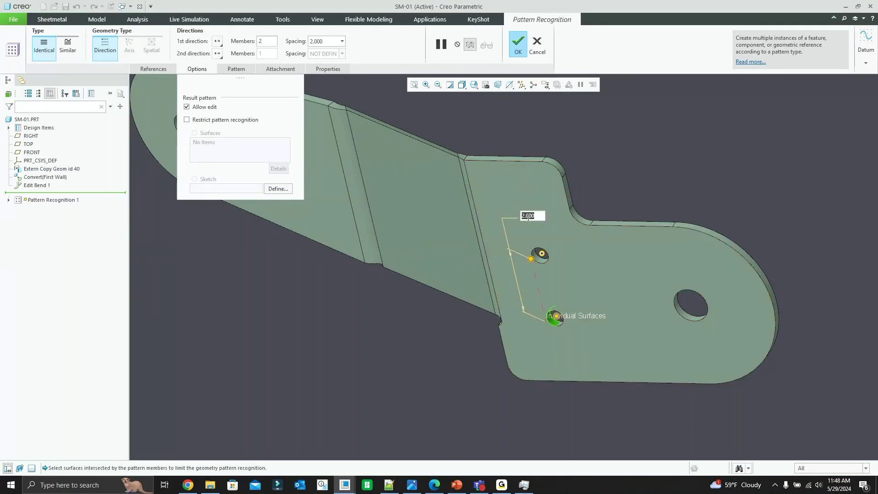
pyautogui.write('1.5')
pyautogui.press('Return')
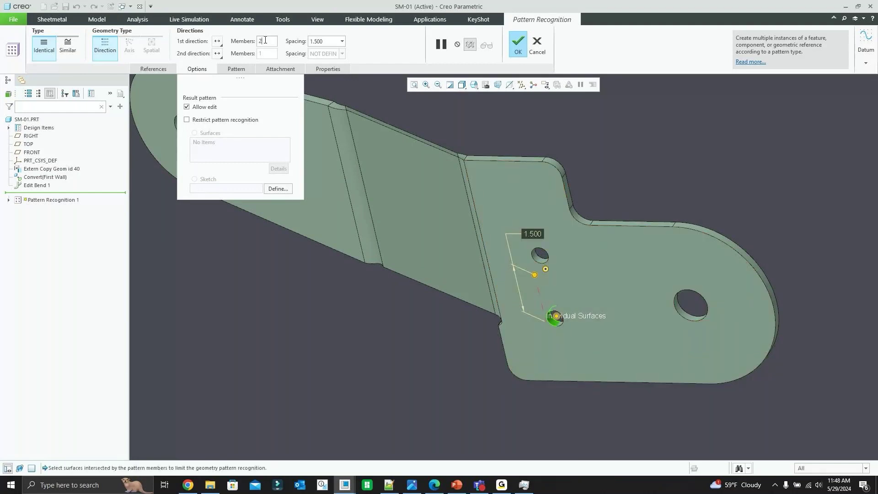
pyautogui.write('3')
pyautogui.press('Return')
pyautogui.moveTo(484, 161)
pyautogui.mouseDown(button='middle')
pyautogui.moveTo(508, 141)
pyautogui.moveTo(500, 143)
pyautogui.mouseUp(button='middle')
pyautogui.click(518, 46)
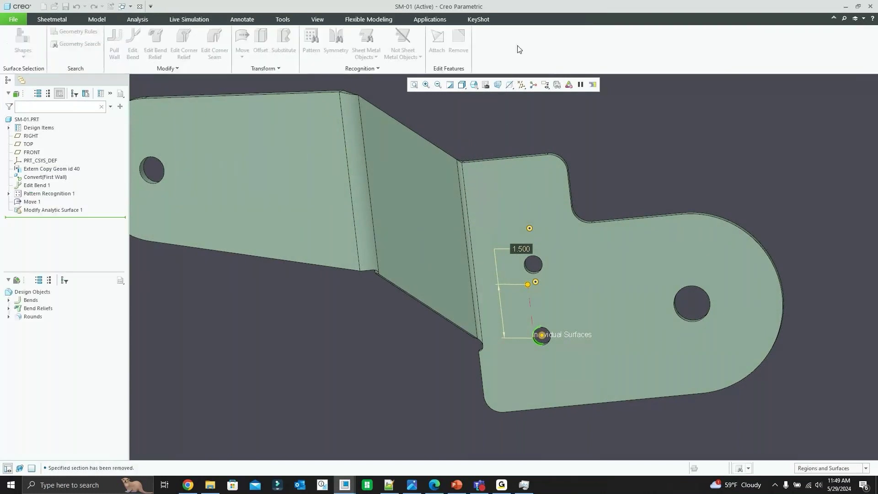
pyautogui.moveTo(539, 254); pyautogui.dragTo(492, 259, button='middle')
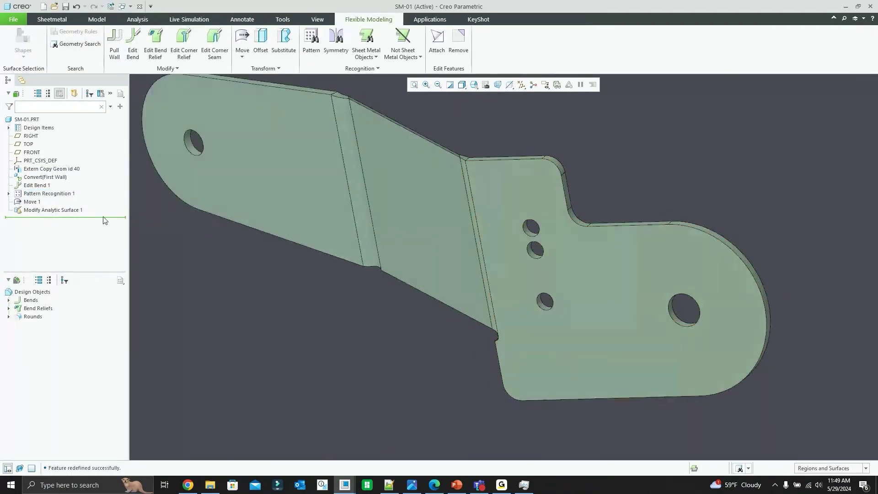
# Step: Delete the Move 1 feature from the part
pyautogui.moveTo(47, 218)
pyautogui.mouseDown()
pyautogui.moveTo(47, 196)
pyautogui.moveTo(50, 217)
pyautogui.mouseUp()
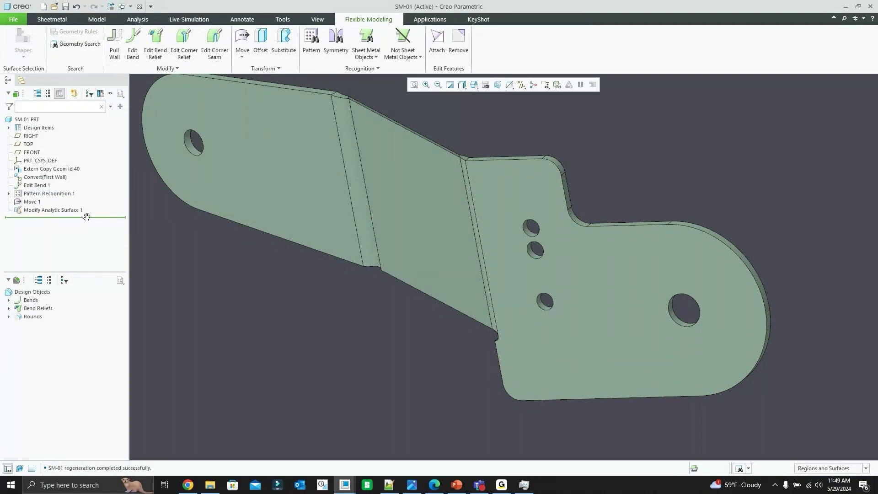
pyautogui.click(33, 202)
pyautogui.rightClick(34, 204)
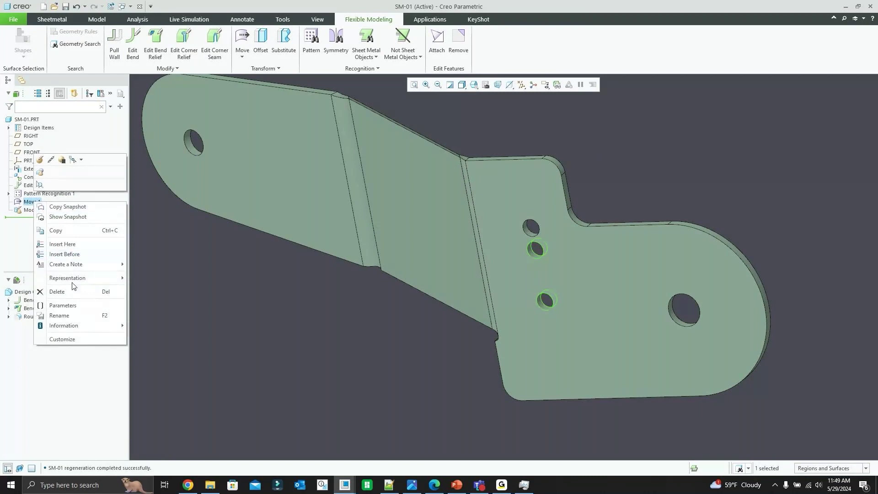
pyautogui.click(50, 290)
pyautogui.click(468, 260)
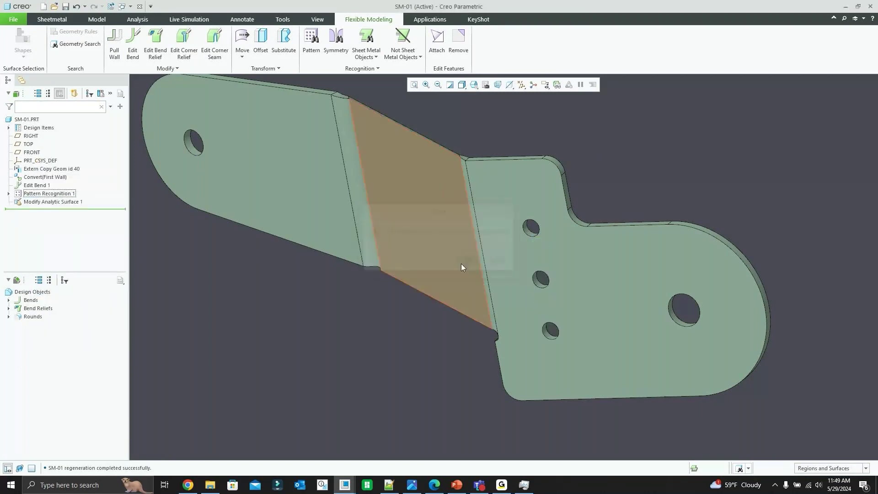
# Step: Edit the dimensions of the Pattern Recognition 1 feature to set the hole spacing to 1
pyautogui.click(54, 195)
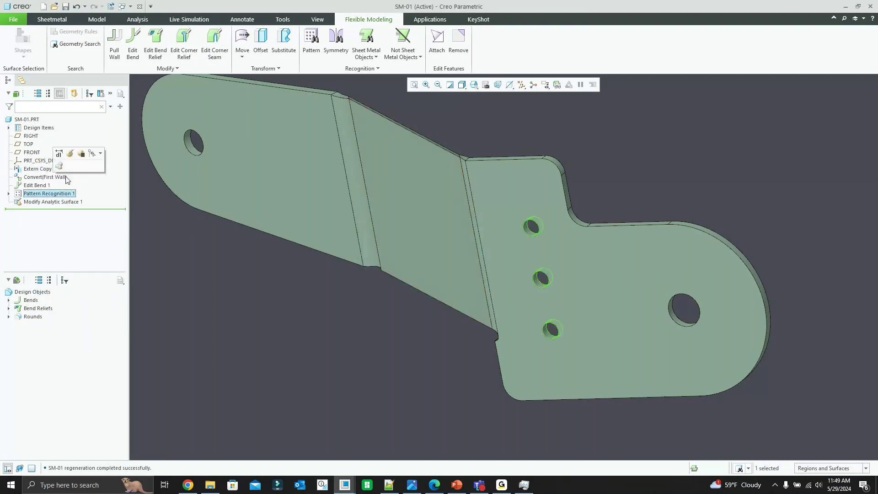
pyautogui.scroll(2, 521, 319)
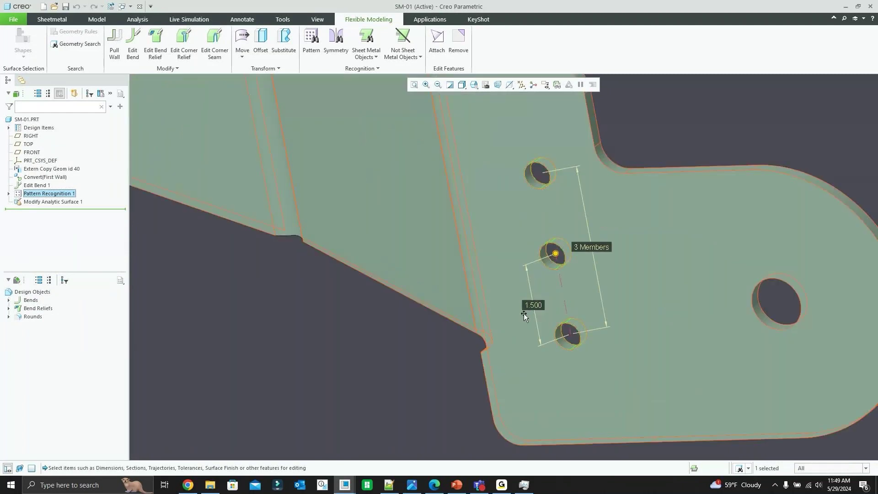
pyautogui.doubleClick(533, 305)
pyautogui.write('1')
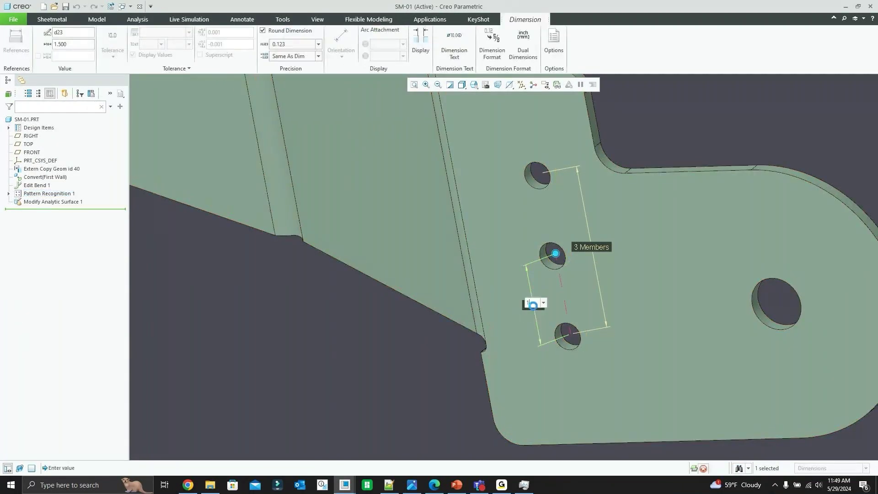
pyautogui.press('Return')
pyautogui.scroll(-1, 560, 339)
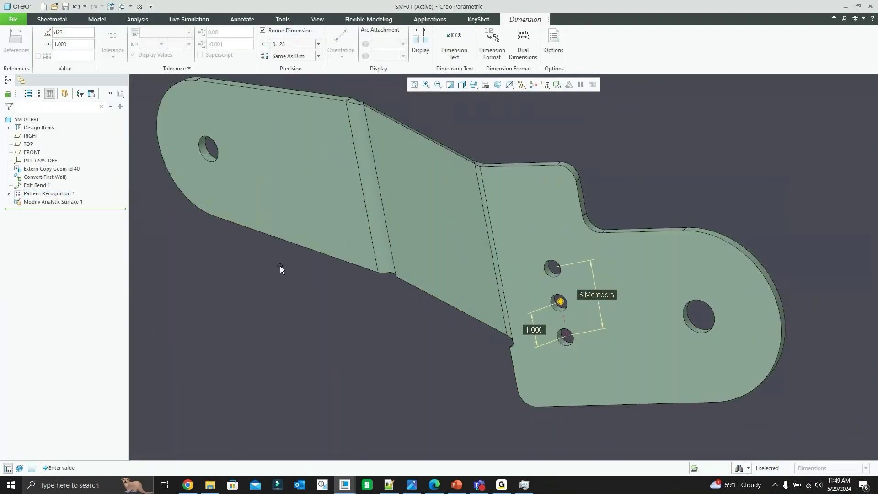
pyautogui.click(65, 193)
pyautogui.click(64, 194)
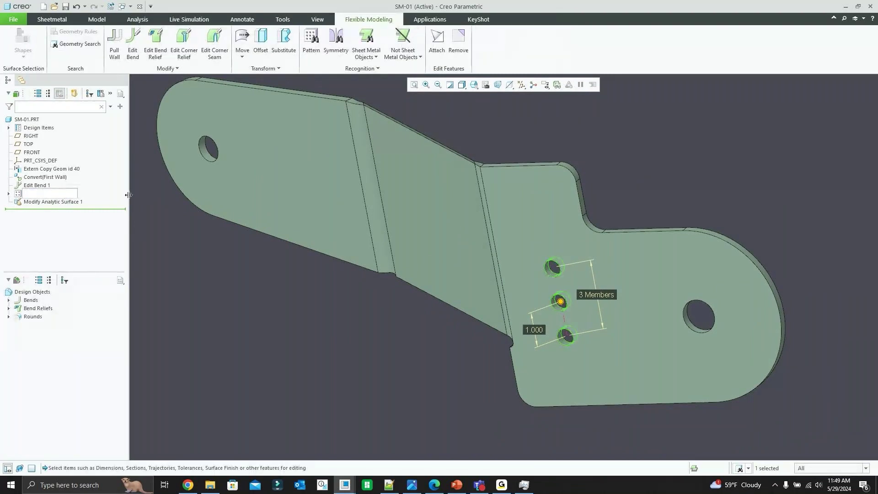
pyautogui.click(649, 123)
# Step: Redefine Pattern Recognition 1 to review its editing options and the pattern types found, and accept it without edits
pyautogui.click(60, 195)
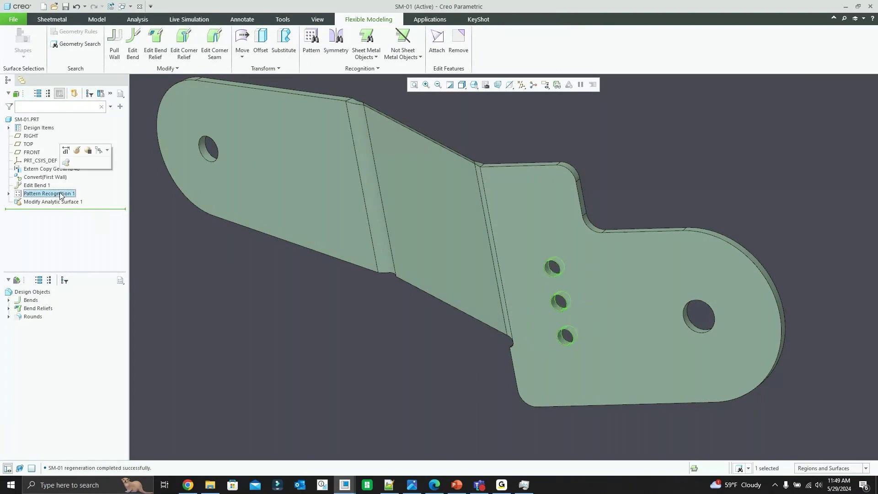
pyautogui.click(77, 150)
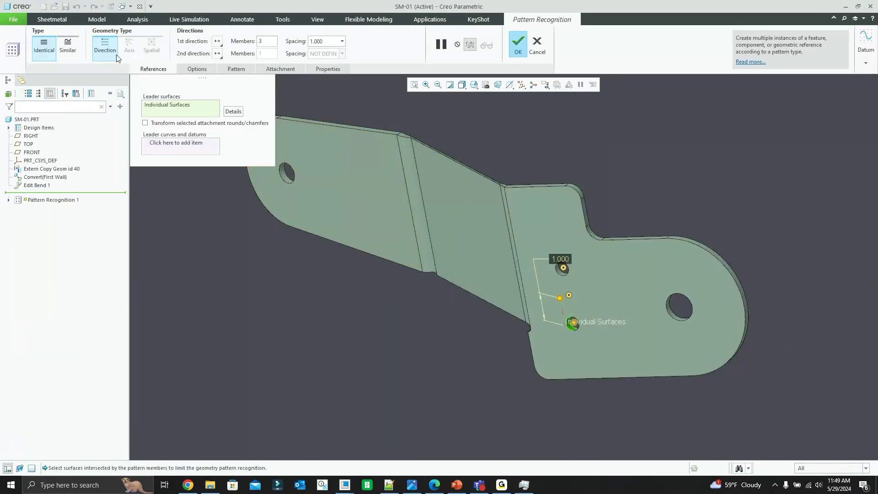
pyautogui.scroll(-1, 568, 195)
pyautogui.moveTo(481, 200); pyautogui.dragTo(479, 195, button='middle')
pyautogui.click(200, 69)
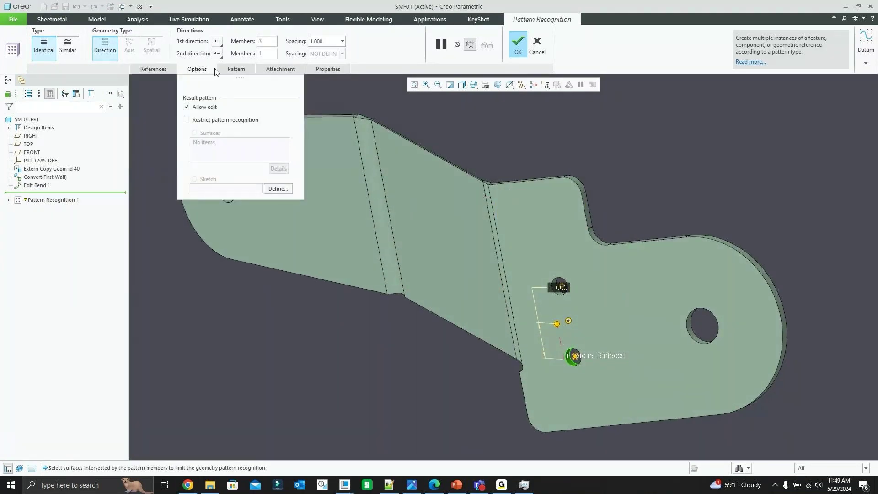
pyautogui.click(236, 69)
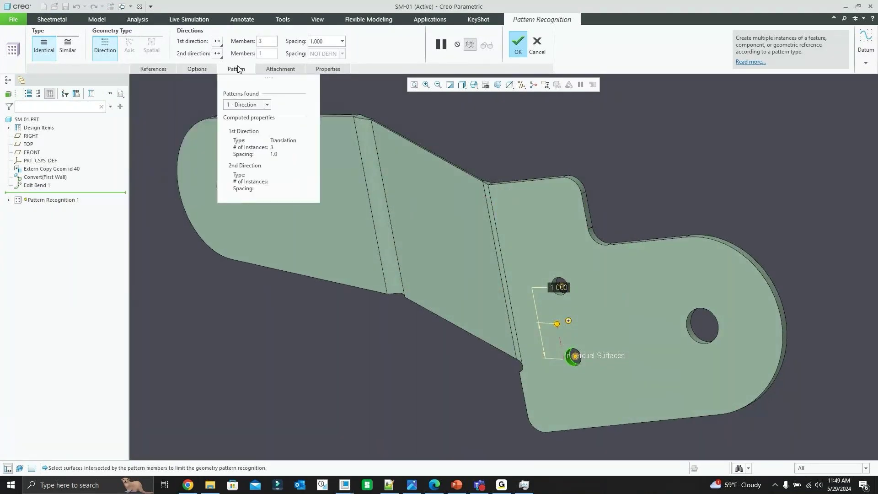
pyautogui.click(267, 105)
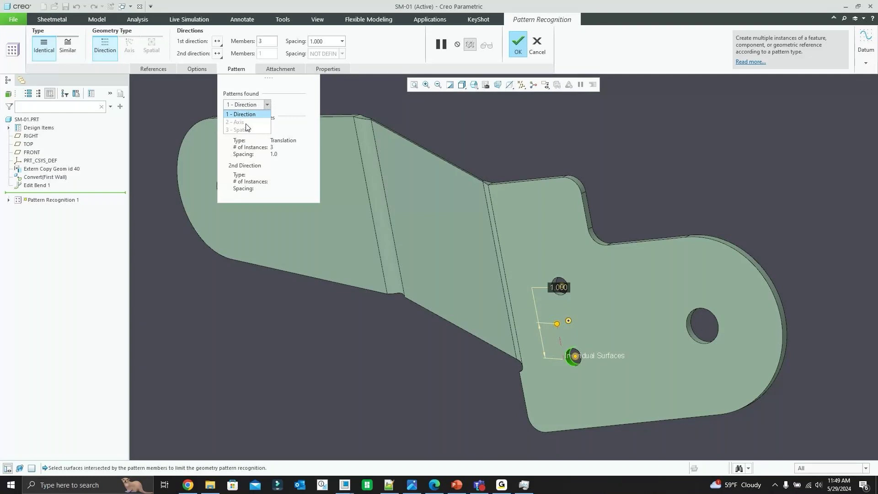
pyautogui.click(289, 127)
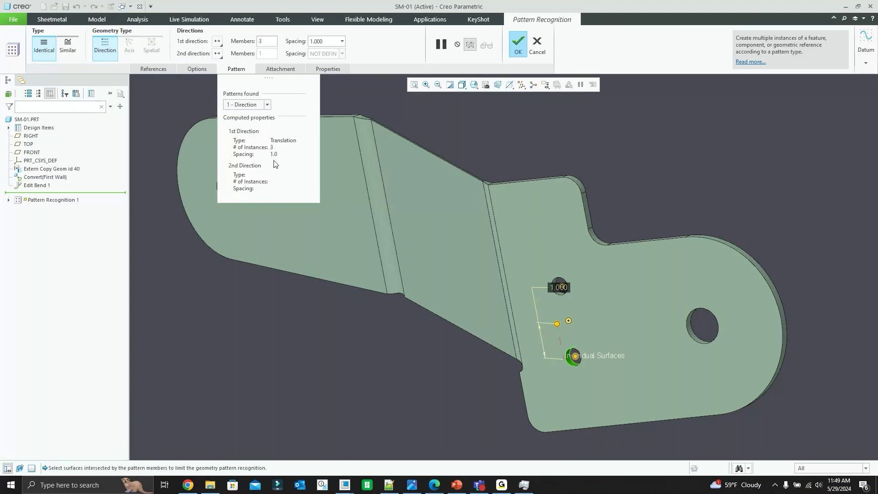
pyautogui.click(514, 46)
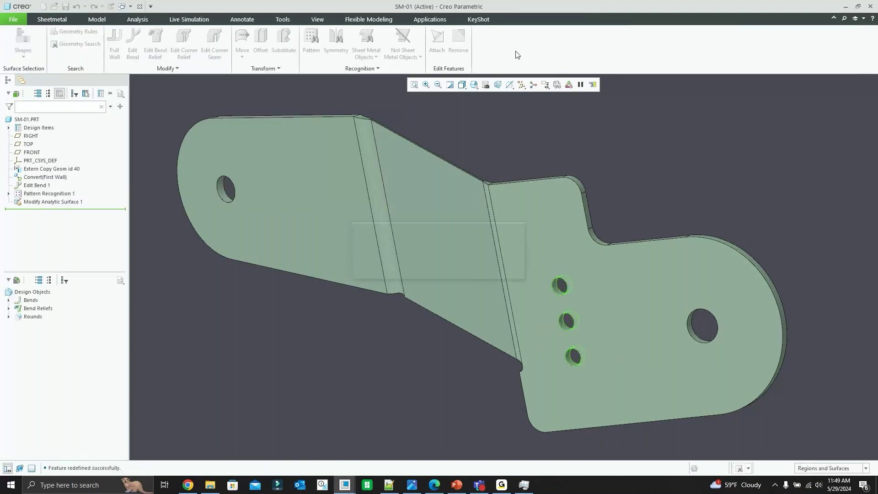
# Step: Pull the end wall with the single small hole and the adjoining middle wall by an offset of about 0.563
pyautogui.moveTo(470, 196); pyautogui.dragTo(320, 101, button='middle')
pyautogui.click(114, 41)
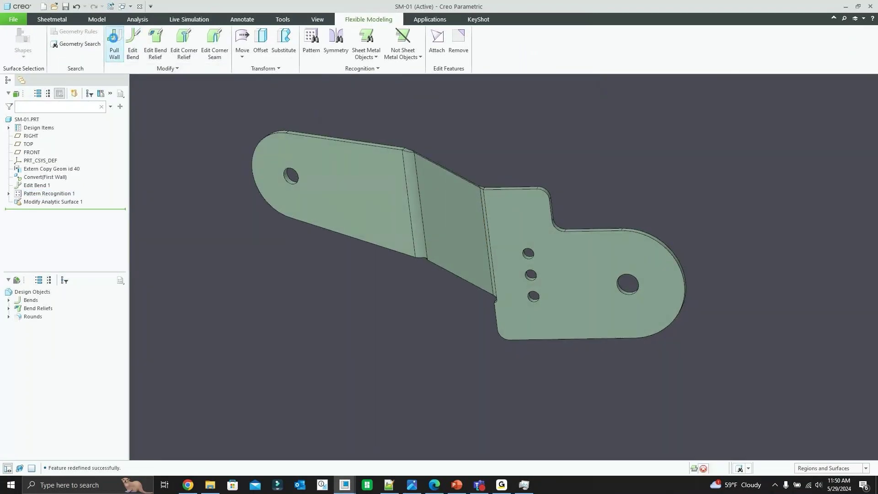
pyautogui.click(330, 156)
pyautogui.keyDown('ctrl'); pyautogui.click(437, 205); pyautogui.keyUp('ctrl')
pyautogui.moveTo(331, 193)
pyautogui.mouseDown()
pyautogui.moveTo(326, 184)
pyautogui.moveTo(319, 192)
pyautogui.mouseUp()
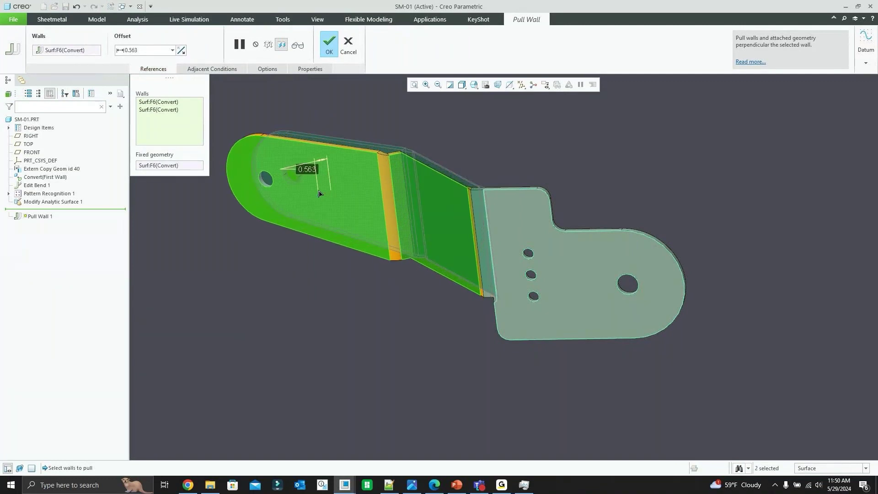
pyautogui.click(329, 46)
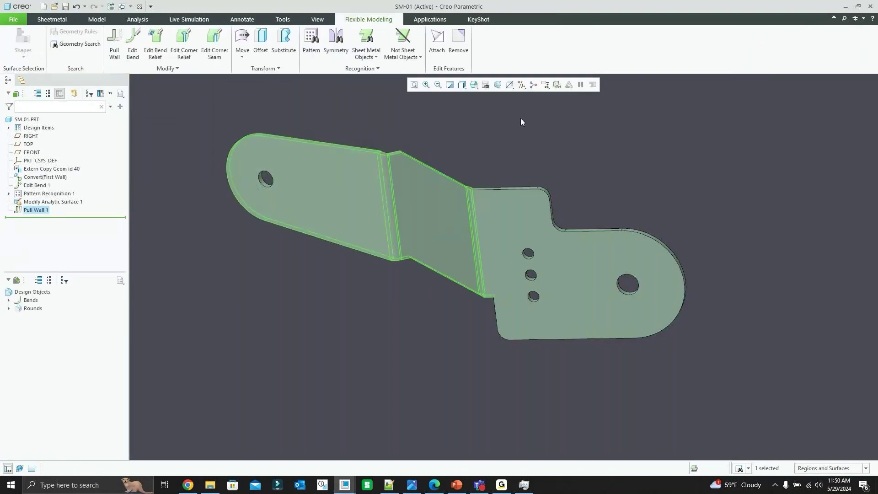
pyautogui.moveTo(425, 187)
pyautogui.mouseDown(button='middle')
pyautogui.moveTo(433, 194)
pyautogui.moveTo(425, 205)
pyautogui.mouseUp(button='middle')
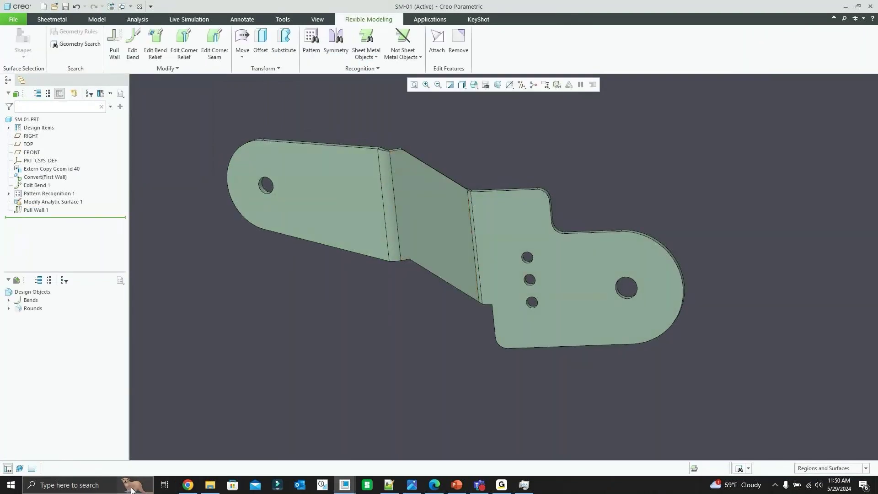
pyautogui.moveTo(431, 146); pyautogui.dragTo(400, 141, button='middle')
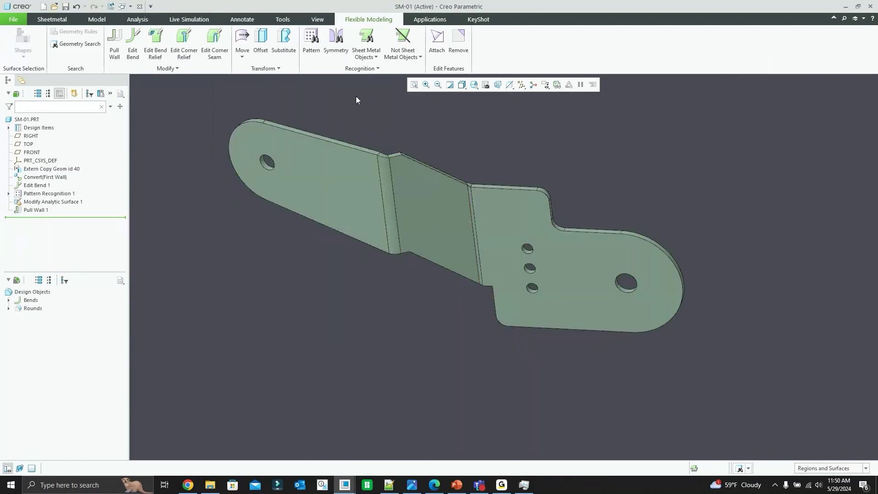
pyautogui.scroll(1, 356, 99)
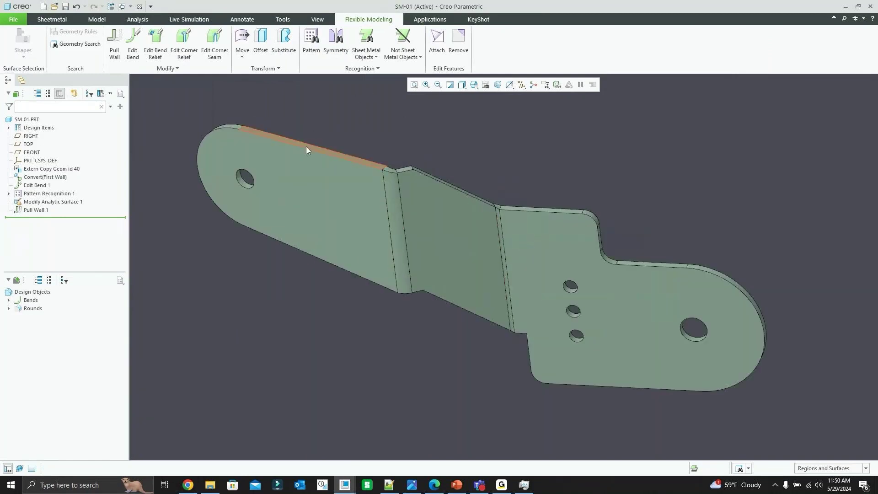
# Step: Close the SM-01, BRKT-2B and SENS-01 model windows and erase all objects not displayed from the session
pyautogui.click(140, 7)
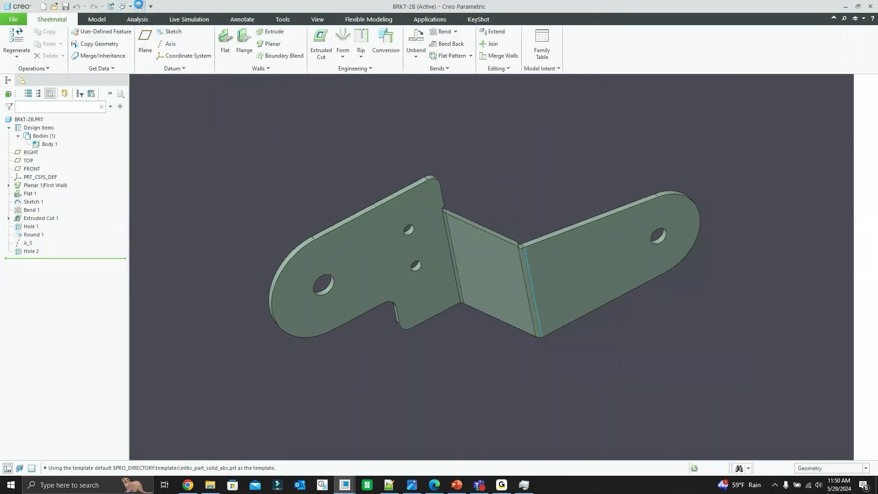
pyautogui.click(139, 6)
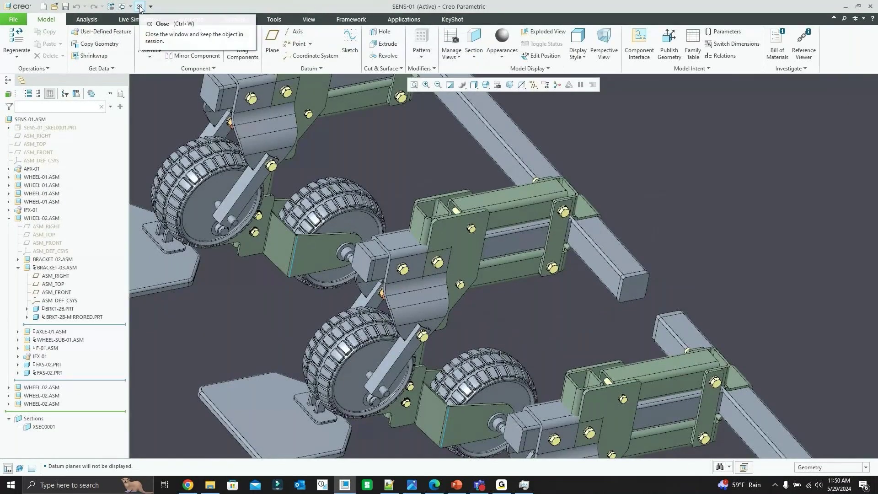
pyautogui.click(140, 6)
pyautogui.click(119, 43)
pyautogui.click(447, 322)
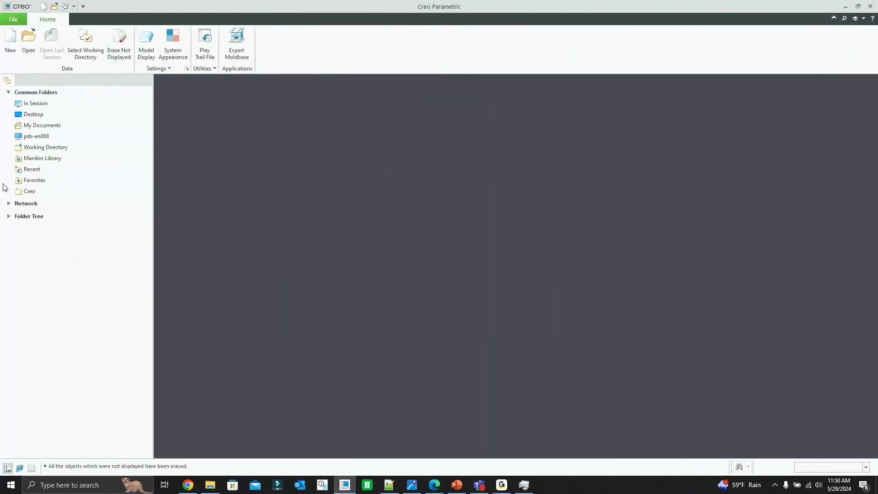
# Step: Set the working directory to the Freestyle-Aircraft folder inside Demo-Sets > Concept-Fighter-Jet and display its contents
pyautogui.click(46, 147)
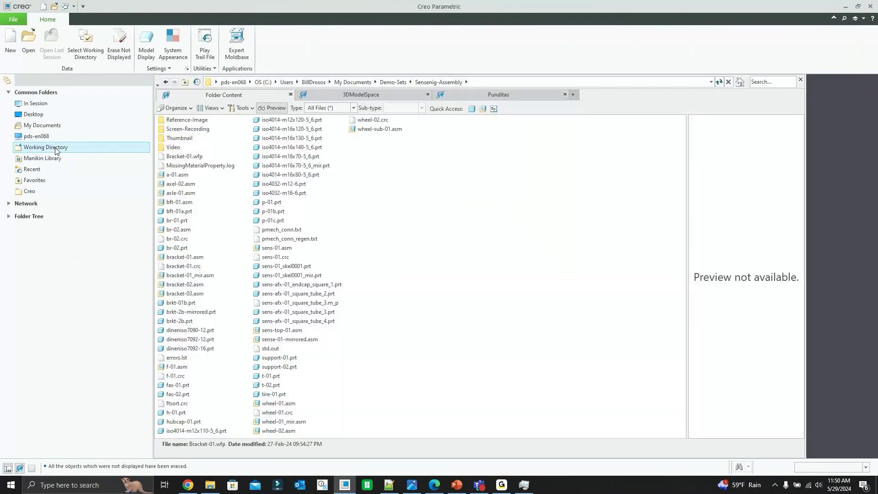
pyautogui.click(353, 82)
pyautogui.doubleClick(190, 184)
pyautogui.doubleClick(195, 138)
pyautogui.click(198, 140)
pyautogui.rightClick(198, 140)
pyautogui.click(243, 271)
pyautogui.click(63, 152)
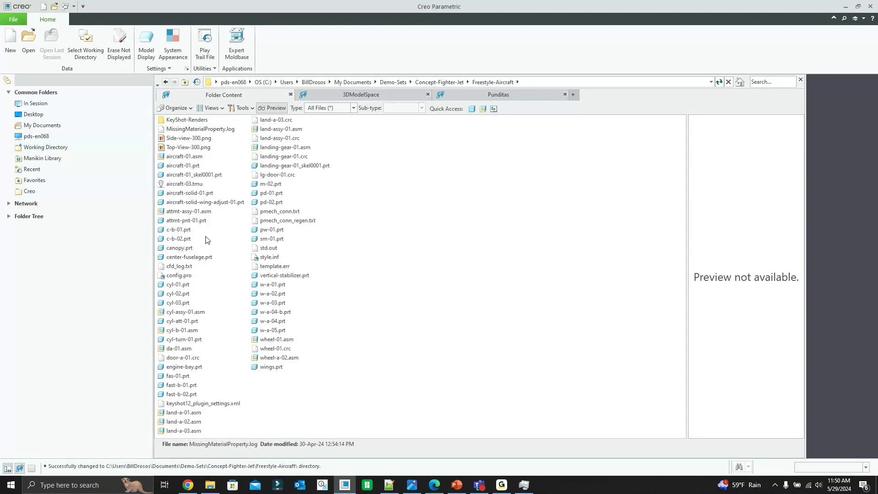
# Step: Restore the aircraft-03 design exploration session and open the nose wheel's tire part W-A-04 from the landing gear assembly
pyautogui.doubleClick(187, 184)
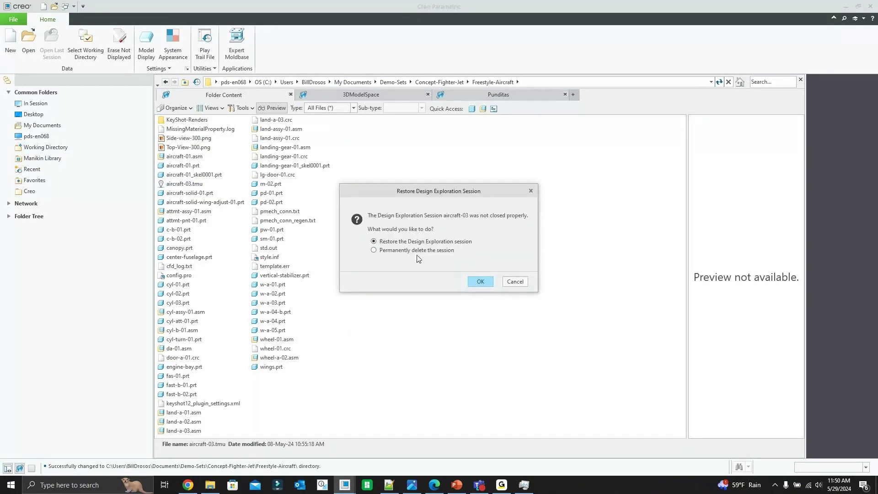
pyautogui.click(480, 281)
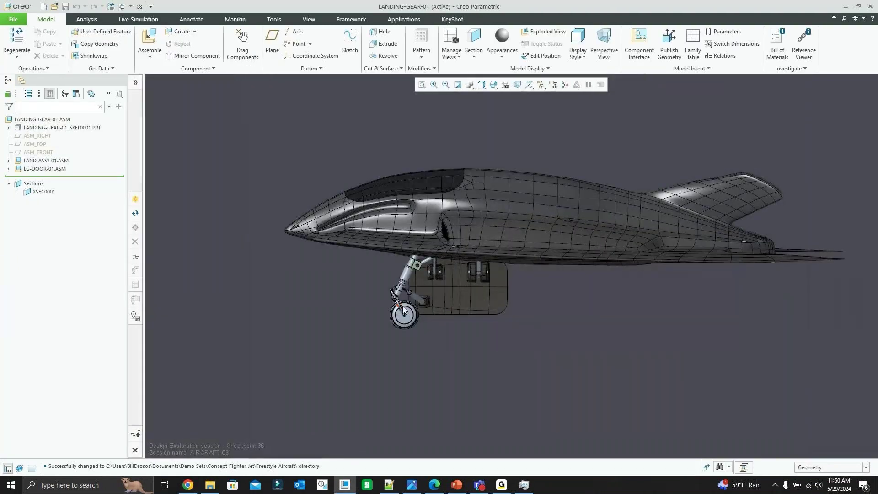
pyautogui.scroll(-6, 403, 311)
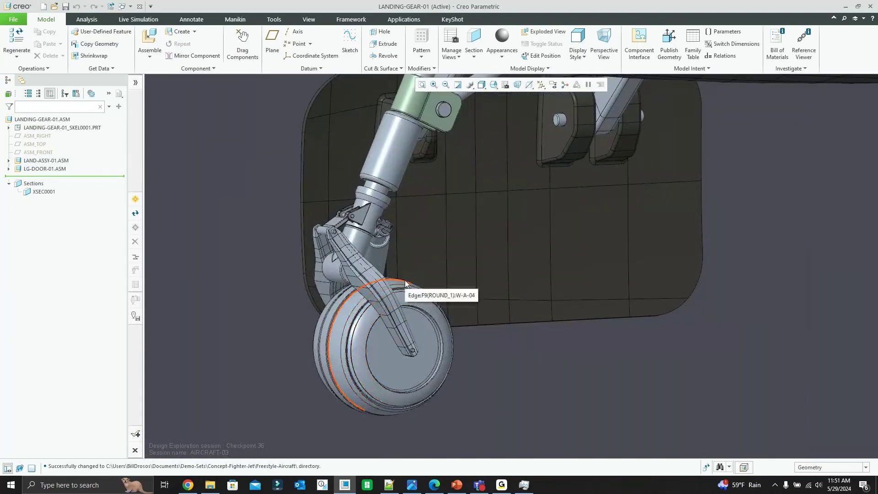
pyautogui.scroll(-2, 327, 309)
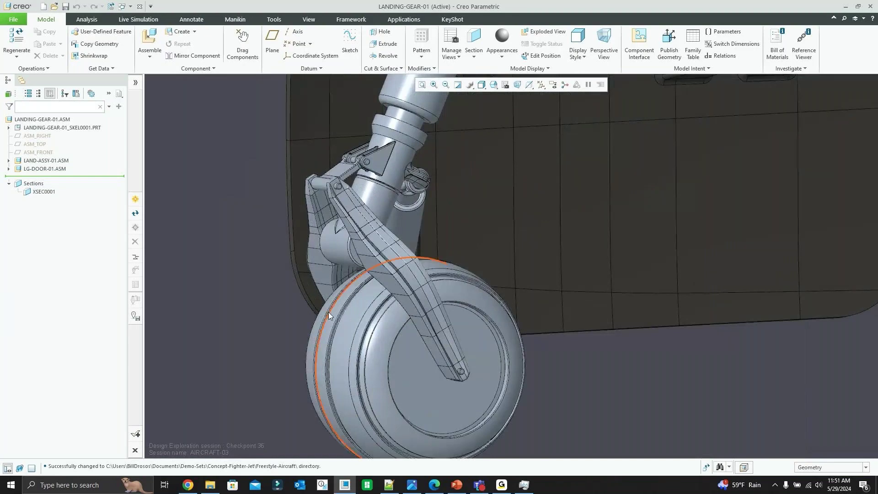
pyautogui.click(354, 302)
pyautogui.click(372, 271)
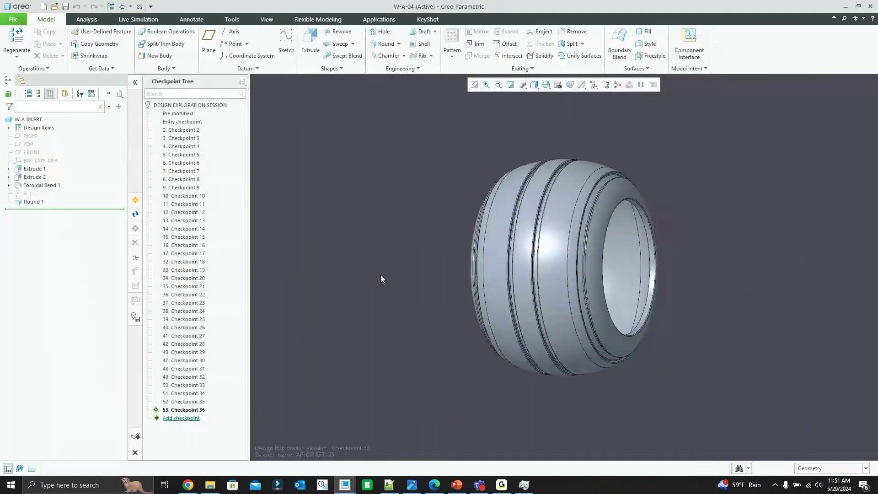
pyautogui.scroll(4, 456, 220)
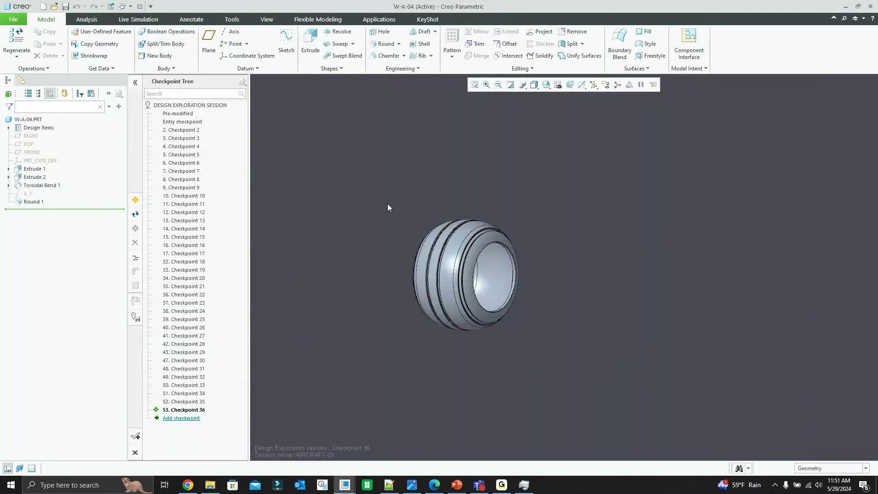
pyautogui.scroll(-3, 393, 205)
# Step: Create a new part named prt0001 from the tire's Body 1 with the default template, and hide the checkpoint tree
pyautogui.click(9, 127)
pyautogui.click(40, 144)
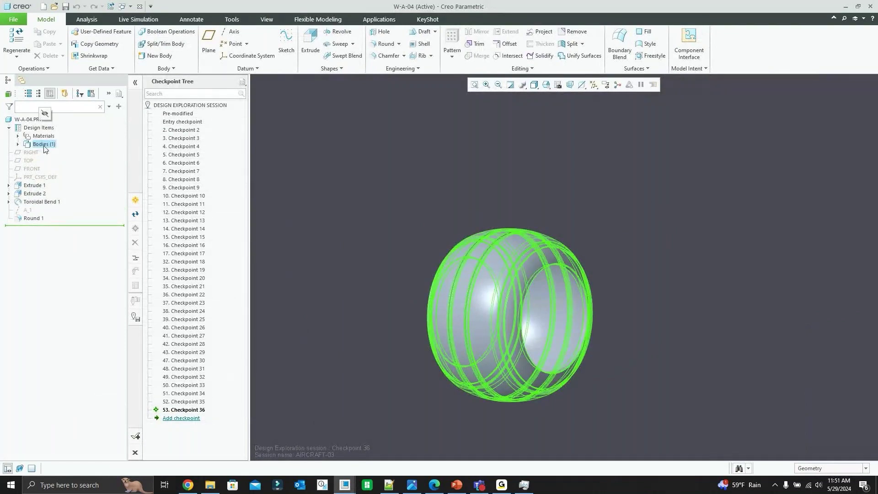
pyautogui.click(47, 147)
pyautogui.click(135, 82)
pyautogui.click(52, 113)
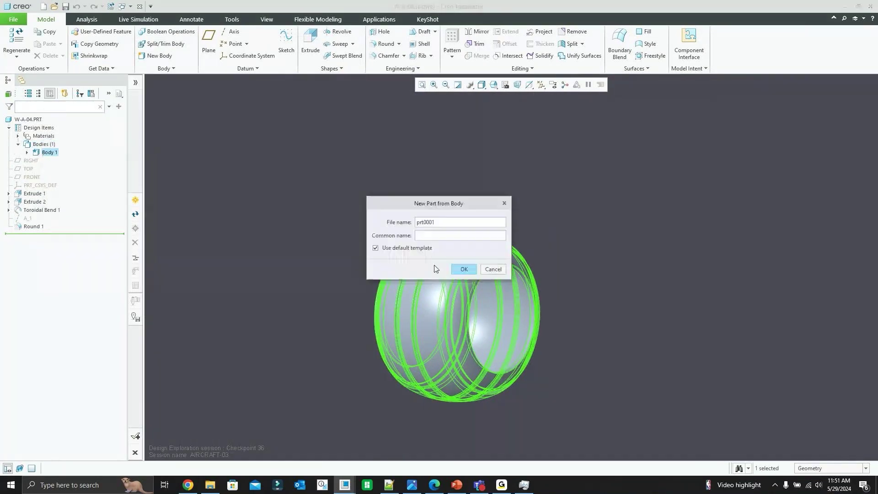
pyautogui.click(463, 269)
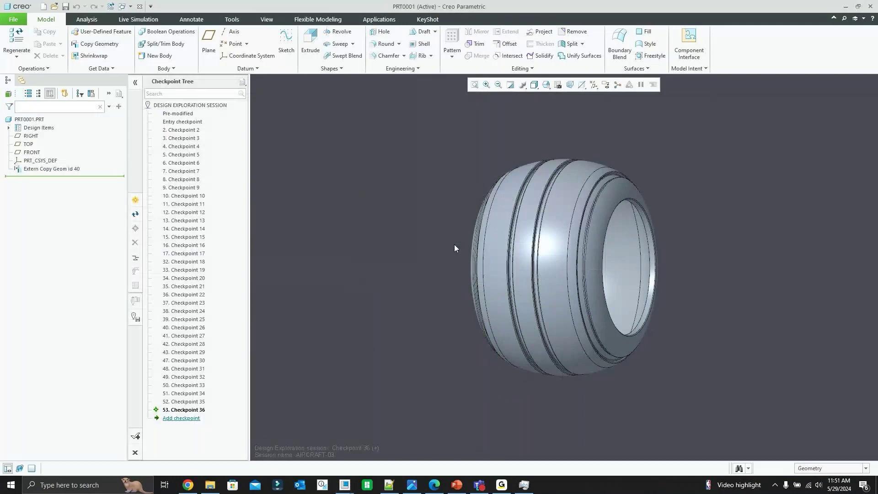
pyautogui.scroll(-2, 455, 228)
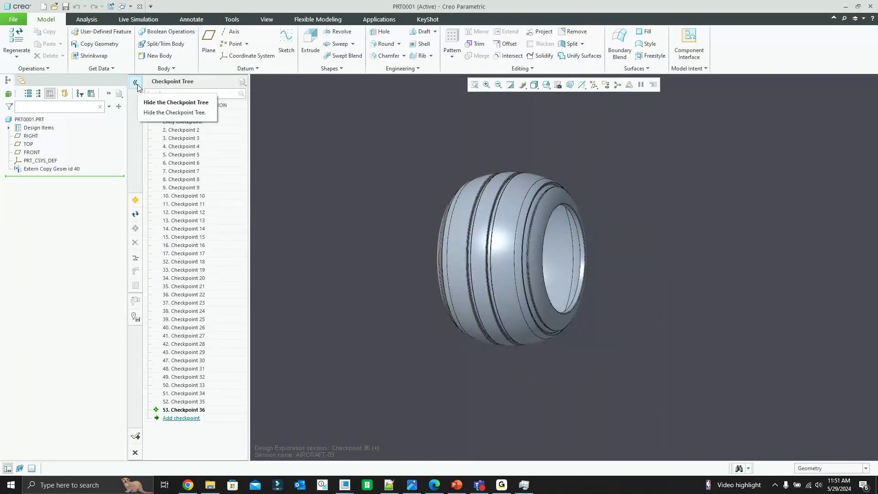
pyautogui.click(135, 83)
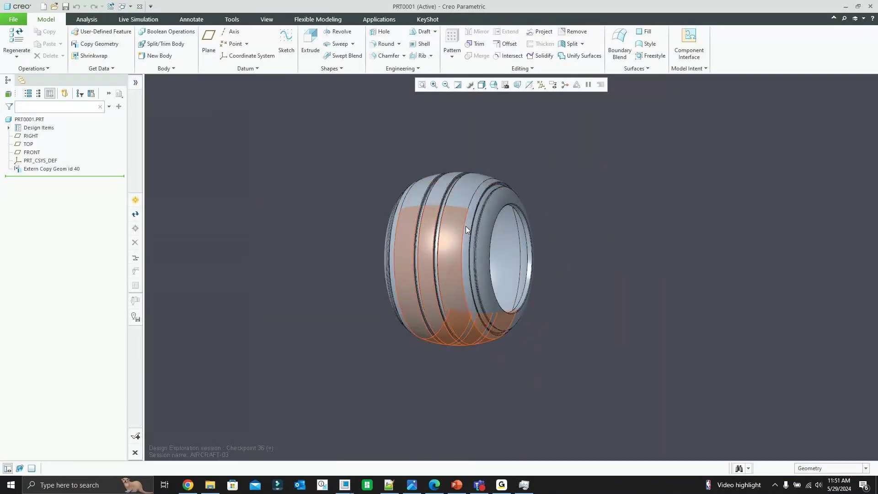
# Step: Redefine the external copy geometry feature to No dependency, accepting the break from the reference model
pyautogui.scroll(1, 465, 225)
pyautogui.moveTo(460, 226); pyautogui.dragTo(99, 173, button='middle')
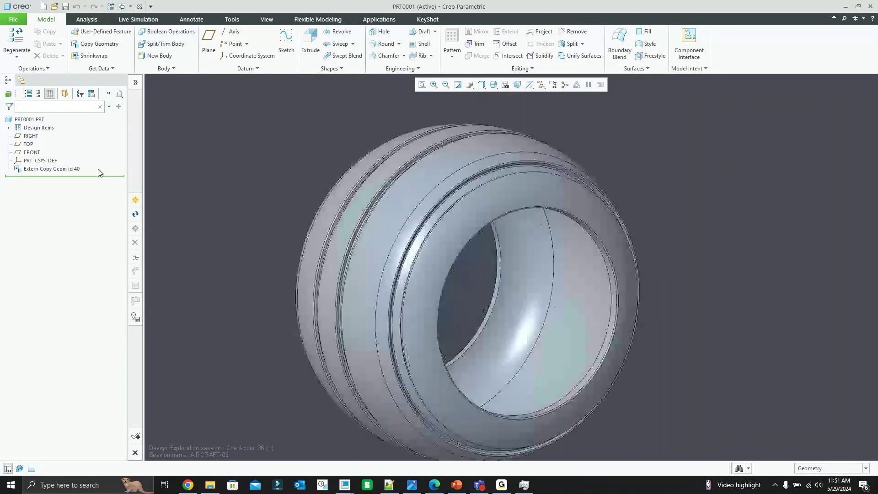
pyautogui.click(68, 170)
pyautogui.doubleClick(67, 173)
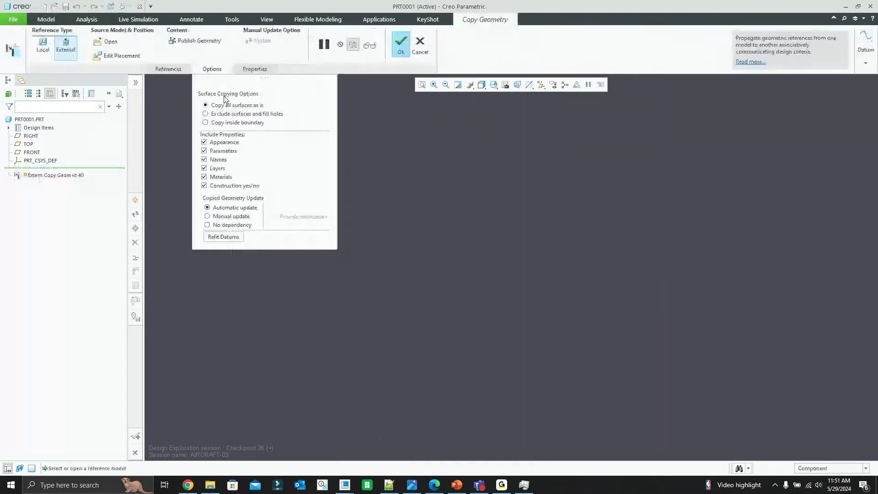
pyautogui.click(231, 224)
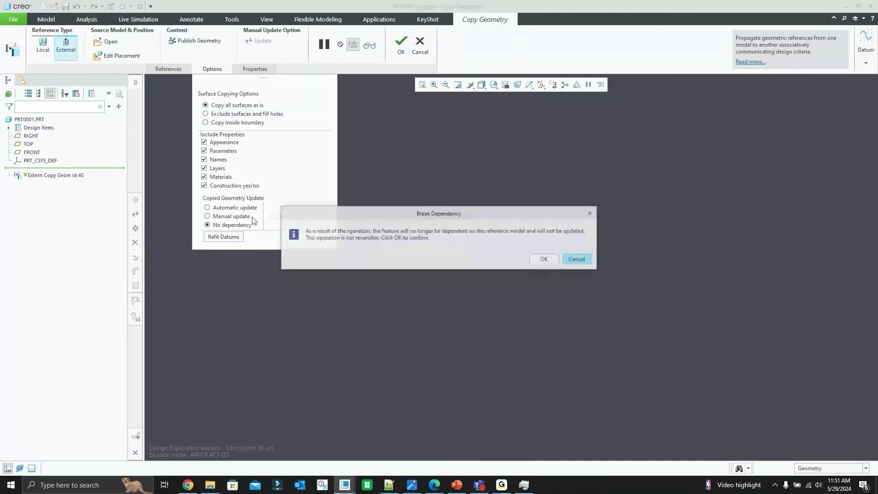
pyautogui.click(544, 259)
pyautogui.click(398, 45)
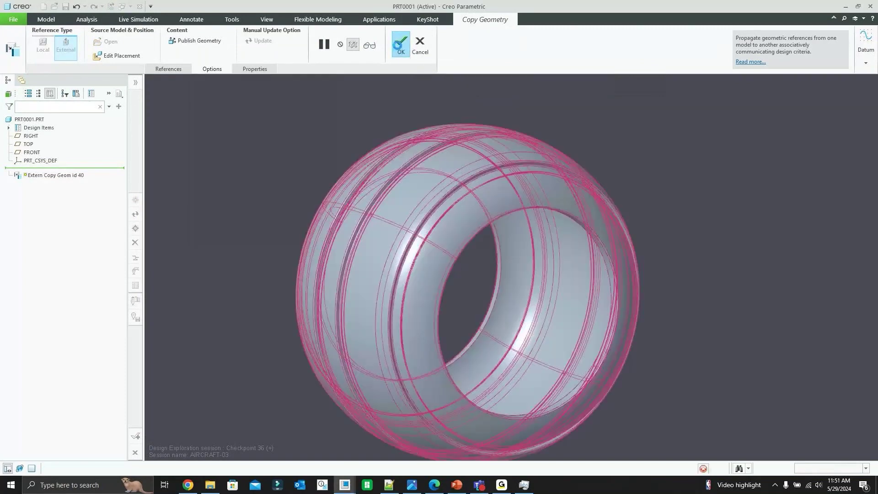
# Step: Examine the tire's tread grooves and surfaces from several angles in Flexible Modeling
pyautogui.scroll(3, 439, 160)
pyautogui.click(441, 160)
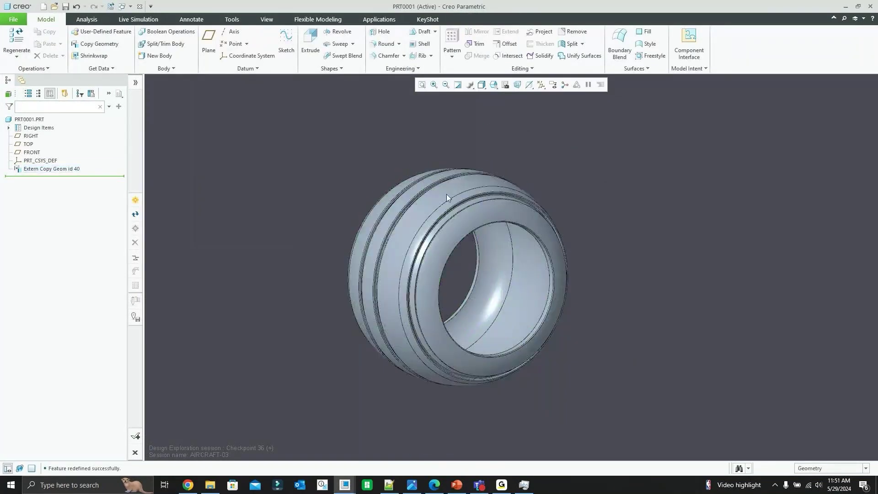
pyautogui.hotkey('ctrl', 'd')
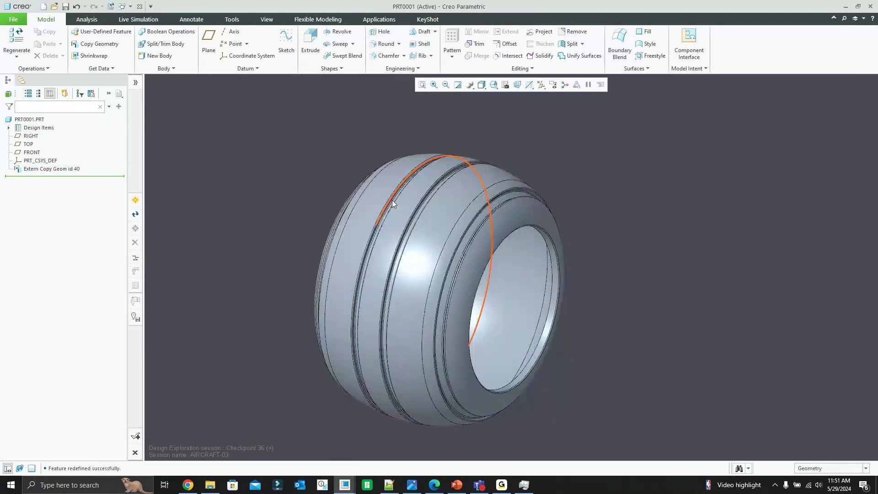
pyautogui.click(318, 19)
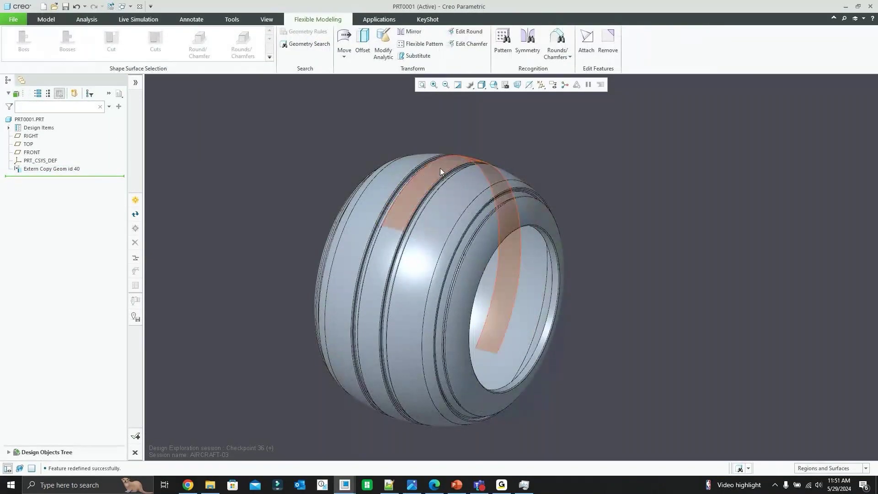
pyautogui.moveTo(387, 188)
pyautogui.mouseDown(button='middle')
pyautogui.moveTo(392, 176)
pyautogui.moveTo(380, 189)
pyautogui.moveTo(436, 168)
pyautogui.mouseUp(button='middle')
pyautogui.scroll(5, 402, 191)
pyautogui.scroll(-6, 434, 164)
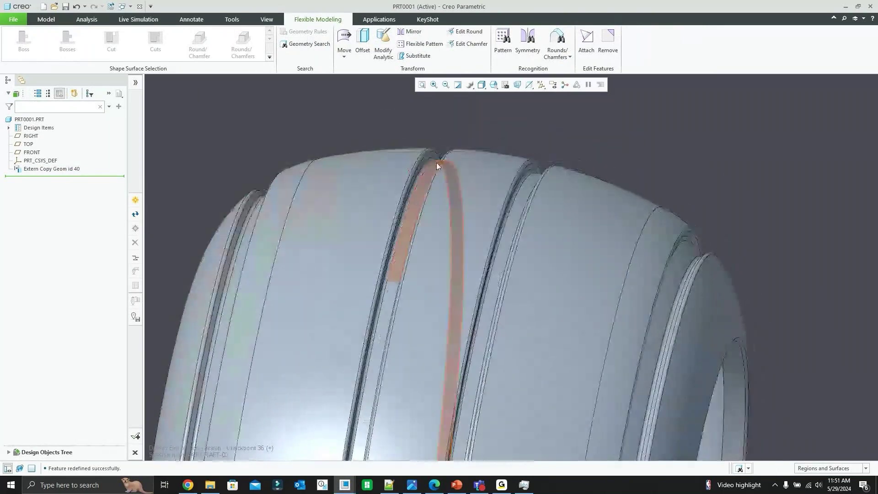
pyautogui.scroll(5, 428, 170)
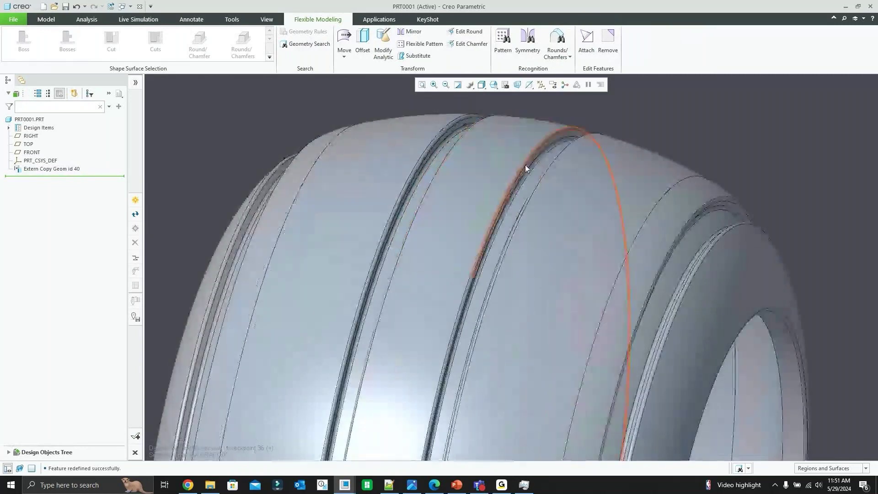
pyautogui.moveTo(532, 168)
pyautogui.mouseDown(button='middle')
pyautogui.moveTo(540, 163)
pyautogui.moveTo(393, 178)
pyautogui.moveTo(416, 198)
pyautogui.moveTo(403, 203)
pyautogui.mouseUp(button='middle')
pyautogui.scroll(-6, 517, 158)
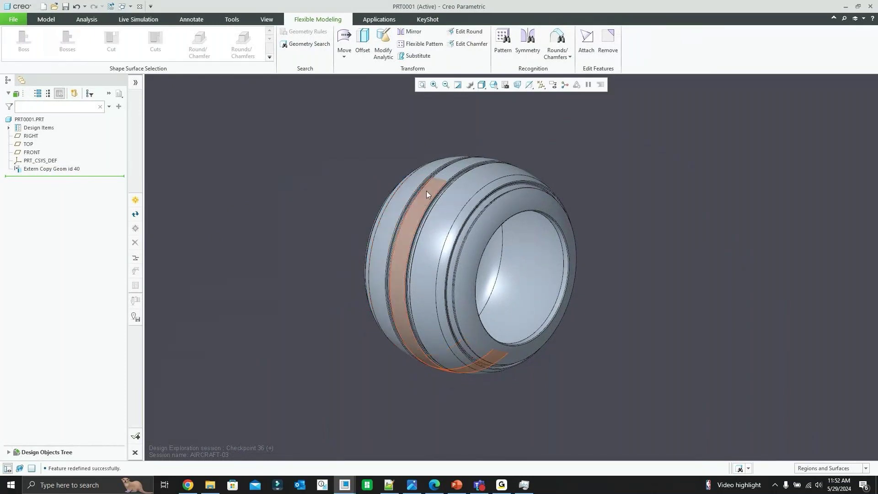
pyautogui.scroll(5, 426, 190)
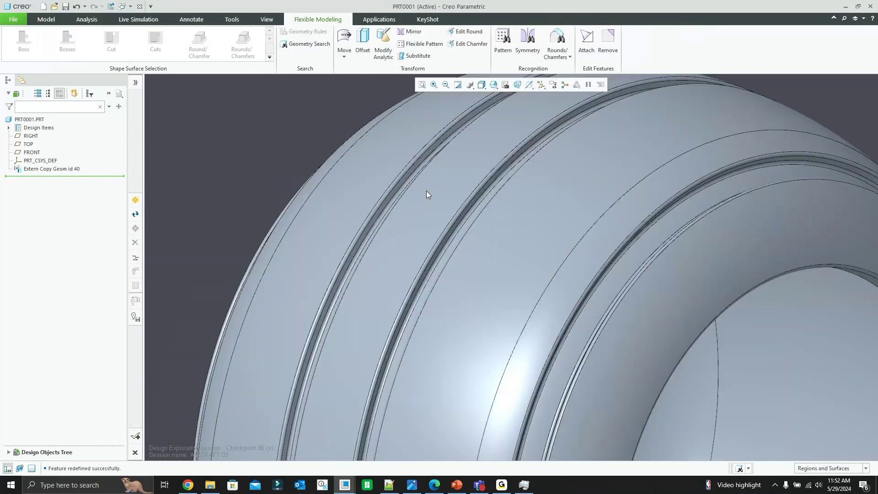
pyautogui.scroll(-5, 426, 190)
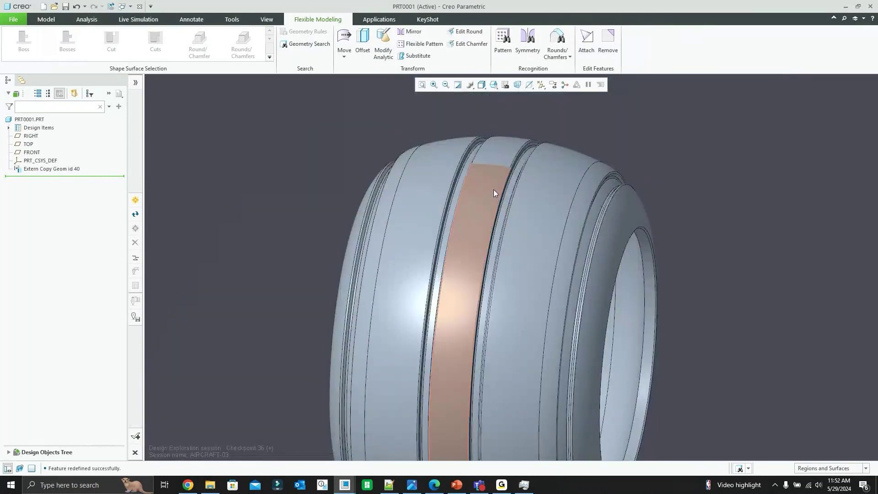
pyautogui.scroll(-2, 489, 186)
pyautogui.moveTo(446, 198); pyautogui.dragTo(429, 205, button='middle')
pyautogui.scroll(2, 490, 204)
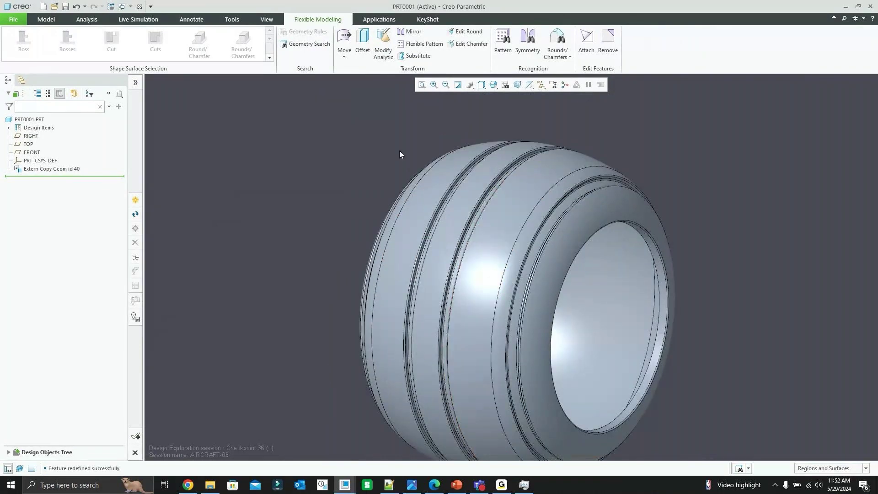
pyautogui.scroll(4, 399, 154)
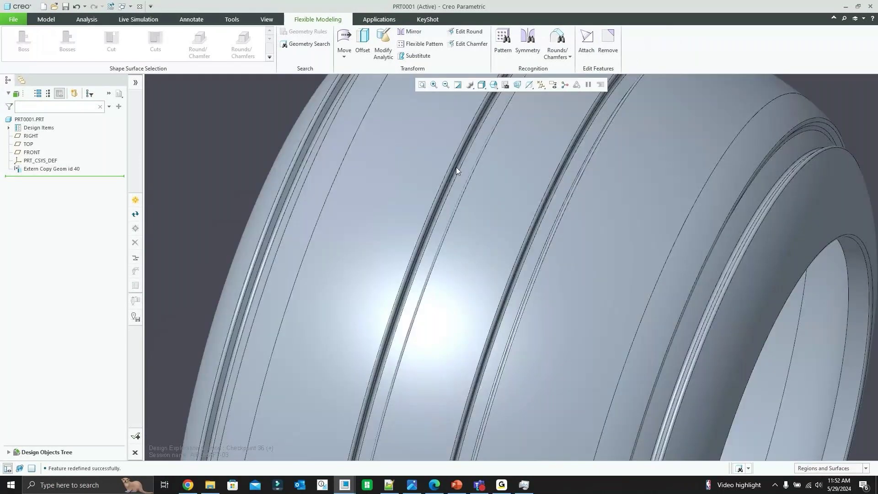
# Step: Try an Identical symmetry recognition using the narrow surface beside a tread groove and the RIGHT datum plane
pyautogui.click(473, 163)
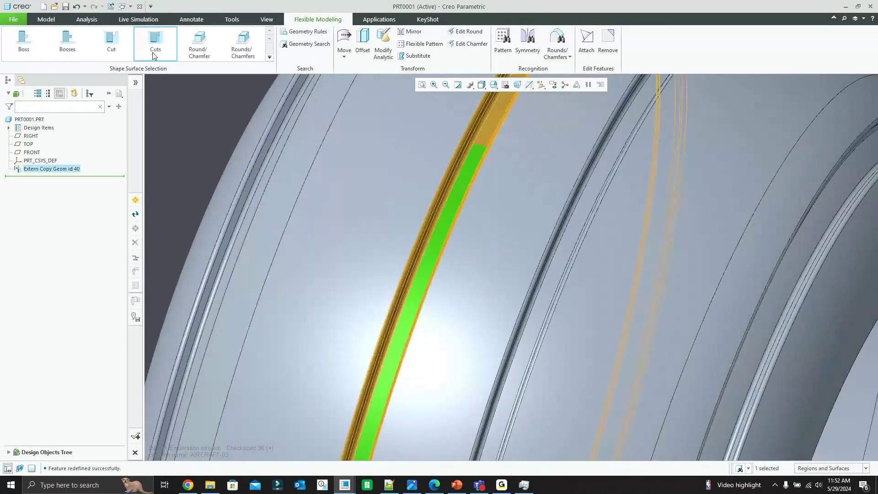
pyautogui.click(527, 40)
pyautogui.scroll(-2, 476, 215)
pyautogui.click(474, 193)
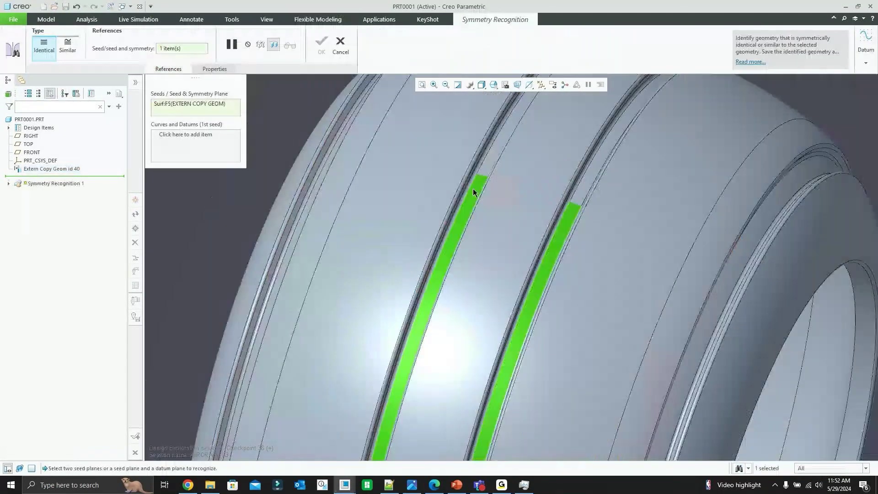
pyautogui.scroll(-2, 415, 181)
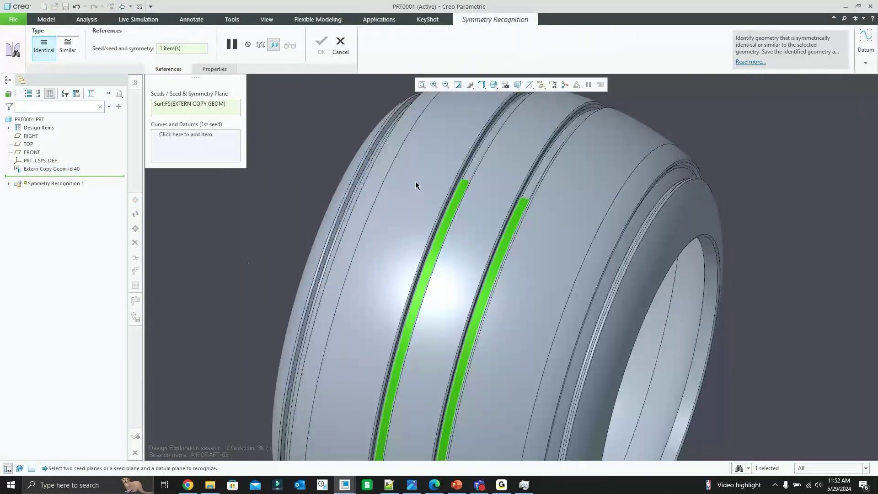
pyautogui.scroll(-2, 415, 181)
pyautogui.click(31, 136)
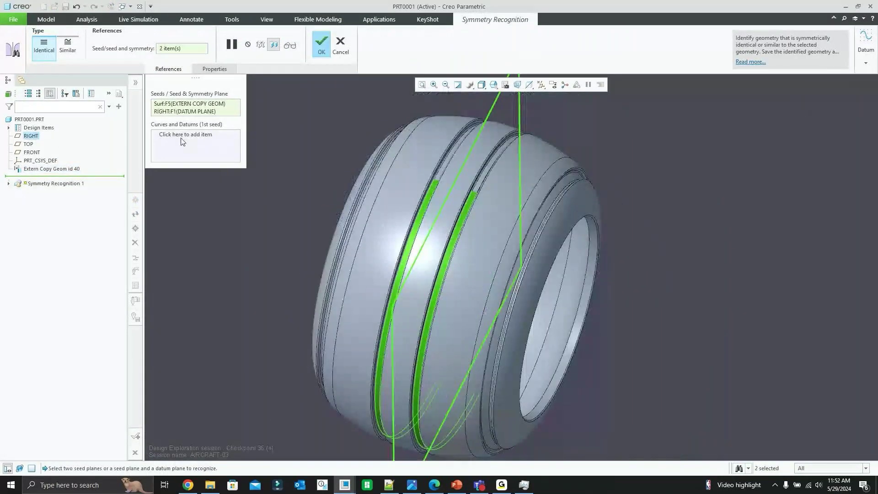
pyautogui.moveTo(398, 139); pyautogui.dragTo(413, 124, button='middle')
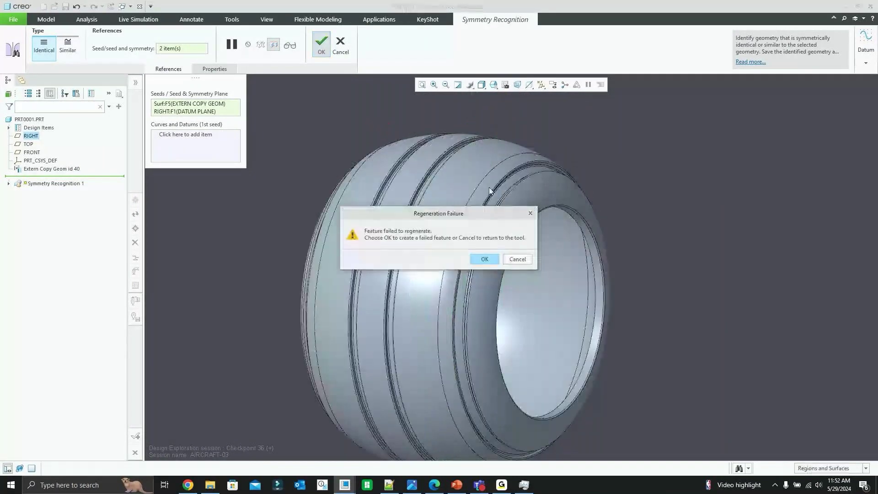
pyautogui.click(516, 259)
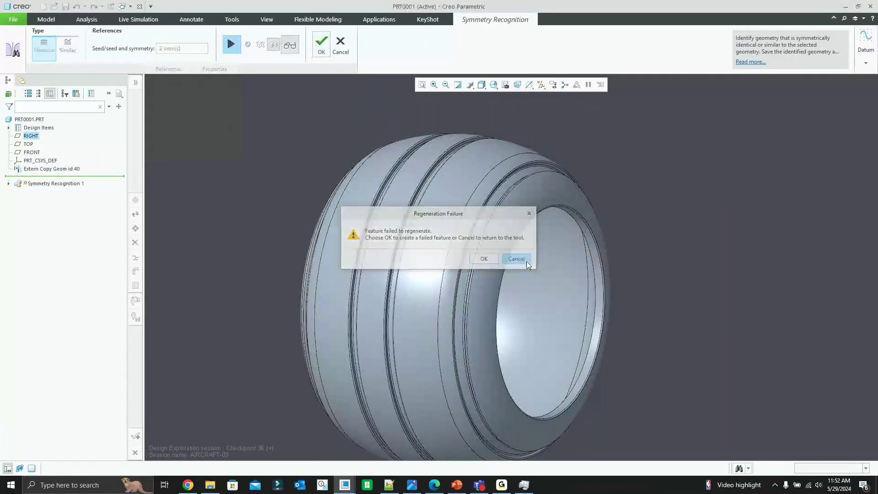
# Step: Try a Similar symmetry recognition with the same groove surface and RIGHT datum plane, then abandon the feature
pyautogui.click(230, 46)
pyautogui.click(69, 47)
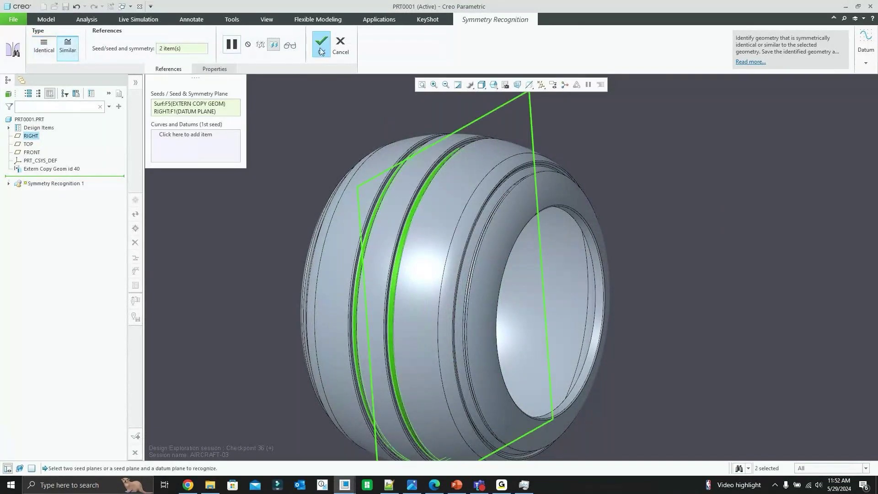
pyautogui.click(320, 47)
pyautogui.click(517, 259)
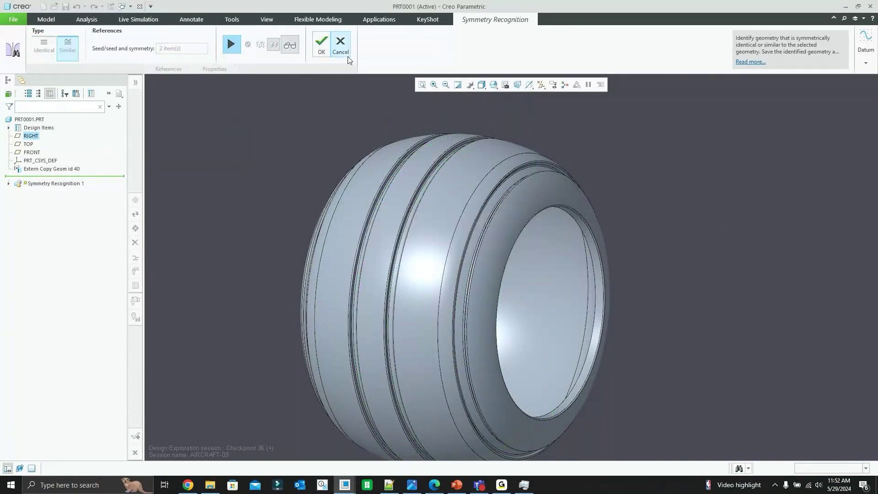
pyautogui.click(340, 46)
pyautogui.click(439, 259)
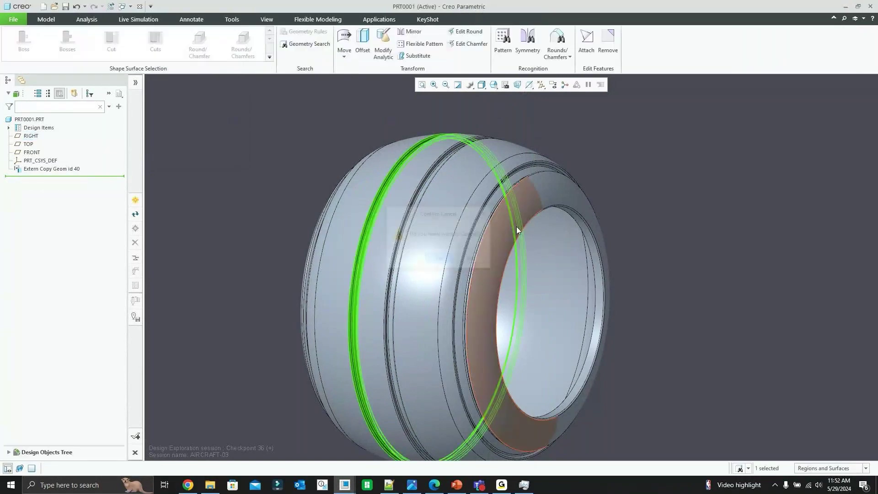
# Step: Try to mirror the narrow tread groove surface about the RIGHT datum plane with flexible Mirror Geometry, then discard it
pyautogui.moveTo(546, 125); pyautogui.dragTo(550, 128, button='middle')
pyautogui.scroll(1, 551, 119)
pyautogui.scroll(-1, 478, 130)
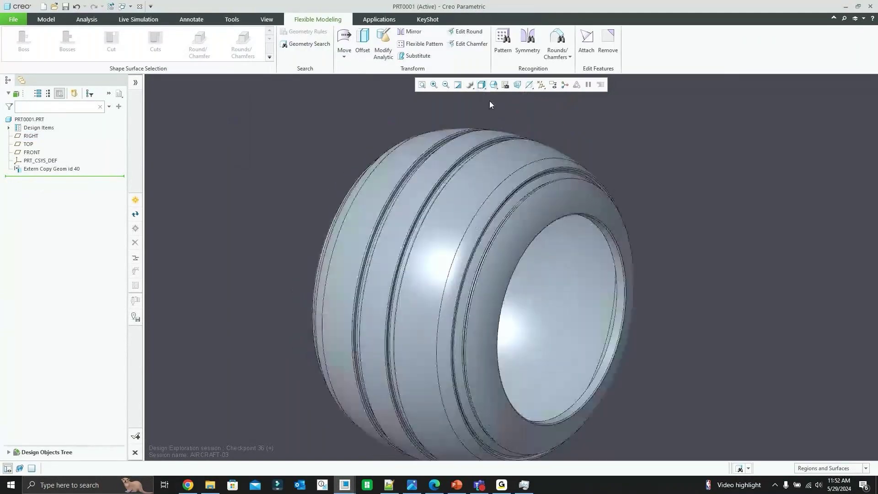
pyautogui.click(411, 32)
pyautogui.scroll(-1, 435, 149)
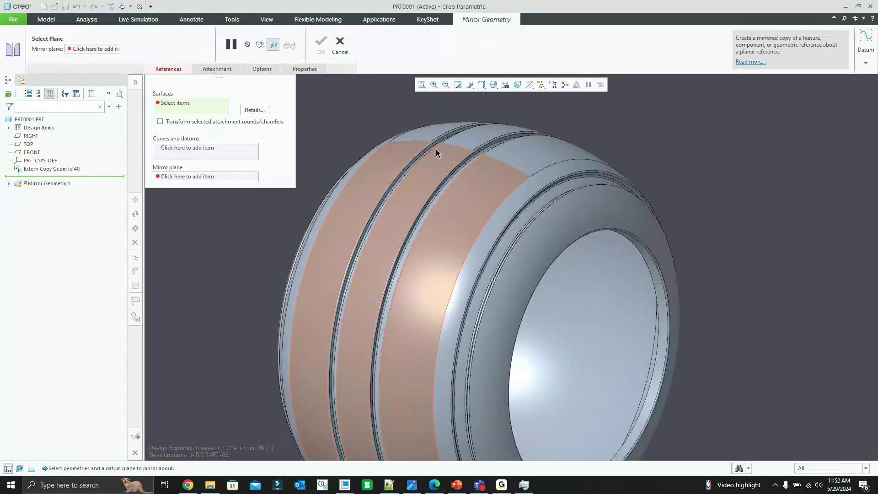
pyautogui.scroll(-2, 435, 149)
pyautogui.click(433, 159)
pyautogui.scroll(3, 435, 163)
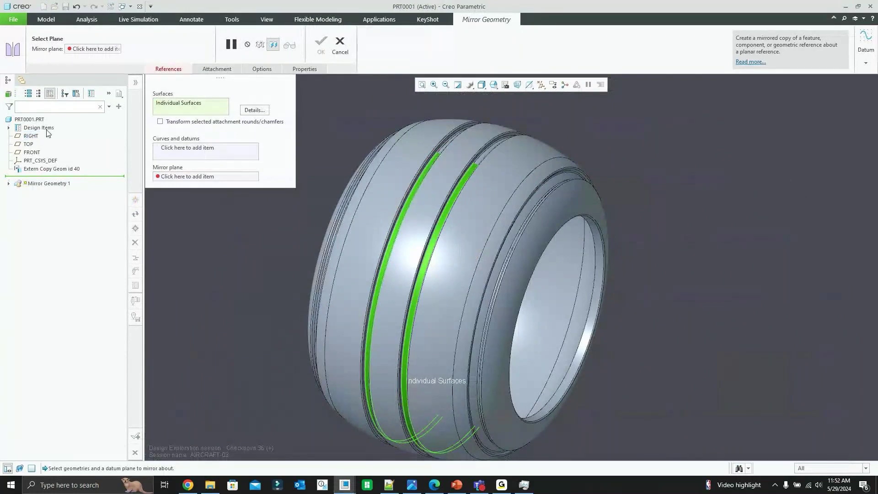
pyautogui.click(90, 46)
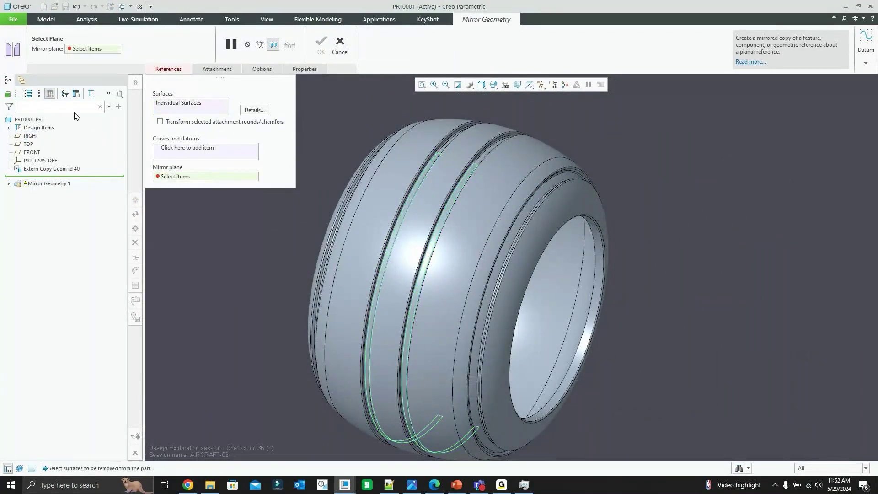
pyautogui.click(31, 136)
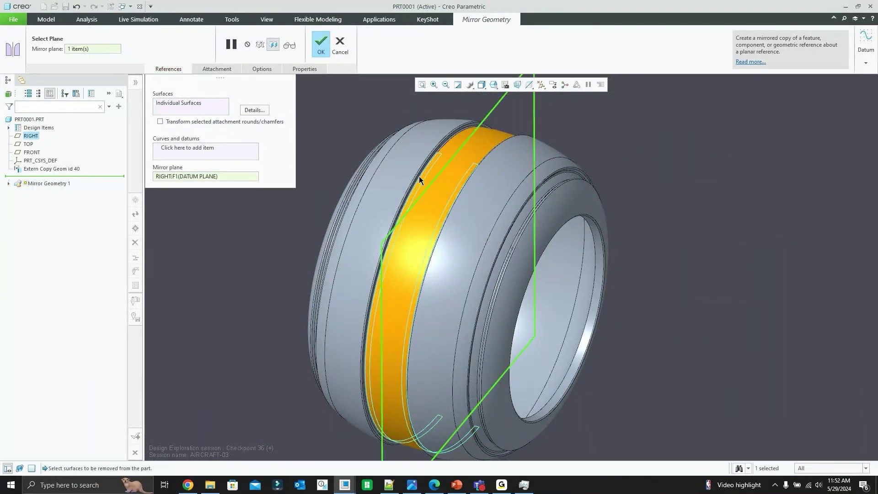
pyautogui.moveTo(419, 176); pyautogui.dragTo(432, 156, button='middle')
pyautogui.scroll(-3, 410, 152)
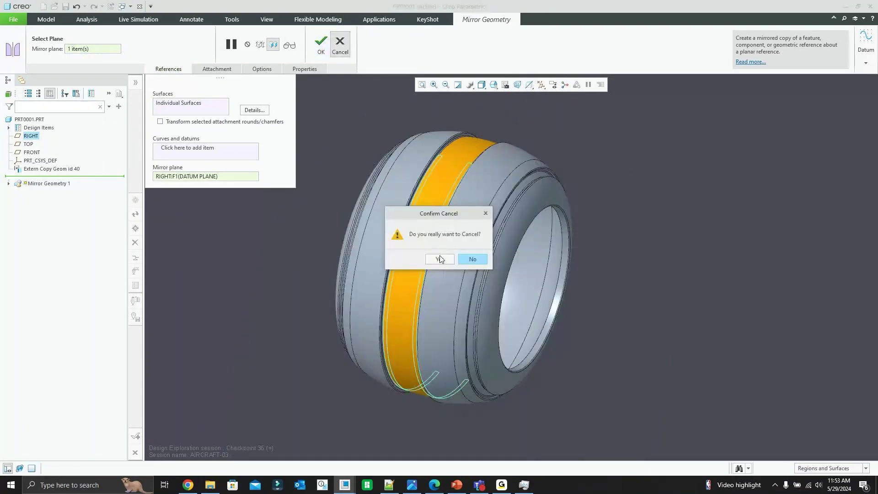
pyautogui.click(440, 259)
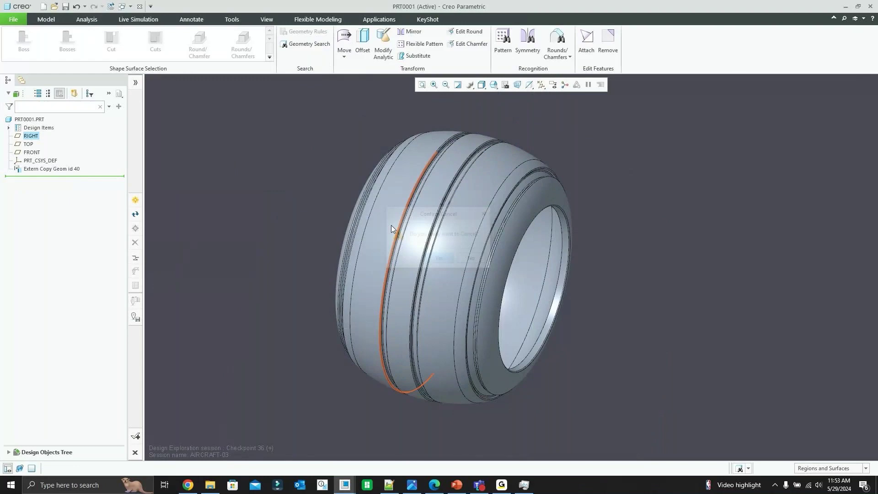
# Step: Retry Identical symmetry recognition using a tread groove surface as seed and RIGHT as symmetry plane, then discard it
pyautogui.scroll(-3, 408, 156)
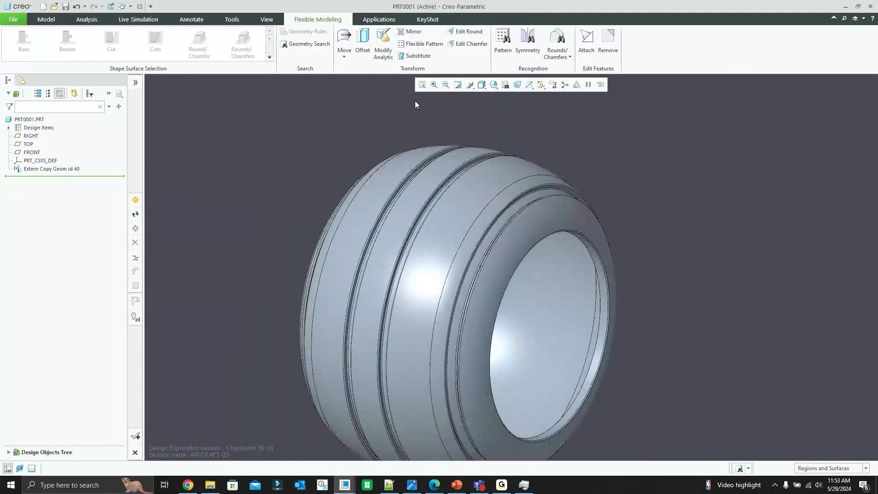
pyautogui.click(521, 43)
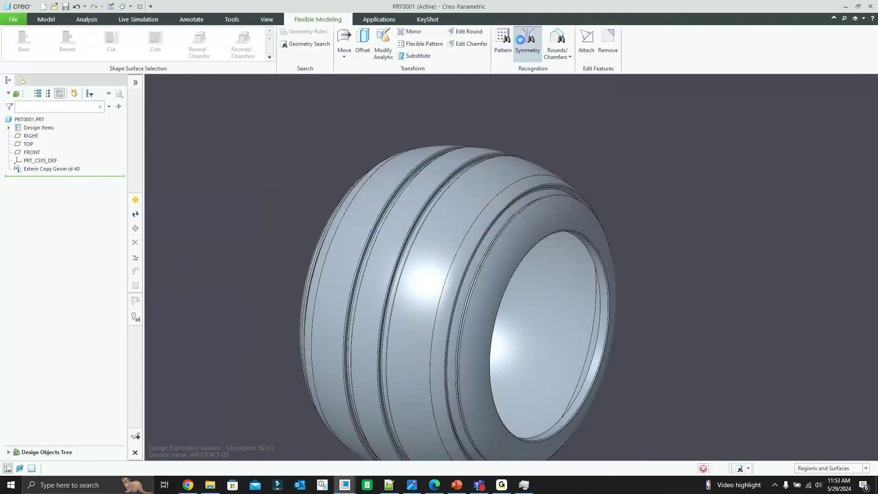
pyautogui.moveTo(384, 149); pyautogui.dragTo(407, 158, button='middle')
pyautogui.scroll(-4, 407, 157)
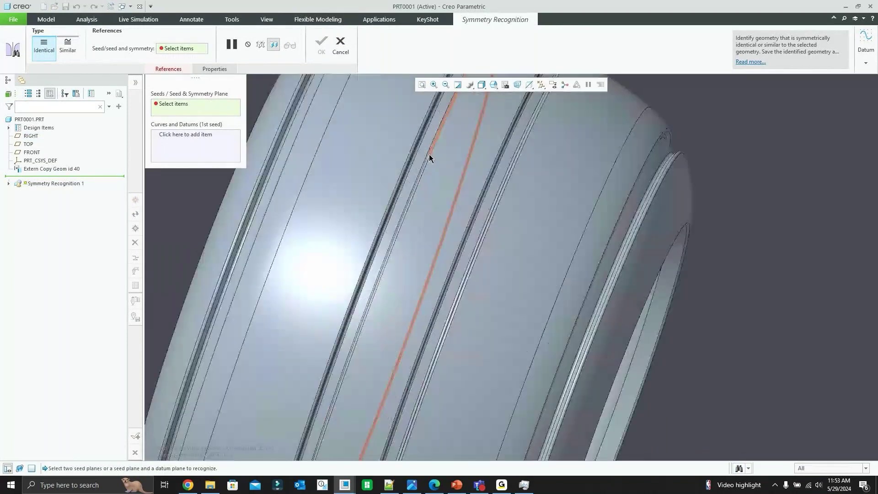
pyautogui.click(407, 153)
pyautogui.scroll(1, 405, 185)
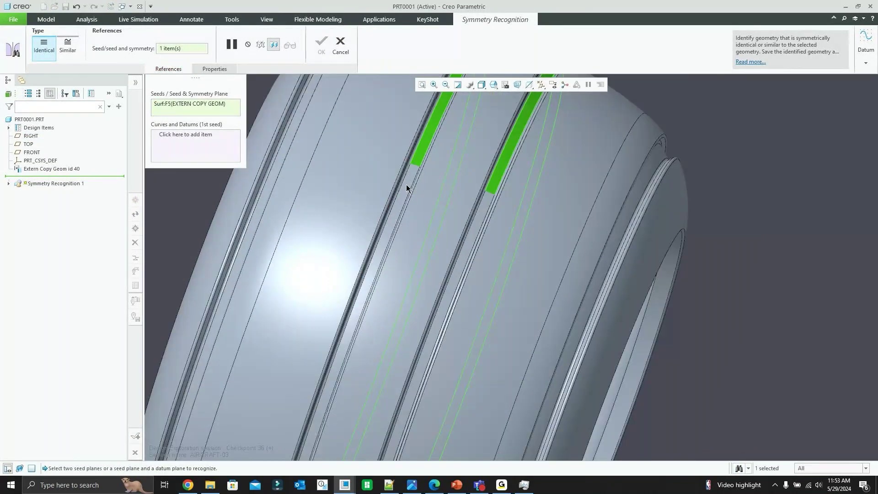
pyautogui.scroll(3, 406, 188)
pyautogui.click(31, 136)
pyautogui.moveTo(411, 182); pyautogui.dragTo(442, 182, button='middle')
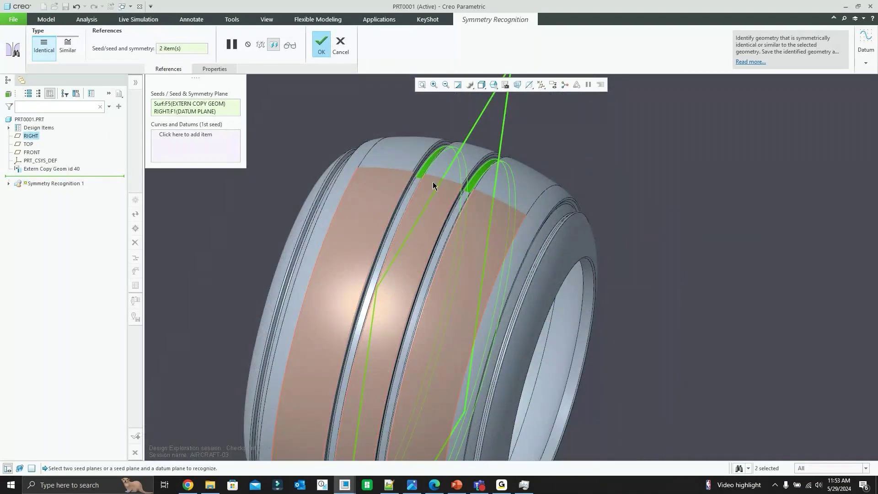
pyautogui.click(520, 259)
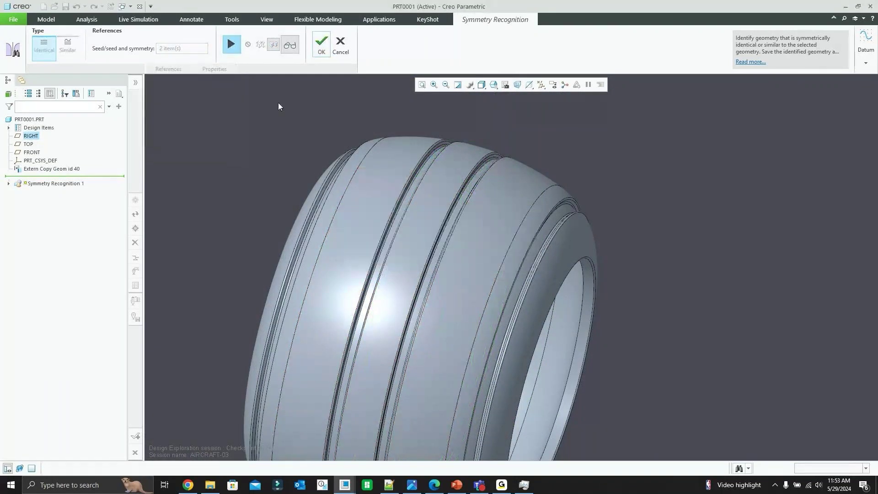
pyautogui.click(239, 44)
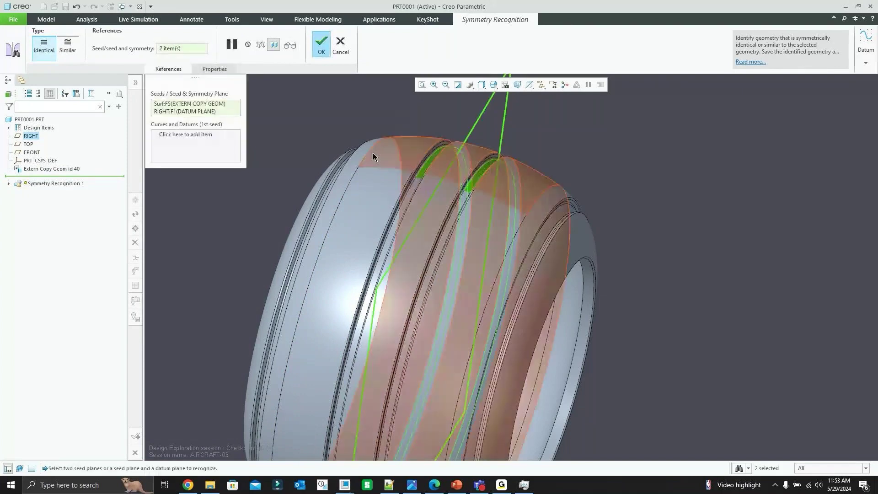
pyautogui.click(341, 42)
pyautogui.click(438, 255)
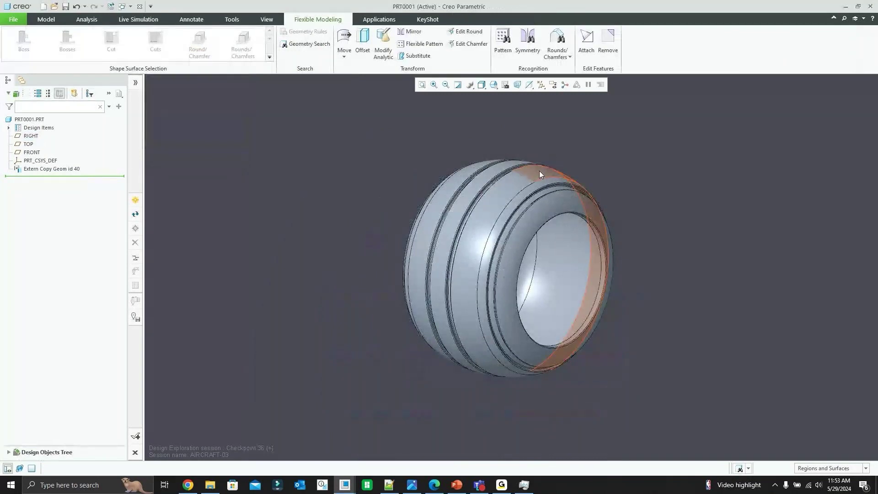
# Step: Create a new part named prt0002 from Body 1 of W-A-04 with the default template, and hide the checkpoint tree
pyautogui.moveTo(559, 183); pyautogui.dragTo(418, 190, button='middle')
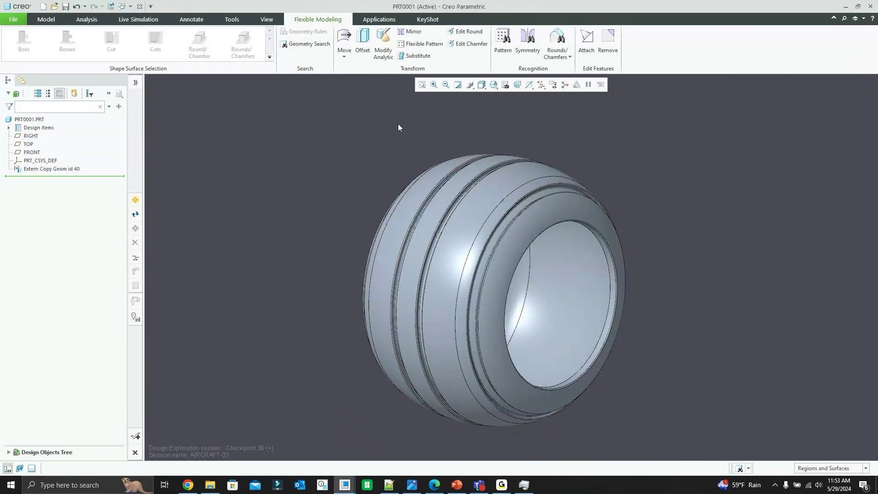
pyautogui.click(70, 169)
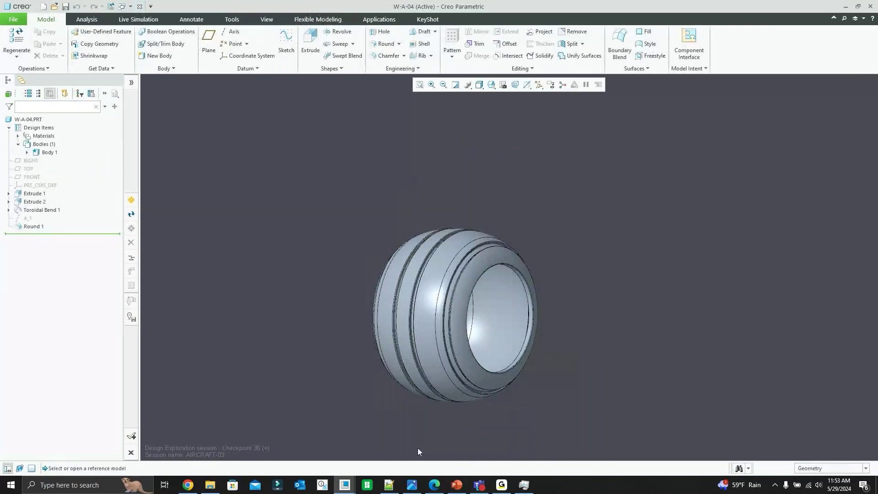
pyautogui.scroll(3, 294, 261)
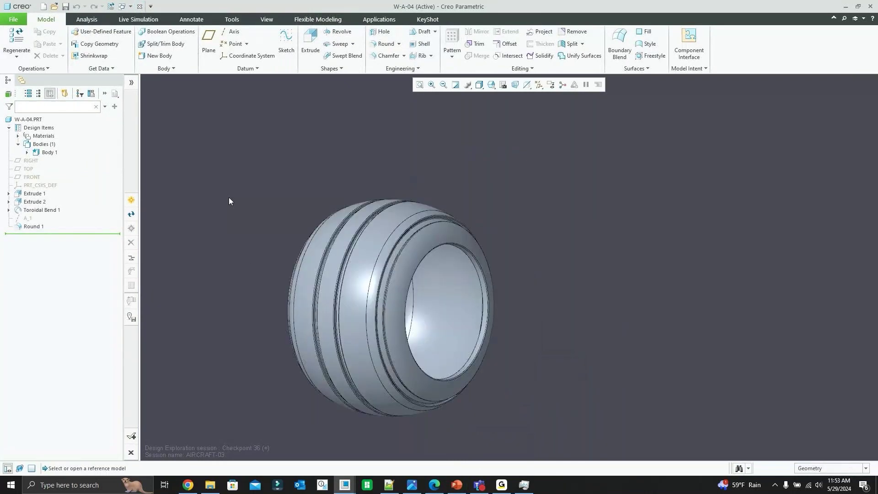
pyautogui.rightClick(49, 153)
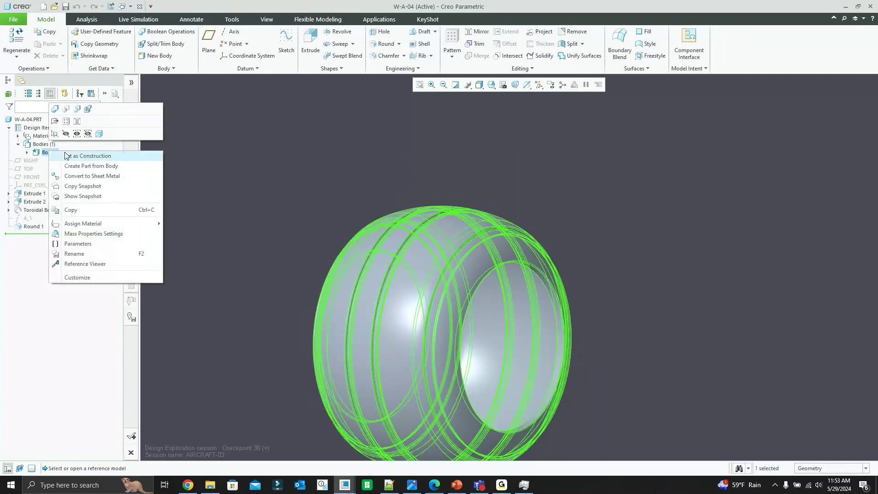
pyautogui.click(76, 165)
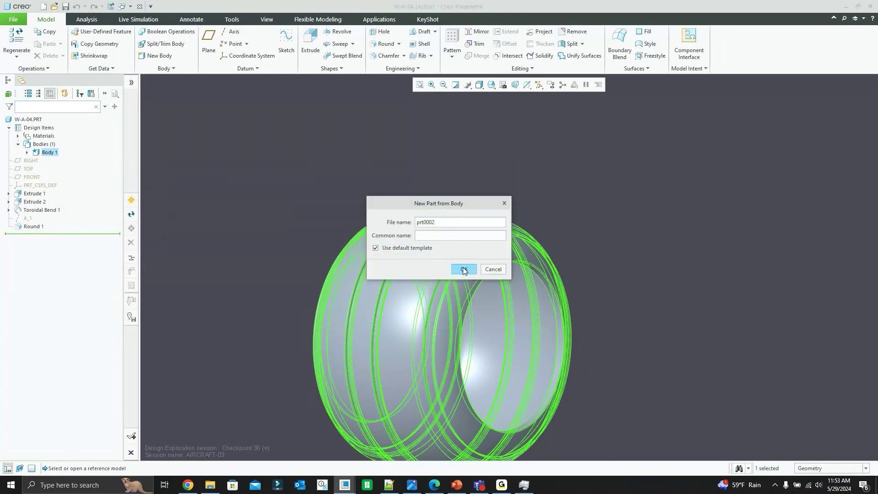
pyautogui.click(461, 269)
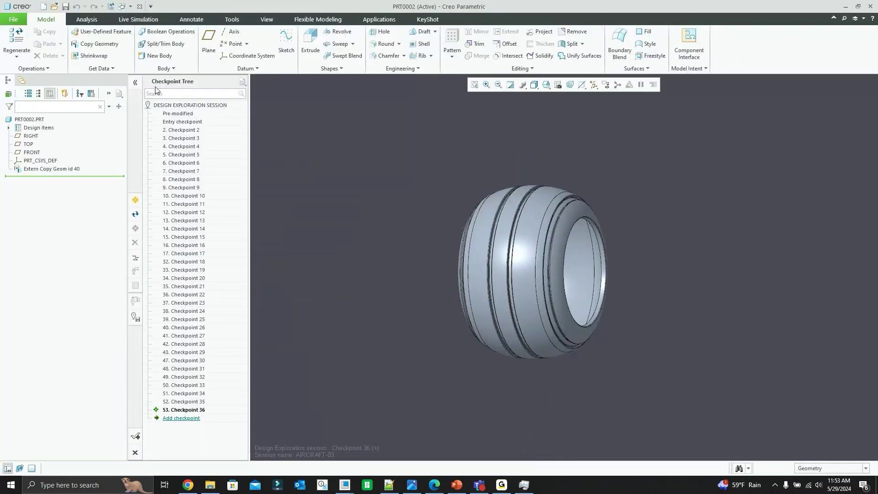
pyautogui.click(135, 84)
# Step: Try an Identical symmetry recognition in prt0002 from a tread groove surface and the RIGHT datum plane, then discard it
pyautogui.click(318, 19)
pyautogui.moveTo(457, 197); pyautogui.dragTo(504, 238, button='middle')
pyautogui.scroll(-3, 553, 218)
pyautogui.scroll(1, 550, 214)
pyautogui.moveTo(473, 130); pyautogui.dragTo(501, 129, button='middle')
pyautogui.click(529, 43)
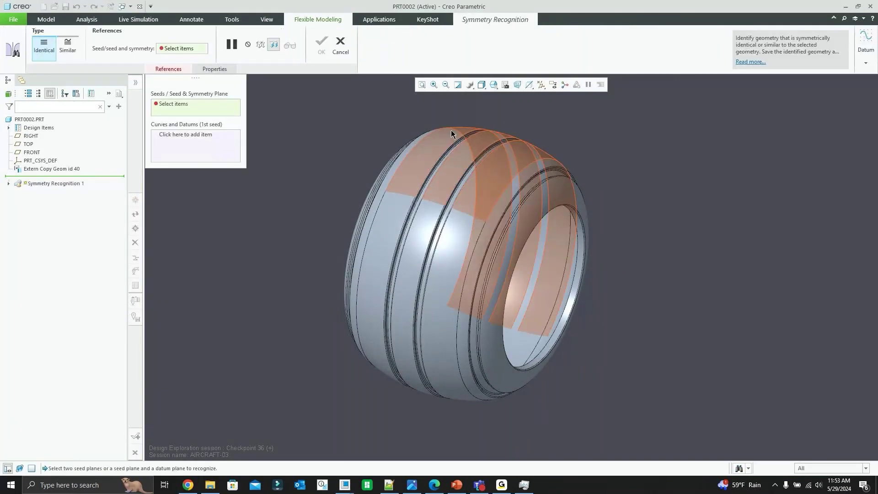
pyautogui.click(451, 130)
pyautogui.scroll(-2, 451, 130)
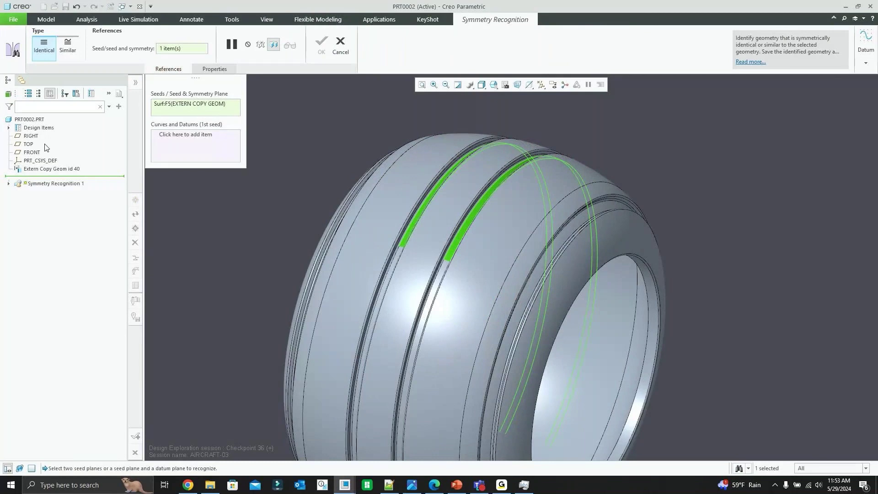
pyautogui.click(31, 136)
pyautogui.click(322, 45)
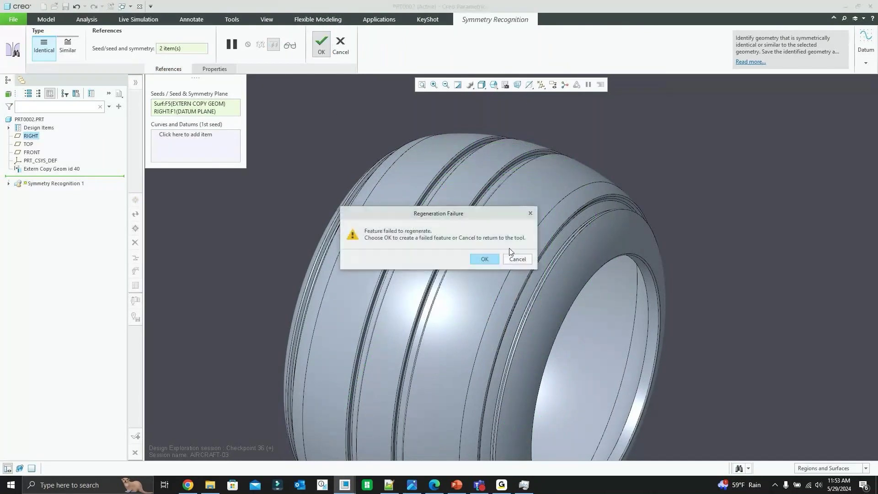
pyautogui.click(517, 259)
pyautogui.click(341, 46)
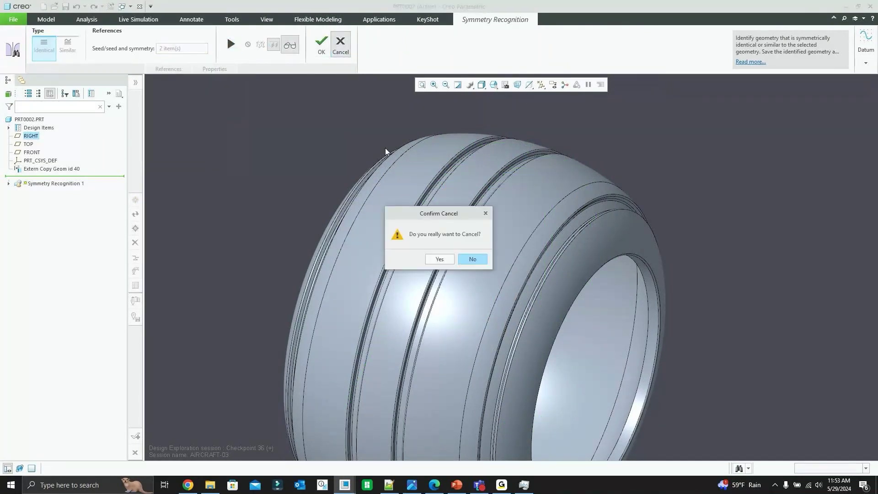
pyautogui.click(438, 259)
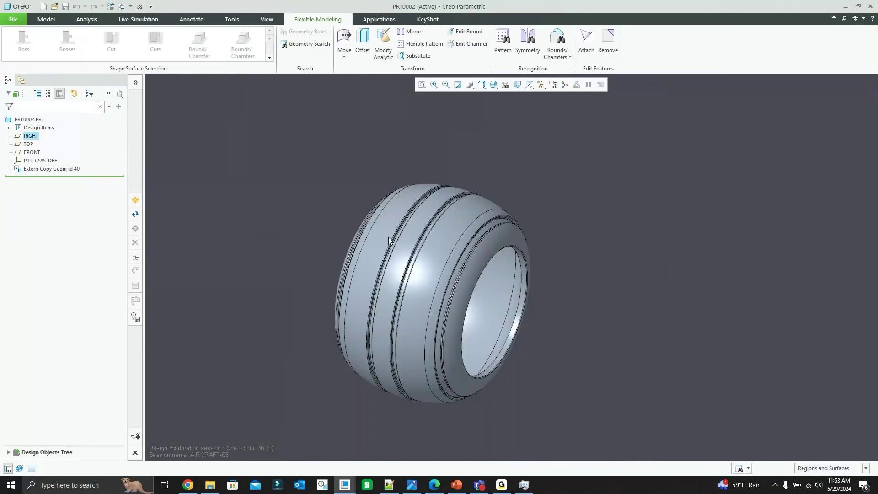
# Step: Solidify with the RIGHT datum plane, removing material to cut away half of the tire
pyautogui.click(46, 19)
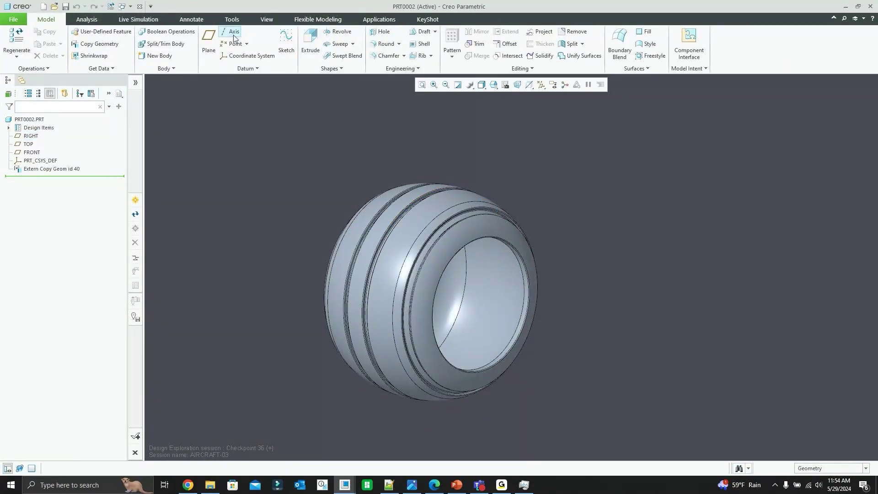
pyautogui.click(541, 55)
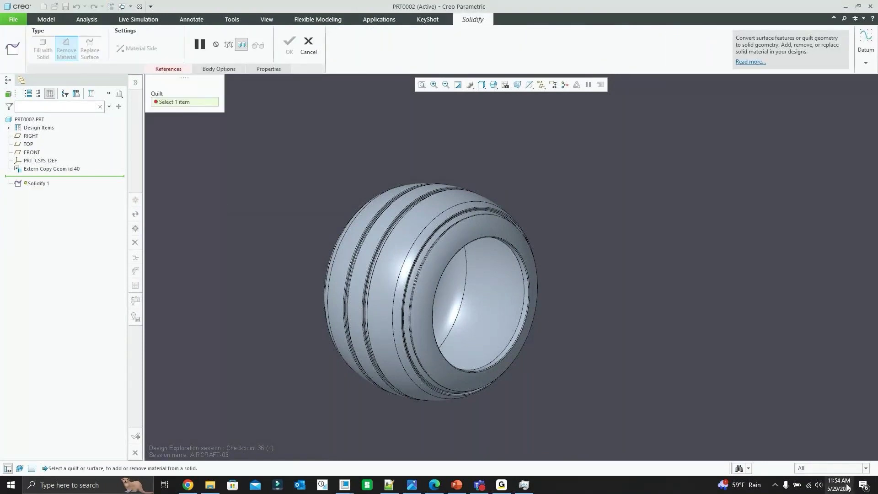
pyautogui.click(864, 468)
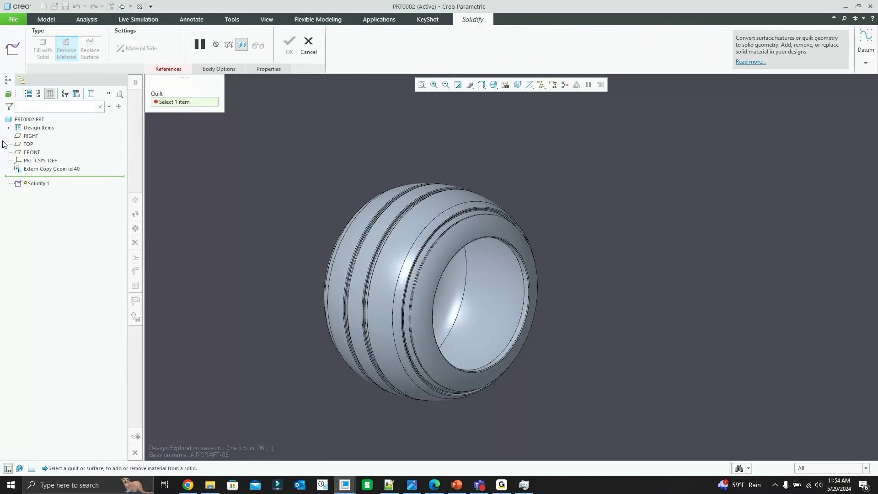
pyautogui.click(32, 136)
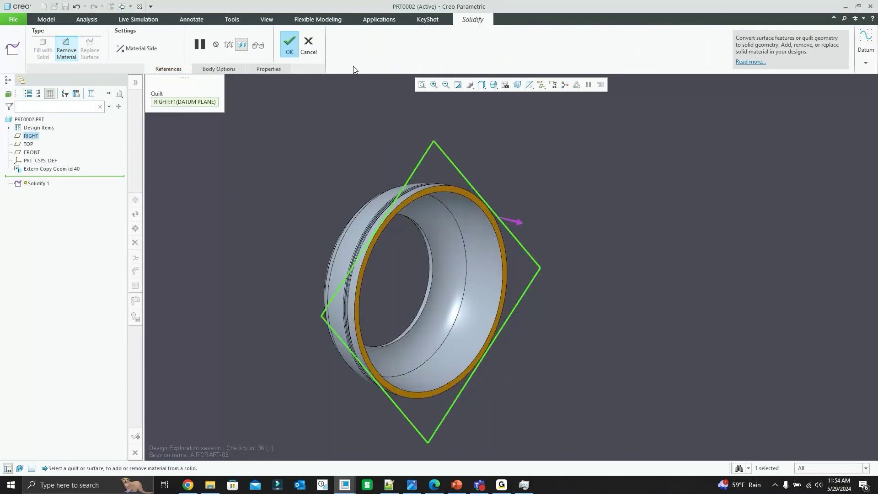
pyautogui.click(289, 43)
# Step: Mirror the whole PRT0002 half tire about the RIGHT datum plane
pyautogui.click(29, 119)
pyautogui.click(477, 32)
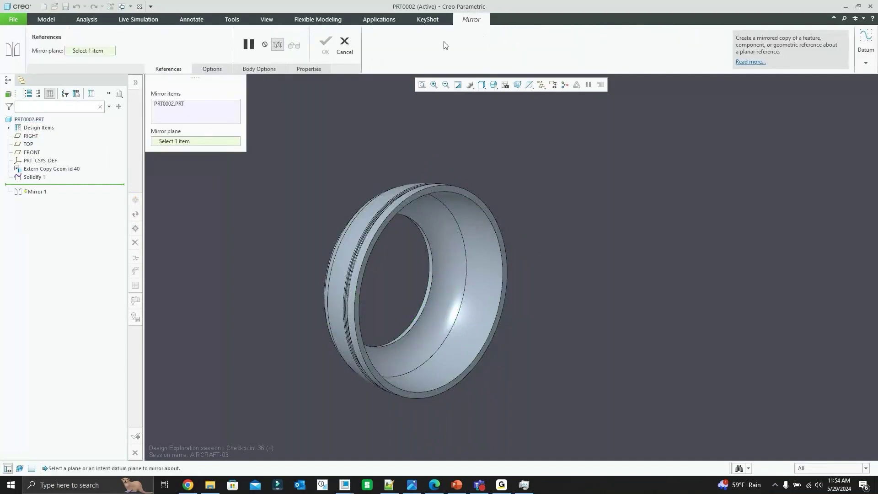
pyautogui.click(45, 135)
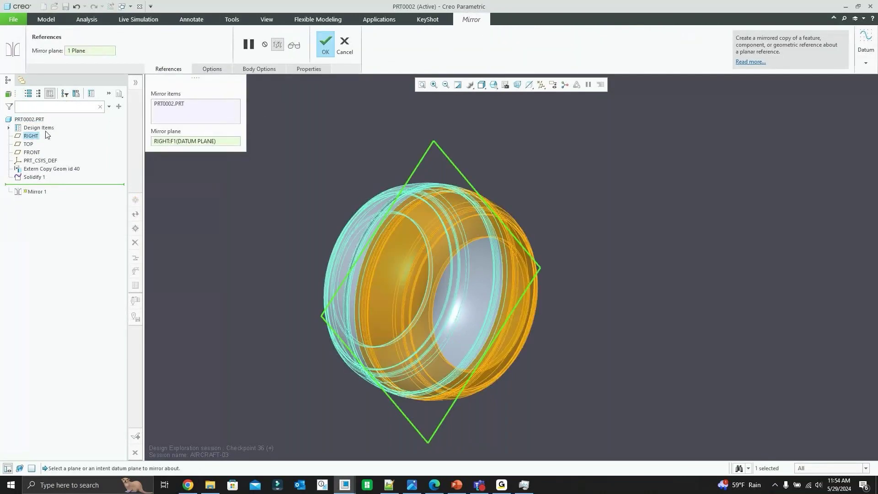
pyautogui.click(325, 43)
# Step: Create an Identical symmetry recognition from a narrow surface beside the tread groove and the RIGHT datum plane
pyautogui.click(318, 19)
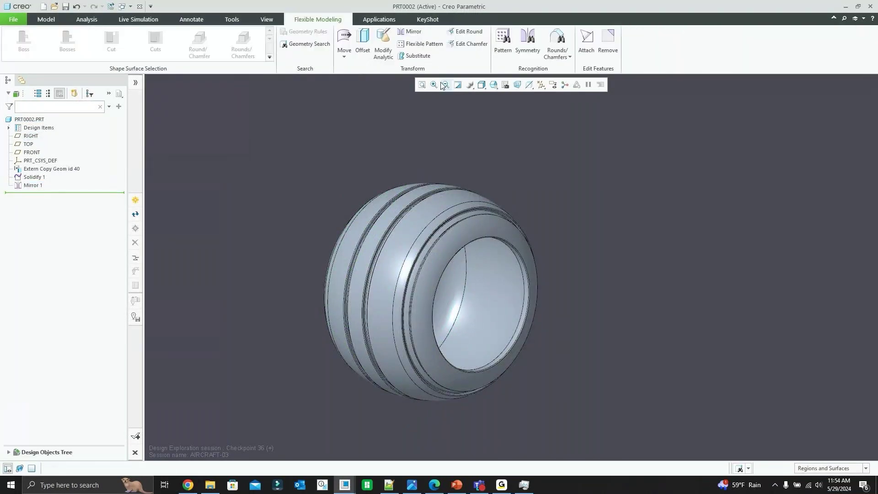
pyautogui.scroll(-3, 396, 191)
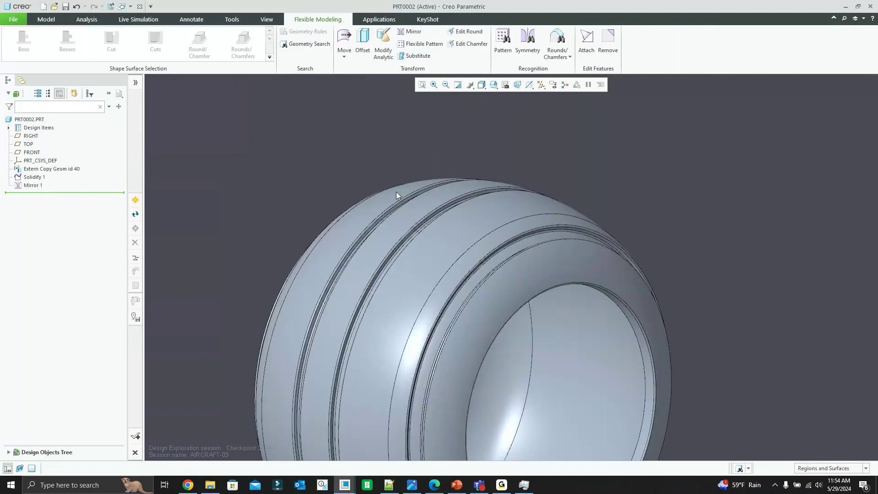
pyautogui.moveTo(395, 194); pyautogui.dragTo(416, 219, button='middle')
pyautogui.click(415, 219)
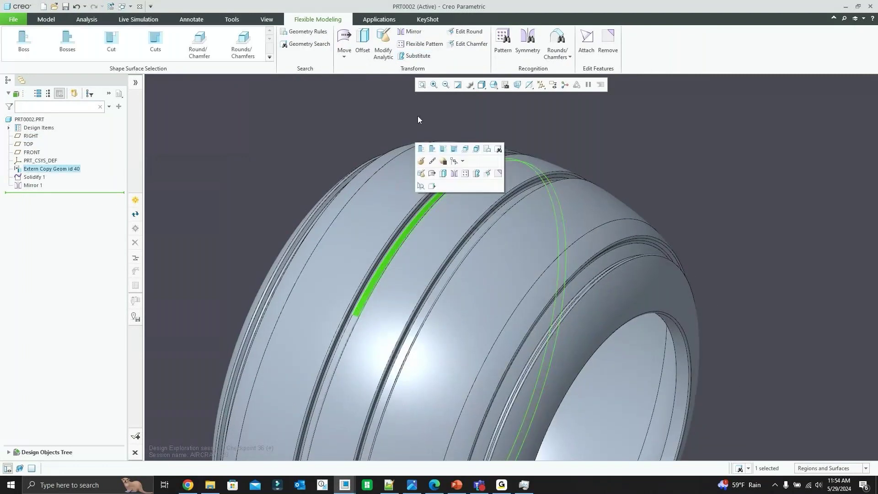
pyautogui.click(517, 38)
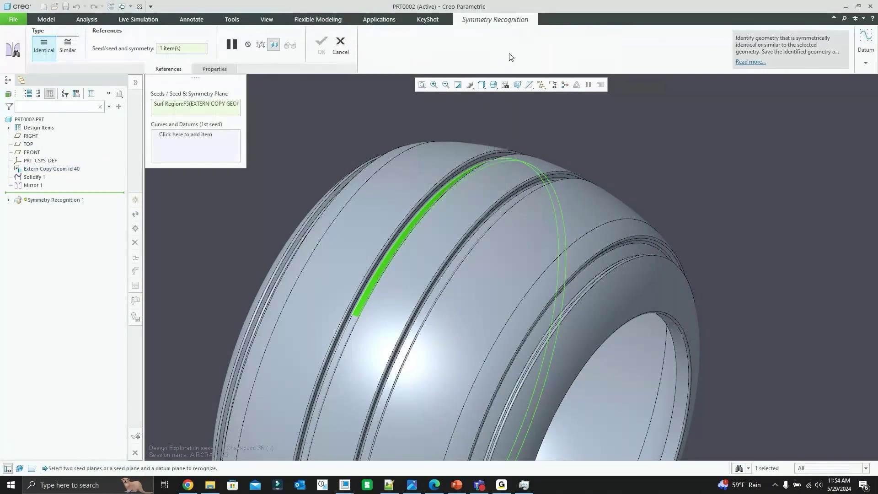
pyautogui.scroll(2, 466, 131)
pyautogui.keyDown('ctrl'); pyautogui.click(36, 136); pyautogui.keyUp('ctrl')
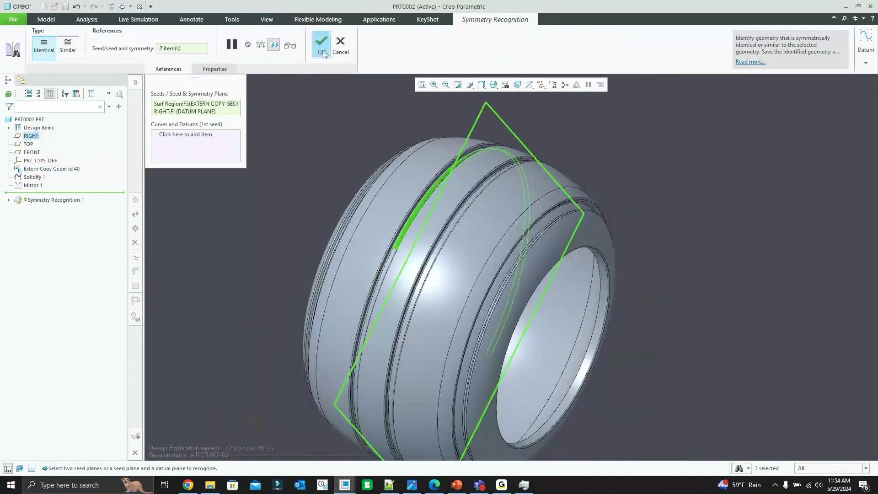
pyautogui.click(322, 47)
pyautogui.hotkey('ctrl', 'd')
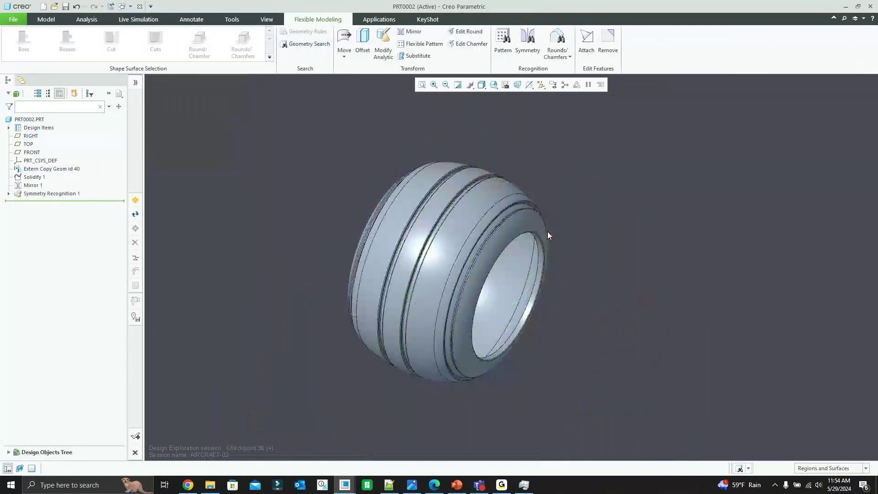
# Step: Examine the tread grooves and their bordering surfaces on the mirrored tire up close
pyautogui.scroll(-1, 439, 219)
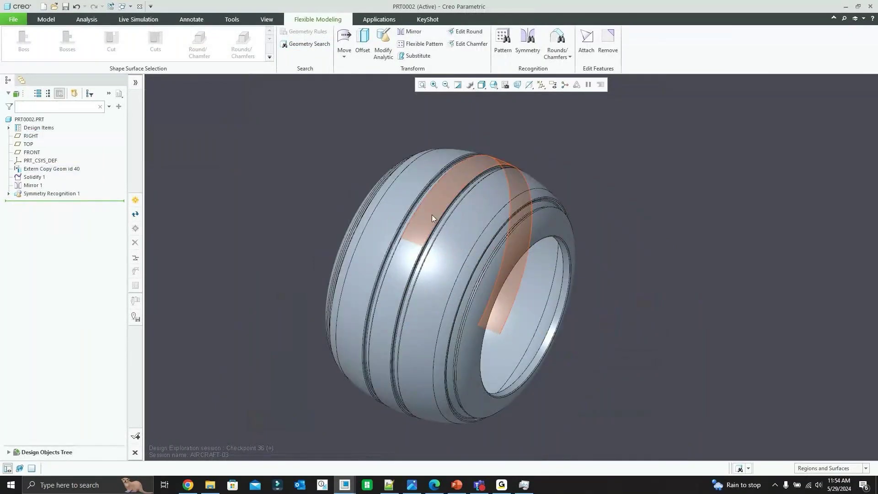
pyautogui.moveTo(437, 231)
pyautogui.mouseDown(button='middle')
pyautogui.moveTo(386, 126)
pyautogui.moveTo(412, 144)
pyautogui.moveTo(441, 139)
pyautogui.mouseUp(button='middle')
pyautogui.scroll(-3, 446, 140)
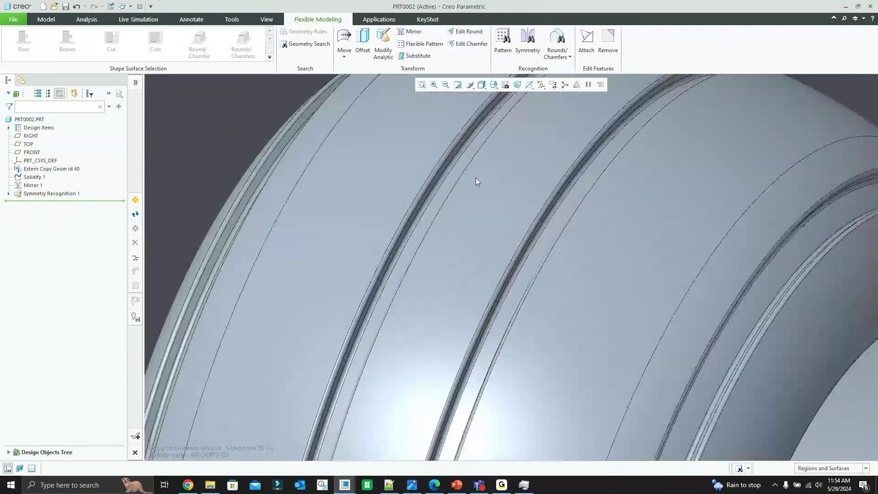
pyautogui.scroll(3, 475, 181)
pyautogui.scroll(1, 475, 171)
pyautogui.moveTo(475, 171); pyautogui.dragTo(496, 178, button='middle')
pyautogui.scroll(2, 491, 148)
pyautogui.moveTo(492, 147); pyautogui.dragTo(436, 160, button='middle')
# Step: Review the Solidify 1 and Symmetry Recognition 1 features, checking the recognition's highlighted geometry and its definition
pyautogui.click(38, 178)
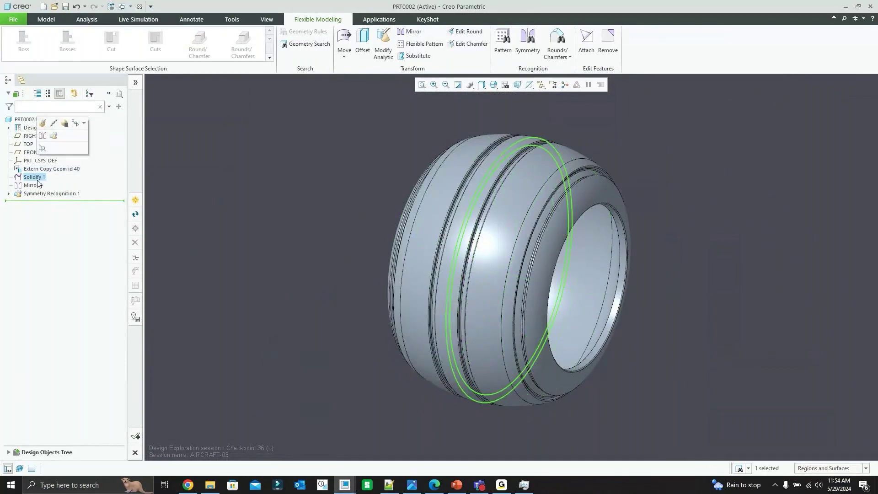
pyautogui.click(42, 194)
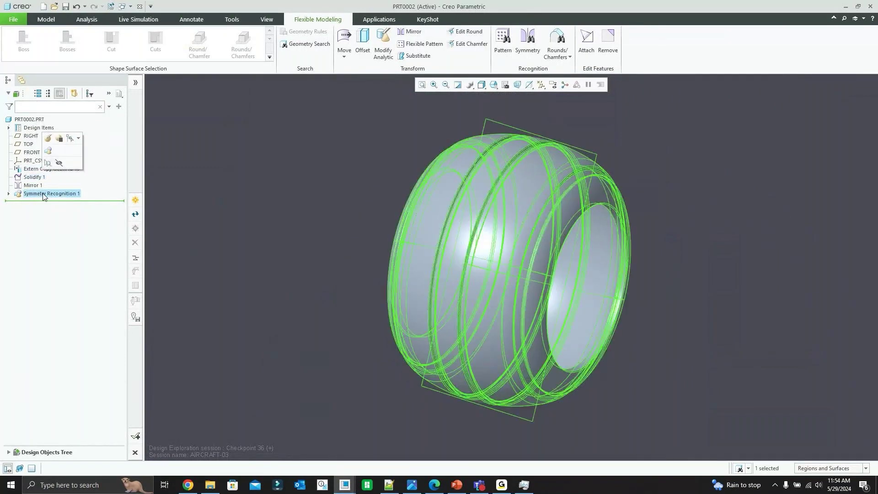
pyautogui.click(300, 151)
pyautogui.click(74, 196)
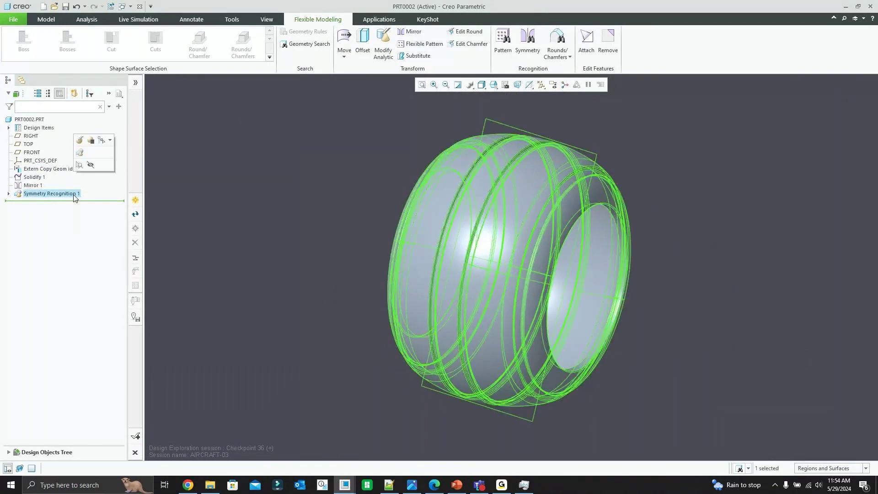
pyautogui.click(166, 195)
pyautogui.click(72, 194)
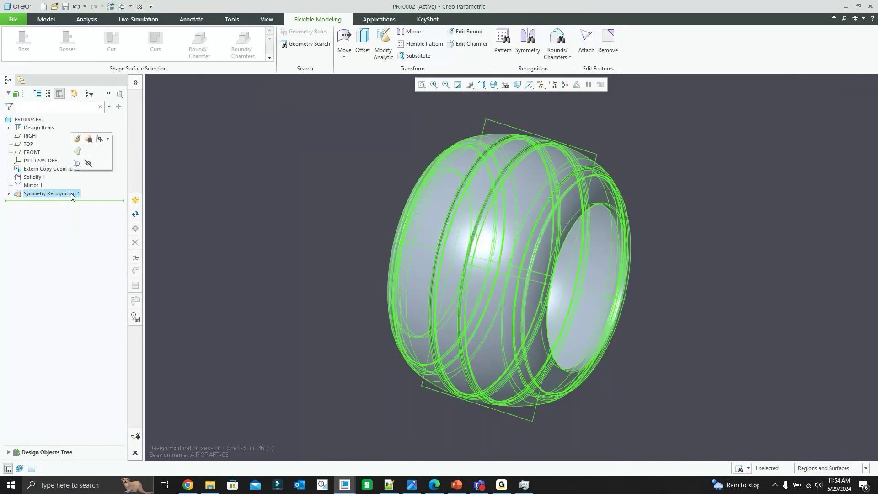
pyautogui.click(77, 139)
pyautogui.click(322, 45)
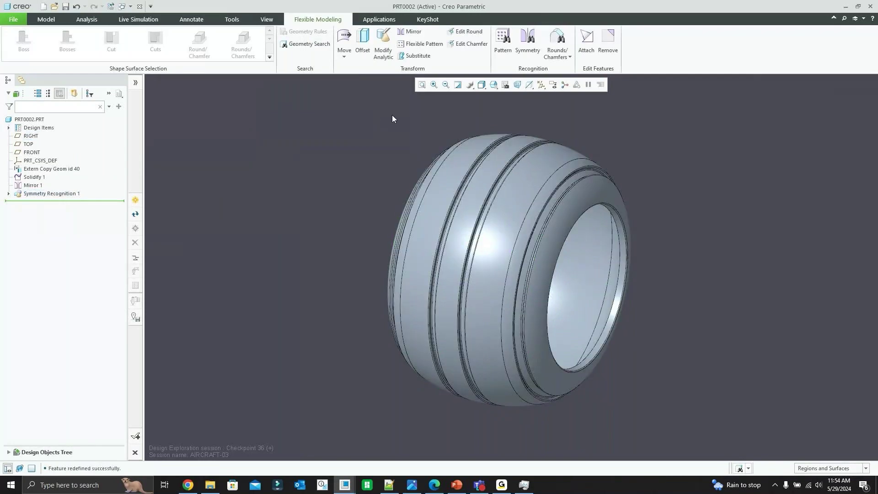
# Step: Set up a Move by Dimension for one tread groove's cut surfaces, dimensioned from its edge vertex to the RIGHT datum plane
pyautogui.scroll(-2, 392, 118)
pyautogui.scroll(-6, 432, 142)
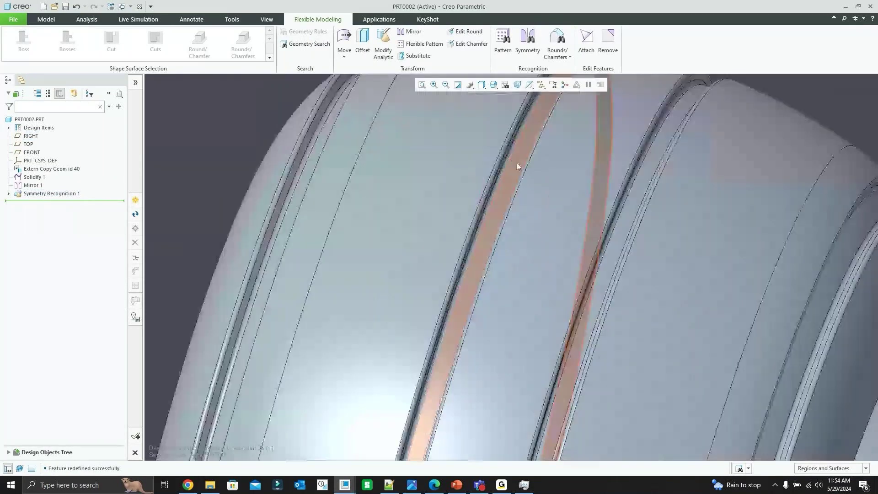
pyautogui.click(517, 165)
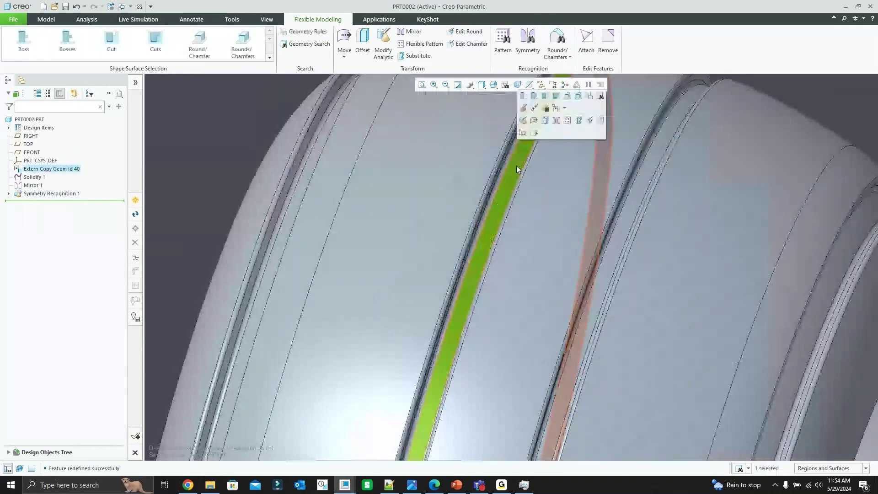
pyautogui.click(348, 56)
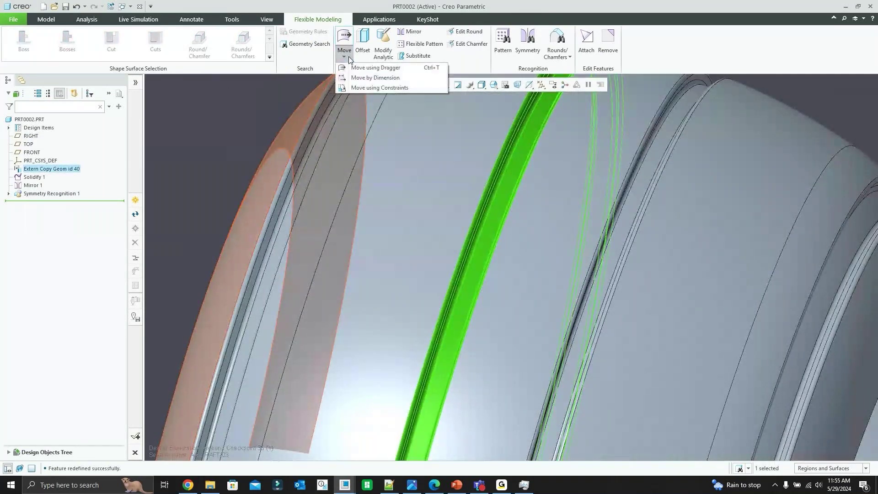
pyautogui.click(370, 77)
pyautogui.scroll(8, 485, 152)
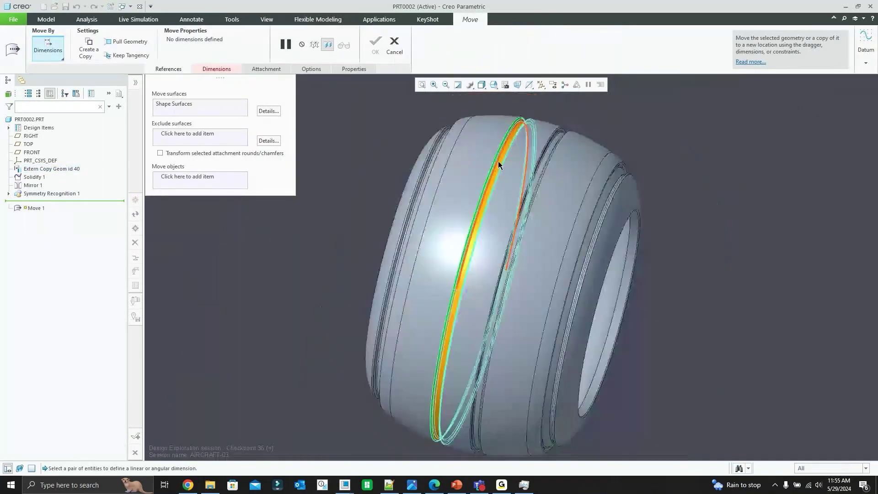
pyautogui.click(223, 69)
pyautogui.scroll(-3, 494, 232)
pyautogui.scroll(-6, 476, 230)
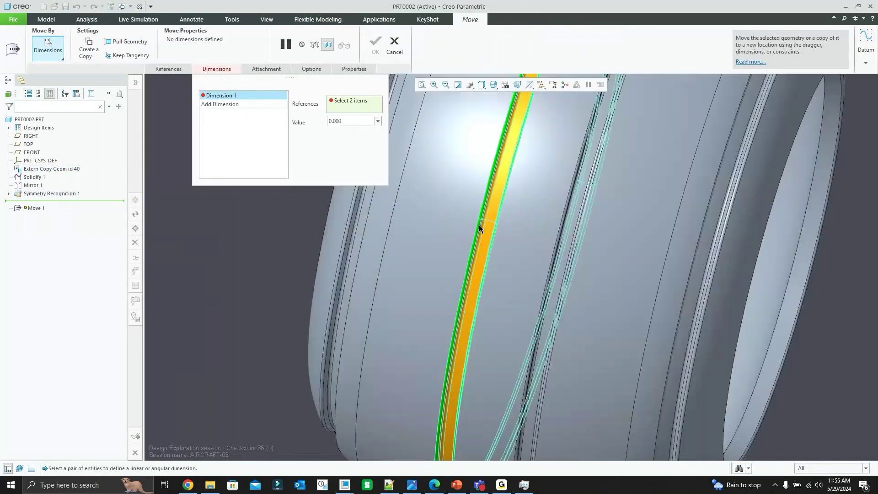
pyautogui.click(499, 204)
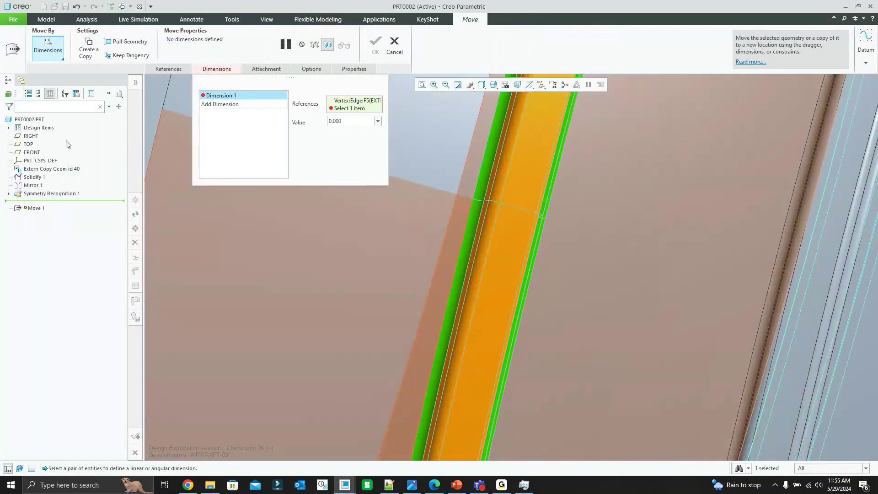
pyautogui.click(31, 136)
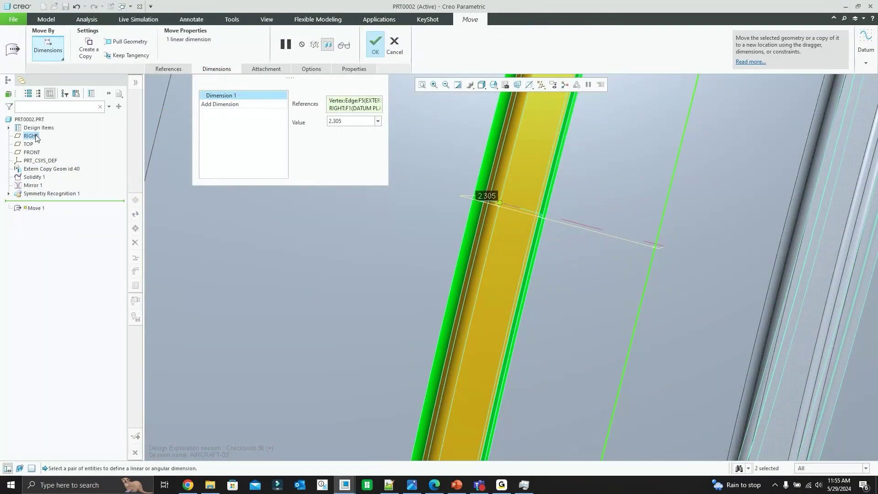
# Step: Propagate the groove's move to its symmetric counterpart through the Symmetry Recognition 1 feature
pyautogui.scroll(-5, 504, 225)
pyautogui.moveTo(503, 225); pyautogui.dragTo(562, 179, button='middle')
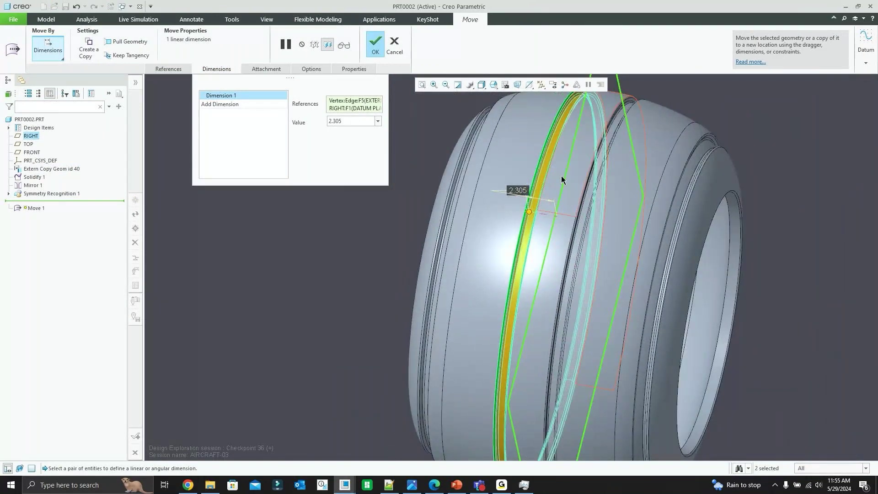
pyautogui.scroll(5, 526, 211)
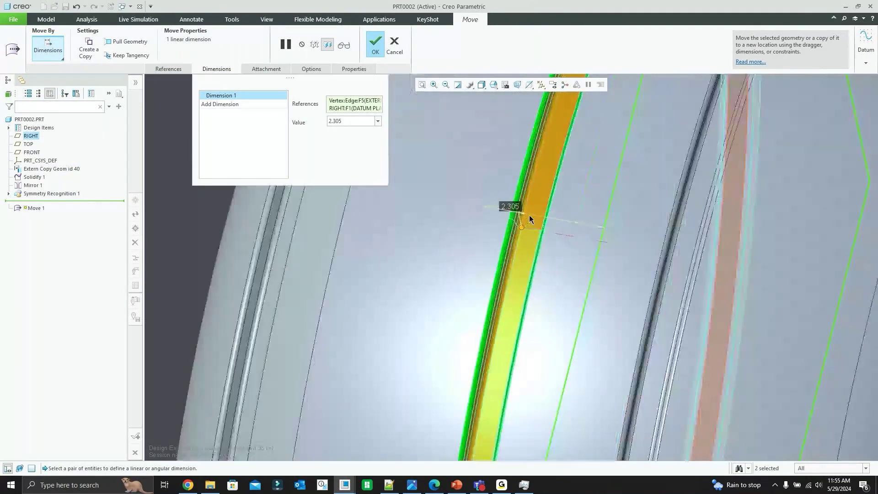
pyautogui.scroll(-5, 519, 210)
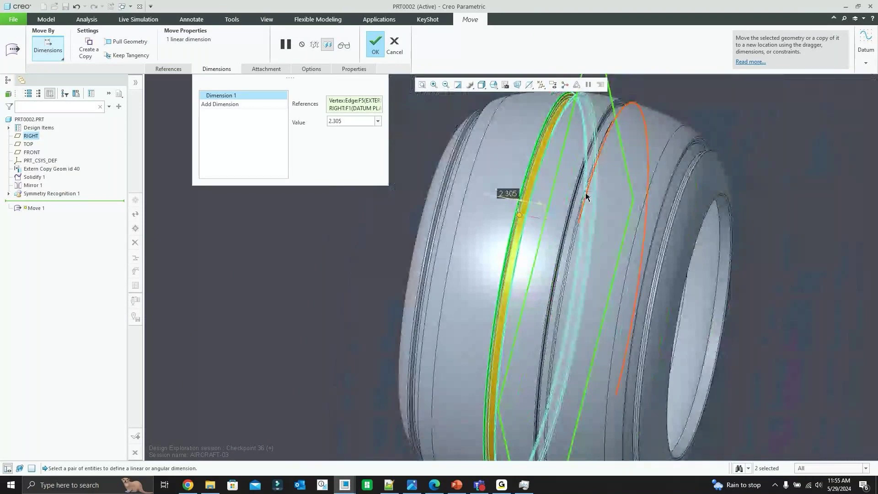
pyautogui.moveTo(602, 163); pyautogui.dragTo(589, 145, button='middle')
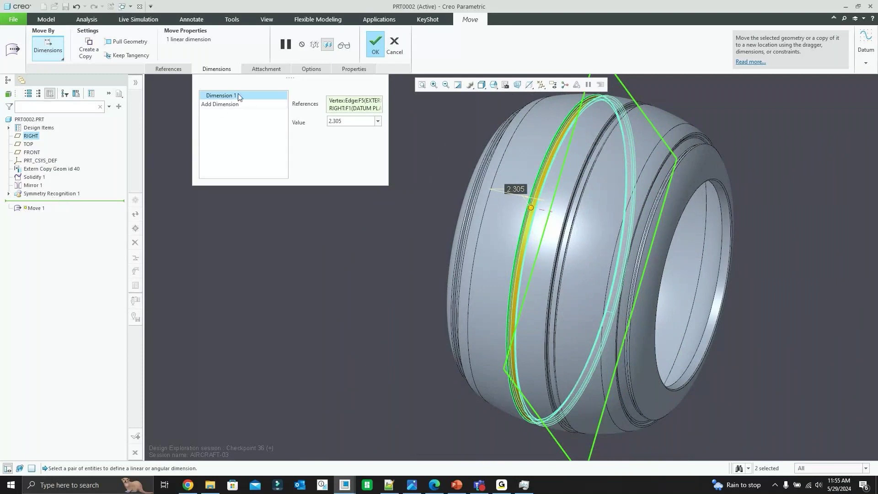
pyautogui.click(311, 70)
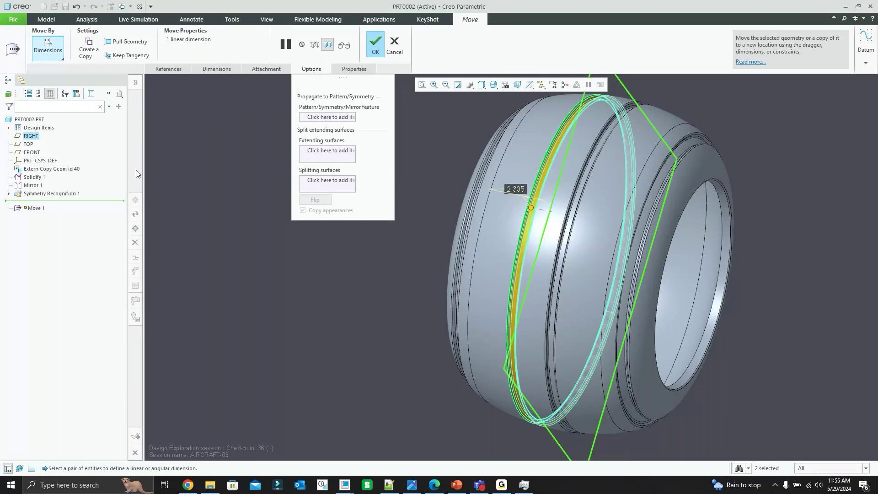
pyautogui.click(321, 117)
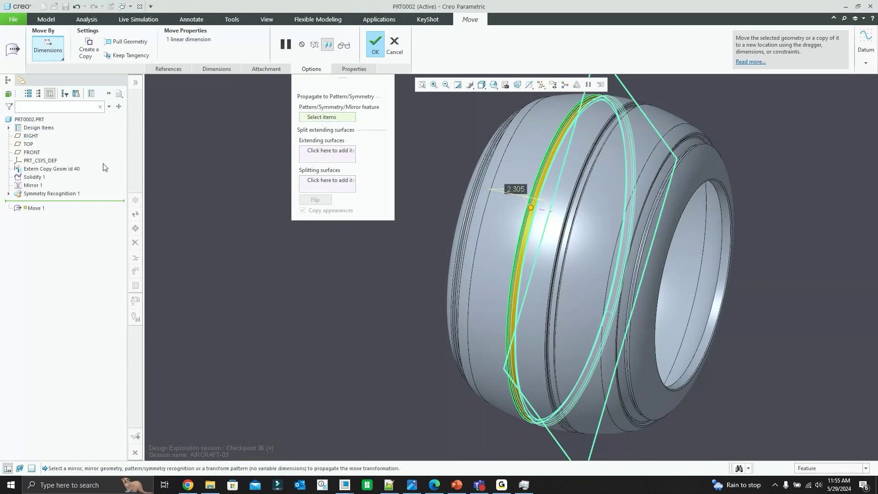
pyautogui.click(43, 193)
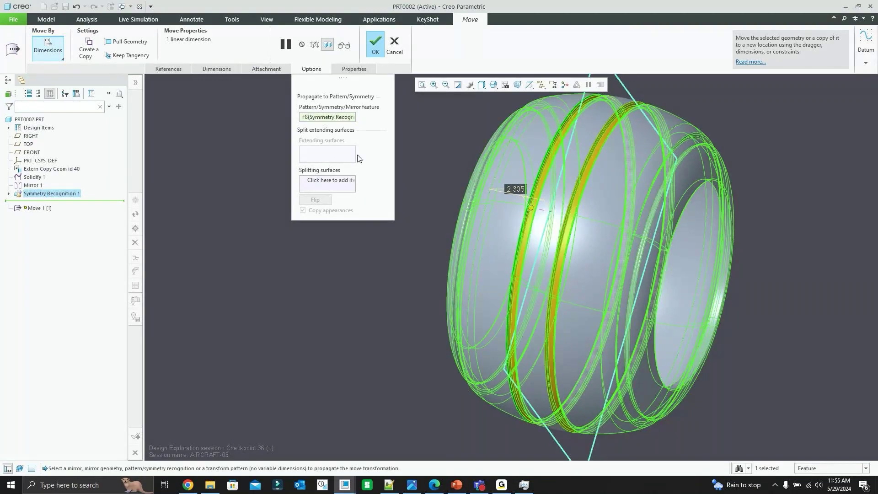
# Step: Move the groove freehand to about 2.72 from the RIGHT plane and complete the propagated Move feature
pyautogui.scroll(-2, 464, 145)
pyautogui.moveTo(464, 145)
pyautogui.mouseDown(button='middle')
pyautogui.moveTo(476, 101)
pyautogui.moveTo(462, 99)
pyautogui.moveTo(465, 115)
pyautogui.mouseUp(button='middle')
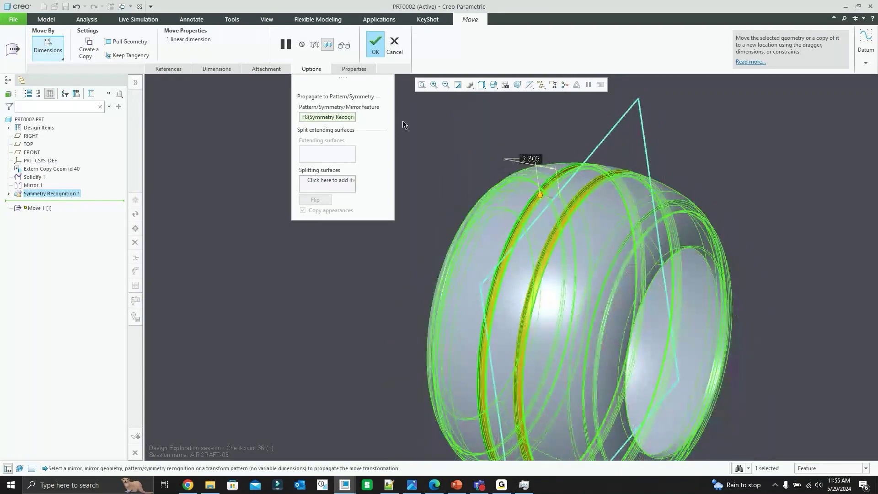
pyautogui.scroll(-5, 572, 187)
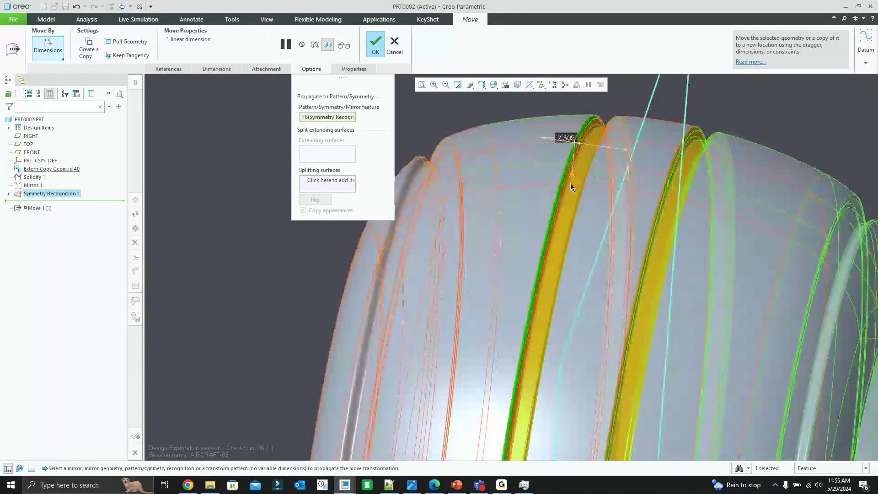
pyautogui.moveTo(569, 175); pyautogui.dragTo(536, 176)
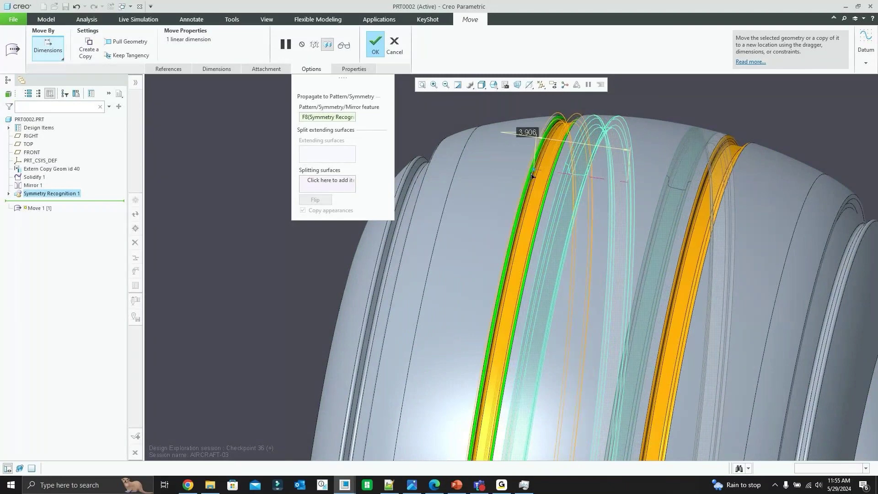
pyautogui.moveTo(543, 177); pyautogui.dragTo(565, 176)
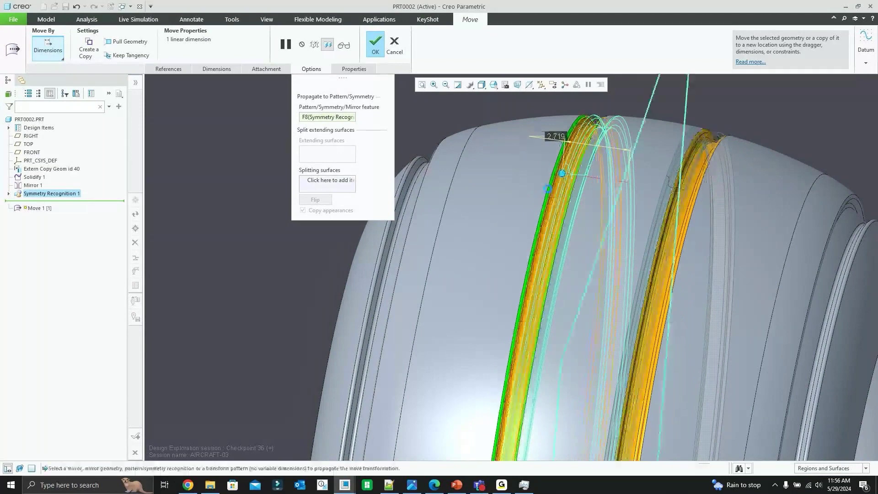
pyautogui.scroll(-3, 547, 188)
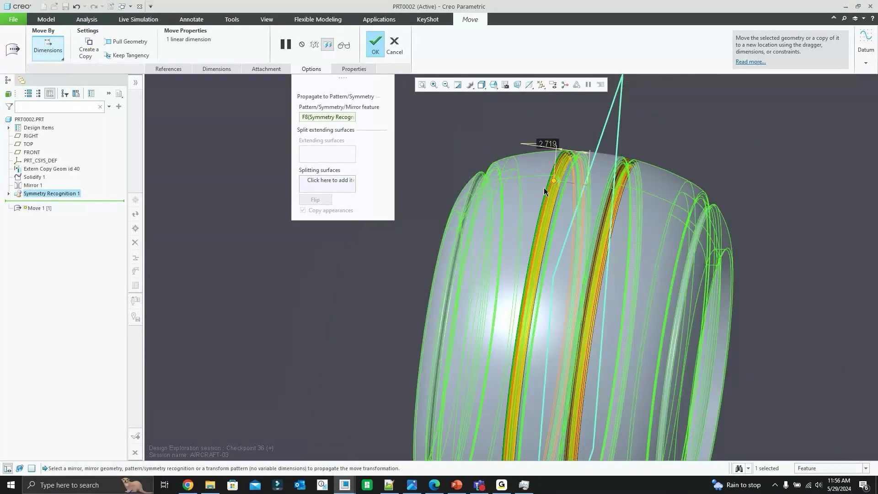
pyautogui.moveTo(544, 187); pyautogui.dragTo(528, 192, button='middle')
pyautogui.click(382, 54)
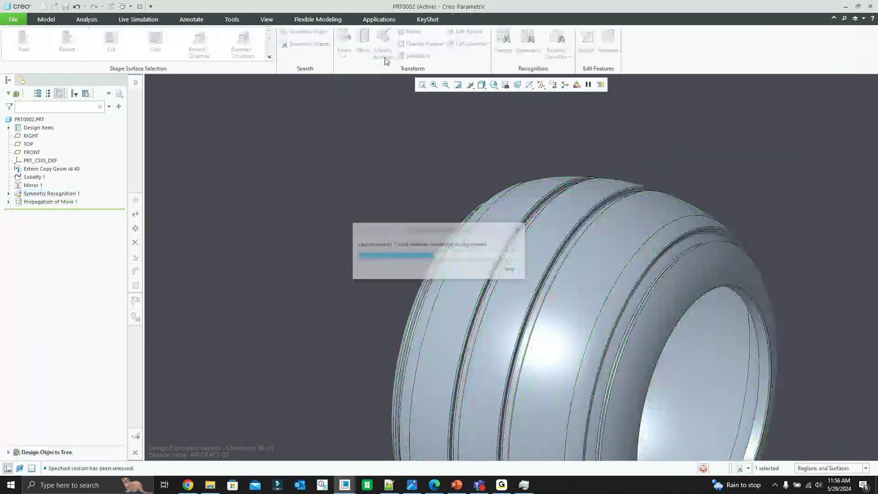
# Step: Start a Projected Curve that projects a sketch, and define its internal sketch on the RIGHT datum plane
pyautogui.hotkey('ctrl', 'd')
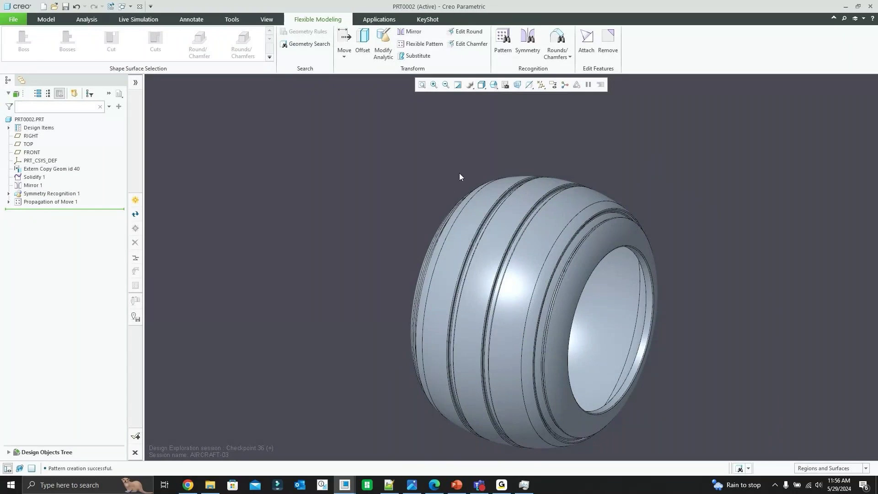
pyautogui.click(46, 18)
pyautogui.moveTo(393, 197); pyautogui.dragTo(401, 211, button='middle')
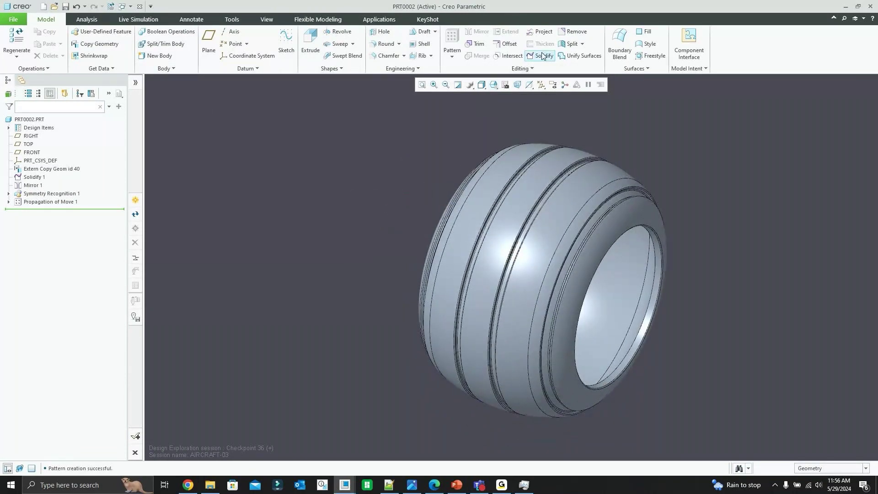
pyautogui.click(541, 32)
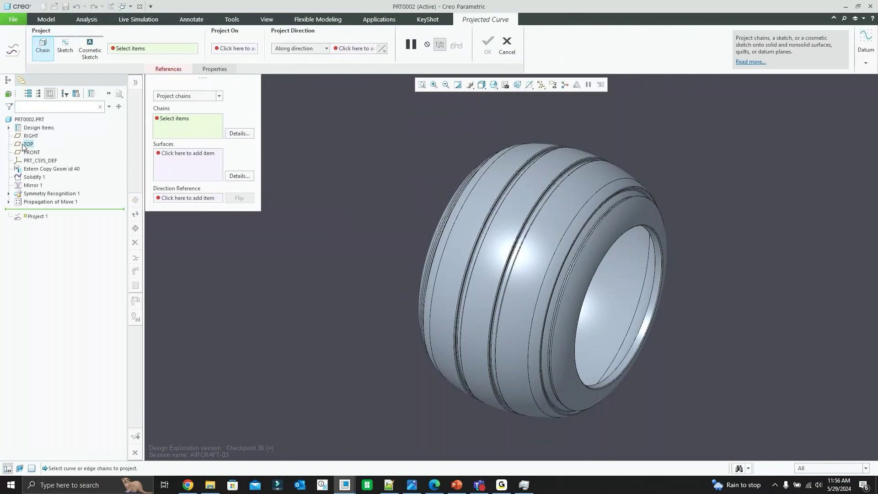
pyautogui.click(221, 97)
pyautogui.click(209, 113)
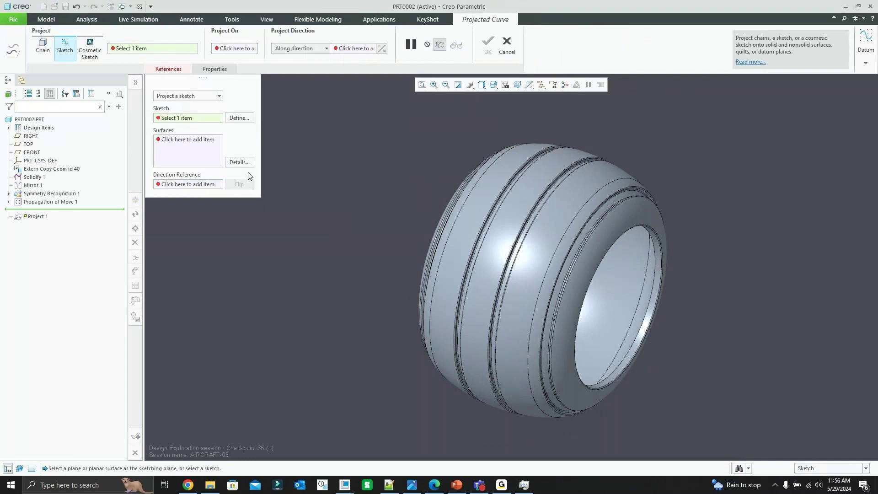
pyautogui.click(243, 119)
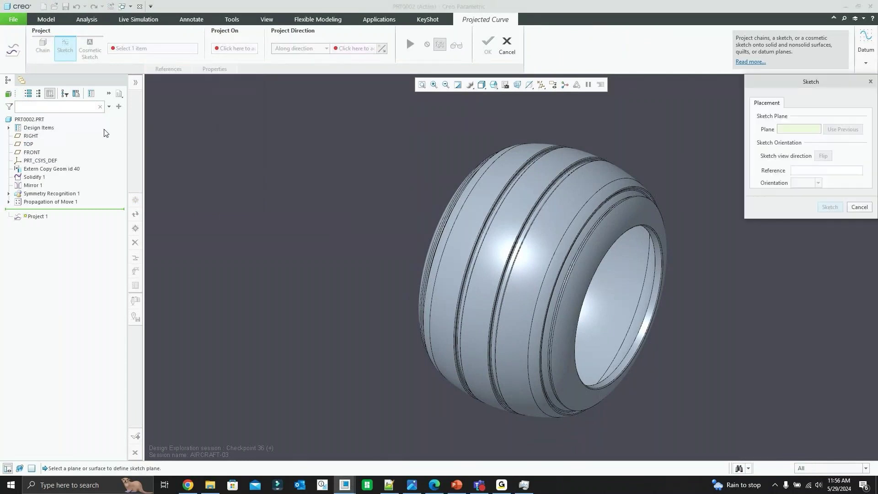
pyautogui.click(31, 135)
pyautogui.click(828, 207)
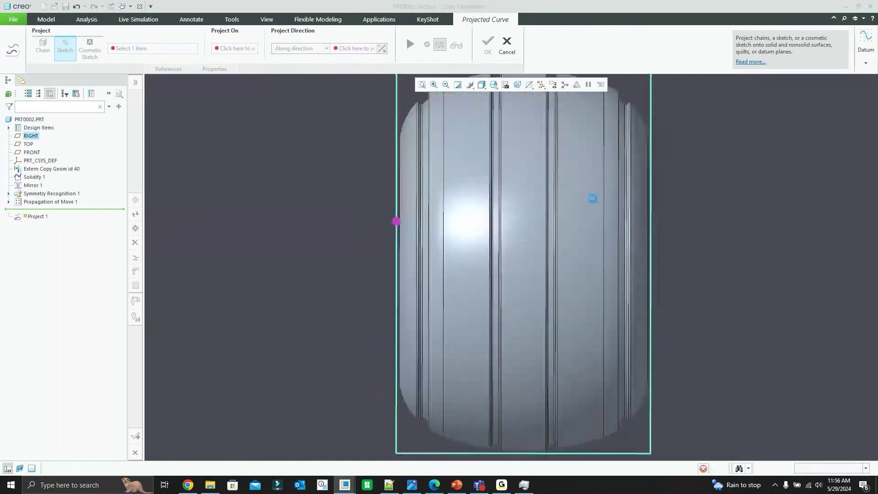
# Step: Sketch a center rectangle about 2.9 by 2.2 on the horizontal reference, its nearer side about 3.7 from the vertical reference, and finish the sketch
pyautogui.scroll(3, 471, 238)
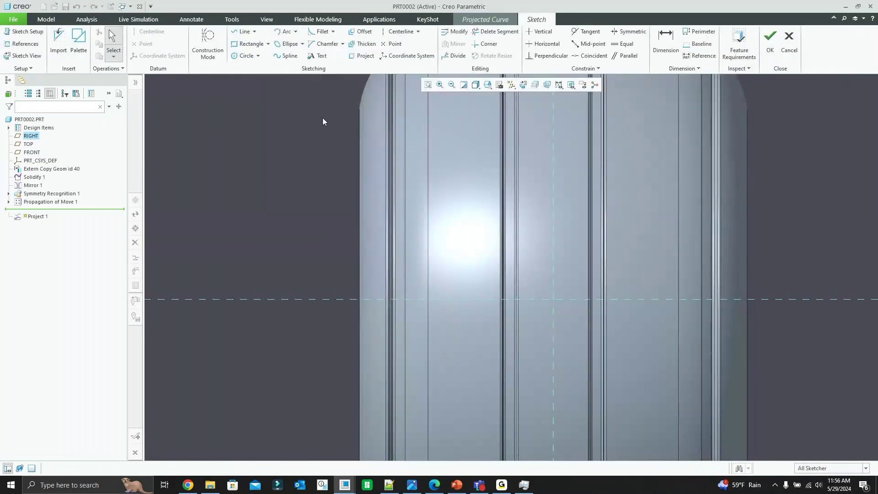
pyautogui.click(267, 44)
pyautogui.click(265, 74)
pyautogui.click(461, 299)
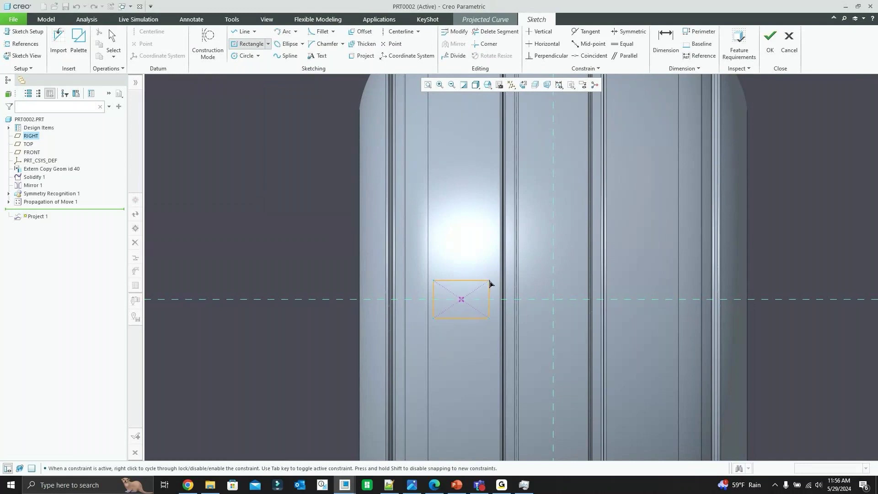
pyautogui.click(488, 284)
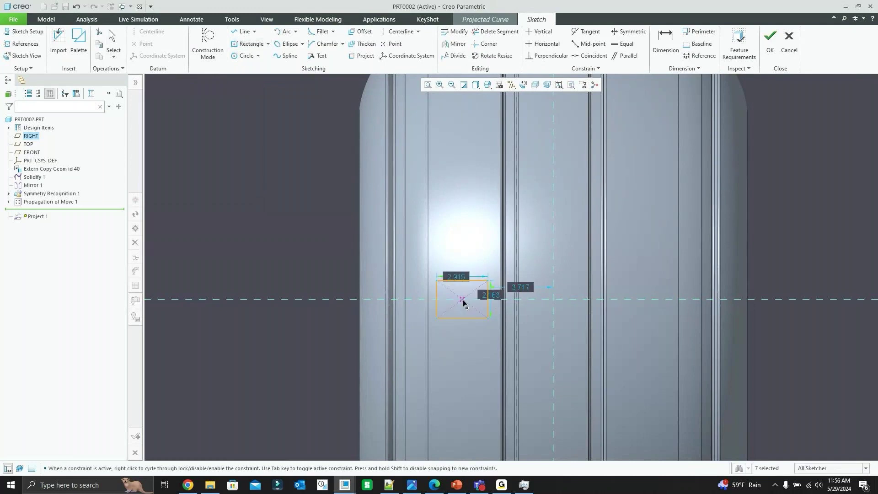
pyautogui.click(769, 41)
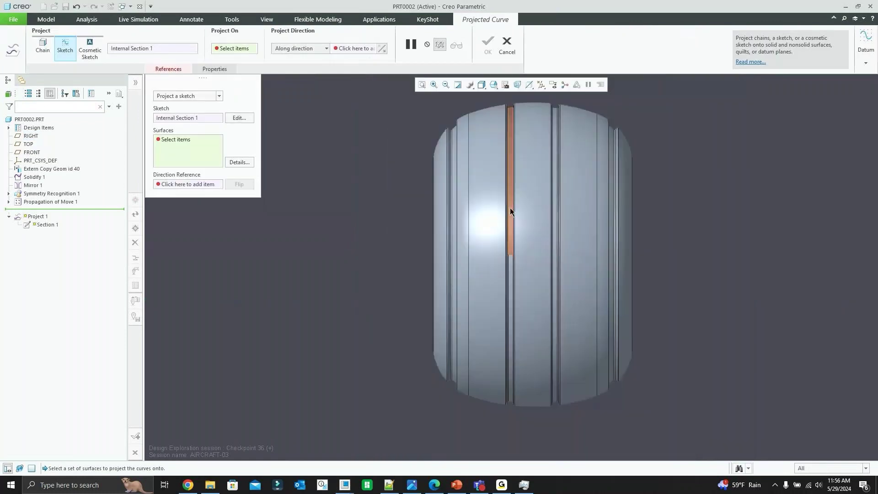
# Step: Project the rectangular sketch onto the two outer tread surfaces beneath it, with the projection direction set to Normal to surface
pyautogui.click(490, 252)
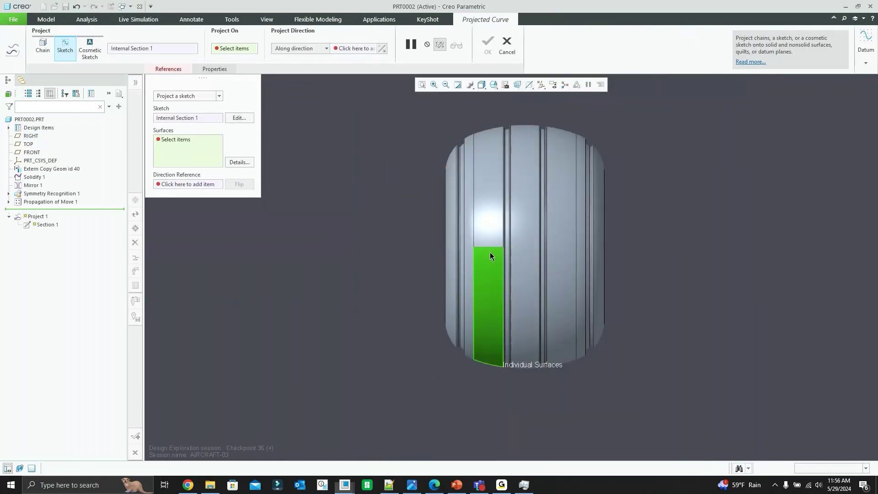
pyautogui.keyDown('ctrl'); pyautogui.click(495, 219); pyautogui.keyUp('ctrl')
pyautogui.moveTo(495, 218); pyautogui.dragTo(414, 226, button='middle')
pyautogui.click(204, 185)
pyautogui.click(300, 48)
pyautogui.click(312, 70)
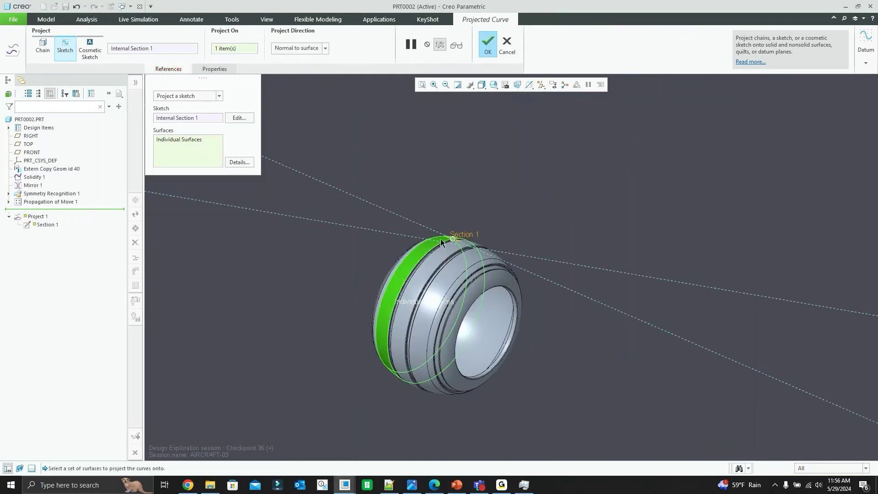
pyautogui.scroll(2, 451, 262)
pyautogui.moveTo(450, 261); pyautogui.dragTo(440, 297, button='middle')
pyautogui.scroll(2, 449, 210)
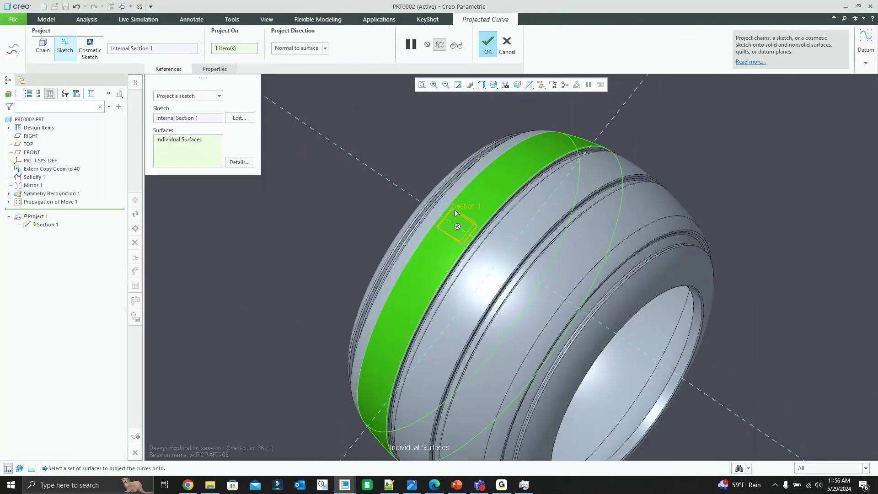
pyautogui.scroll(2, 454, 210)
pyautogui.scroll(-4, 453, 212)
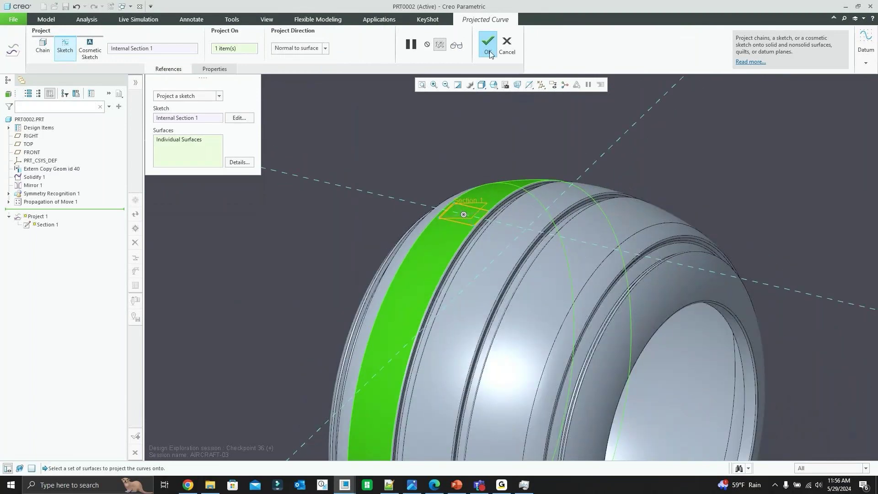
pyautogui.click(488, 45)
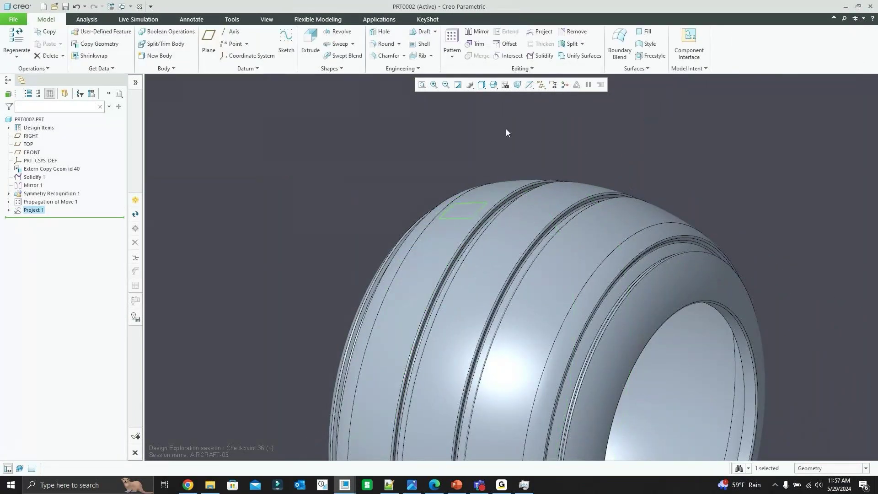
# Step: Start a surface offset and set its offset type to With Draft
pyautogui.scroll(-3, 568, 208)
pyautogui.moveTo(568, 208); pyautogui.dragTo(560, 221, button='middle')
pyautogui.scroll(2, 560, 221)
pyautogui.moveTo(504, 177); pyautogui.dragTo(518, 188, button='middle')
pyautogui.moveTo(518, 189); pyautogui.dragTo(498, 188, button='middle')
pyautogui.click(509, 45)
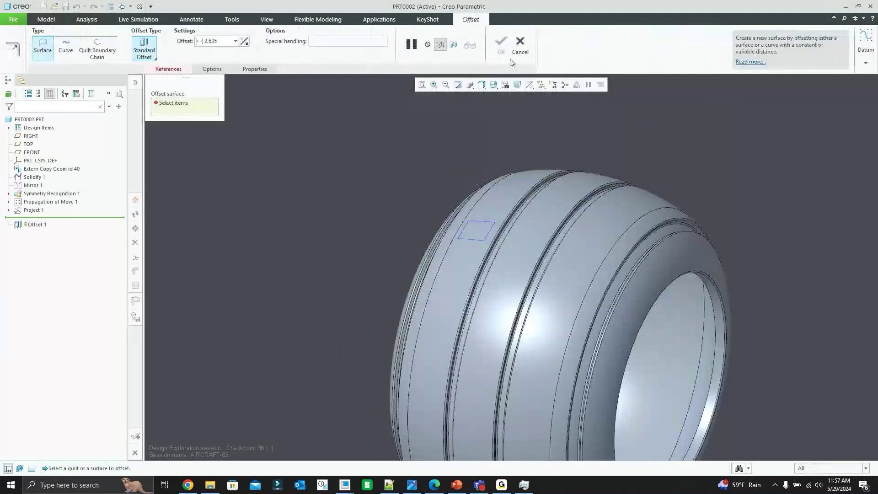
pyautogui.click(153, 54)
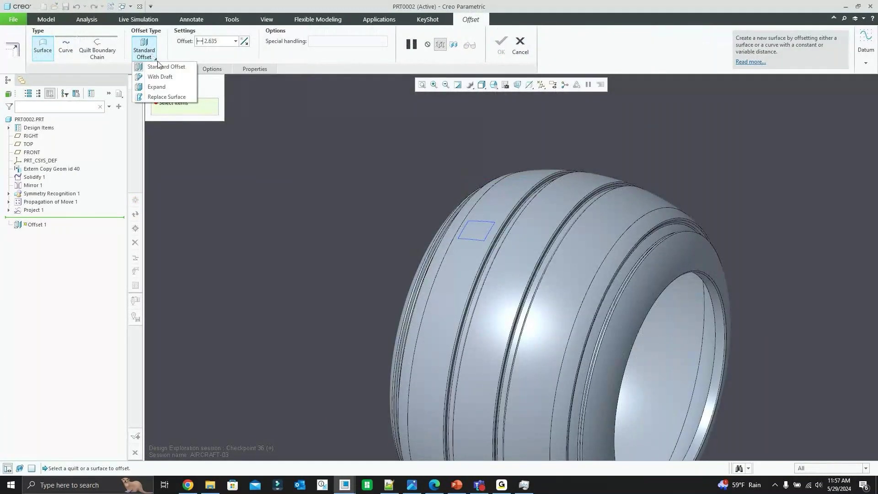
pyautogui.click(165, 76)
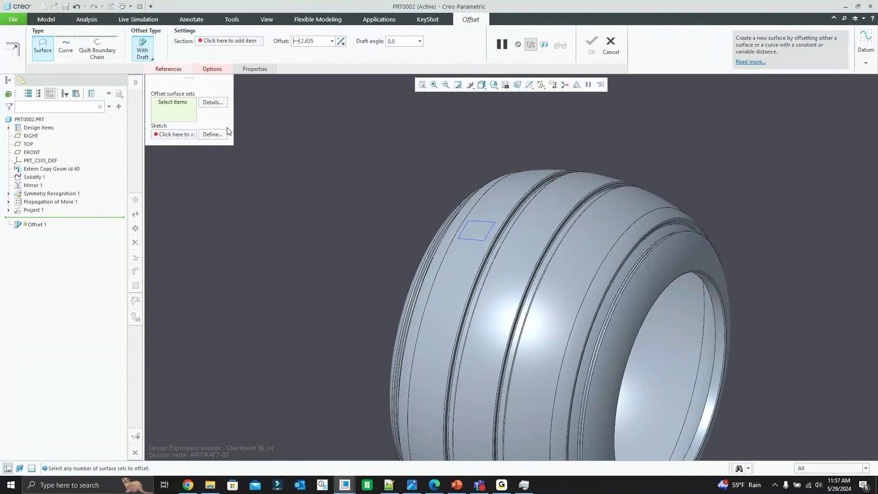
# Step: Define the draft offset's section on the TOP plane by projecting the rectangular curve loop into the sketch
pyautogui.click(213, 134)
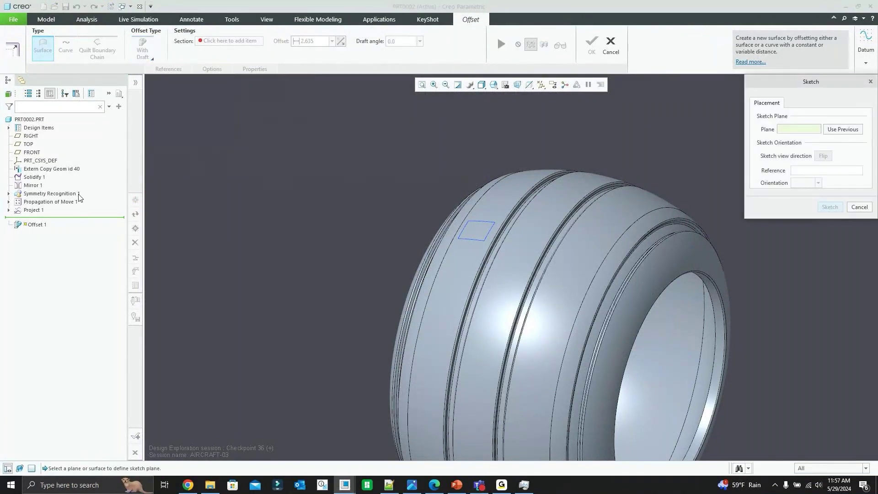
pyautogui.click(29, 145)
pyautogui.click(832, 207)
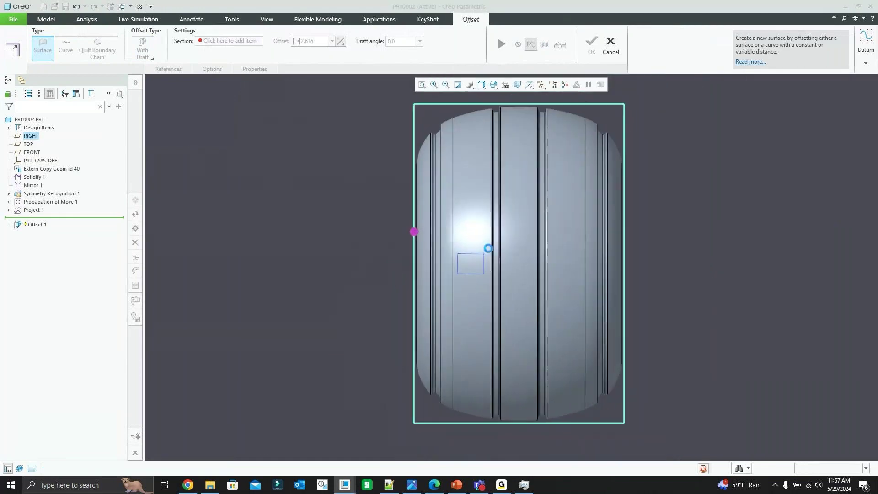
pyautogui.scroll(-5, 465, 262)
pyautogui.click(361, 56)
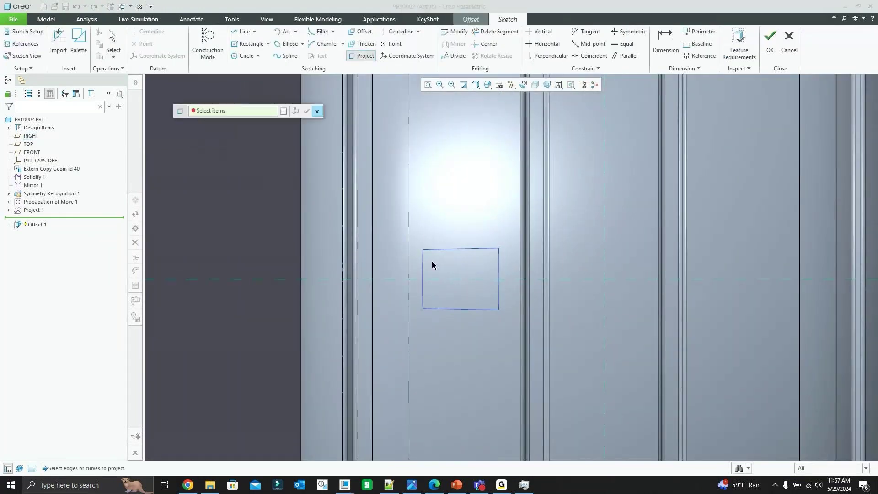
pyautogui.click(443, 251)
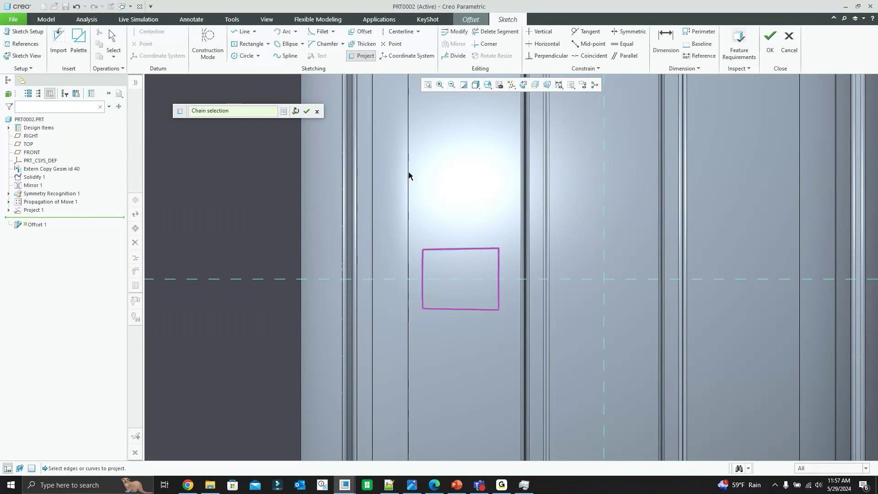
pyautogui.click(306, 111)
pyautogui.click(770, 51)
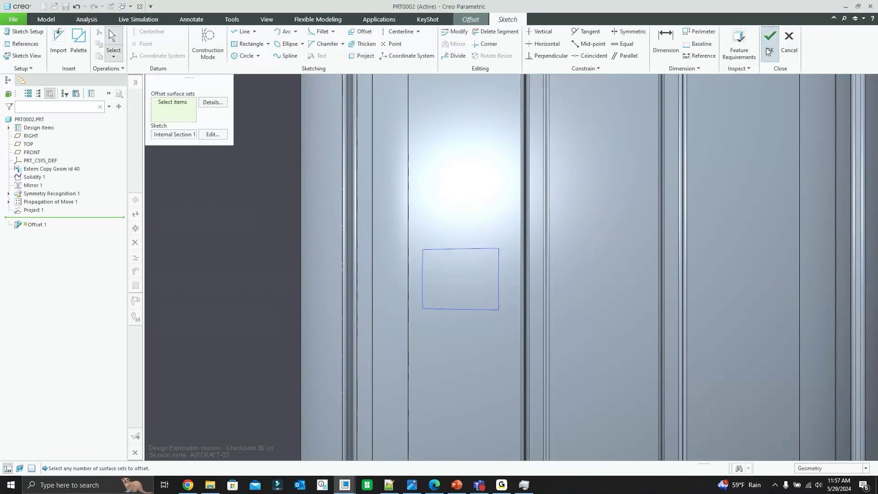
# Step: Examine the rectangular curve and the surrounding tread surfaces from several angles
pyautogui.scroll(3, 486, 245)
pyautogui.moveTo(487, 245)
pyautogui.mouseDown(button='middle')
pyautogui.moveTo(494, 231)
pyautogui.moveTo(474, 200)
pyautogui.moveTo(453, 202)
pyautogui.mouseUp(button='middle')
pyautogui.scroll(3, 453, 202)
pyautogui.scroll(2, 489, 280)
pyautogui.scroll(-2, 507, 313)
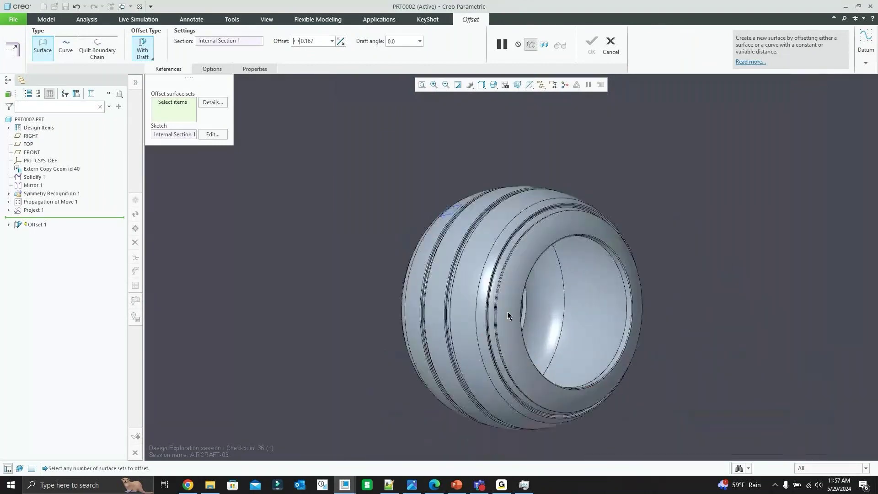
pyautogui.scroll(-1, 507, 312)
pyautogui.moveTo(506, 313); pyautogui.dragTo(462, 247, button='middle')
pyautogui.scroll(4, 462, 247)
pyautogui.moveTo(503, 321); pyautogui.dragTo(521, 361, button='middle')
pyautogui.scroll(-3, 489, 219)
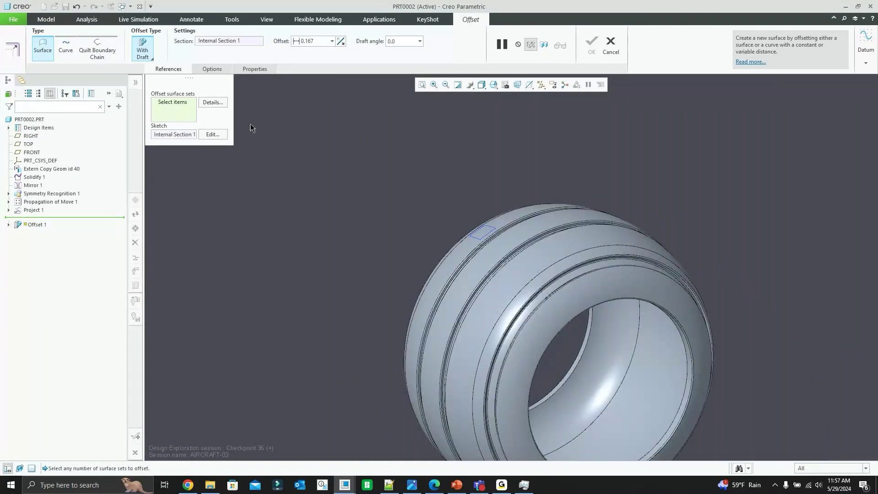
# Step: Set the draft offset's side surfaces normal to Sketch and their profile to Straight
pyautogui.click(211, 68)
pyautogui.click(208, 136)
pyautogui.click(218, 127)
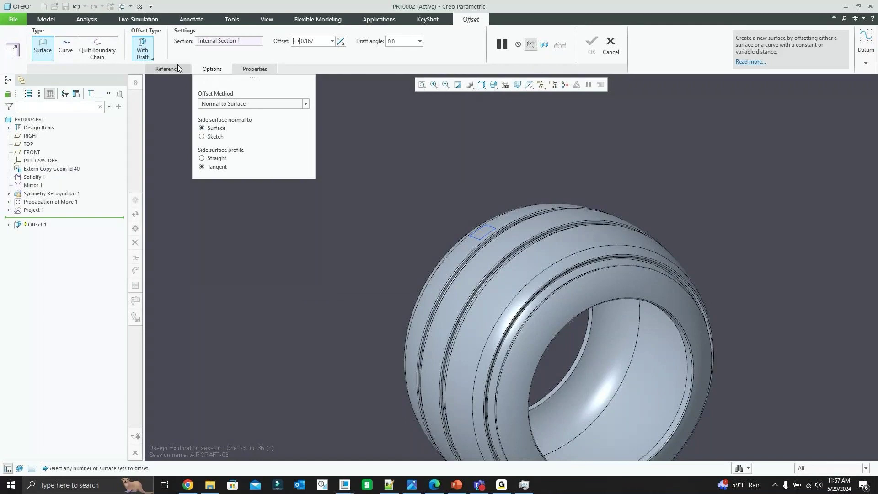
pyautogui.moveTo(517, 286)
pyautogui.mouseDown(button='middle')
pyautogui.moveTo(529, 257)
pyautogui.moveTo(512, 256)
pyautogui.mouseUp(button='middle')
pyautogui.click(212, 136)
pyautogui.click(217, 159)
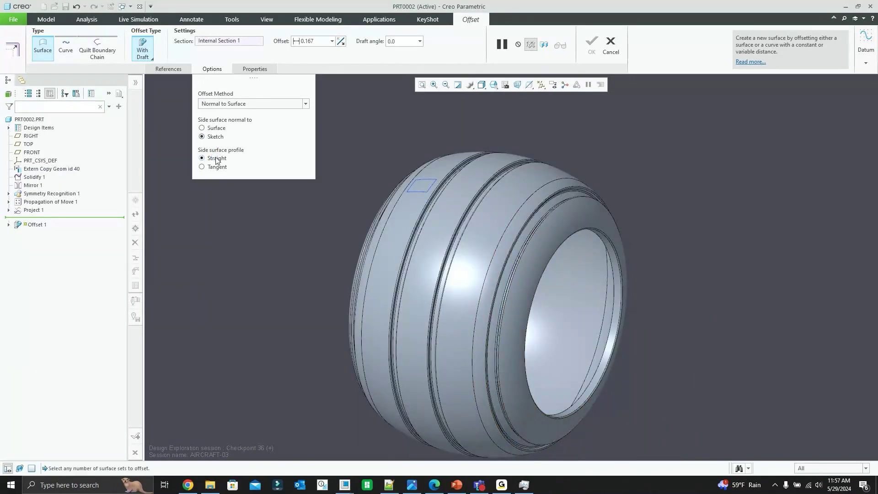
# Step: Reopen the draft offset's section sketch and check its rectangle against the curved tread
pyautogui.click(180, 67)
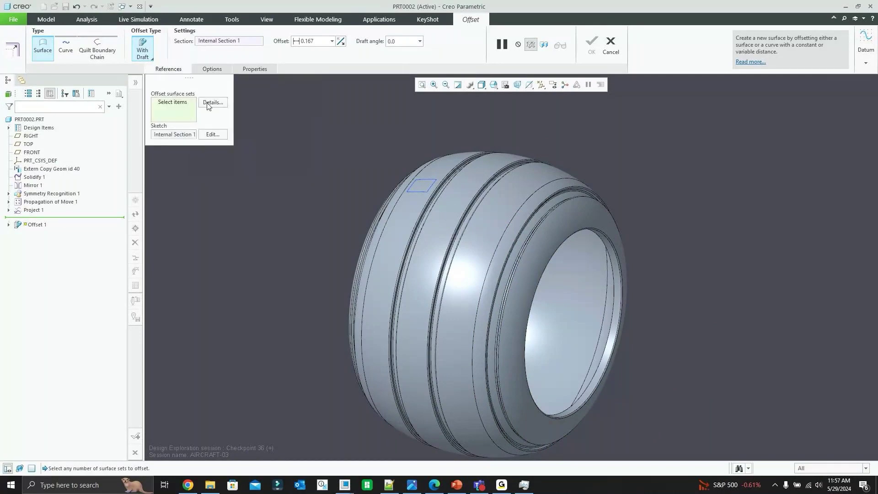
pyautogui.click(213, 134)
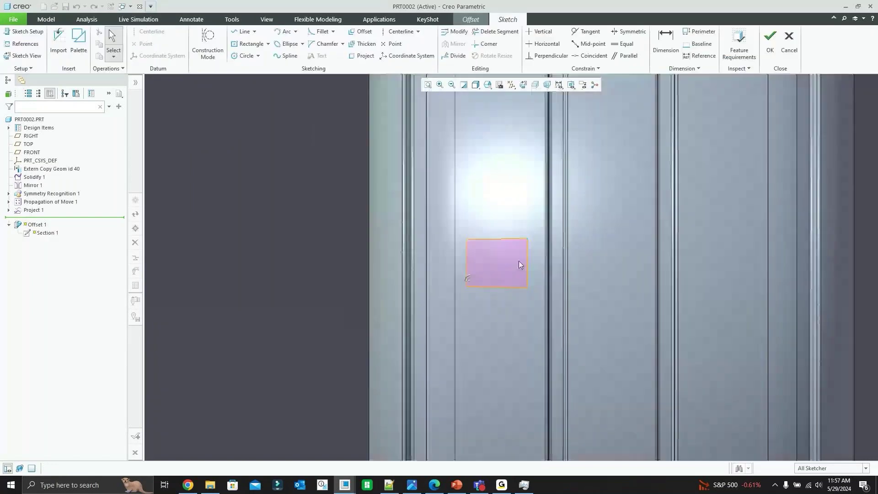
pyautogui.moveTo(518, 260)
pyautogui.mouseDown(button='middle')
pyautogui.moveTo(515, 188)
pyautogui.moveTo(484, 213)
pyautogui.mouseUp(button='middle')
pyautogui.scroll(-3, 541, 171)
pyautogui.moveTo(540, 171)
pyautogui.mouseDown(button='middle')
pyautogui.moveTo(525, 127)
pyautogui.moveTo(508, 127)
pyautogui.mouseUp(button='middle')
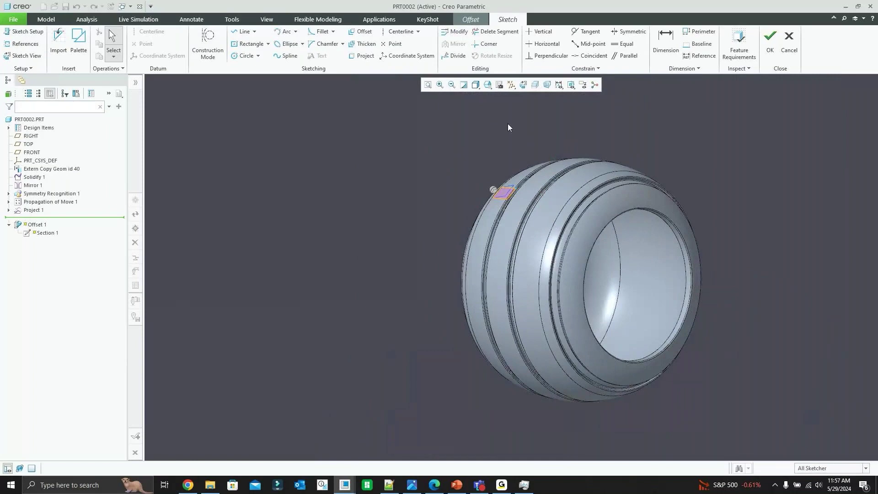
pyautogui.click(770, 43)
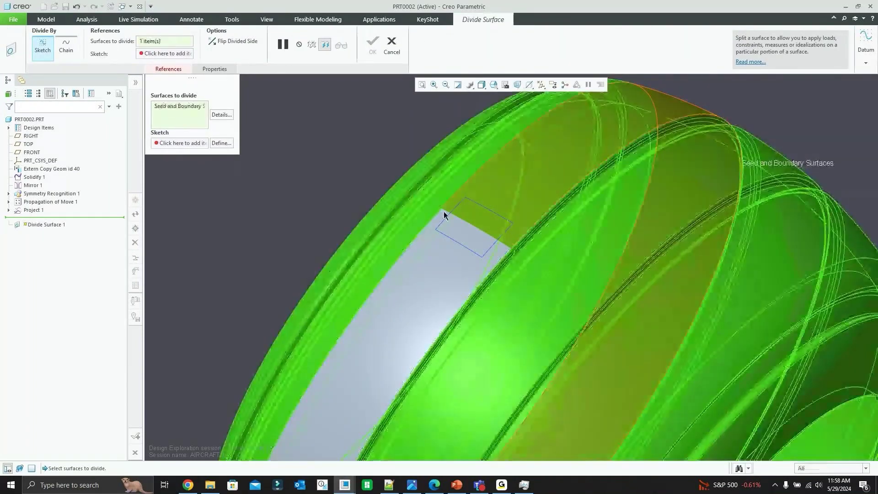
# Step: Divide the outer tread strip using the projected rectangular curve as the dividing chain
pyautogui.click(479, 209)
pyautogui.press('capslock')
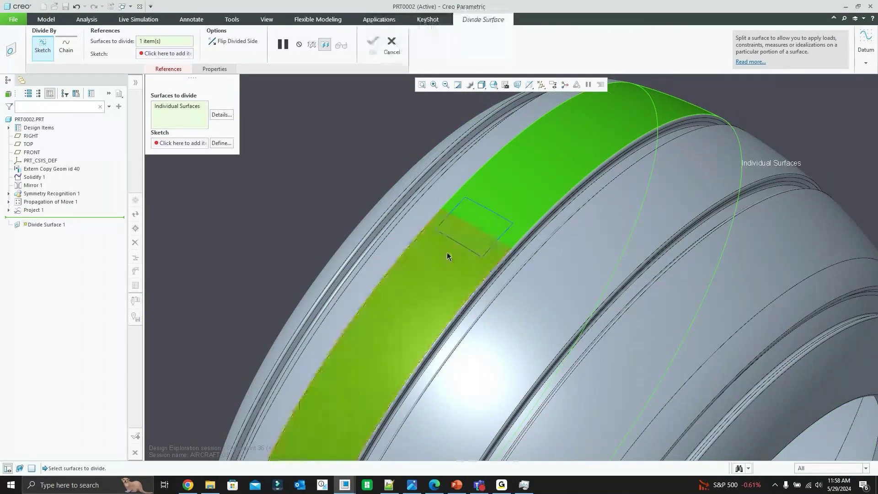
pyautogui.click(183, 144)
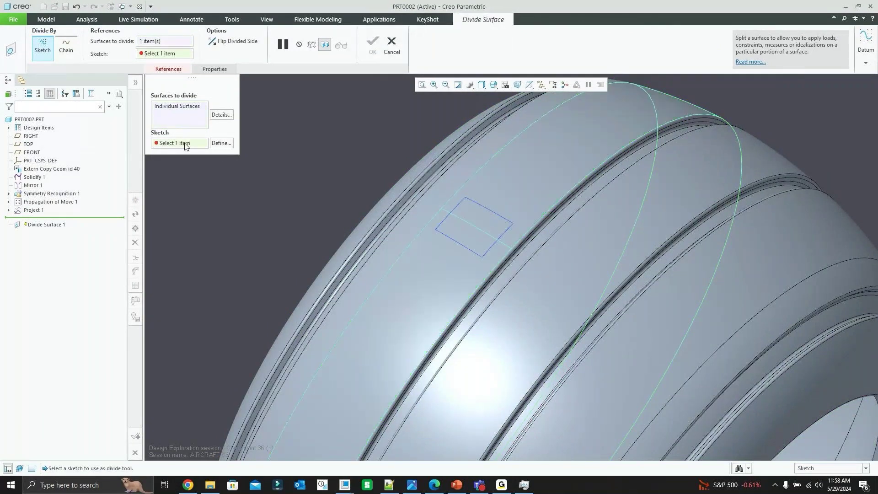
pyautogui.click(67, 47)
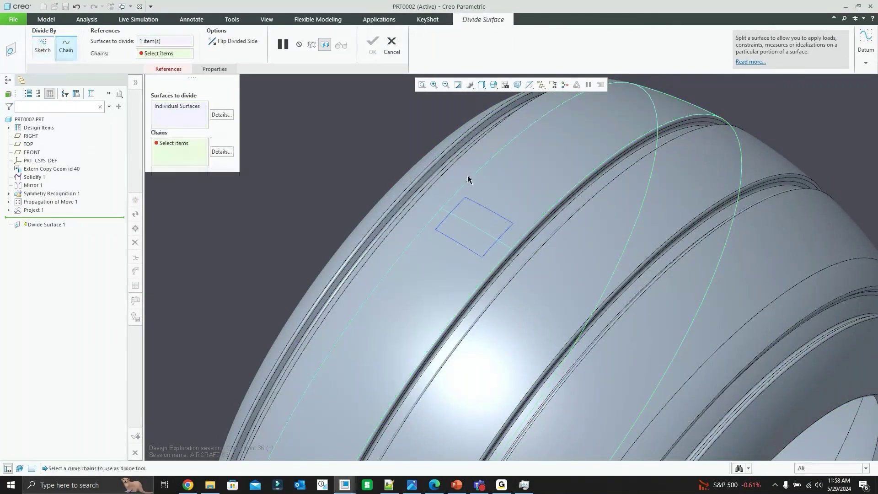
pyautogui.click(487, 213)
pyautogui.moveTo(389, 183); pyautogui.dragTo(383, 65, button='middle')
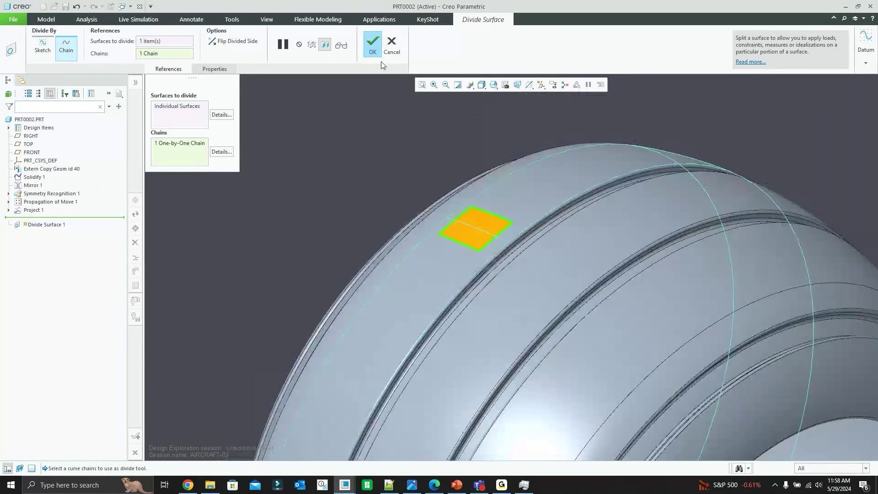
pyautogui.click(373, 45)
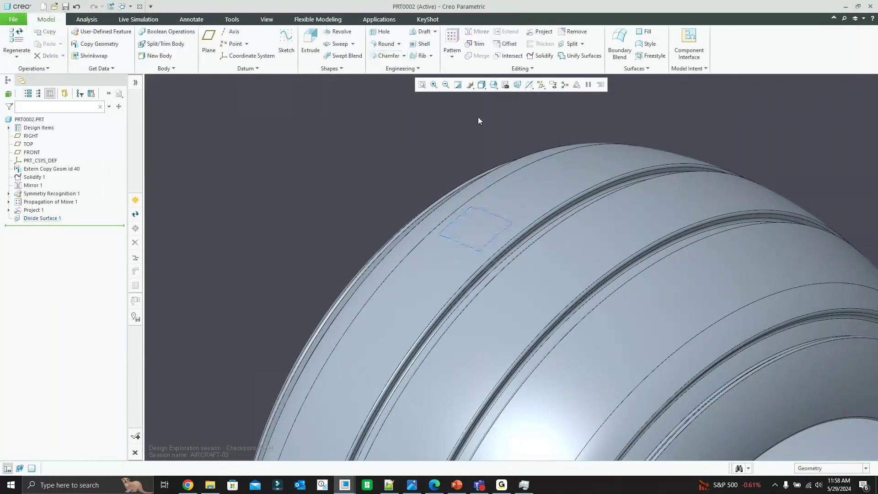
# Step: Offset the divided rectangular patch outward by 0.219 as a standard surface offset with side surfaces
pyautogui.click(497, 226)
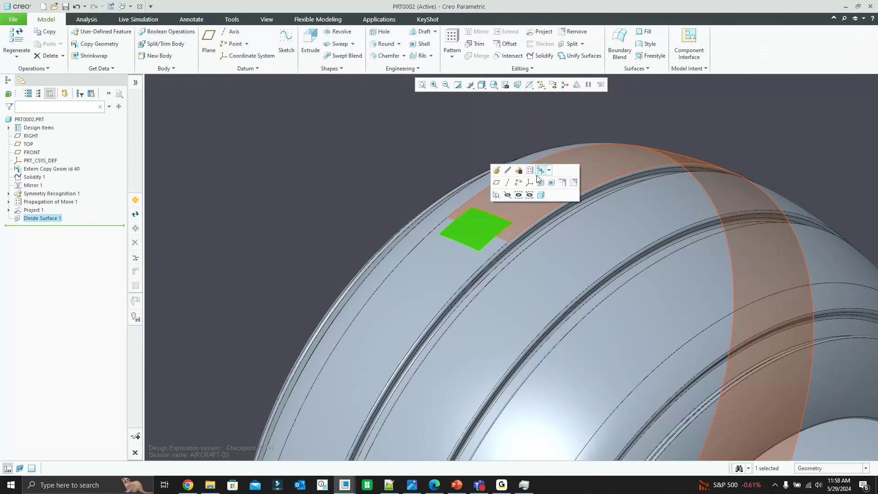
pyautogui.moveTo(434, 156)
pyautogui.mouseDown(button='middle')
pyautogui.moveTo(429, 165)
pyautogui.moveTo(417, 155)
pyautogui.mouseUp(button='middle')
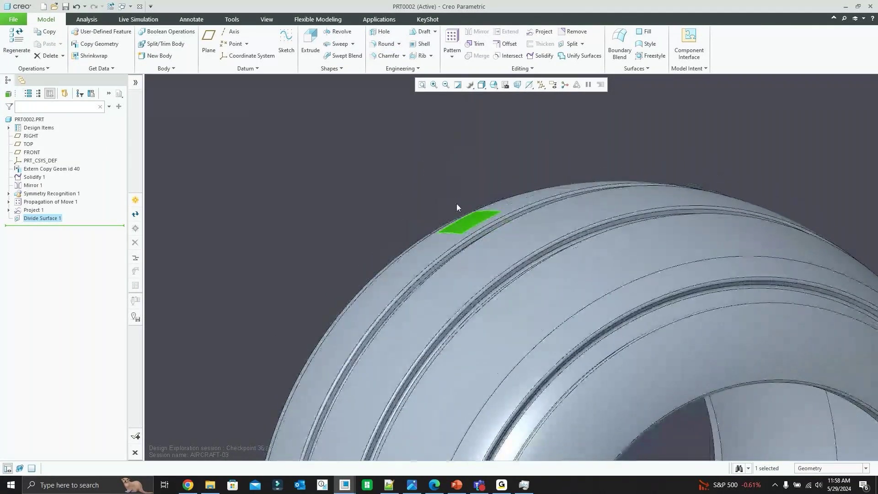
pyautogui.moveTo(456, 204); pyautogui.dragTo(459, 230, button='middle')
pyautogui.click(459, 230)
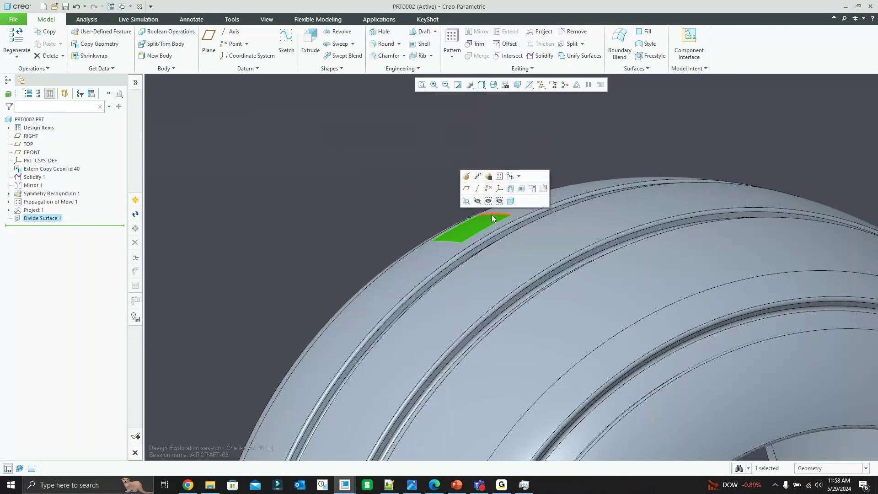
pyautogui.click(534, 190)
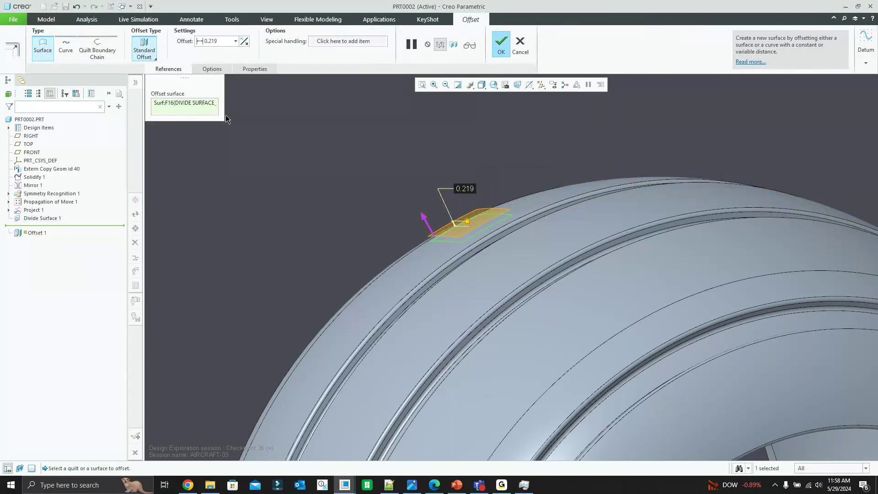
pyautogui.click(149, 59)
pyautogui.click(231, 56)
pyautogui.click(212, 69)
pyautogui.click(220, 199)
pyautogui.click(500, 43)
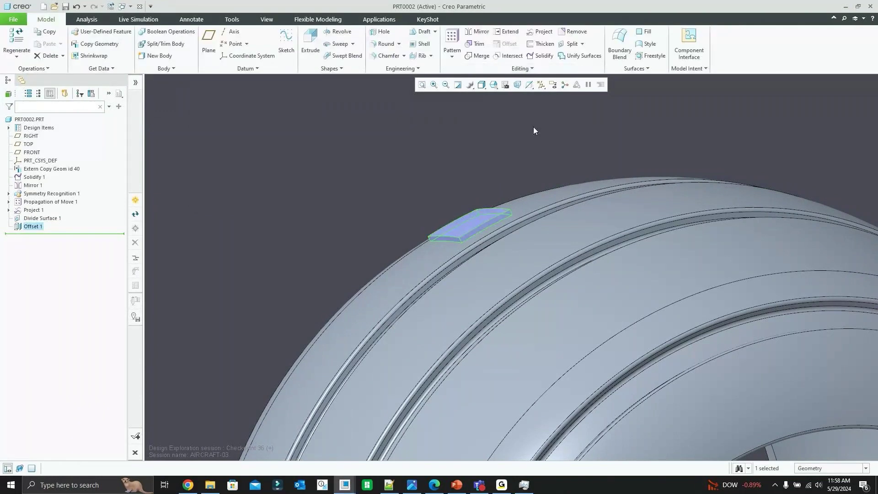
# Step: Copy the two tread strip surfaces surrounding the raised rectangular patch as a new surface
pyautogui.click(542, 198)
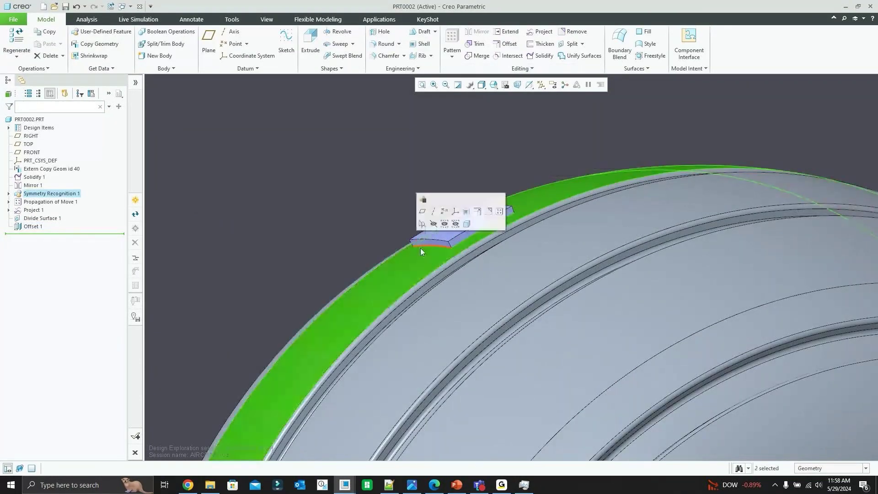
pyautogui.hotkey('ctrl', 'c')
pyautogui.hotkey('ctrl', 'v')
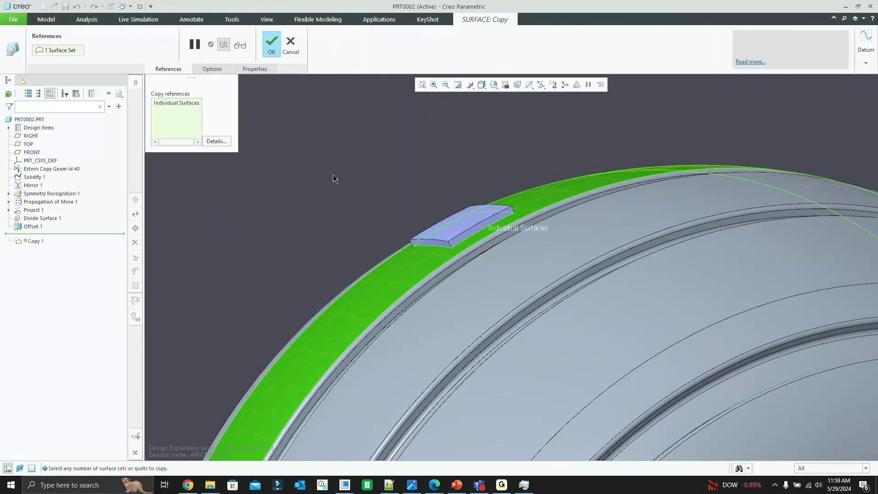
pyautogui.click(272, 42)
pyautogui.moveTo(465, 192); pyautogui.dragTo(470, 205, button='middle')
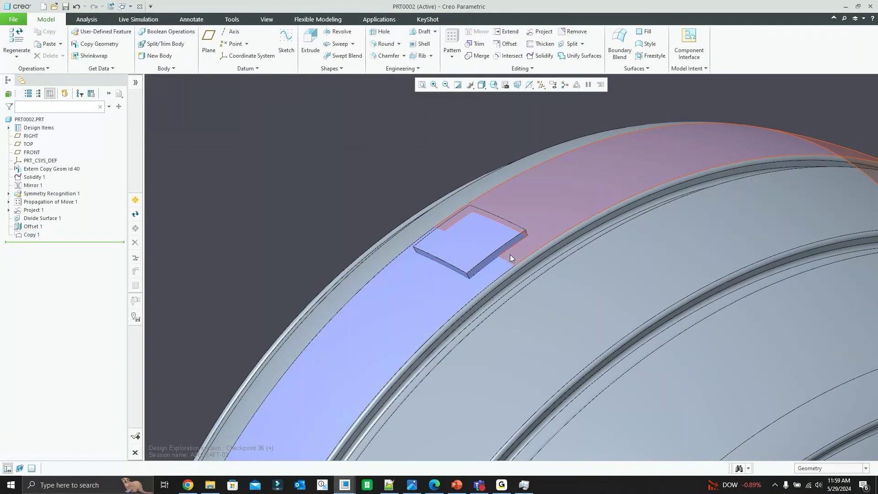
pyautogui.moveTo(483, 221); pyautogui.dragTo(447, 197, button='middle')
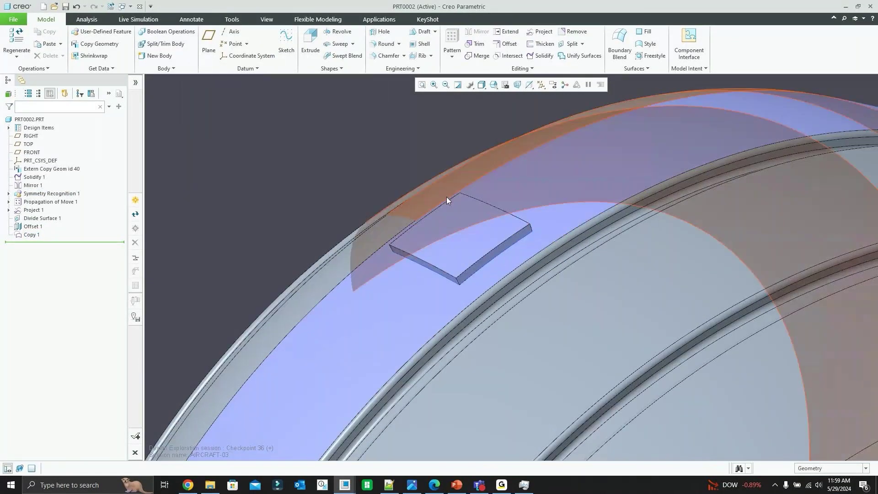
# Step: Try to trim the copied tread strip quilt along the edge chain at the raised block's base
pyautogui.click(476, 44)
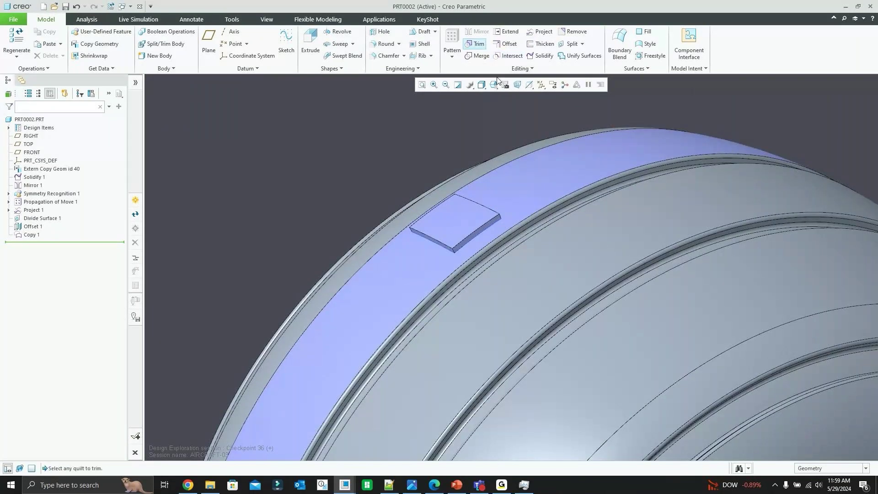
pyautogui.click(168, 68)
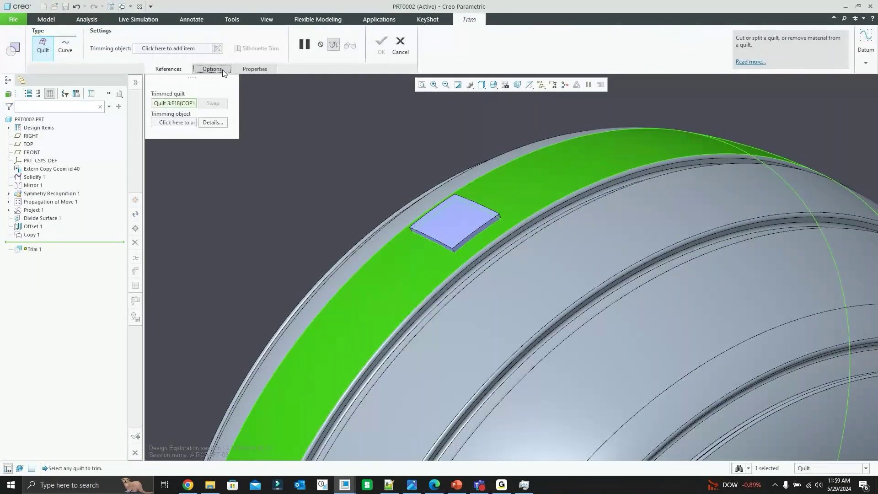
pyautogui.click(223, 70)
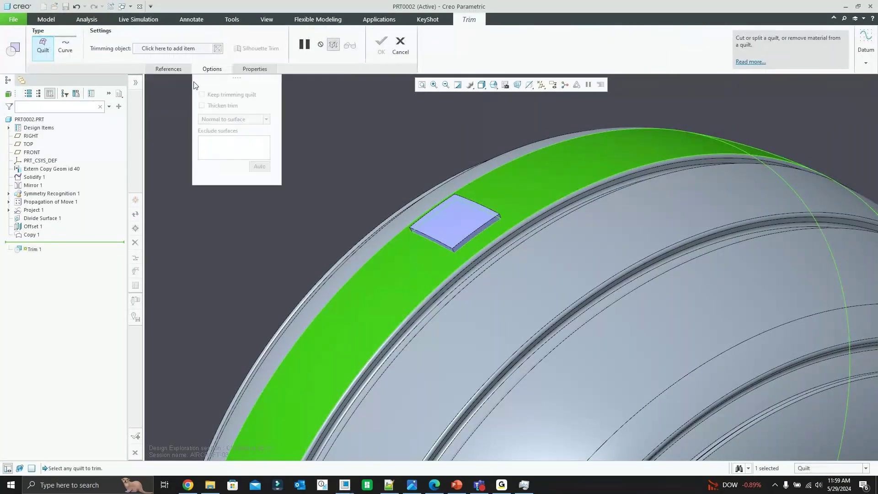
pyautogui.click(137, 52)
pyautogui.click(476, 234)
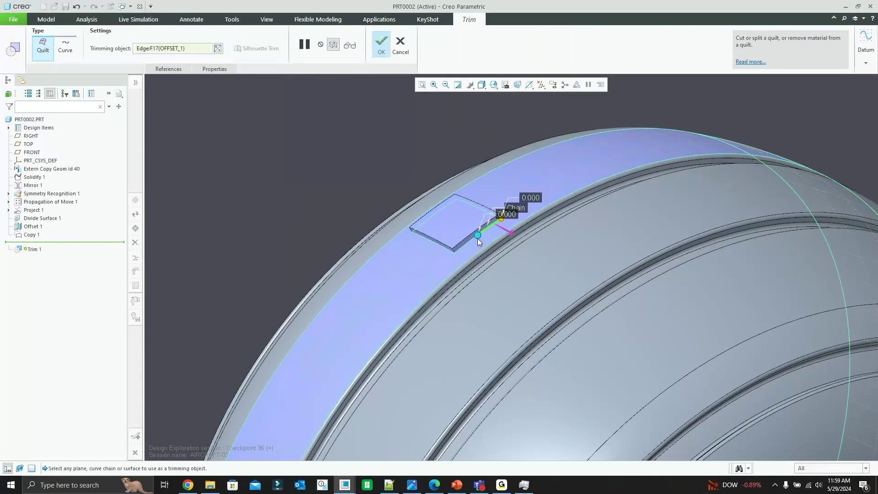
pyautogui.keyDown('shift'); pyautogui.click(477, 235); pyautogui.keyUp('shift')
pyautogui.scroll(2, 477, 235)
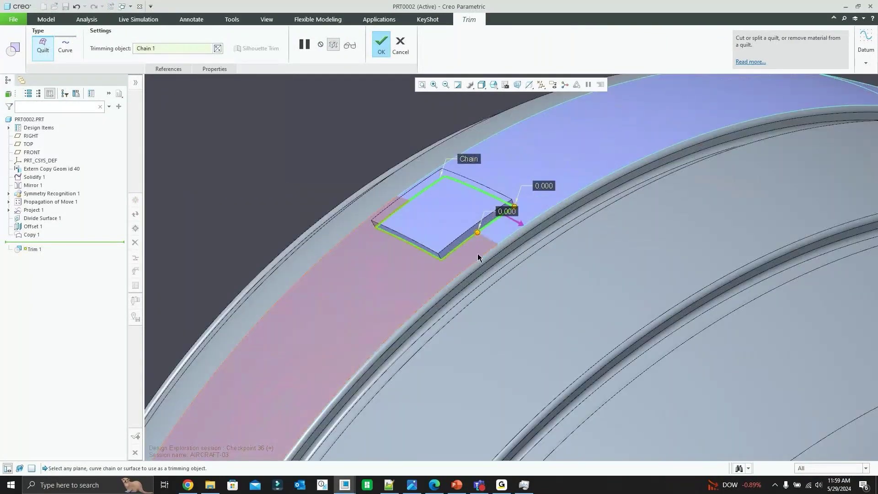
pyautogui.moveTo(477, 254); pyautogui.dragTo(503, 249, button='middle')
pyautogui.click(517, 224)
pyautogui.scroll(-2, 518, 226)
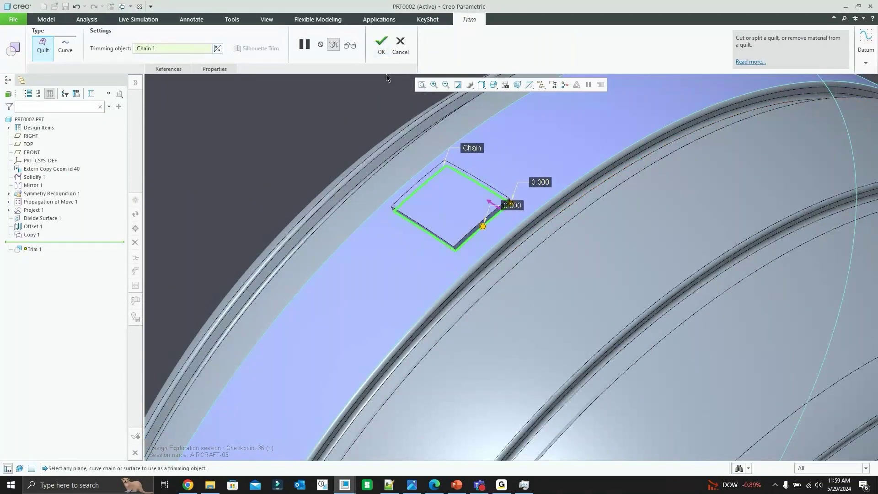
pyautogui.click(381, 44)
pyautogui.click(515, 257)
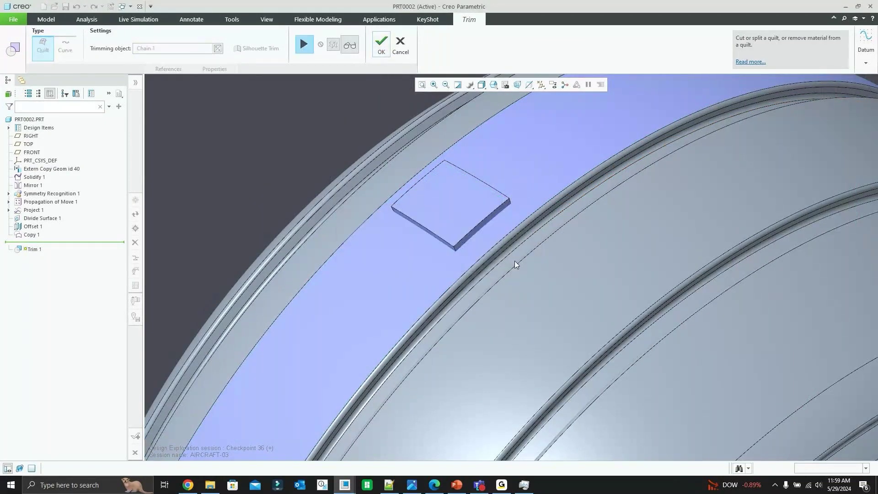
# Step: Retry the edge-chain trim of the copied strip quilt, then discard the trim feature
pyautogui.click(304, 44)
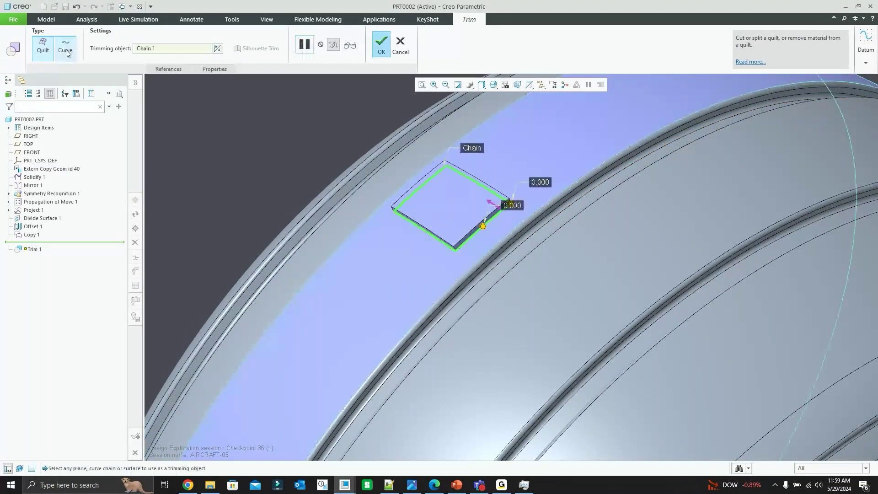
pyautogui.moveTo(500, 178); pyautogui.dragTo(505, 182, button='middle')
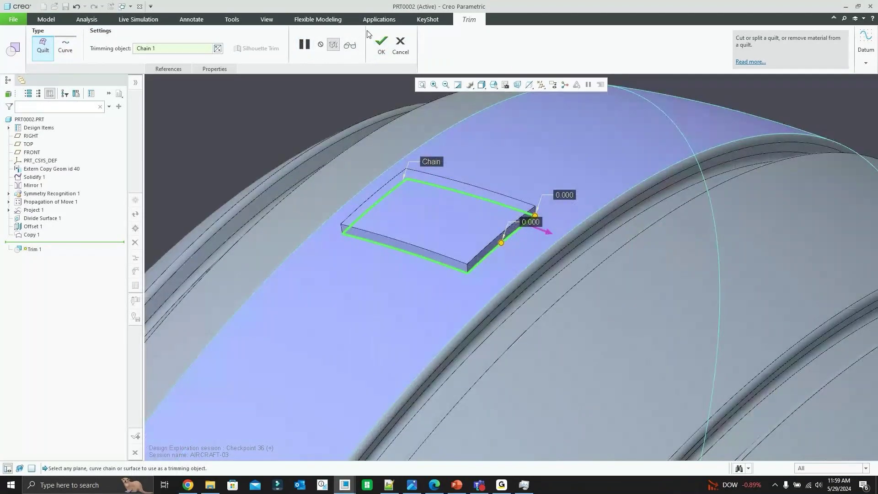
pyautogui.click(384, 46)
pyautogui.click(517, 259)
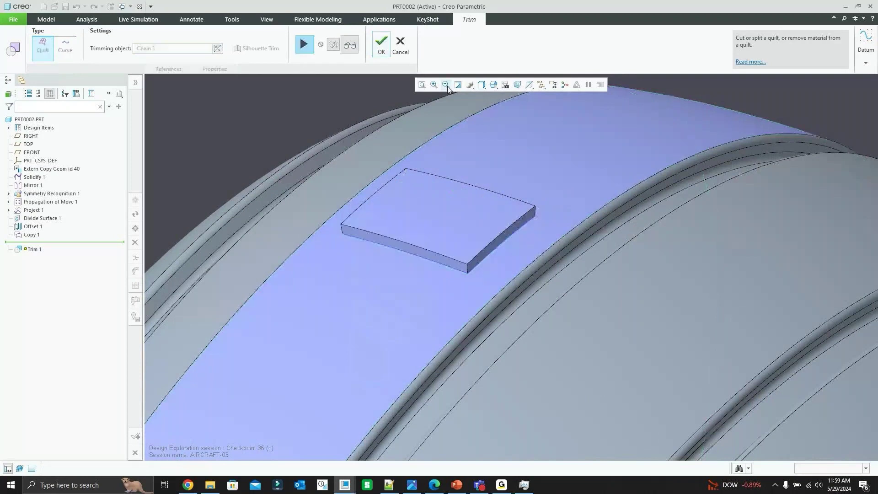
pyautogui.click(400, 45)
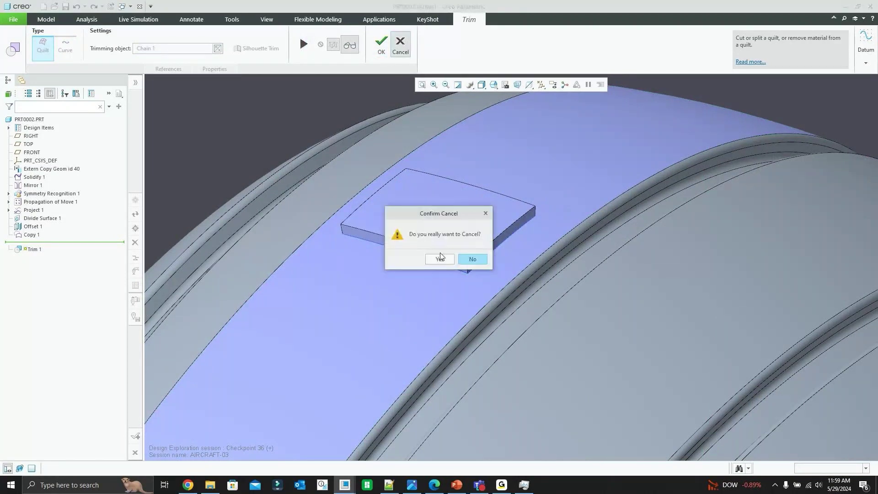
pyautogui.click(439, 258)
# Step: Copy the rectangular boundary chain at the raised block's base as an exact composite curve
pyautogui.click(471, 257)
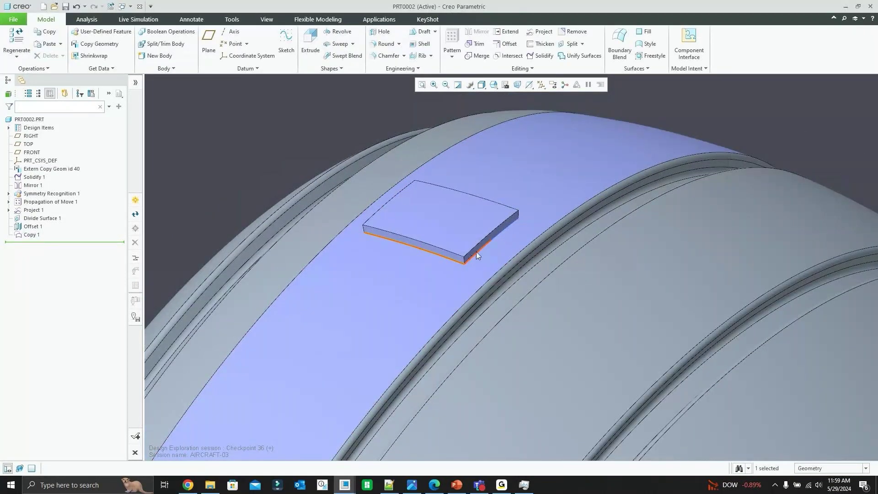
pyautogui.keyDown('shift'); pyautogui.click(426, 283); pyautogui.keyUp('shift')
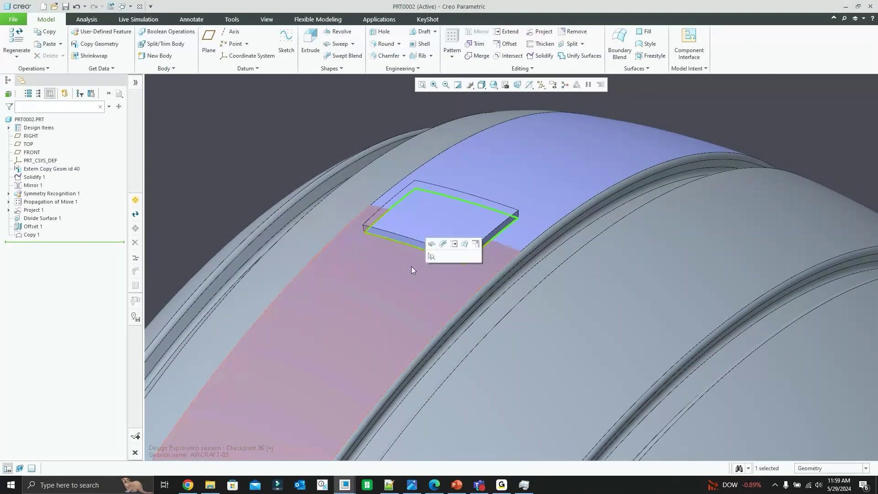
pyautogui.hotkey('ctrl', 'c')
pyautogui.hotkey('ctrl', 'v')
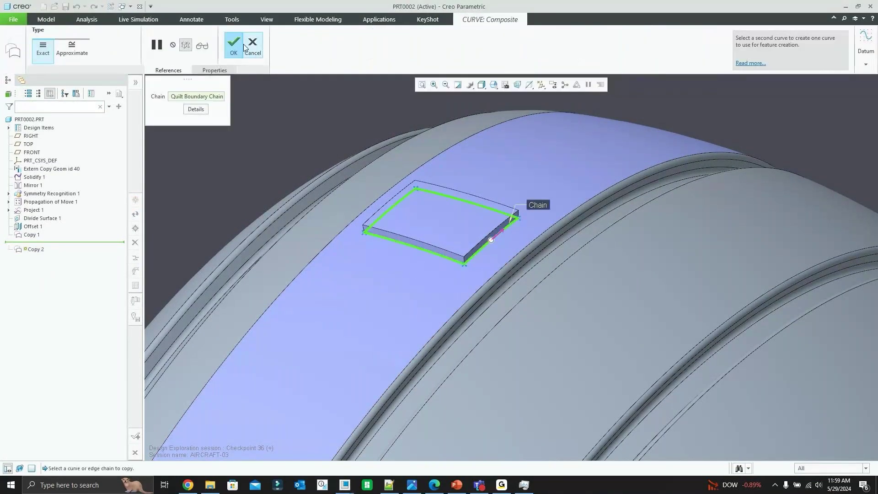
pyautogui.click(234, 44)
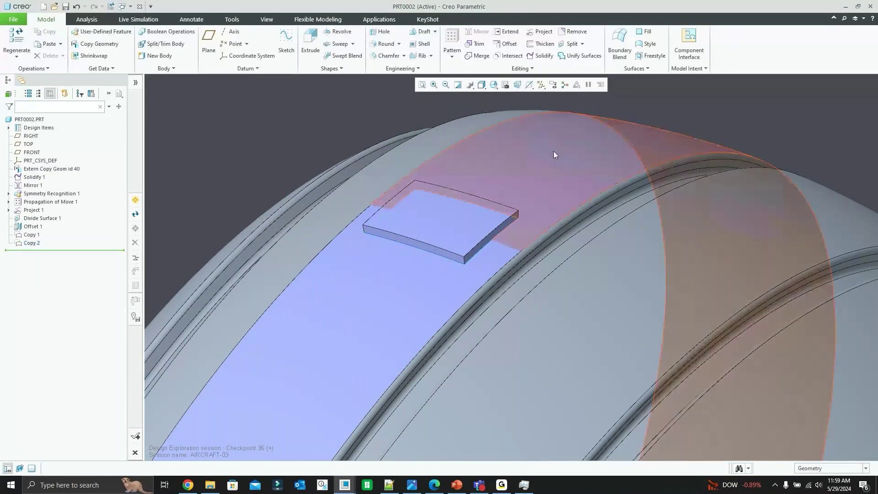
# Step: Filter selection to quilts and try to trim the copied strip quilt with the copied rectangular curve
pyautogui.click(850, 468)
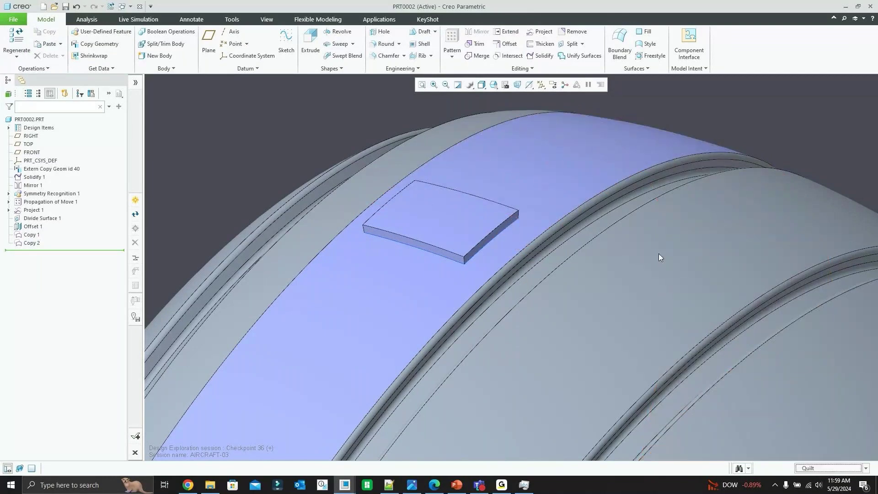
pyautogui.click(820, 424)
pyautogui.click(591, 188)
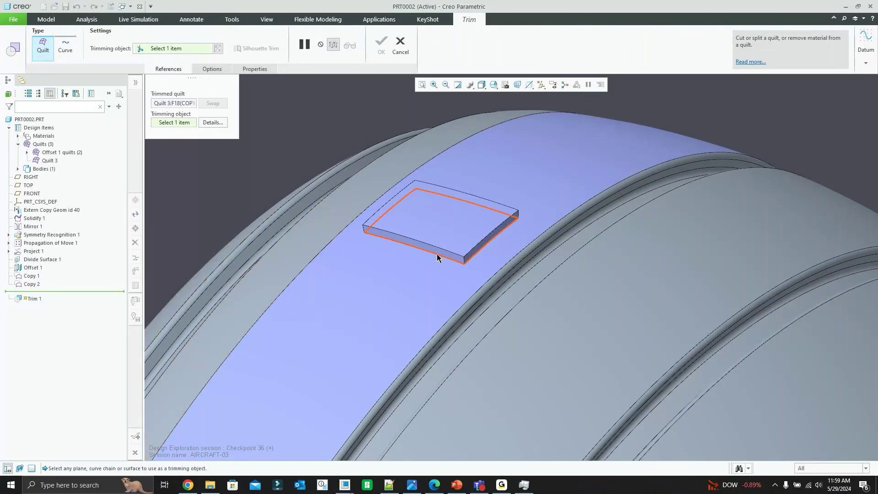
pyautogui.click(437, 254)
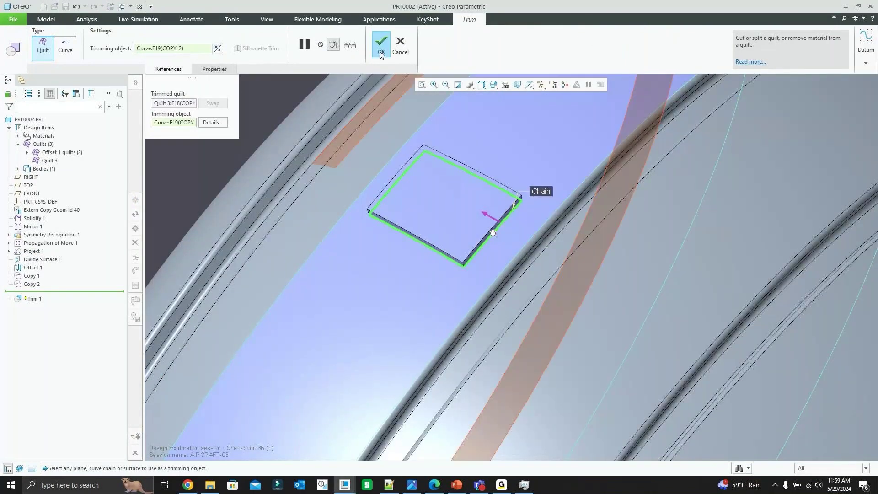
pyautogui.click(381, 52)
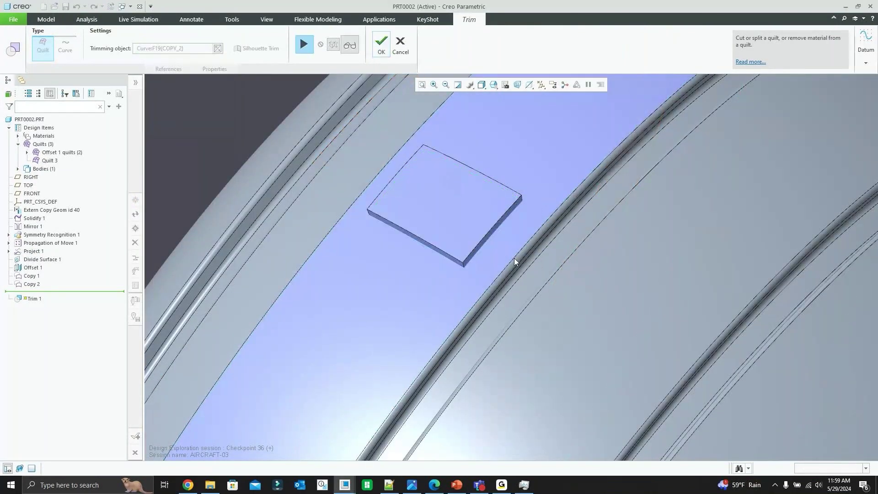
pyautogui.click(400, 45)
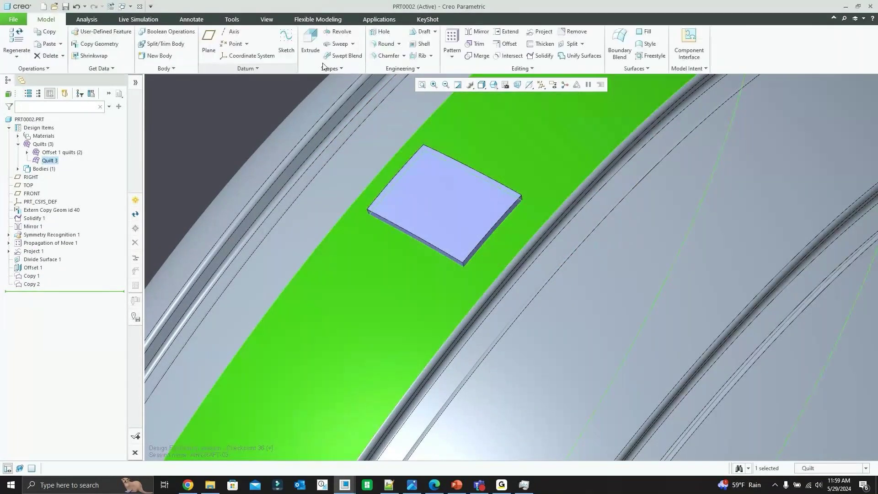
# Step: Merge the two offset quilts forming the raised block's outer face and side walls
pyautogui.click(479, 56)
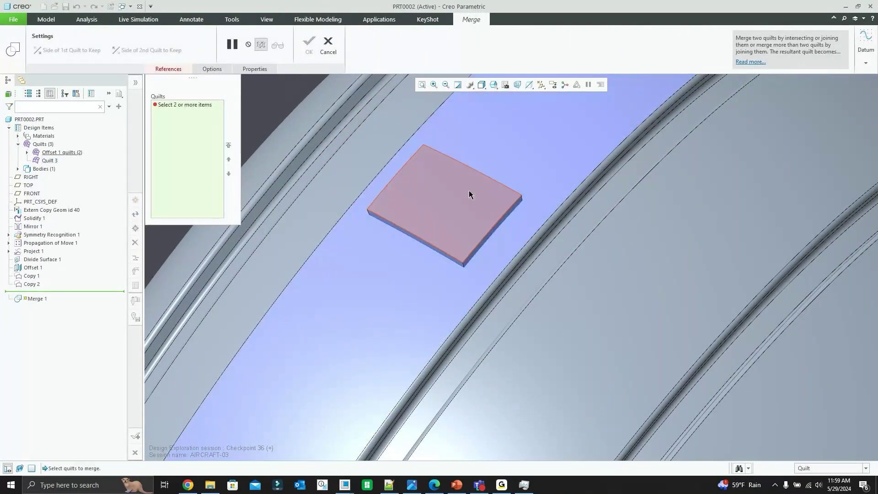
pyautogui.click(468, 190)
pyautogui.moveTo(468, 190)
pyautogui.mouseDown(button='middle')
pyautogui.moveTo(511, 150)
pyautogui.moveTo(492, 169)
pyautogui.moveTo(516, 171)
pyautogui.moveTo(460, 177)
pyautogui.mouseUp(button='middle')
pyautogui.click(499, 199)
pyautogui.middleClick(460, 176)
# Step: Merge the raised block's quilt with the copied tread strip quilt
pyautogui.click(459, 190)
pyautogui.keyDown('ctrl'); pyautogui.click(556, 146); pyautogui.keyUp('ctrl')
pyautogui.click(479, 56)
pyautogui.moveTo(471, 179)
pyautogui.mouseDown(button='middle')
pyautogui.moveTo(455, 179)
pyautogui.moveTo(448, 206)
pyautogui.moveTo(432, 125)
pyautogui.mouseUp(button='middle')
pyautogui.click(430, 21)
pyautogui.click(476, 24)
pyautogui.moveTo(361, 112); pyautogui.dragTo(393, 139, button='middle')
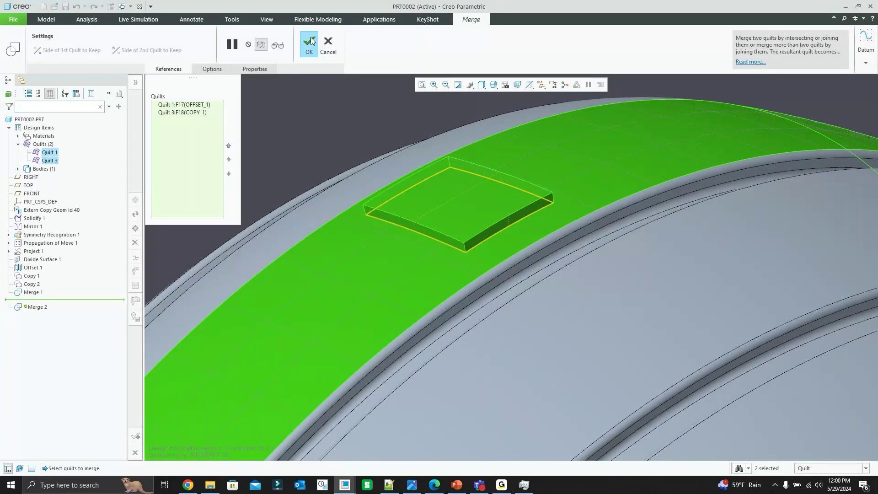
pyautogui.click(311, 41)
# Step: Trim the merged quilt with the copied rectangular curve, keeping only the block portion
pyautogui.click(478, 58)
pyautogui.click(540, 213)
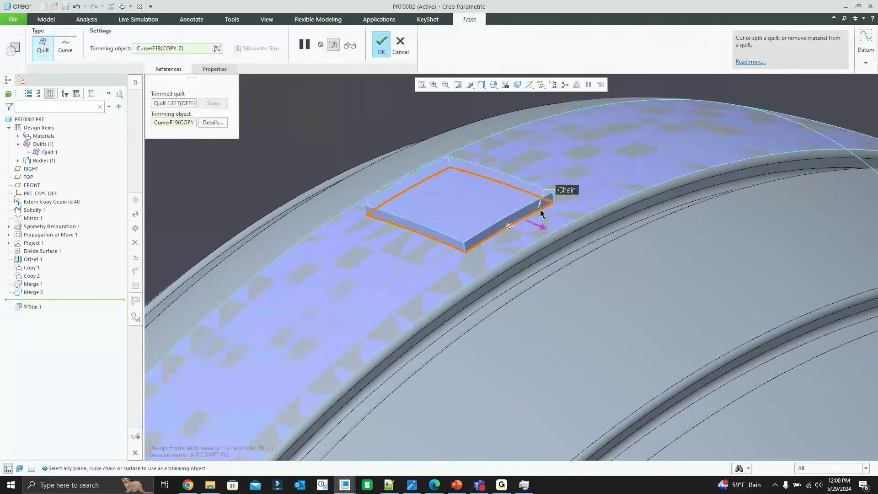
pyautogui.click(380, 48)
pyautogui.click(232, 191)
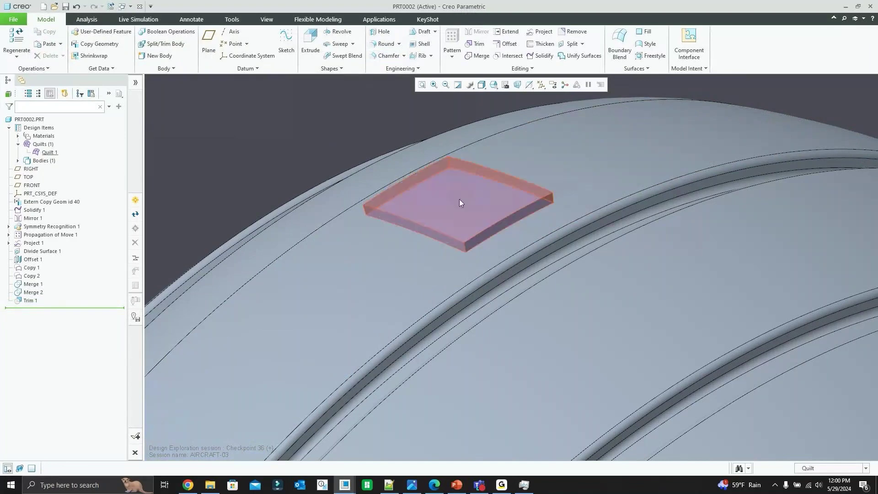
# Step: Solidify the trimmed block quilt with Replace Surface and the material side flipped, and hide the leftover quilt
pyautogui.moveTo(612, 221); pyautogui.dragTo(512, 193, button='middle')
pyautogui.click(511, 194)
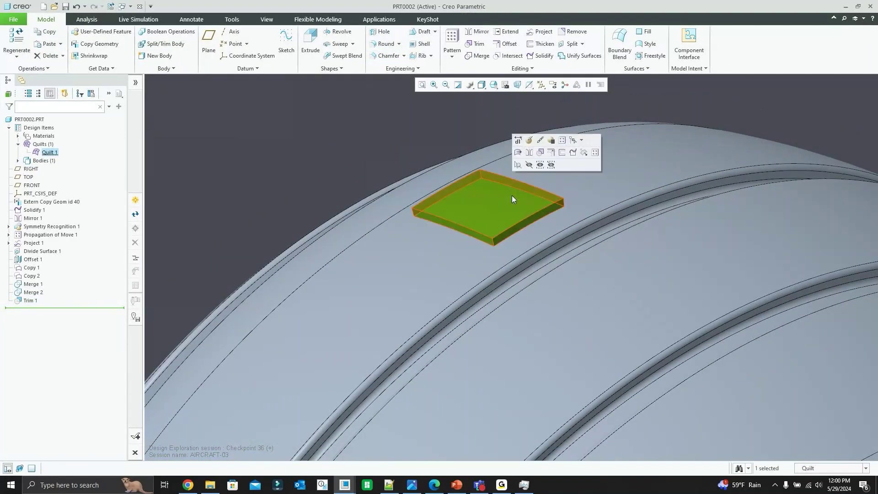
pyautogui.click(545, 57)
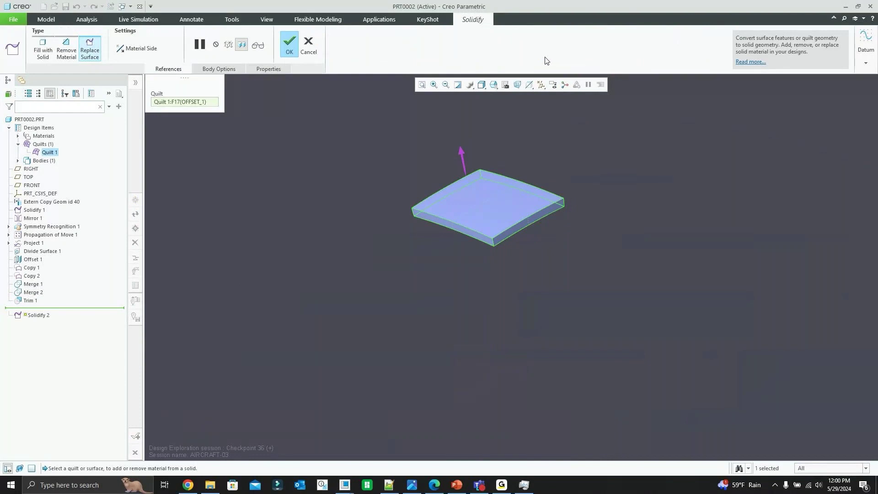
pyautogui.click(145, 48)
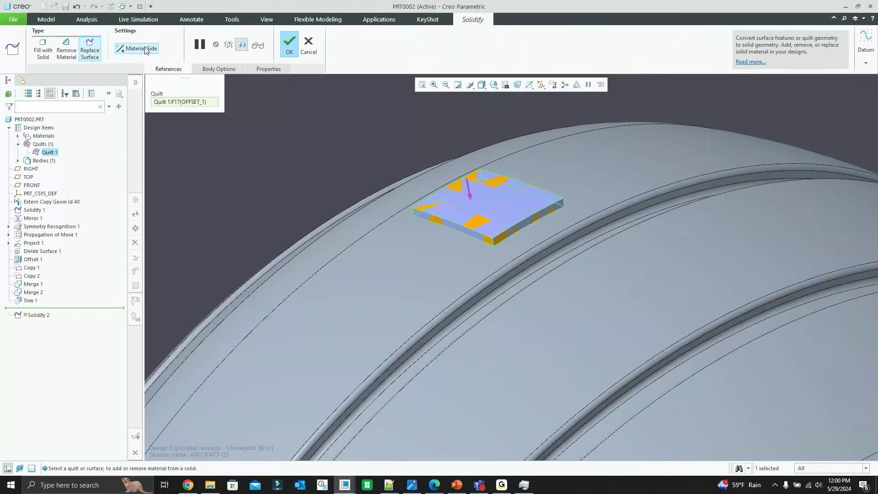
pyautogui.middleClick(344, 145)
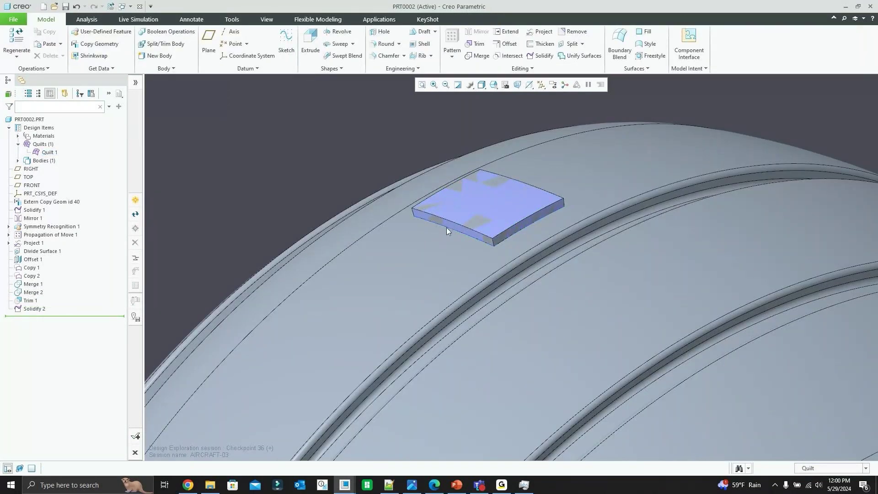
pyautogui.click(520, 187)
pyautogui.click(506, 165)
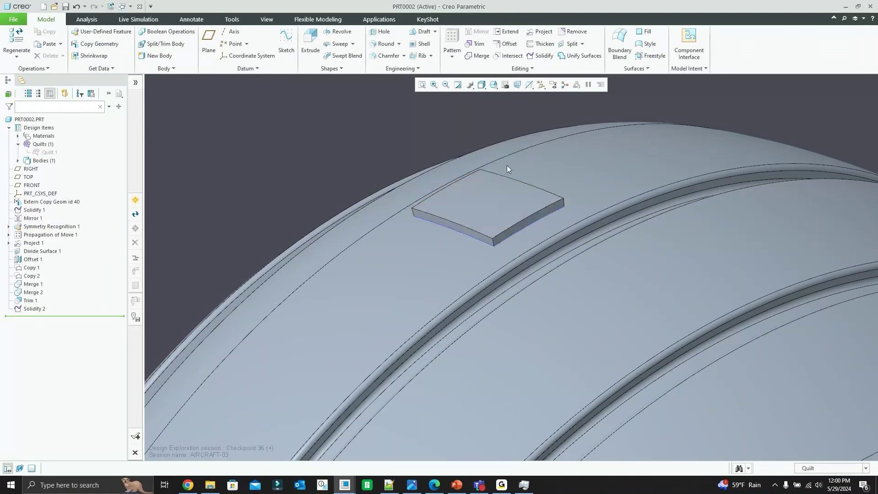
pyautogui.scroll(-3, 506, 166)
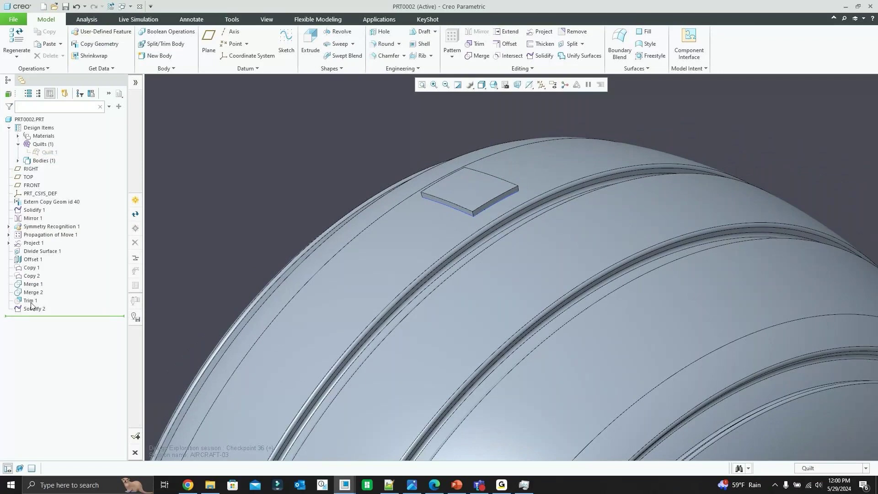
pyautogui.click(31, 307)
pyautogui.scroll(-2, 361, 161)
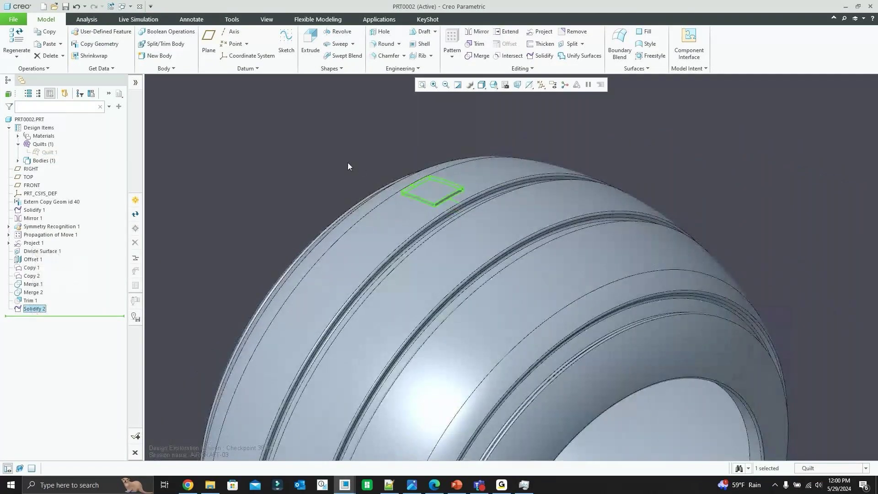
pyautogui.click(344, 163)
pyautogui.moveTo(344, 163)
pyautogui.mouseDown(button='middle')
pyautogui.moveTo(376, 206)
pyautogui.moveTo(331, 197)
pyautogui.moveTo(377, 195)
pyautogui.mouseUp(button='middle')
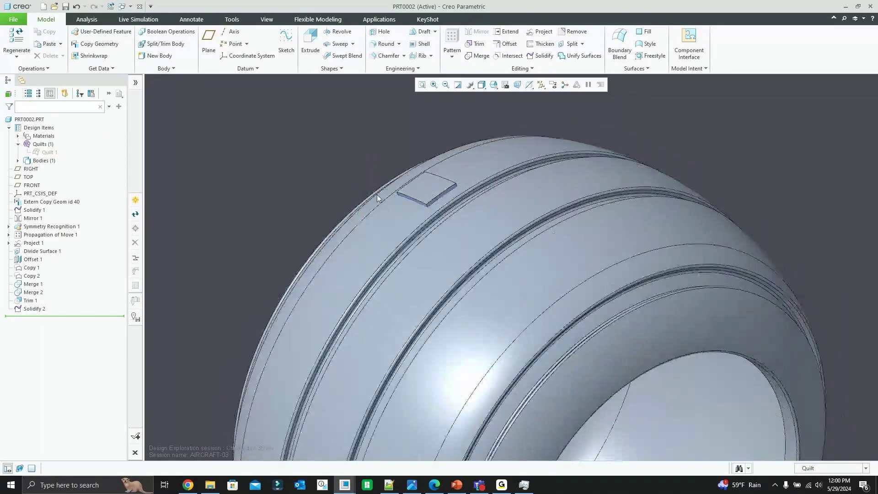
pyautogui.click(820, 468)
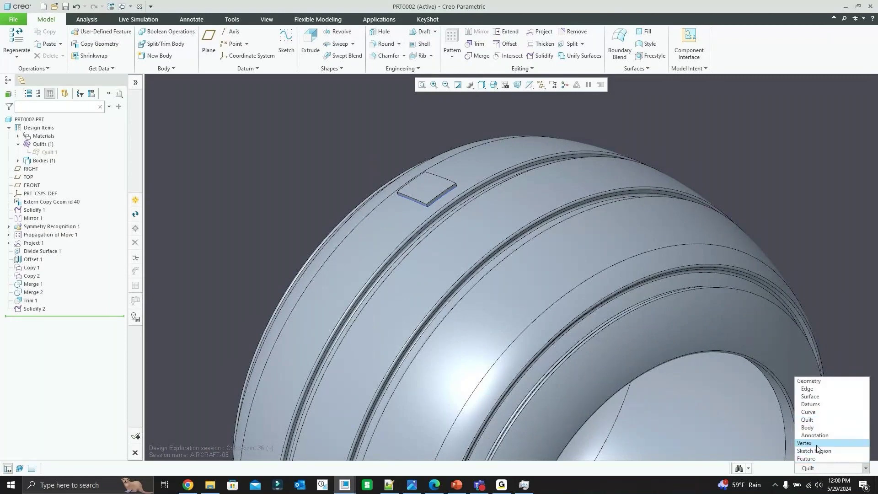
pyautogui.click(807, 428)
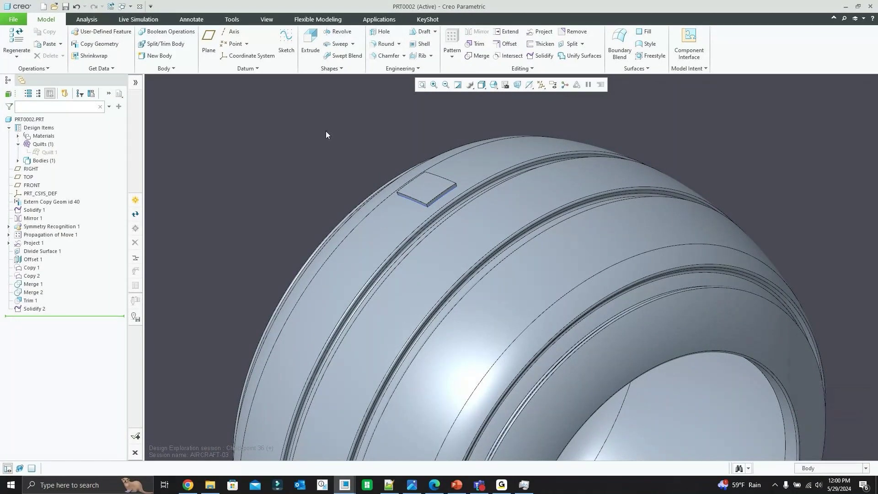
pyautogui.click(315, 21)
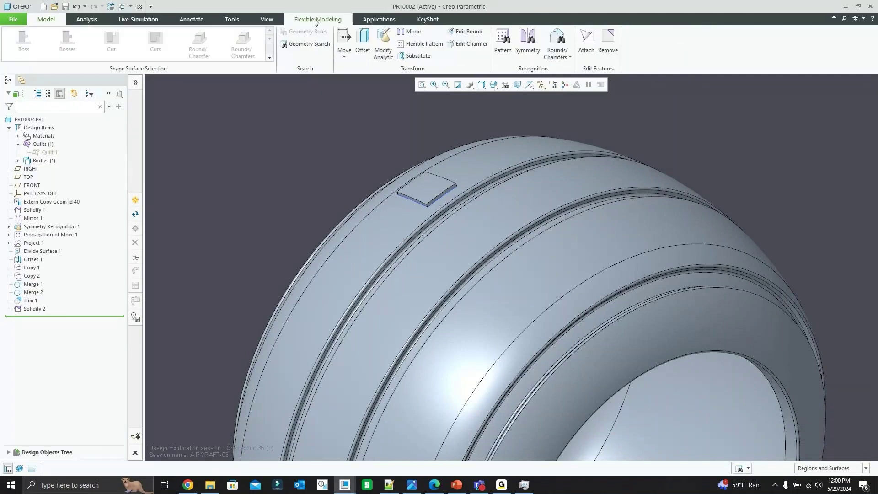
pyautogui.click(419, 190)
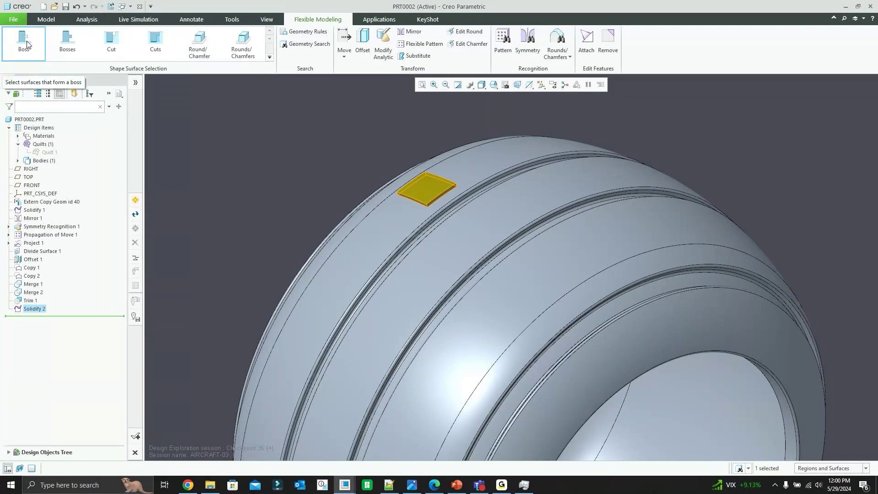
pyautogui.click(252, 157)
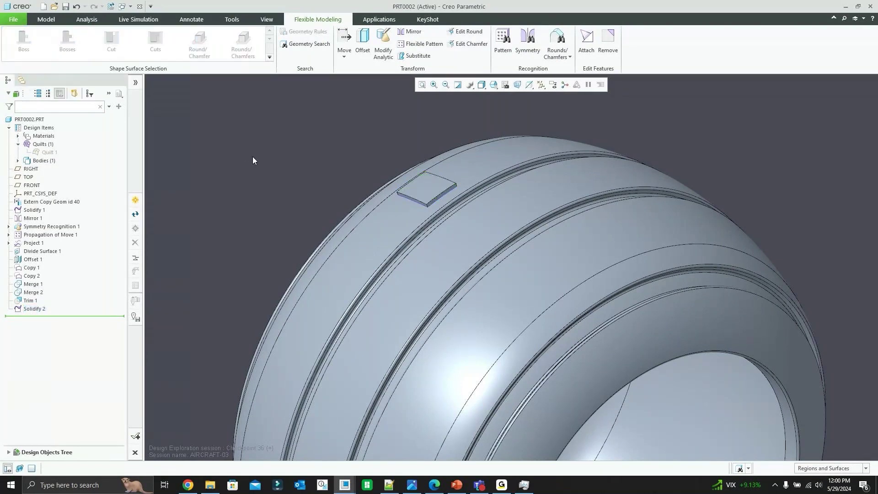
pyautogui.scroll(-2, 306, 168)
# Step: Create a datum axis from the tire's round tread surface and reorder it to sit before the Project 1 feature
pyautogui.click(51, 20)
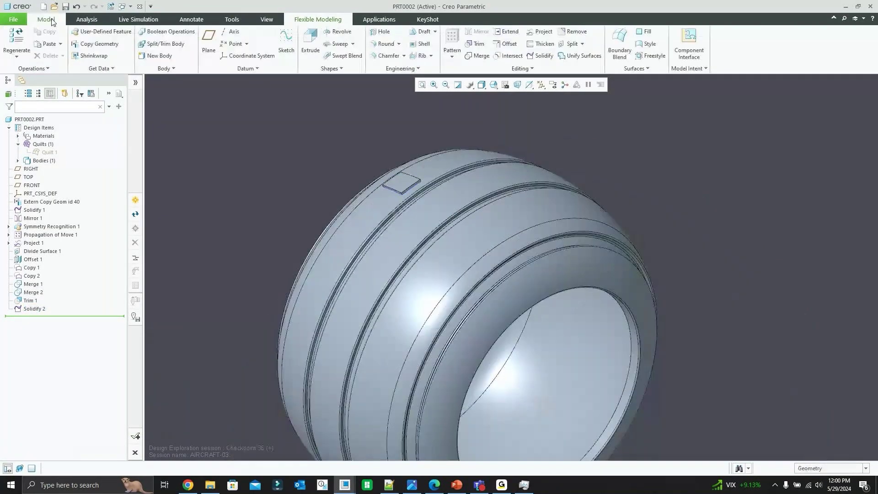
pyautogui.click(230, 31)
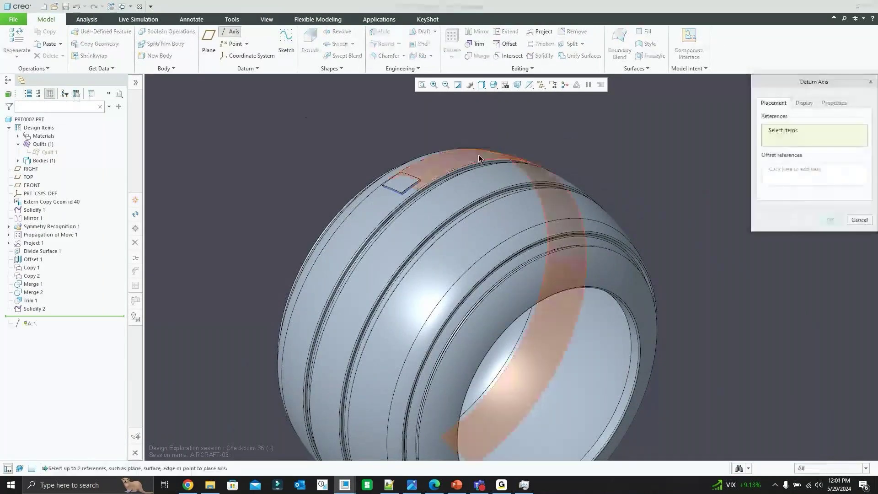
pyautogui.click(478, 155)
pyautogui.middleClick(536, 160)
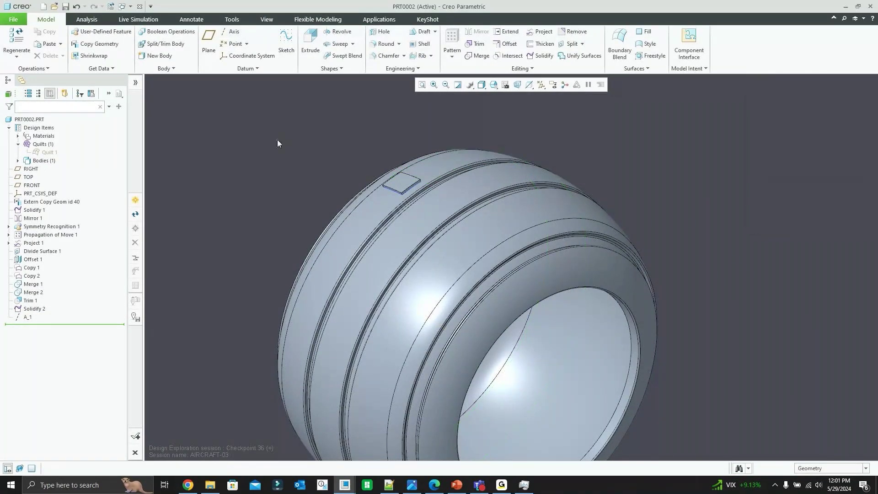
pyautogui.click(317, 20)
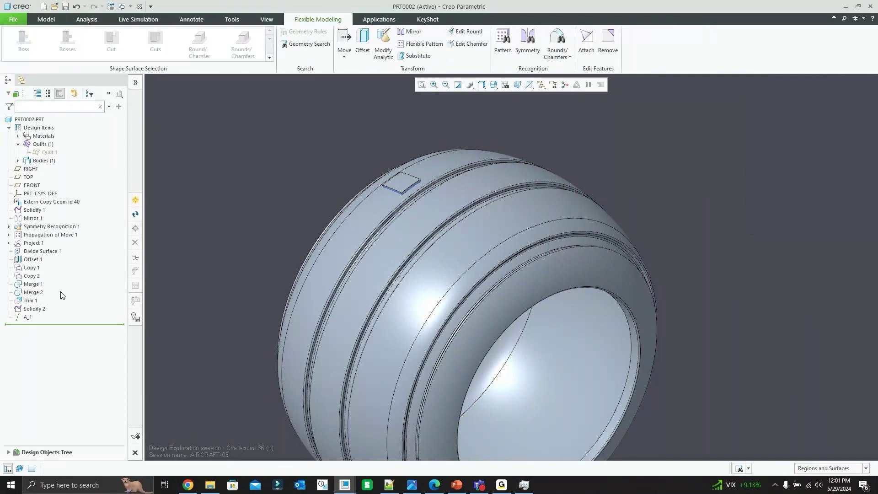
pyautogui.moveTo(45, 319); pyautogui.dragTo(54, 232)
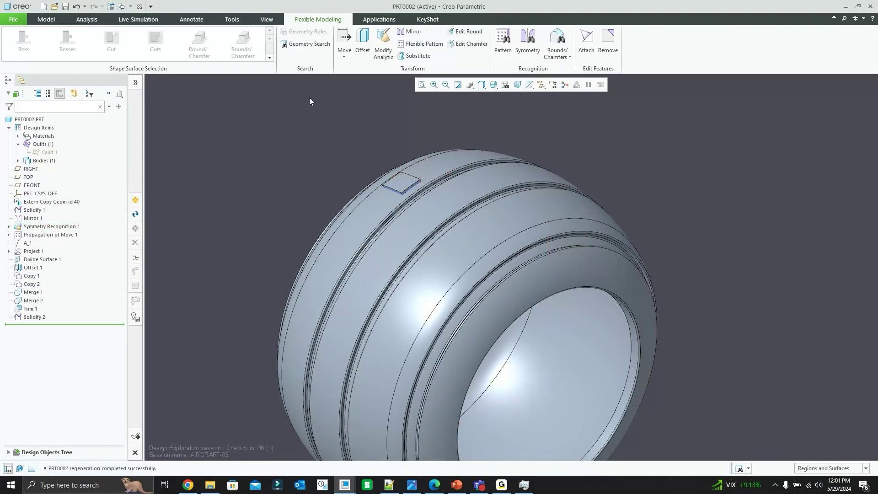
# Step: Select all surfaces of the raised tread block using the Boss shape selection
pyautogui.click(402, 173)
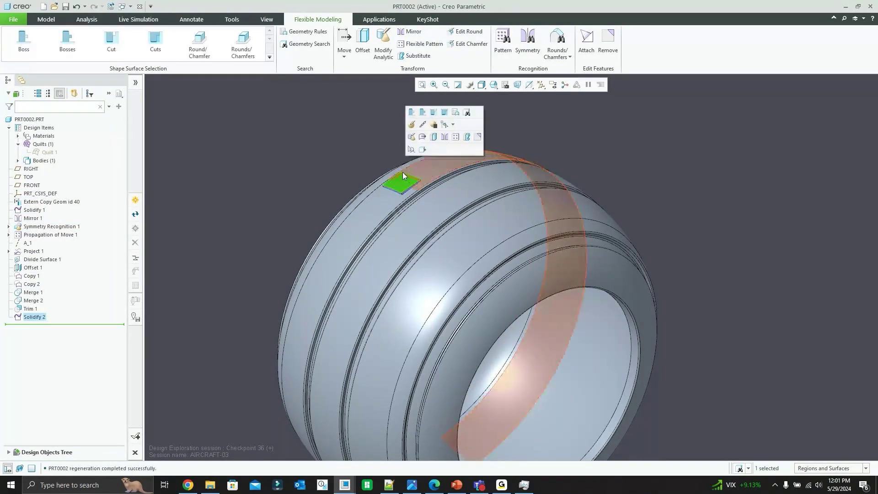
pyautogui.scroll(2, 403, 174)
pyautogui.scroll(3, 401, 174)
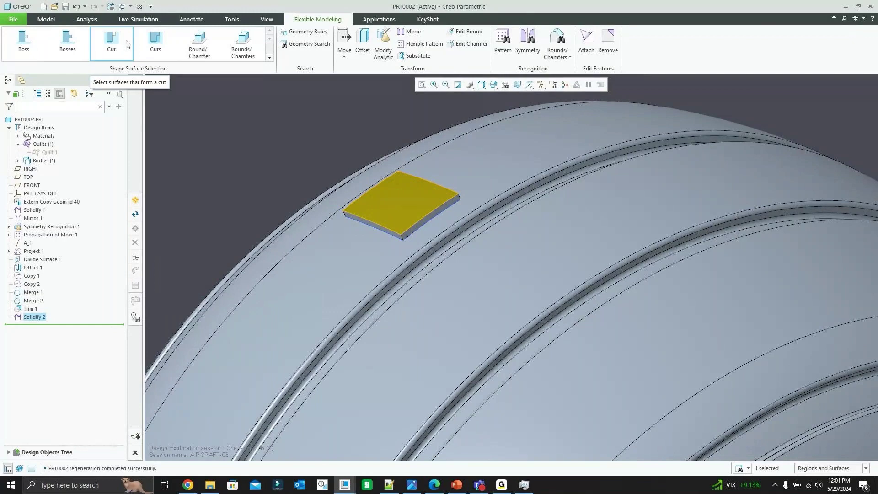
pyautogui.click(31, 46)
pyautogui.moveTo(438, 149); pyautogui.dragTo(435, 146, button='middle')
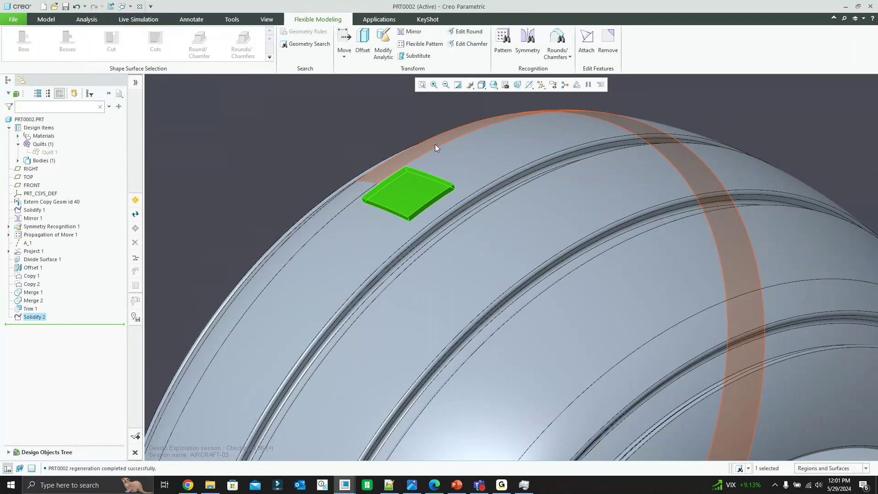
pyautogui.scroll(-2, 432, 138)
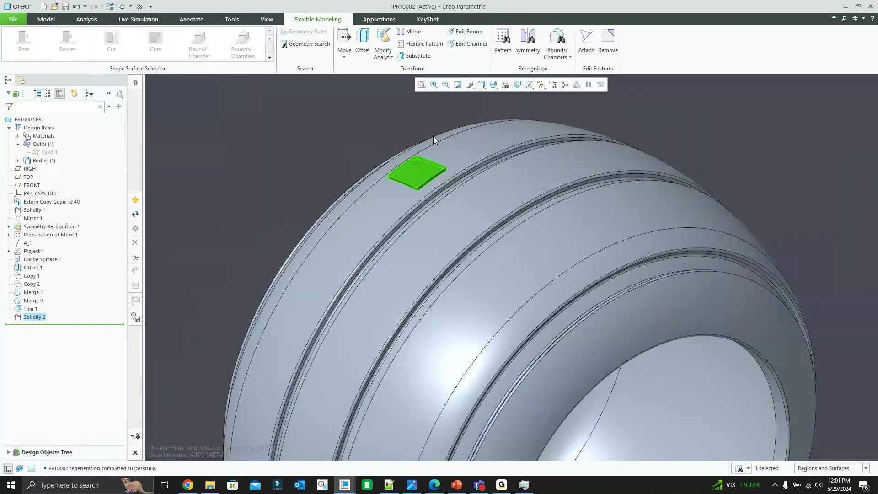
# Step: Start a Flexible Pattern of the raised block, show datum axes, and set an Axis pattern around A_1
pyautogui.click(420, 44)
pyautogui.scroll(-3, 437, 119)
pyautogui.moveTo(436, 133); pyautogui.dragTo(420, 118, button='middle')
pyautogui.click(541, 85)
pyautogui.click(553, 107)
pyautogui.click(54, 60)
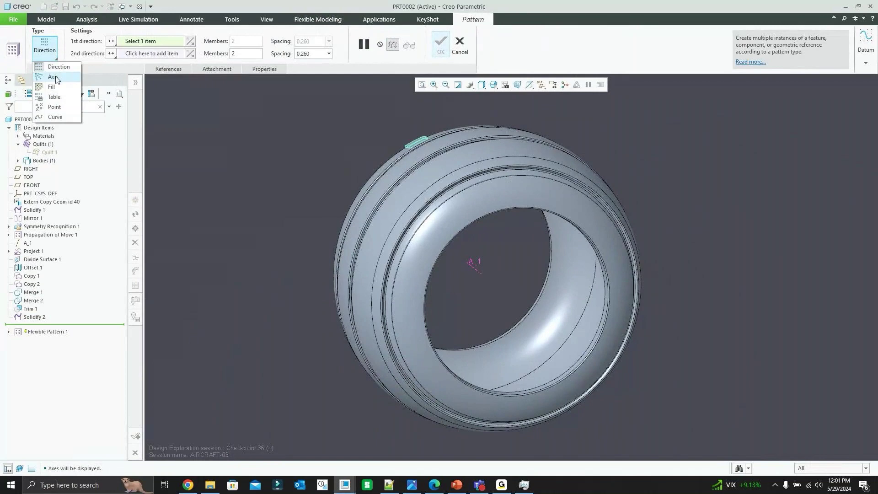
pyautogui.click(53, 77)
pyautogui.click(472, 265)
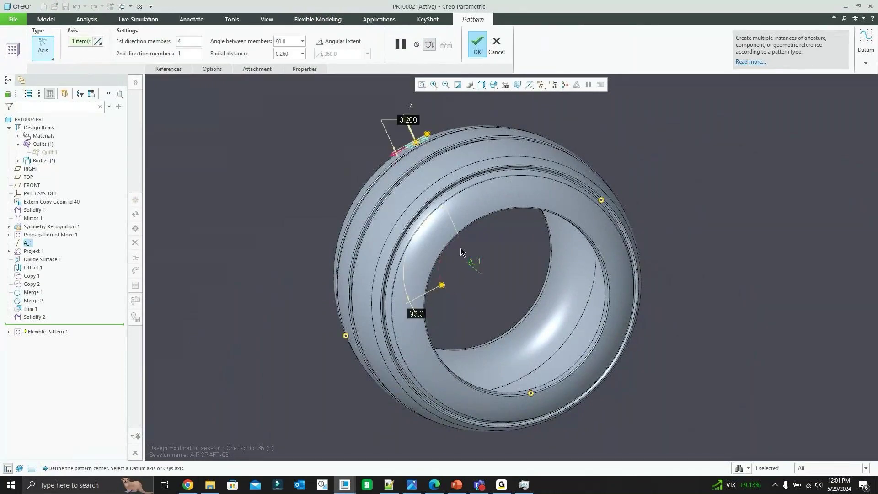
# Step: Set the pattern to 24 members over a 360-degree angular extent and create it around the tire
pyautogui.scroll(-2, 409, 121)
pyautogui.moveTo(409, 121); pyautogui.dragTo(463, 125, button='middle')
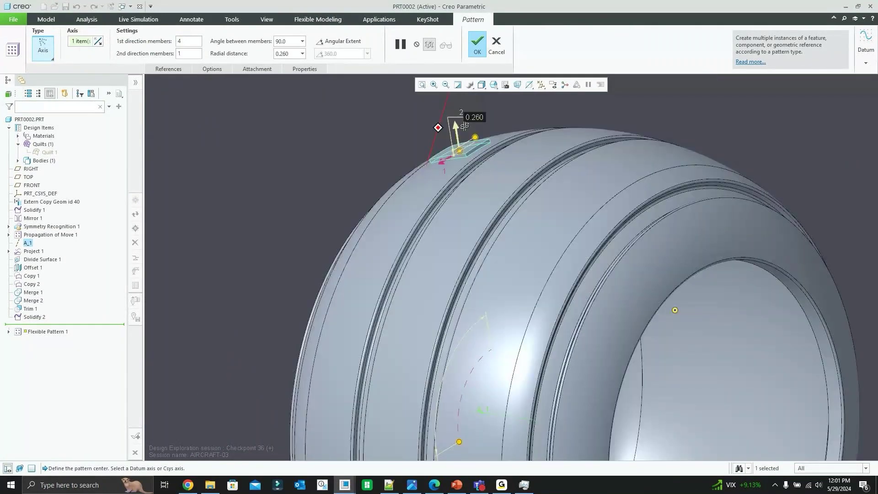
pyautogui.scroll(-3, 590, 132)
pyautogui.moveTo(590, 132); pyautogui.dragTo(567, 134, button='middle')
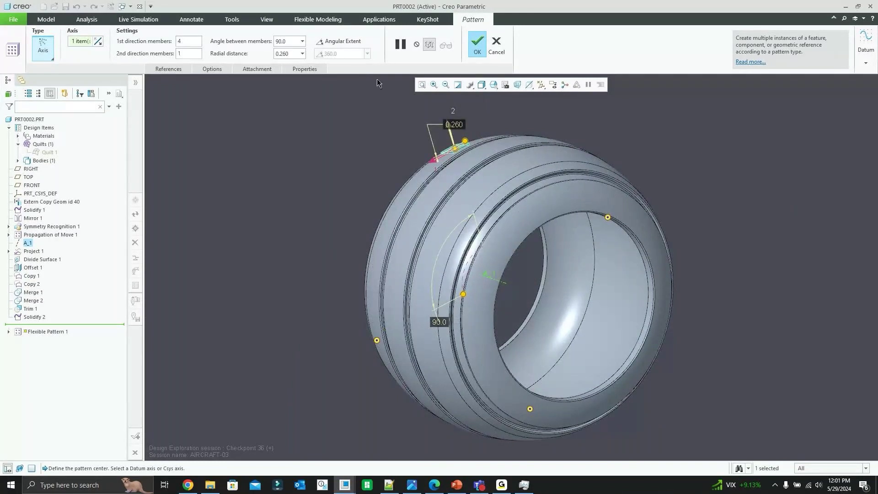
pyautogui.click(341, 41)
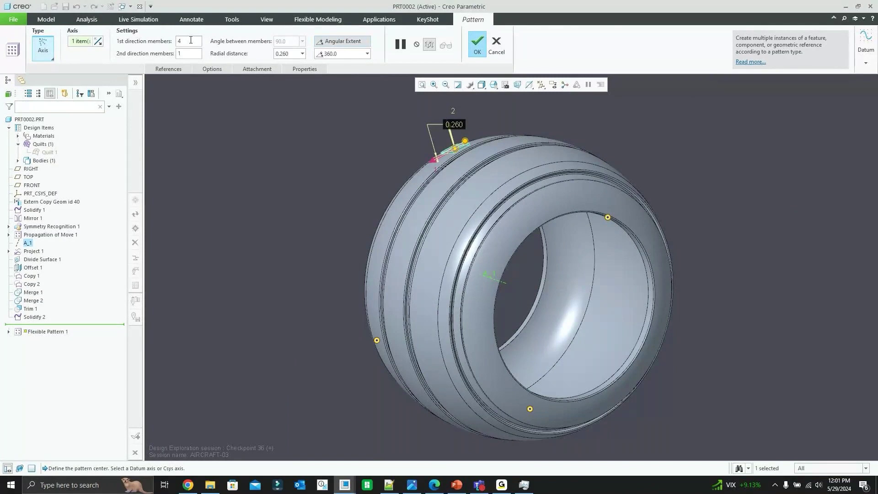
pyautogui.moveTo(190, 40); pyautogui.dragTo(169, 43)
pyautogui.write('24')
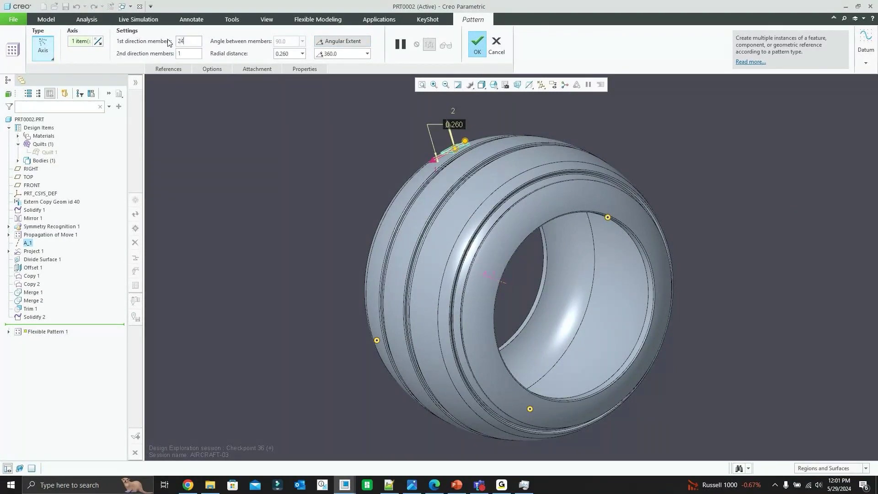
pyautogui.press('Return')
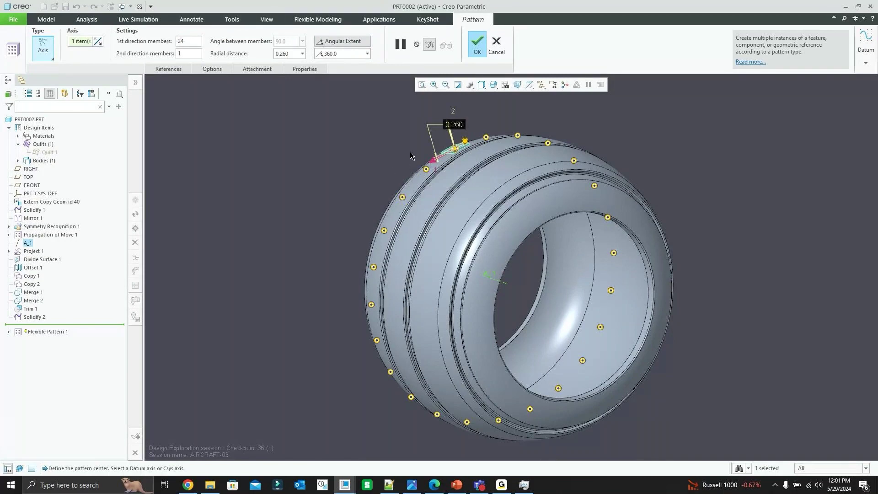
pyautogui.scroll(-2, 431, 146)
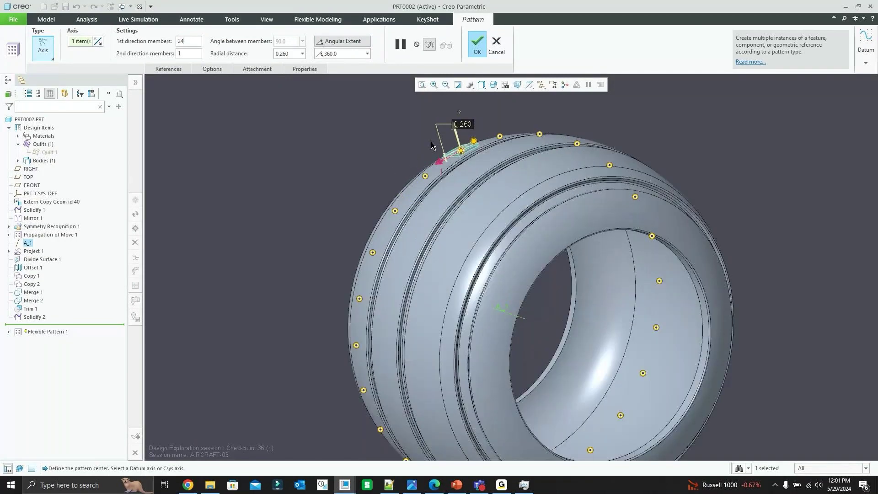
pyautogui.moveTo(427, 171); pyautogui.dragTo(433, 183, button='middle')
pyautogui.click(480, 44)
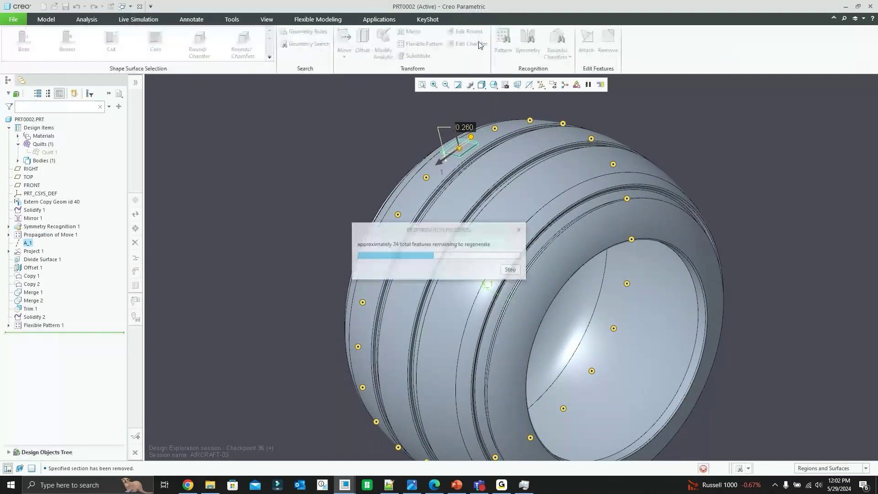
pyautogui.click(427, 153)
pyautogui.moveTo(427, 154)
pyautogui.mouseDown(button='middle')
pyautogui.moveTo(452, 153)
pyautogui.moveTo(428, 155)
pyautogui.mouseUp(button='middle')
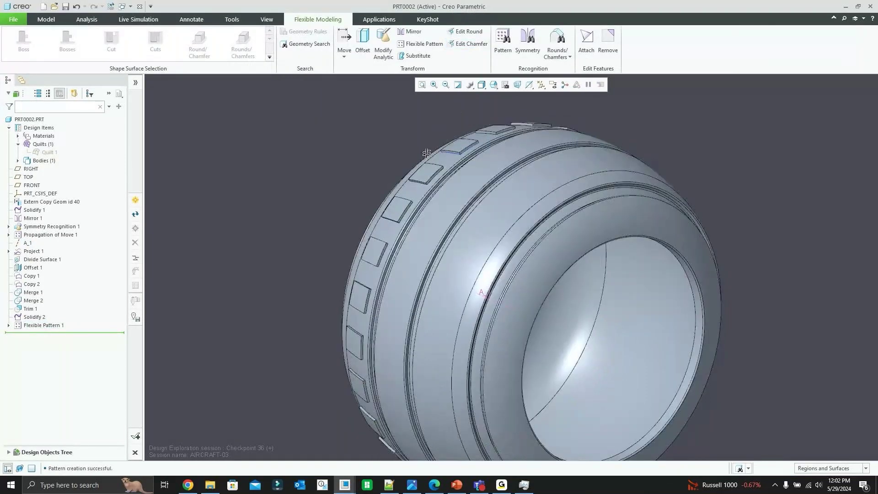
pyautogui.scroll(2, 322, 195)
pyautogui.scroll(-1, 183, 253)
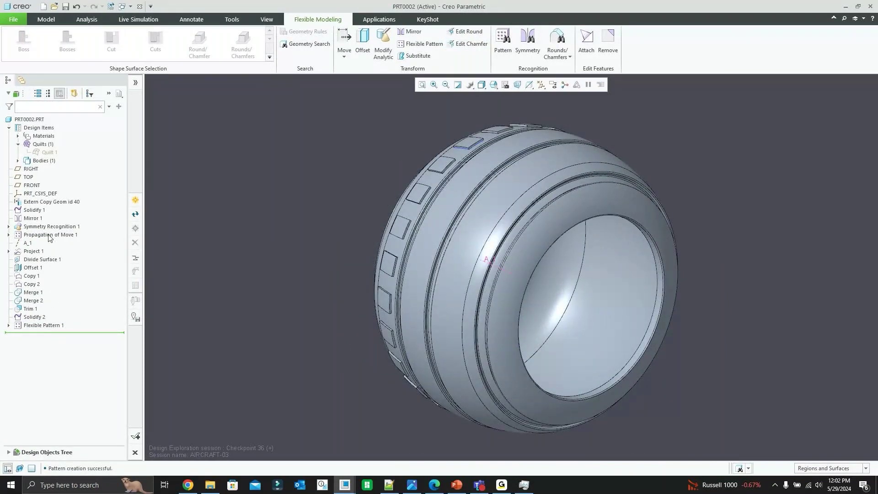
# Step: Edit Flexible Pattern 1 to exclude four alternate block members along the tire's outer tread strip
pyautogui.click(41, 325)
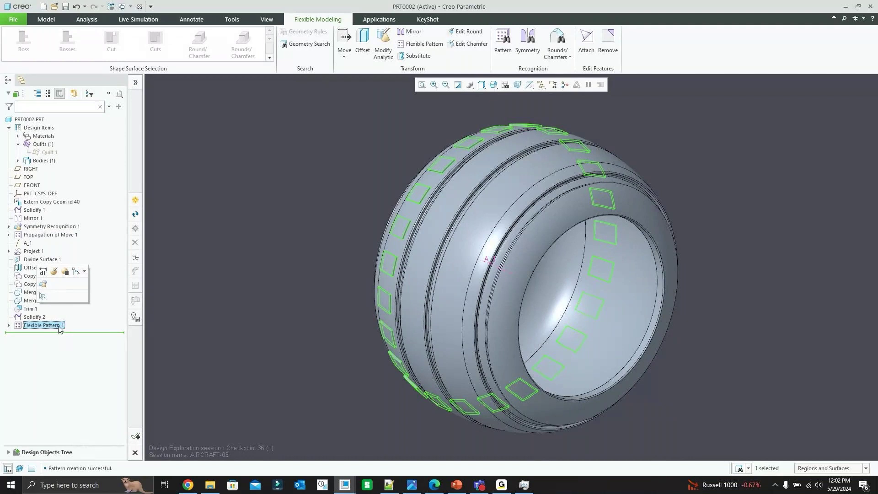
pyautogui.click(43, 325)
pyautogui.click(59, 271)
pyautogui.scroll(2, 411, 122)
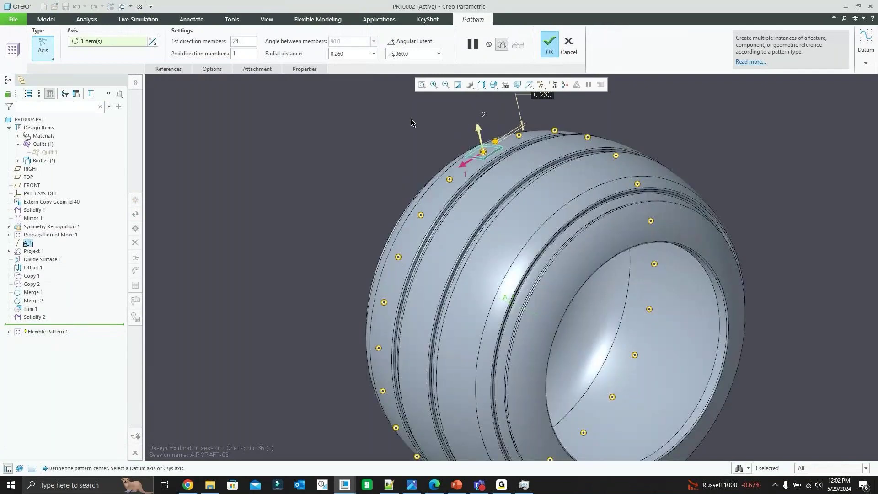
pyautogui.moveTo(421, 161); pyautogui.dragTo(350, 166, button='middle')
pyautogui.scroll(-1, 350, 166)
pyautogui.scroll(1, 358, 270)
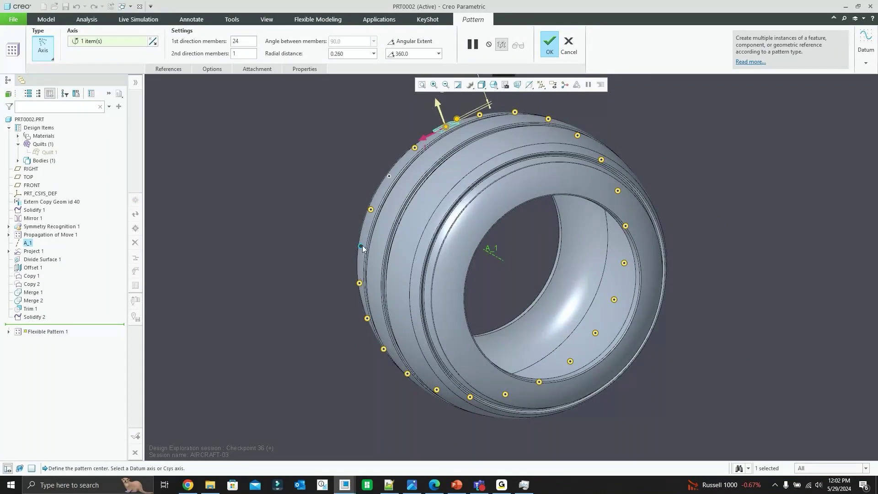
pyautogui.click(367, 318)
pyautogui.click(407, 373)
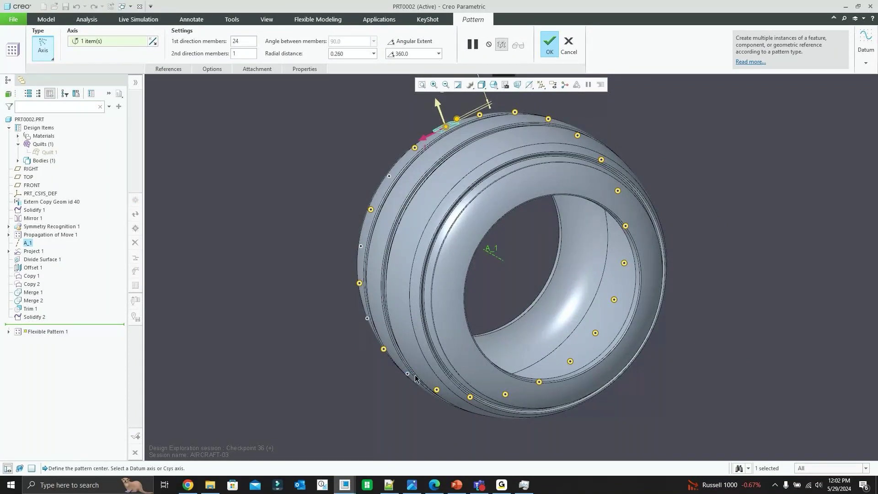
pyautogui.click(548, 47)
pyautogui.moveTo(418, 156)
pyautogui.mouseDown(button='middle')
pyautogui.moveTo(446, 148)
pyautogui.moveTo(475, 154)
pyautogui.mouseUp(button='middle')
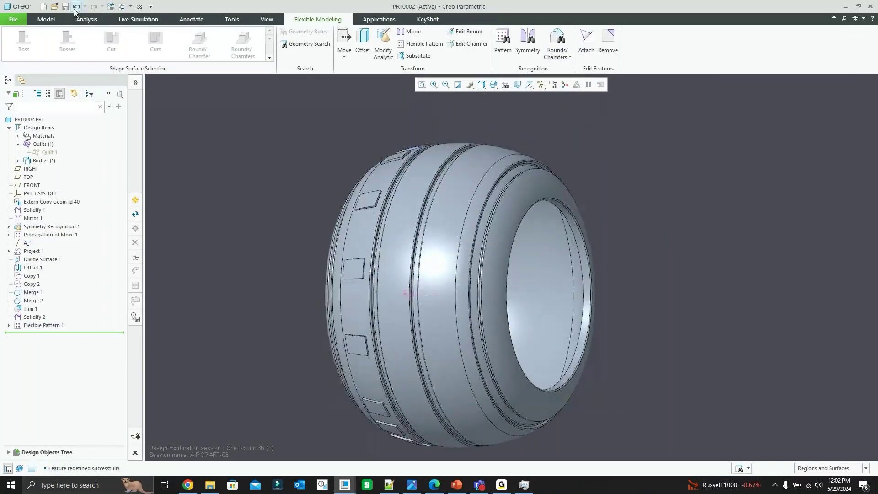
# Step: Undo the exclusion of the block members from the flexible pattern
pyautogui.click(77, 8)
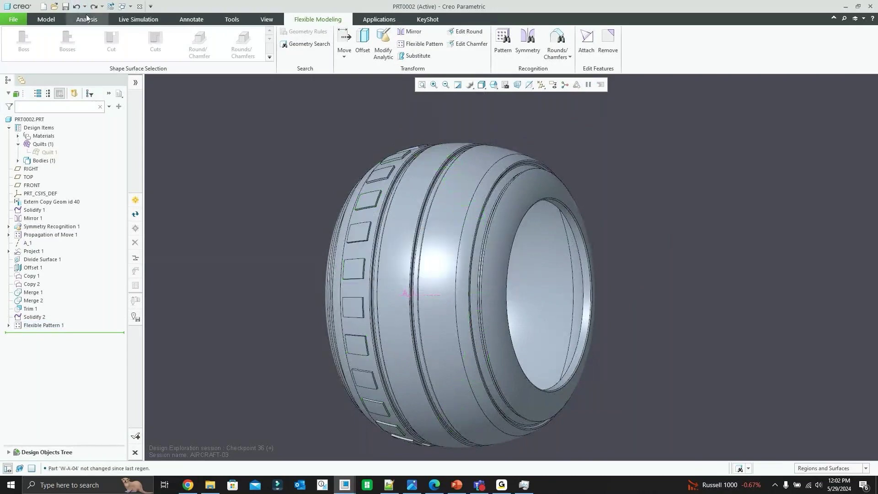
pyautogui.moveTo(465, 199); pyautogui.dragTo(472, 234, button='middle')
pyautogui.scroll(2, 501, 306)
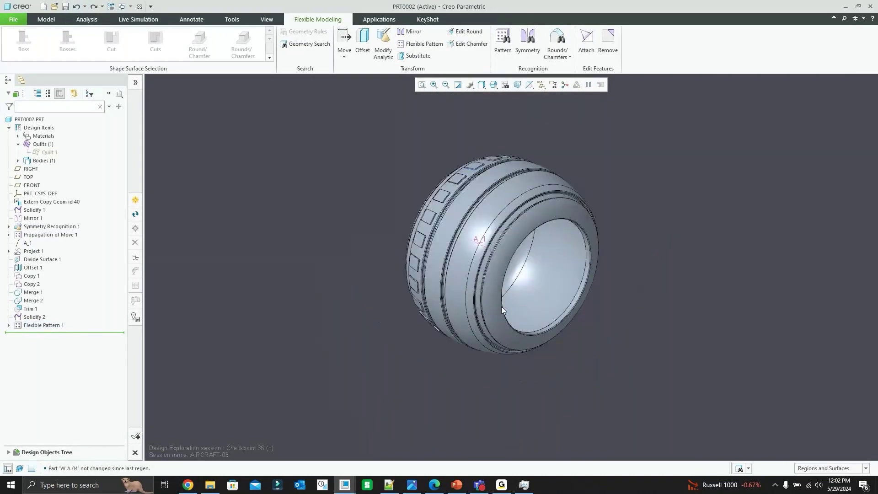
pyautogui.scroll(-2, 486, 172)
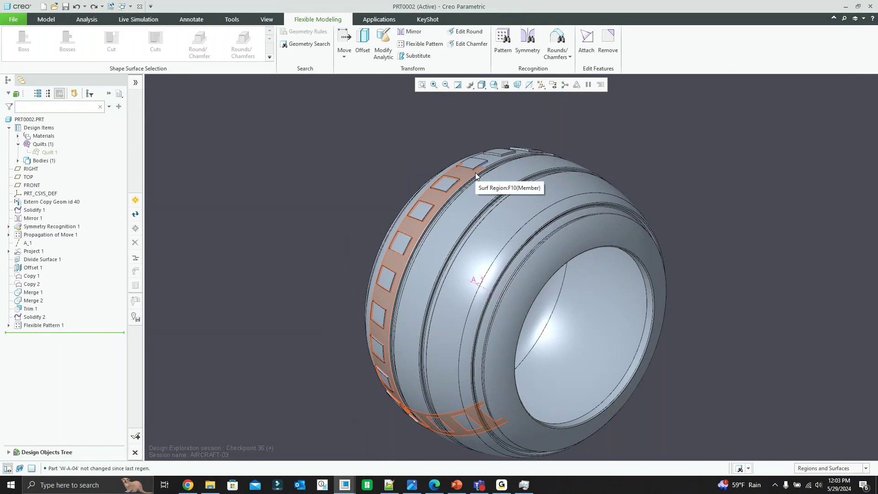
pyautogui.moveTo(475, 176); pyautogui.dragTo(353, 163, button='middle')
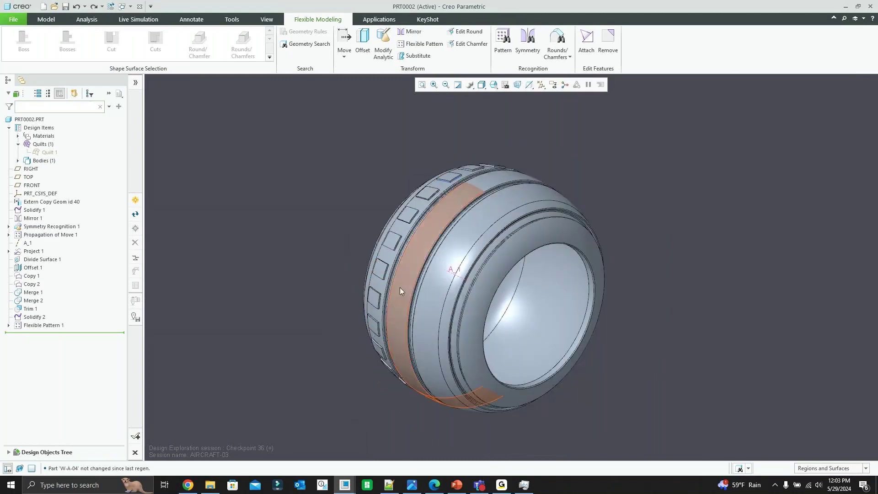
pyautogui.scroll(-2, 402, 286)
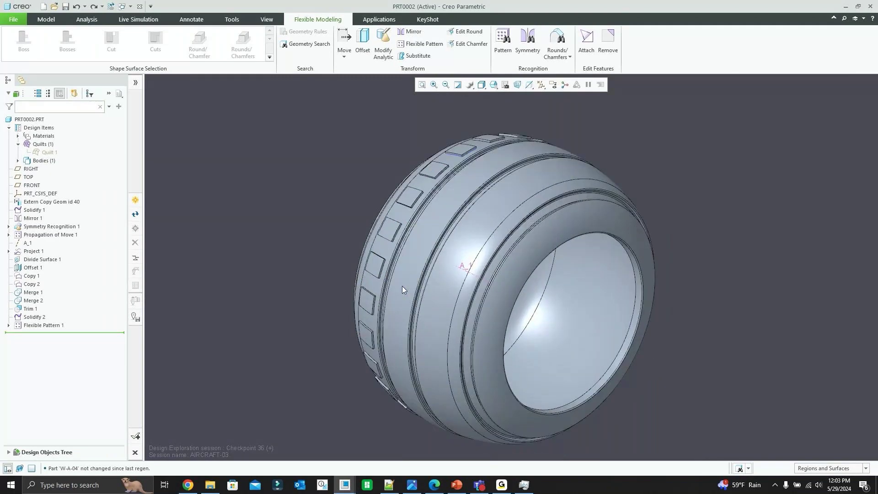
pyautogui.click(59, 325)
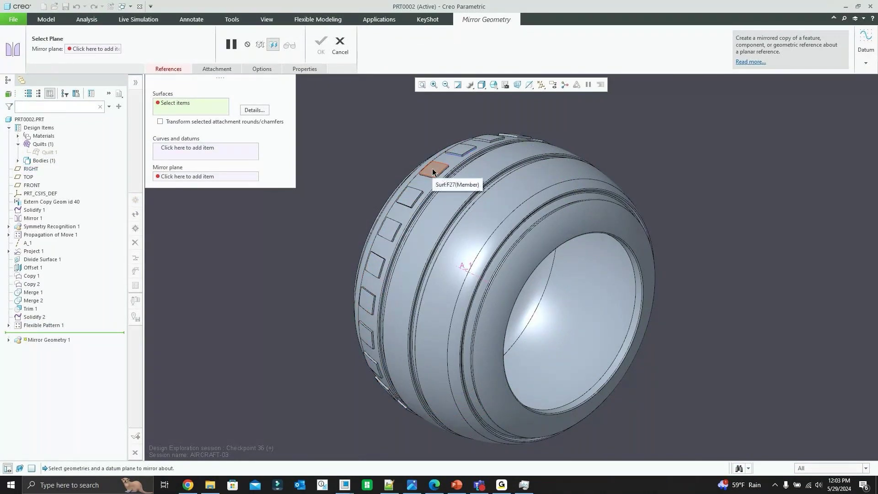
pyautogui.click(265, 69)
pyautogui.click(185, 71)
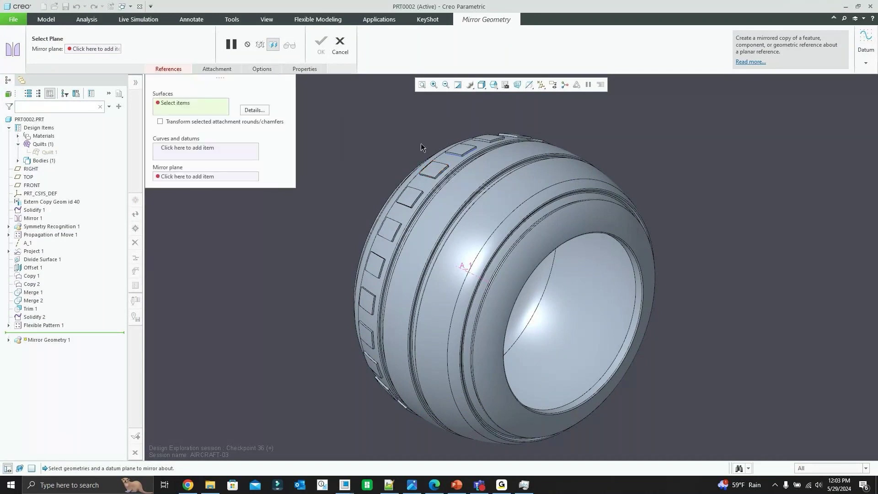
pyautogui.click(431, 170)
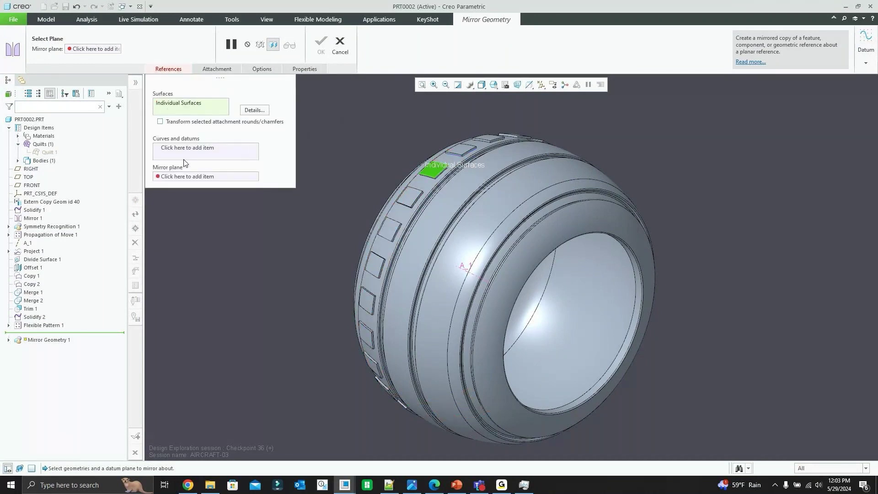
pyautogui.click(341, 48)
pyautogui.click(439, 259)
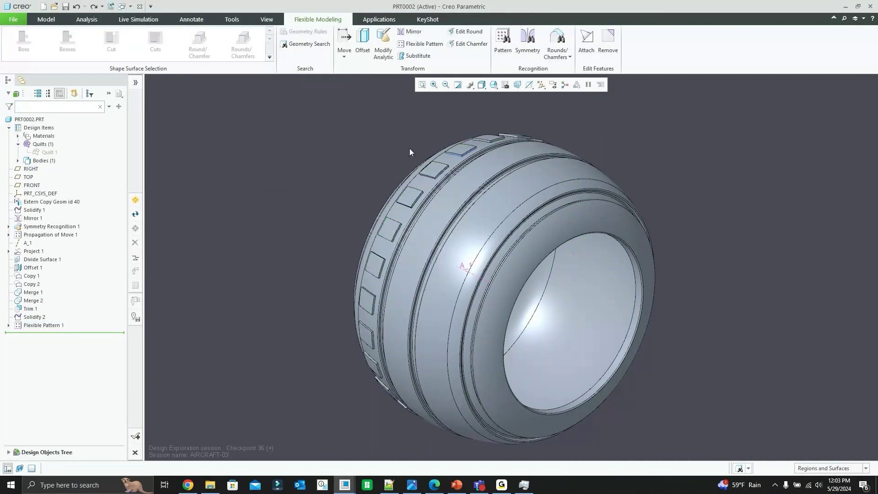
# Step: Select six neighbouring raised blocks on the tire's outer tread strip as Boss shape surfaces
pyautogui.click(430, 171)
pyautogui.scroll(2, 432, 171)
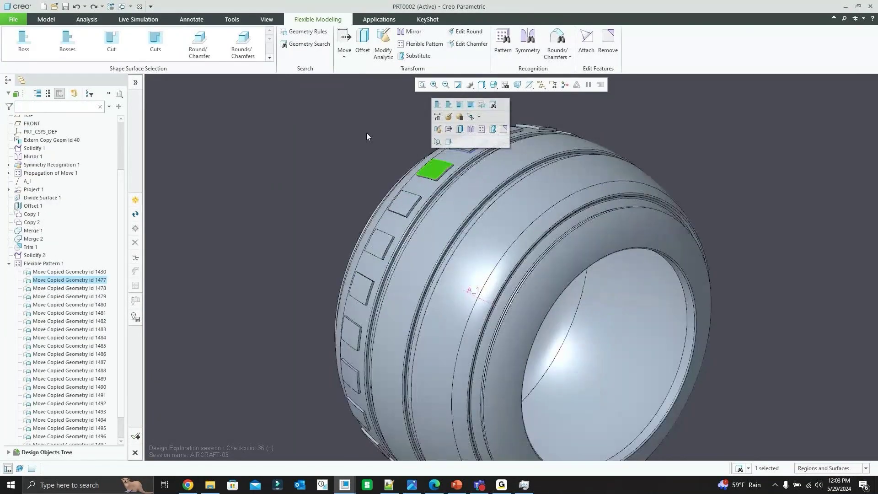
pyautogui.scroll(1, 308, 185)
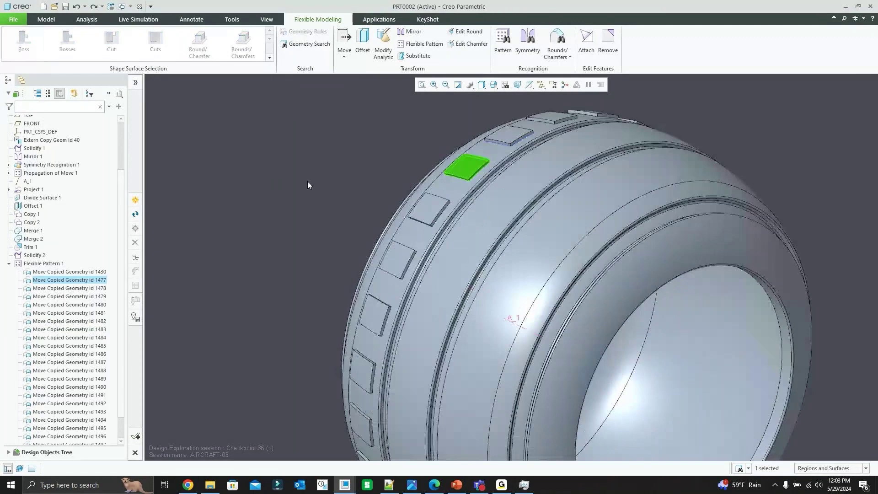
pyautogui.keyDown('ctrl'); pyautogui.click(429, 213); pyautogui.keyUp('ctrl')
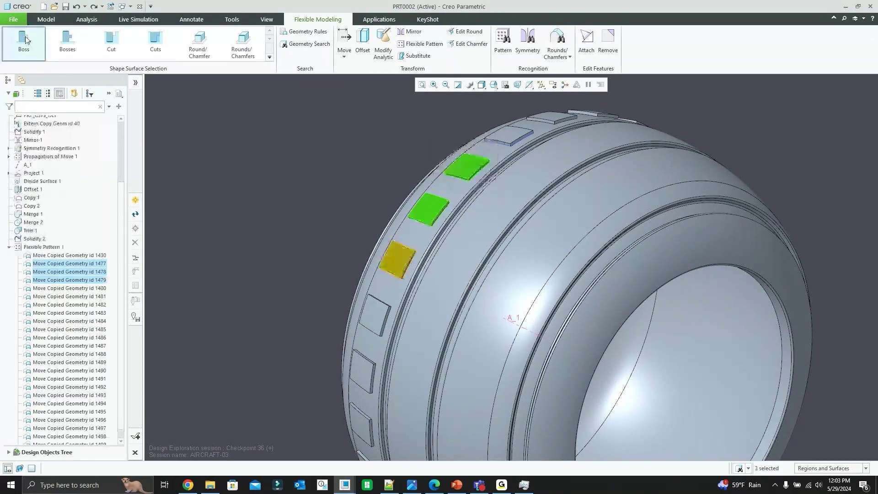
pyautogui.click(25, 40)
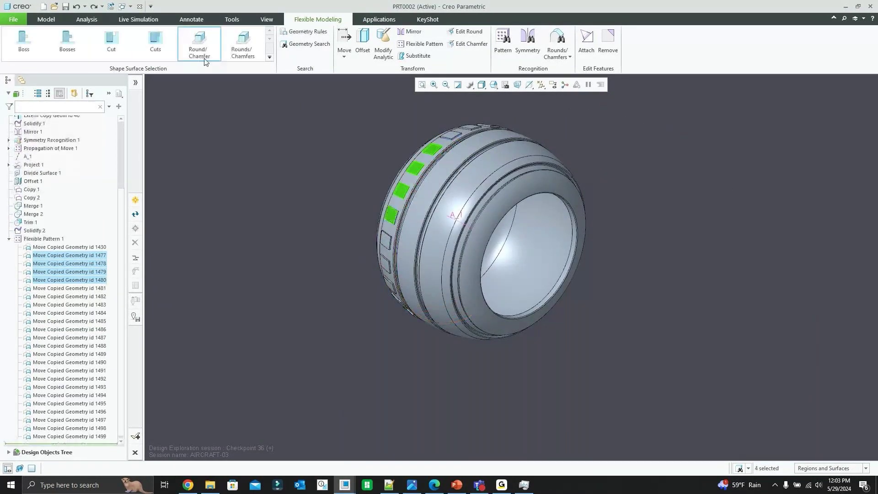
pyautogui.scroll(1, 459, 124)
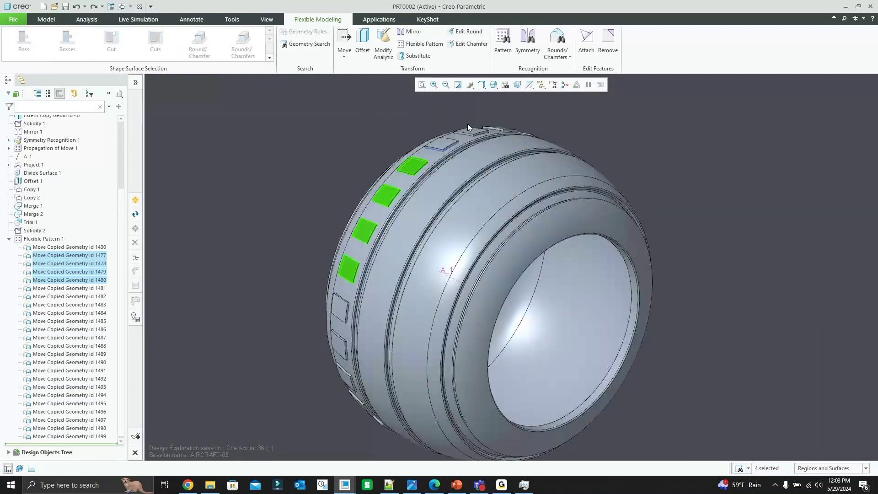
pyautogui.keyDown('ctrl'); pyautogui.click(442, 139); pyautogui.keyUp('ctrl')
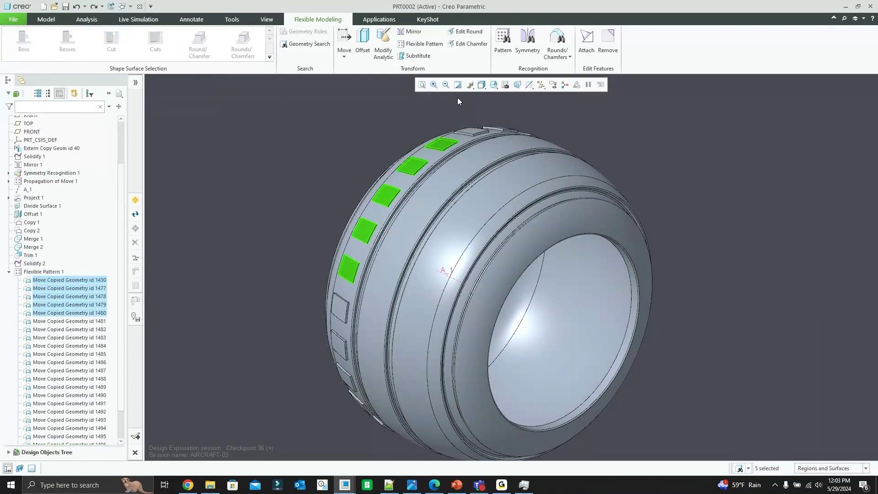
pyautogui.keyDown('ctrl'); pyautogui.click(475, 130); pyautogui.keyUp('ctrl')
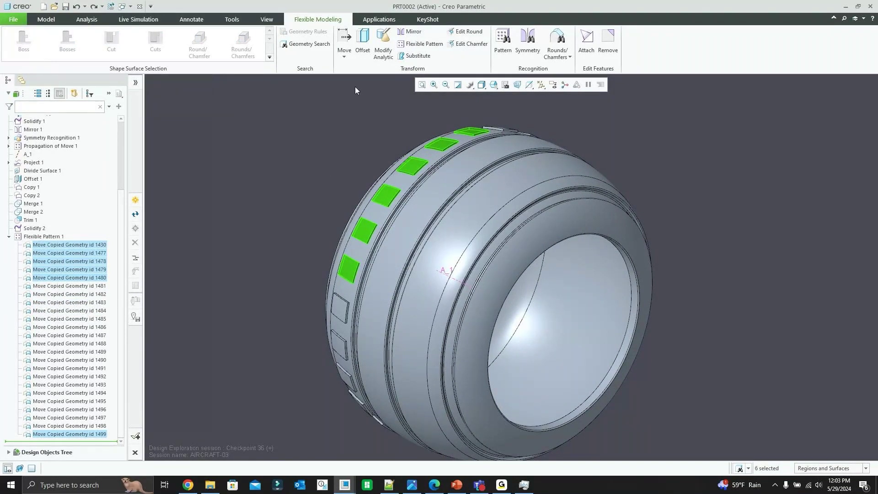
# Step: Mirror the six selected blocks about the RIGHT datum plane onto the opposite side of the tire
pyautogui.click(410, 32)
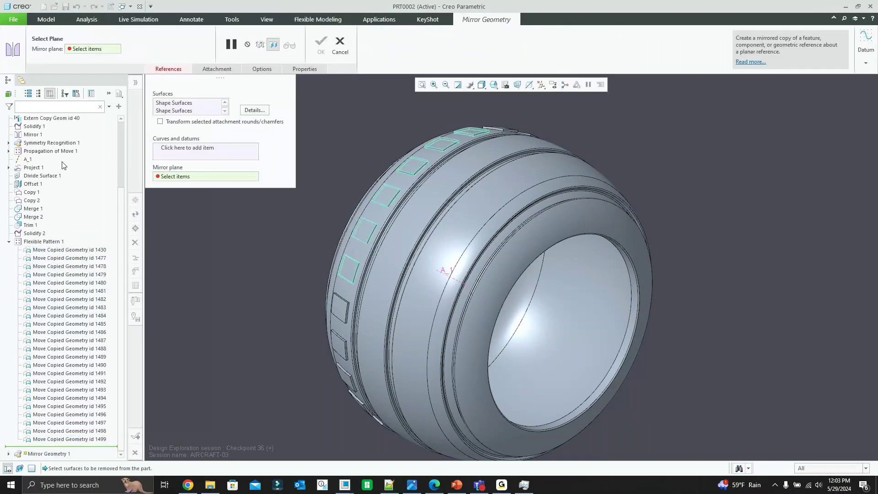
pyautogui.scroll(3, 58, 202)
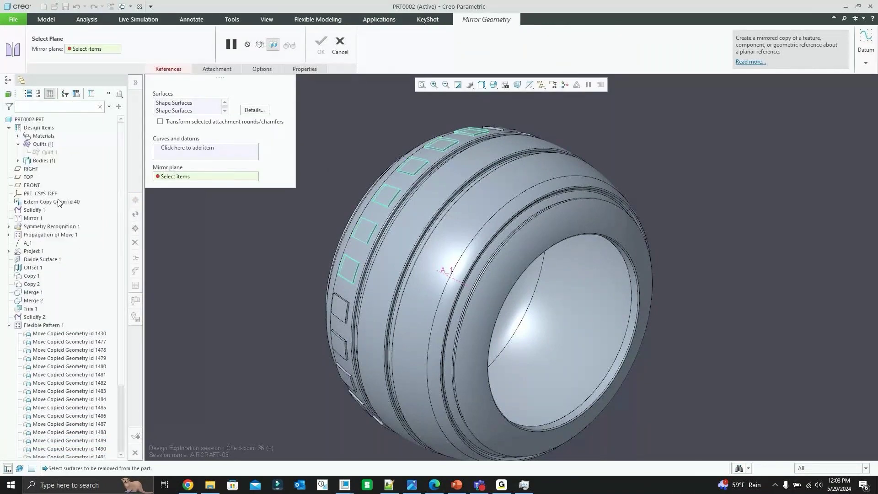
pyautogui.click(31, 168)
pyautogui.moveTo(393, 150)
pyautogui.mouseDown(button='middle')
pyautogui.moveTo(406, 138)
pyautogui.moveTo(387, 146)
pyautogui.mouseUp(button='middle')
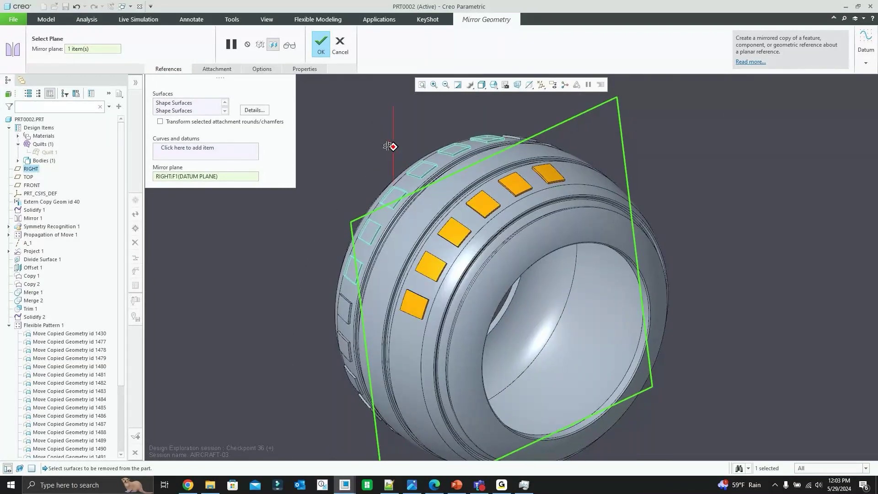
pyautogui.middleClick(387, 146)
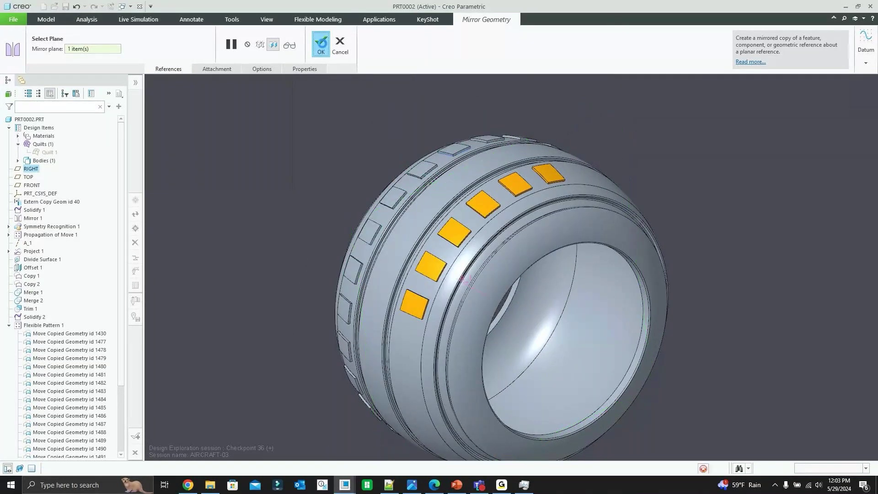
pyautogui.click(359, 115)
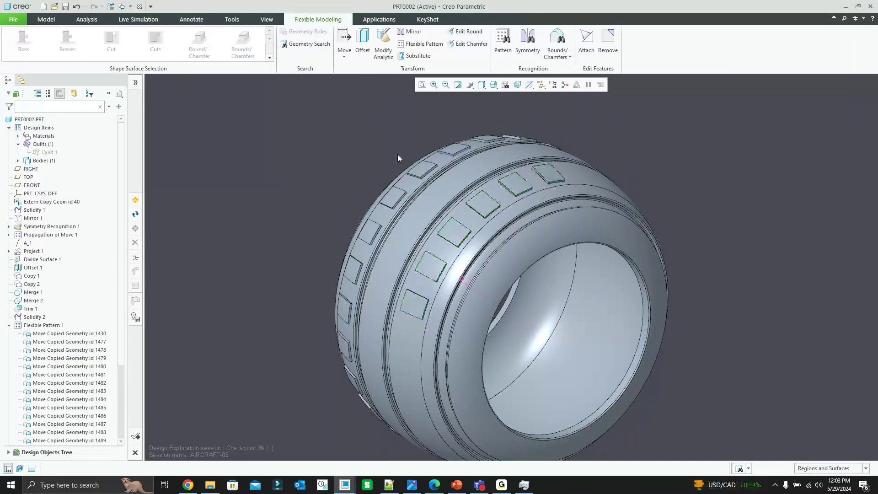
# Step: Start a 3D Dragger Move on the top face of one raised block in the original patterned row
pyautogui.scroll(4, 429, 151)
pyautogui.click(344, 56)
pyautogui.click(368, 77)
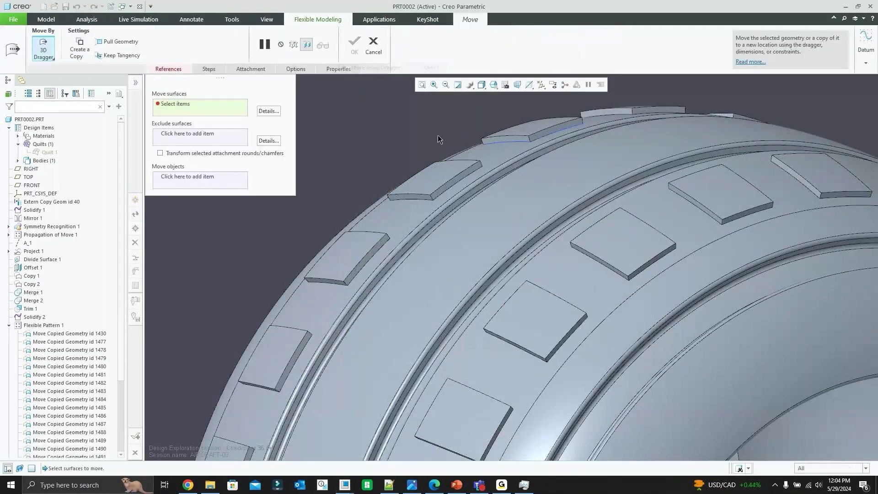
pyautogui.click(438, 174)
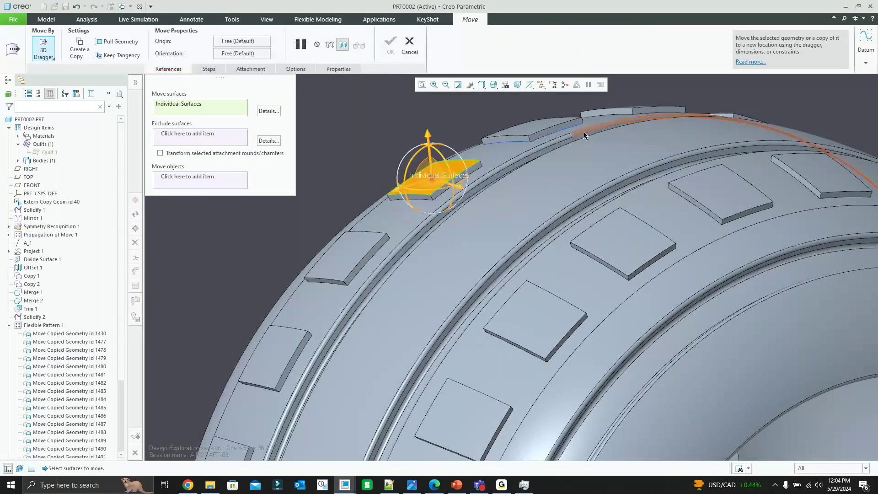
pyautogui.scroll(4, 583, 130)
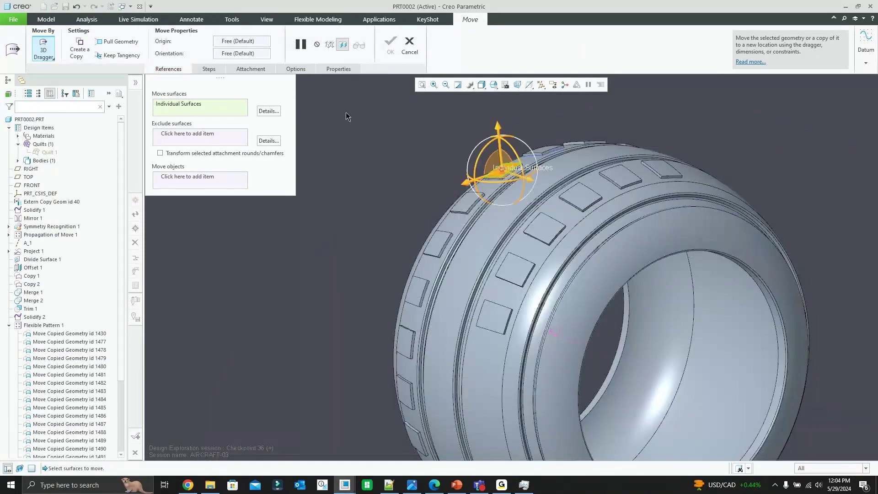
# Step: Propagate the move to Flexible Pattern 1, pull the block's top face outward to make the blocks taller, and accept the move
pyautogui.click(9, 326)
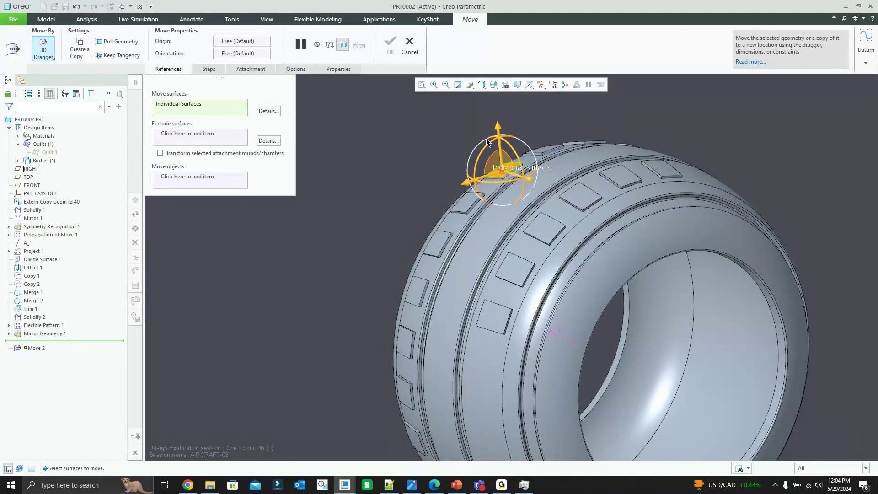
pyautogui.scroll(2, 535, 115)
pyautogui.click(296, 69)
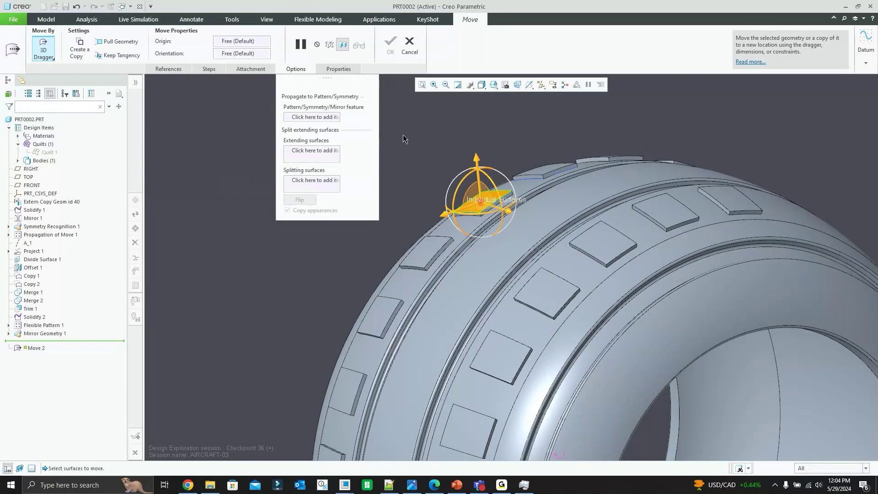
pyautogui.click(311, 117)
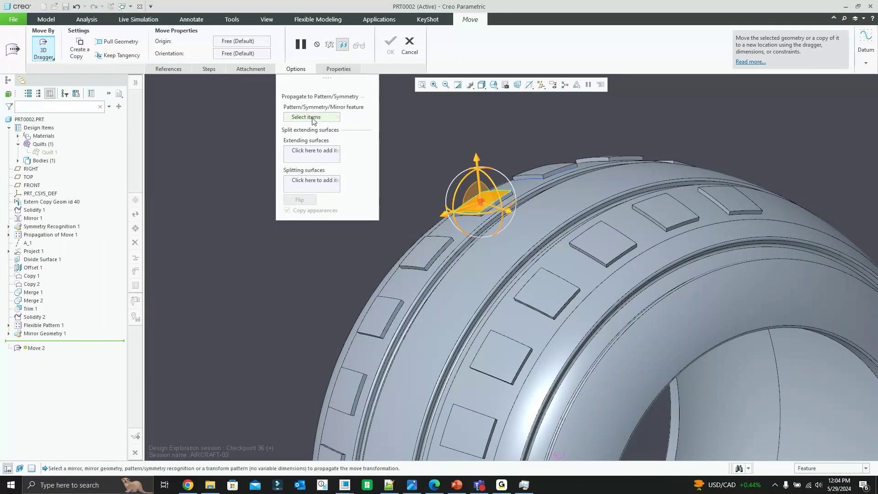
pyautogui.click(54, 325)
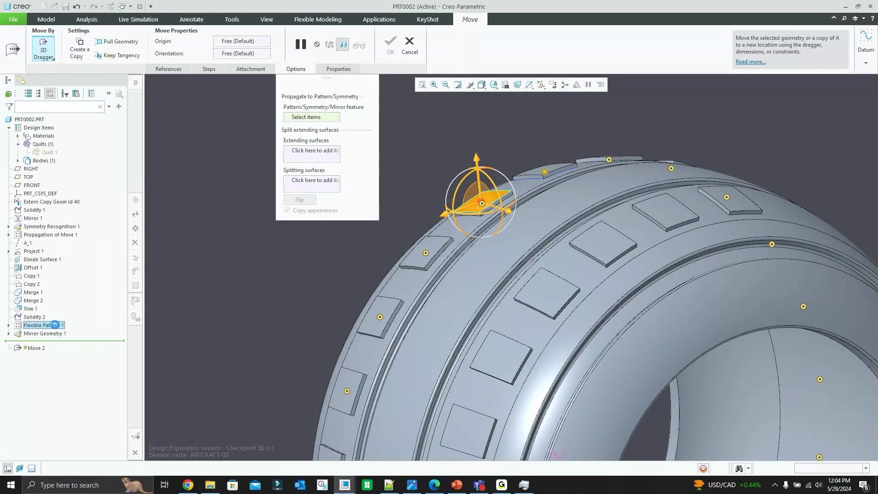
pyautogui.moveTo(519, 115); pyautogui.dragTo(471, 133, button='middle')
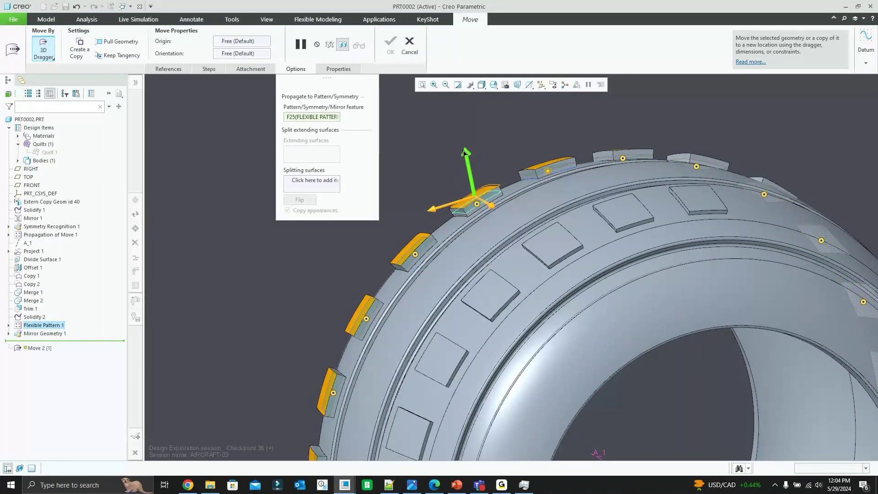
pyautogui.click(464, 153)
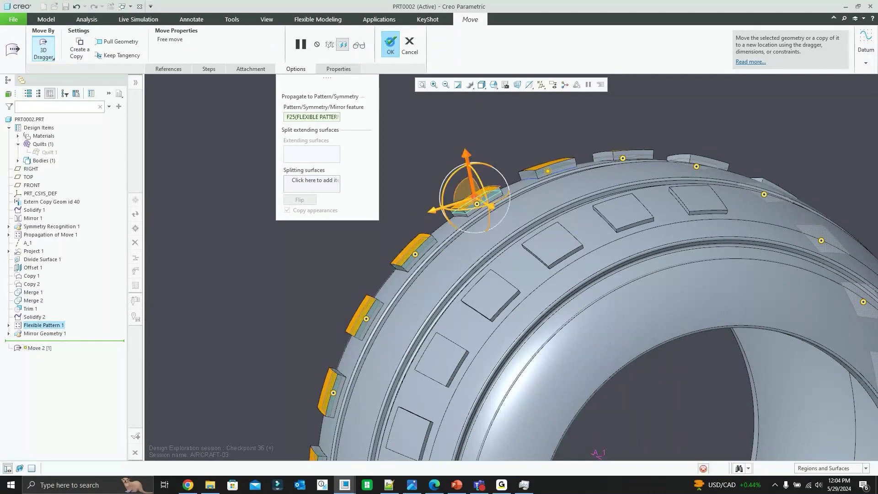
pyautogui.click(390, 44)
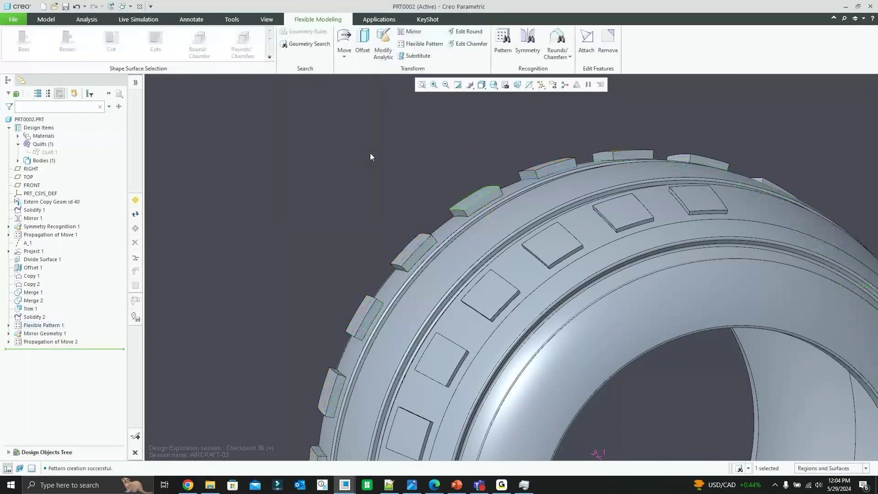
# Step: Reorder Propagation of Move 2 to come before Mirror Geometry 1 in the feature sequence
pyautogui.moveTo(446, 171); pyautogui.dragTo(451, 172, button='middle')
pyautogui.moveTo(540, 188)
pyautogui.mouseDown(button='middle')
pyautogui.moveTo(595, 196)
pyautogui.moveTo(599, 189)
pyautogui.moveTo(576, 206)
pyautogui.mouseUp(button='middle')
pyautogui.scroll(-2, 588, 195)
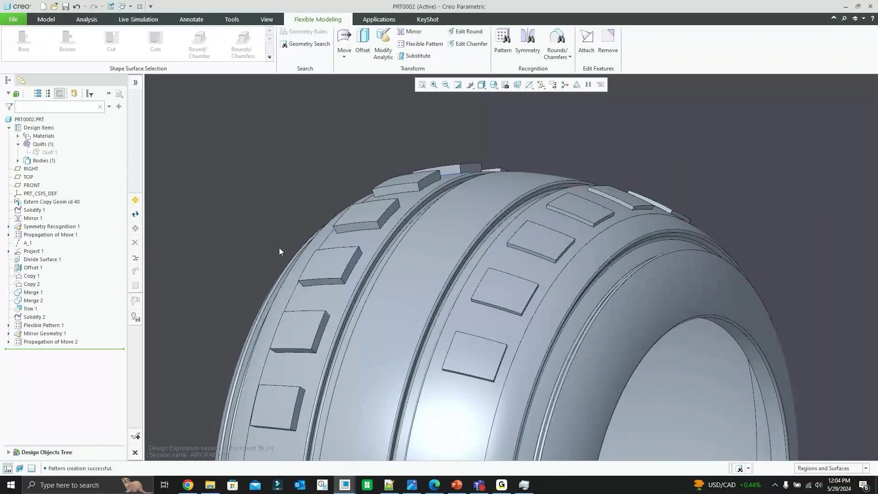
pyautogui.click(51, 342)
pyautogui.moveTo(51, 343); pyautogui.dragTo(48, 326)
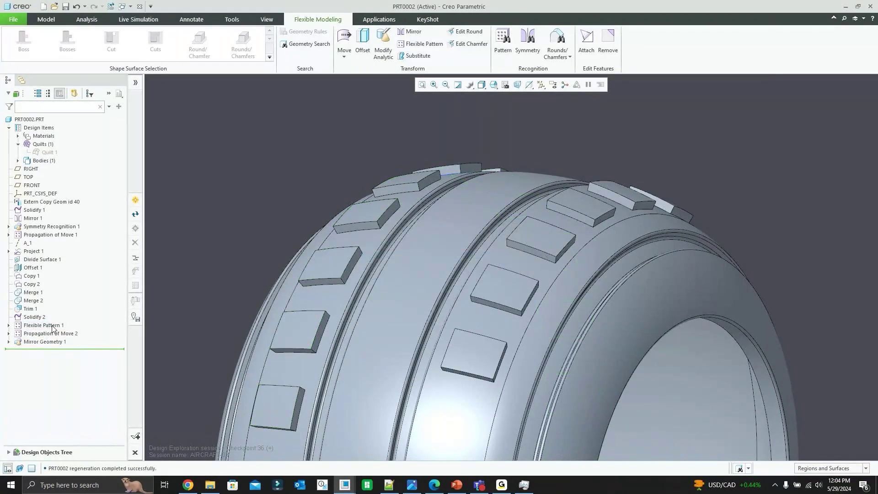
# Step: Create a Modify Analytic Surface feature on the rounded edge of the tread groove beside the original row of blocks
pyautogui.scroll(2, 592, 115)
pyautogui.moveTo(593, 123)
pyautogui.mouseDown(button='middle')
pyautogui.moveTo(618, 102)
pyautogui.moveTo(620, 119)
pyautogui.moveTo(579, 112)
pyautogui.moveTo(503, 146)
pyautogui.mouseUp(button='middle')
pyautogui.scroll(2, 435, 170)
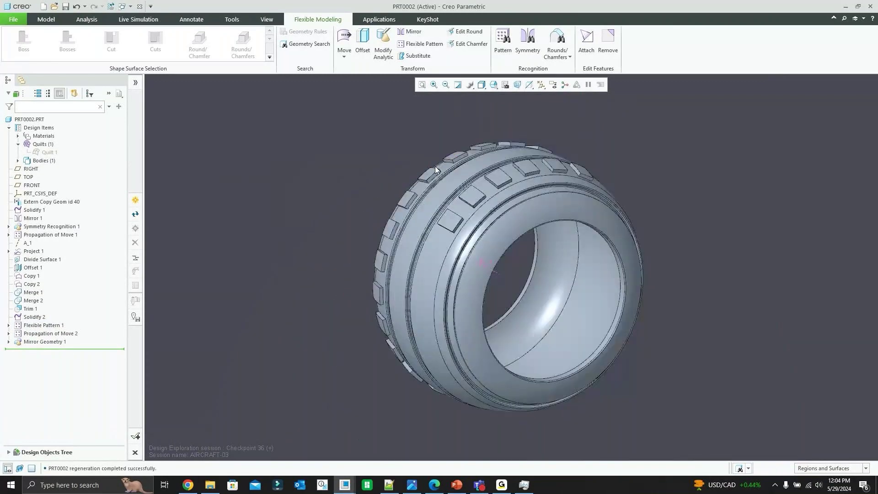
pyautogui.scroll(-5, 487, 141)
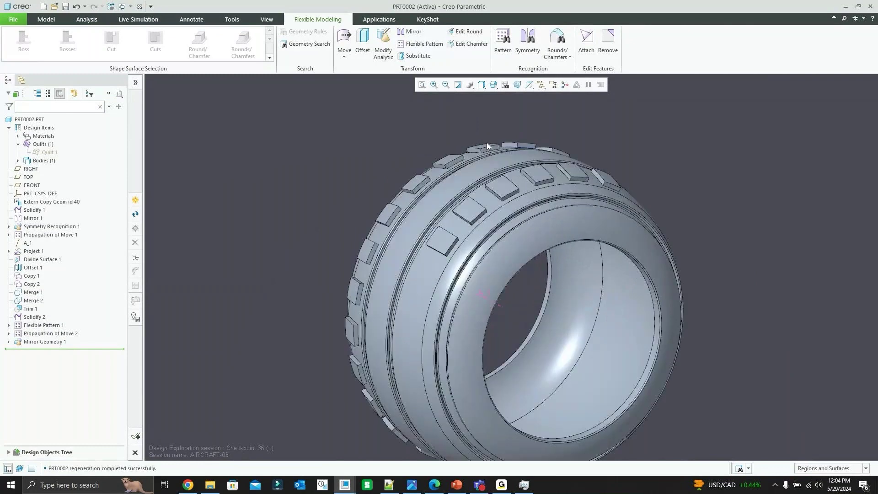
pyautogui.moveTo(476, 144); pyautogui.dragTo(487, 147, button='middle')
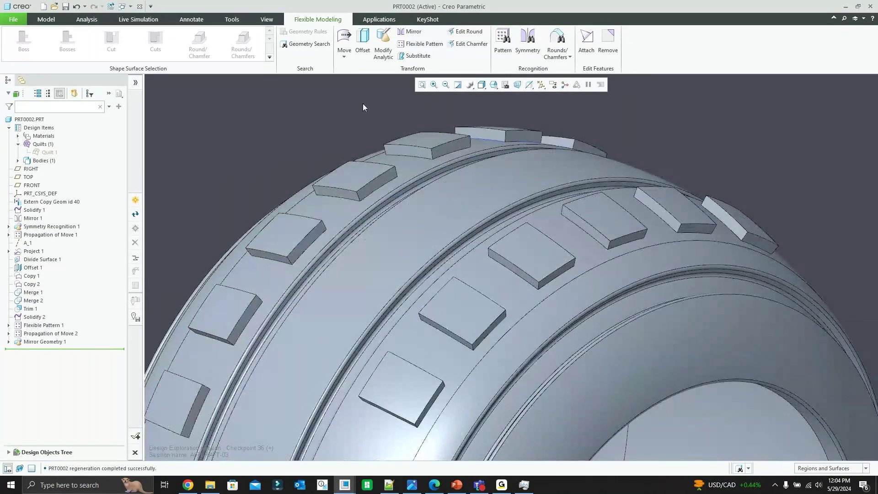
pyautogui.click(383, 37)
pyautogui.scroll(-3, 418, 169)
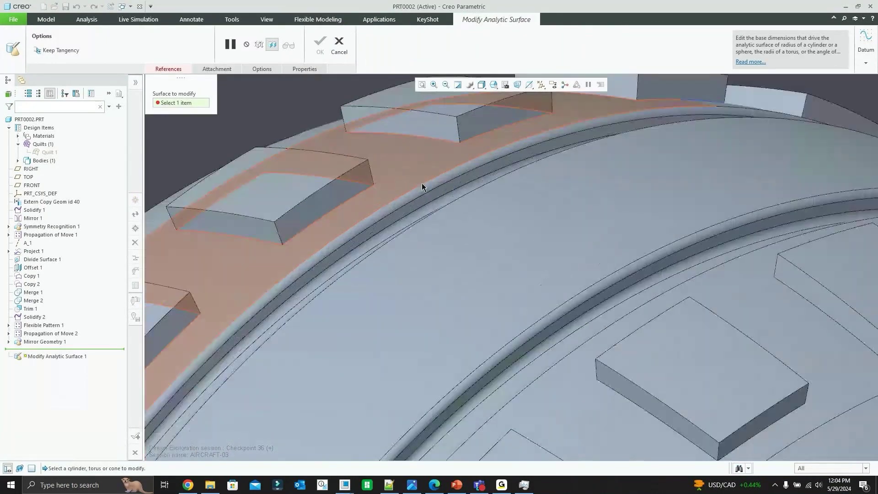
pyautogui.click(427, 189)
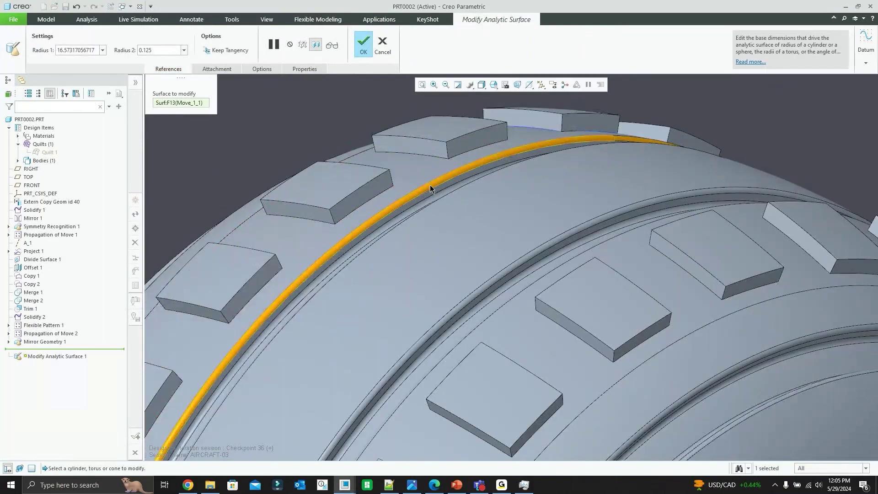
pyautogui.scroll(3, 429, 185)
pyautogui.click(365, 45)
pyautogui.click(300, 123)
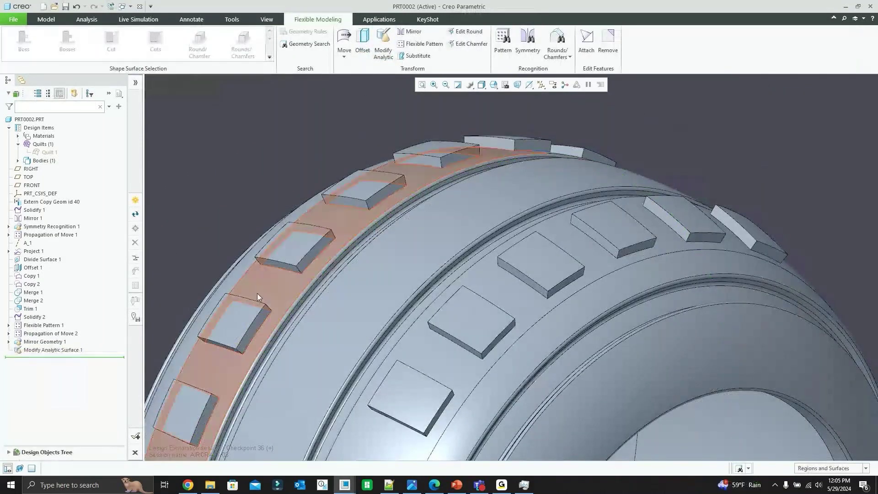
# Step: Set the minor radius dimension of Modify Analytic Surface 1 on the tread groove's rounded edge to 0.250 and regenerate
pyautogui.click(53, 350)
pyautogui.scroll(6, 410, 180)
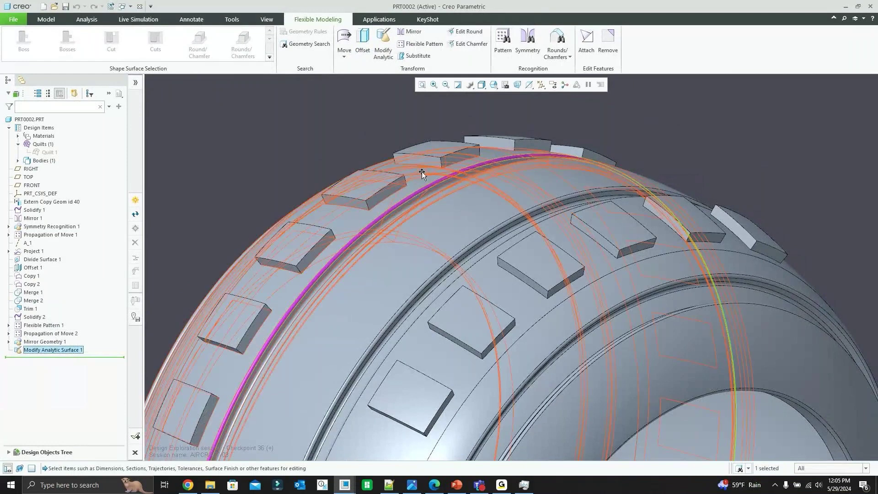
pyautogui.scroll(-4, 396, 289)
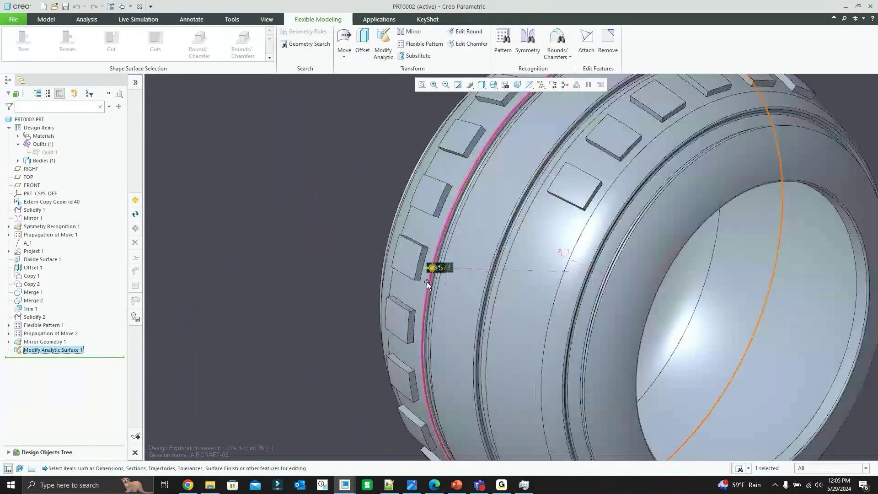
pyautogui.scroll(-8, 428, 284)
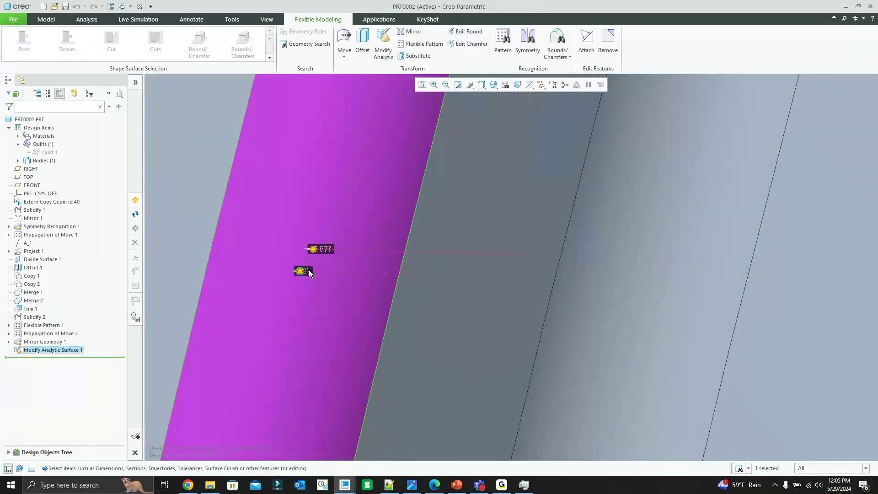
pyautogui.doubleClick(303, 268)
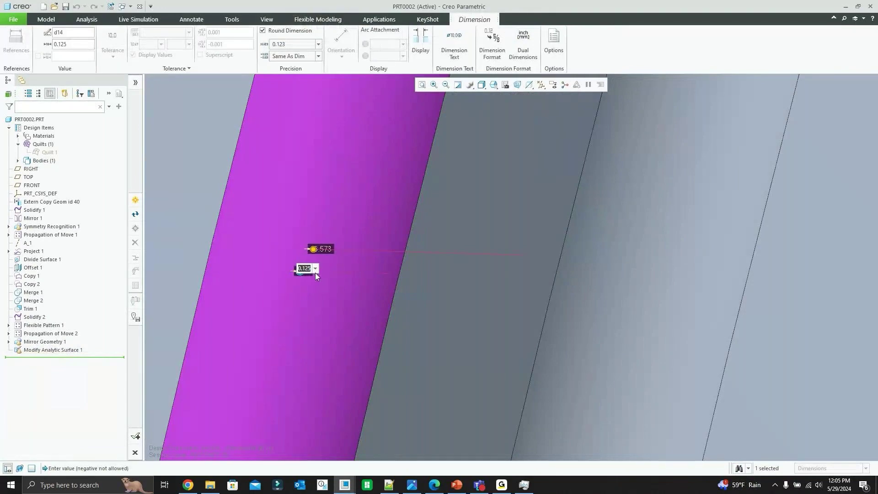
pyautogui.press('Return')
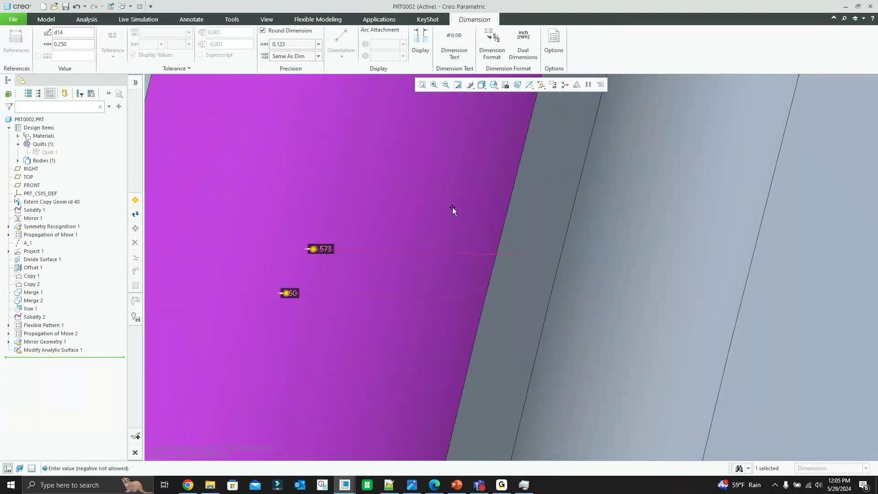
pyautogui.scroll(3, 462, 237)
pyautogui.scroll(4, 459, 247)
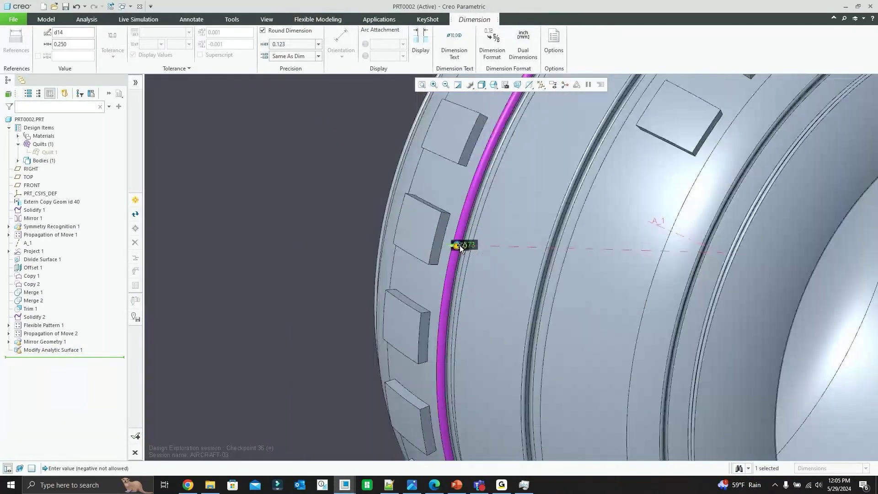
pyautogui.scroll(2, 459, 245)
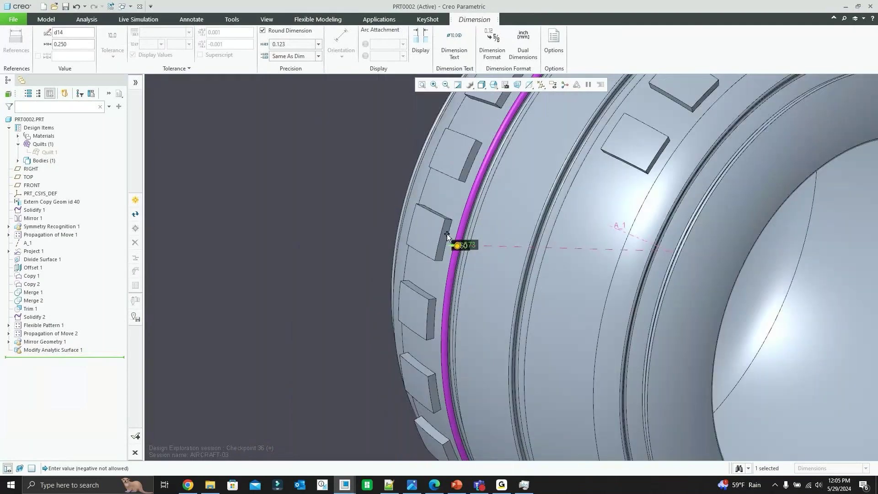
pyautogui.click(334, 160)
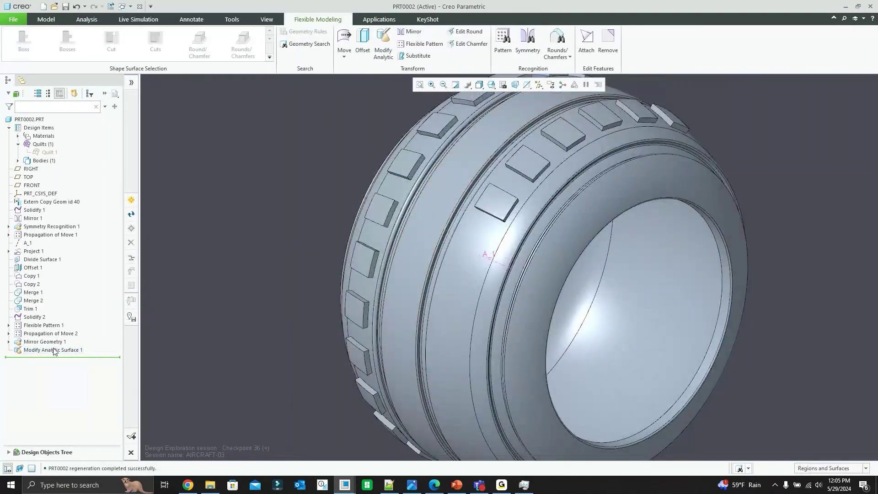
# Step: Redefine Modify Analytic Surface 1 and try to propagate it to Mirror Geometry 1 before closing the feature
pyautogui.click(406, 211)
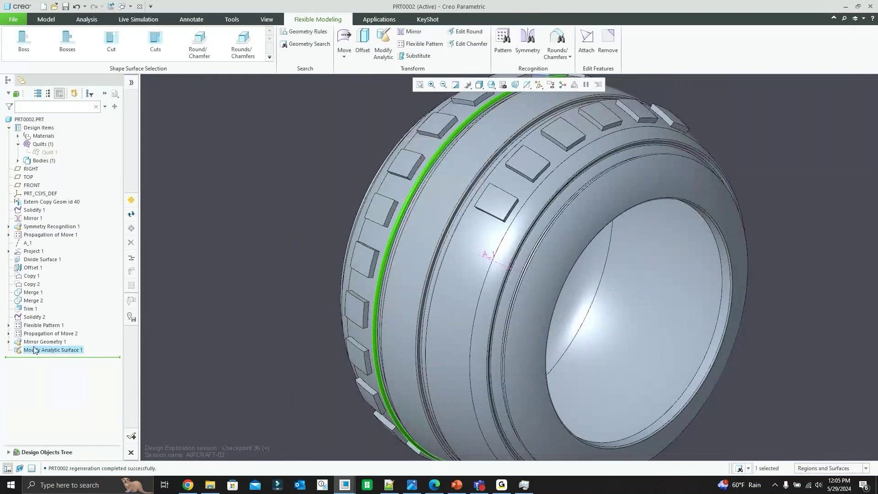
pyautogui.click(53, 350)
pyautogui.click(57, 301)
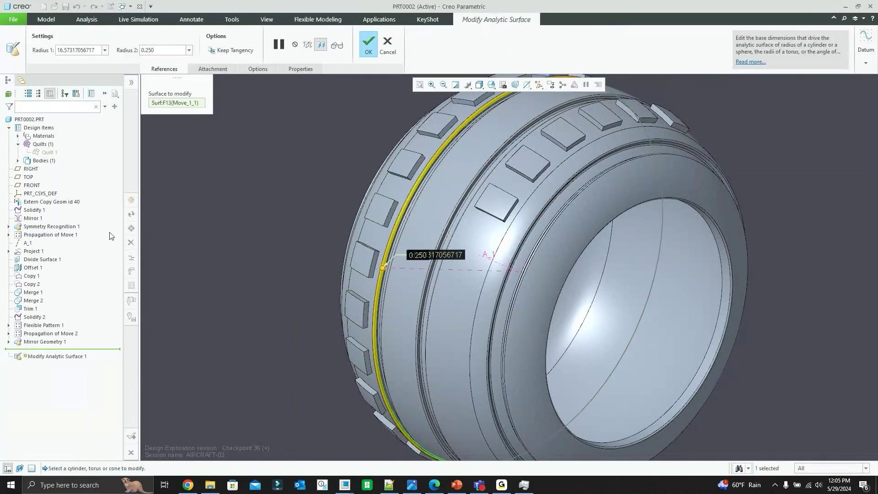
pyautogui.click(257, 69)
pyautogui.click(277, 118)
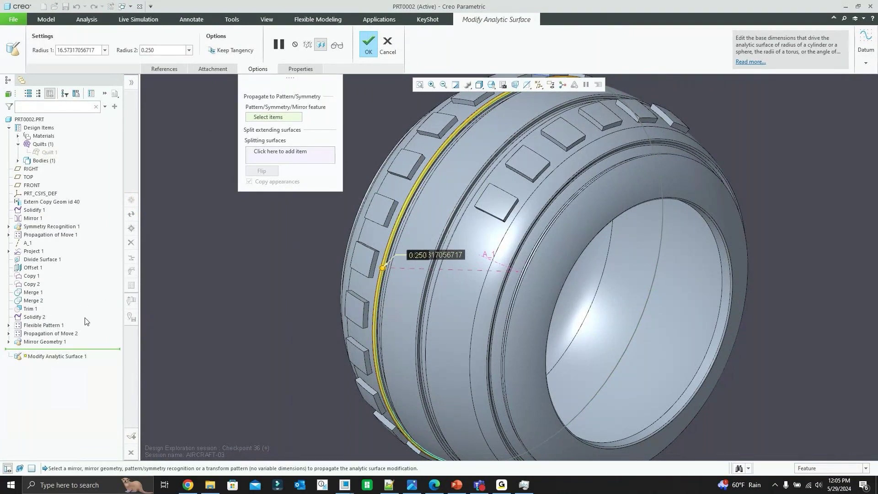
pyautogui.click(55, 342)
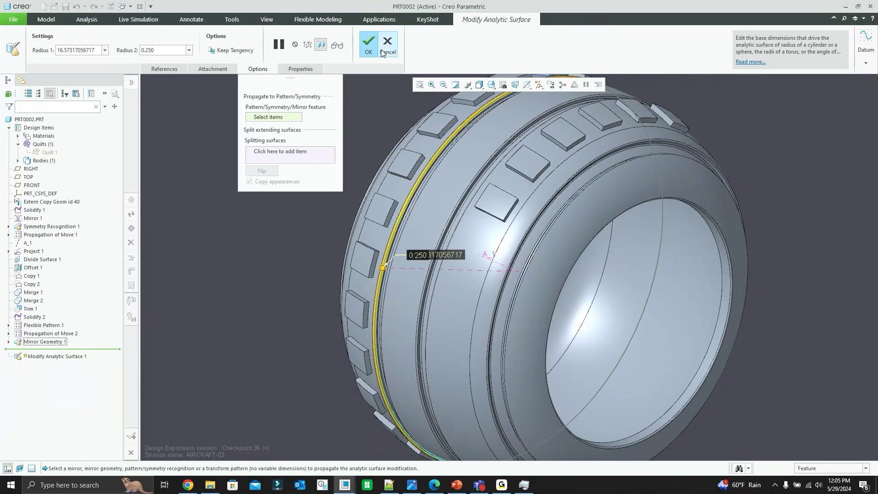
pyautogui.click(368, 45)
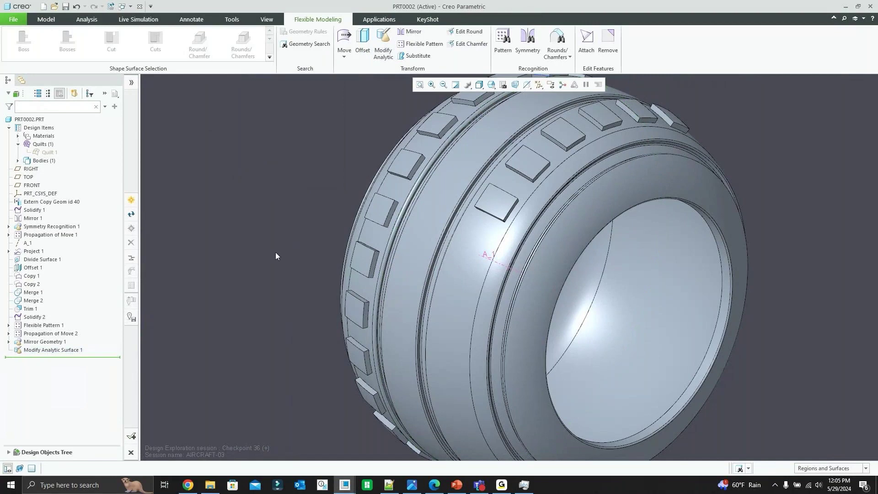
# Step: Switch to the LANDING-GEAR-01 assembly and open the wheel arm part W-A-03 in its own window
pyautogui.scroll(-3, 276, 256)
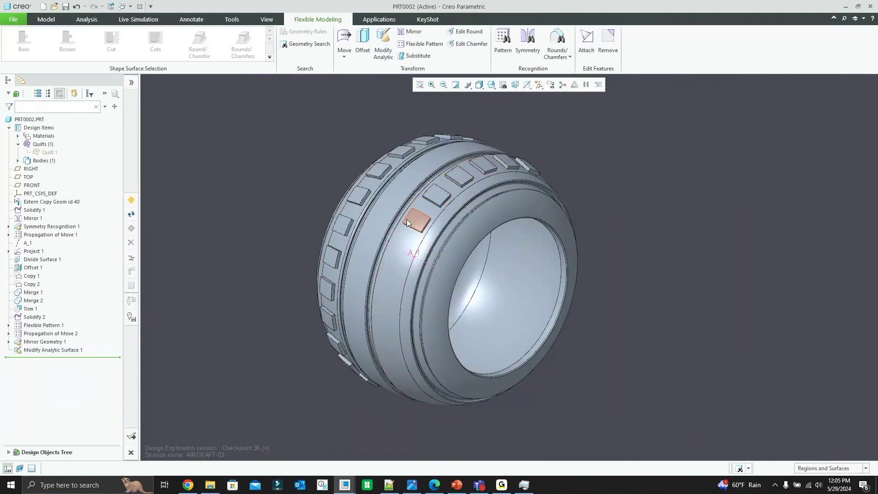
pyautogui.click(345, 485)
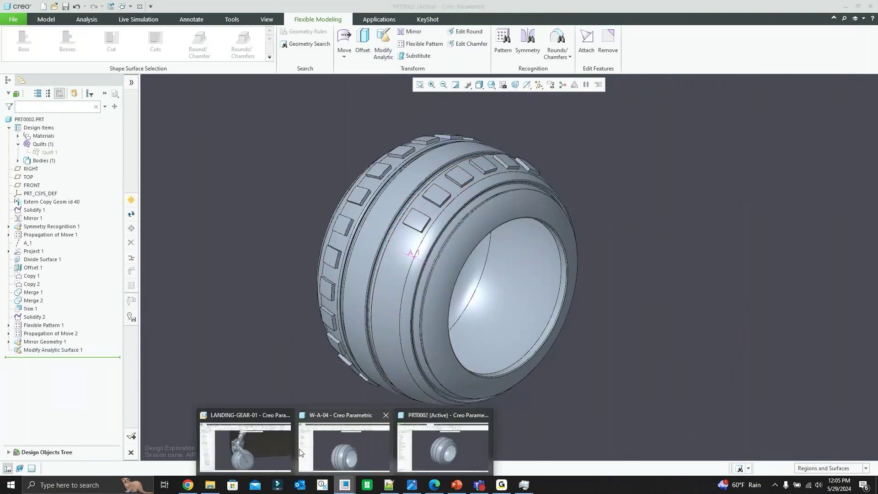
pyautogui.click(247, 446)
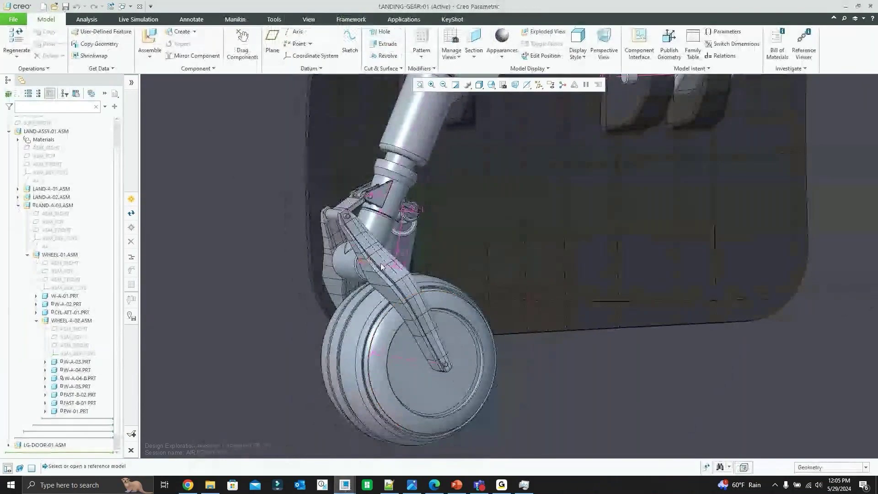
pyautogui.click(382, 266)
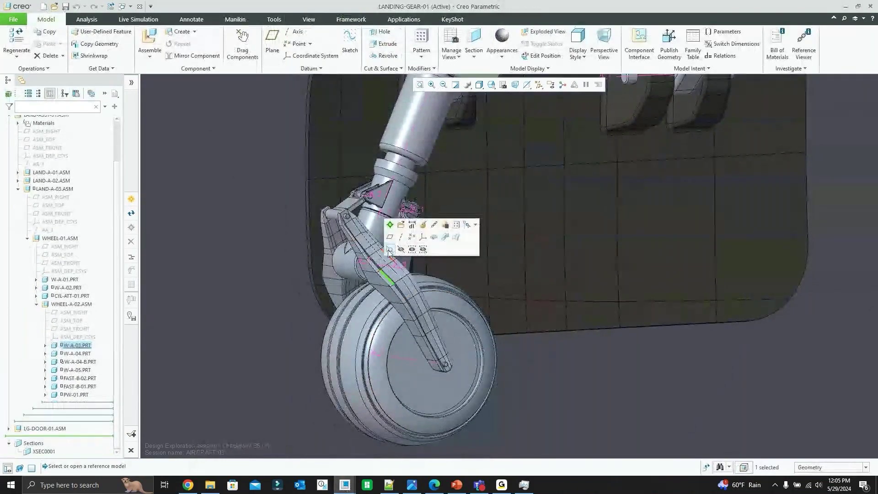
pyautogui.click(401, 225)
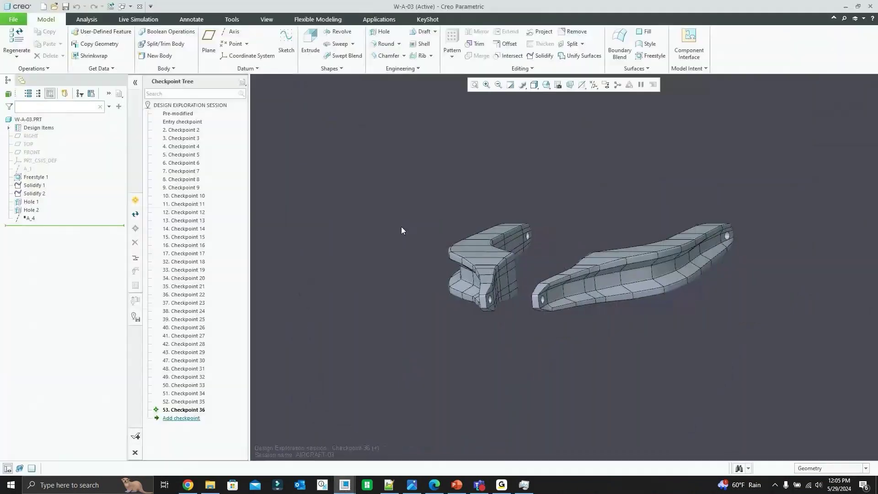
# Step: Examine the two separate arms of W-A-03 and highlight Body 1 to check which geometry it contains
pyautogui.moveTo(367, 320); pyautogui.dragTo(443, 335, button='middle')
pyautogui.scroll(-5, 440, 325)
pyautogui.scroll(4, 441, 247)
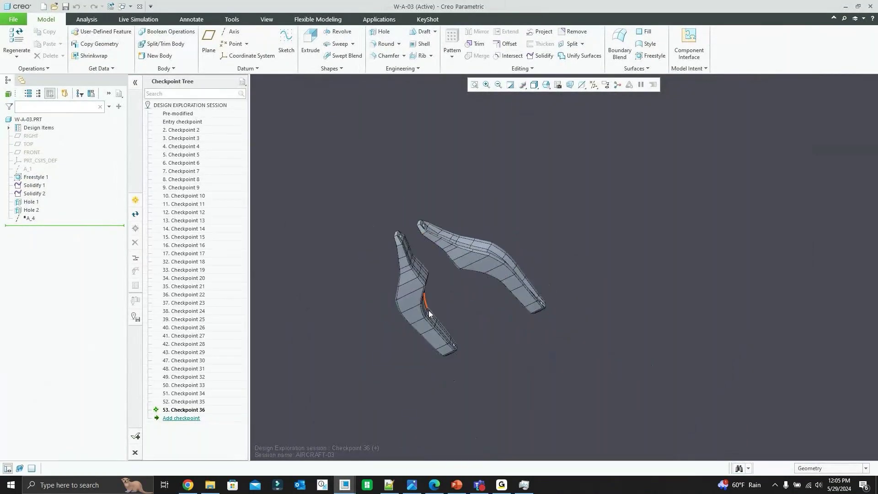
pyautogui.scroll(-2, 424, 314)
pyautogui.scroll(-2, 413, 220)
pyautogui.moveTo(411, 219)
pyautogui.mouseDown(button='middle')
pyautogui.moveTo(442, 233)
pyautogui.moveTo(434, 225)
pyautogui.mouseUp(button='middle')
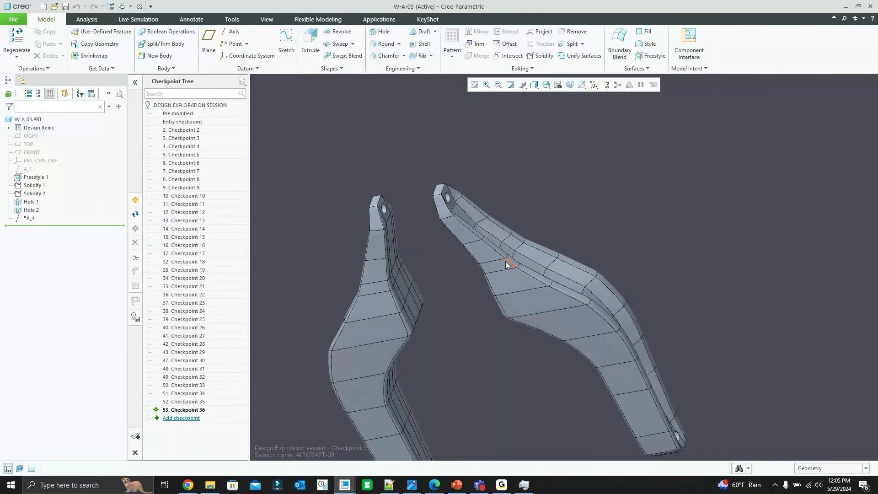
pyautogui.click(33, 120)
pyautogui.click(8, 127)
pyautogui.click(42, 144)
pyautogui.click(18, 145)
pyautogui.click(50, 153)
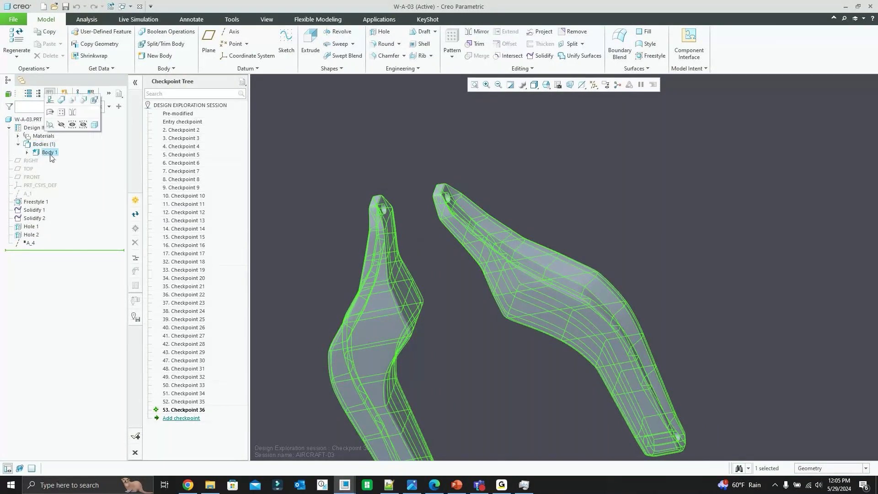
pyautogui.scroll(2, 464, 191)
pyautogui.moveTo(447, 258)
pyautogui.mouseDown(button='middle')
pyautogui.moveTo(436, 237)
pyautogui.moveTo(438, 246)
pyautogui.mouseUp(button='middle')
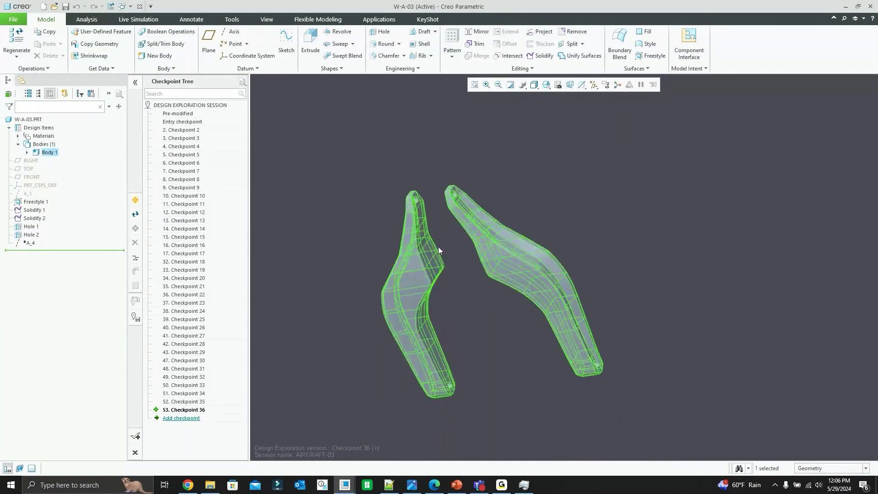
pyautogui.click(416, 143)
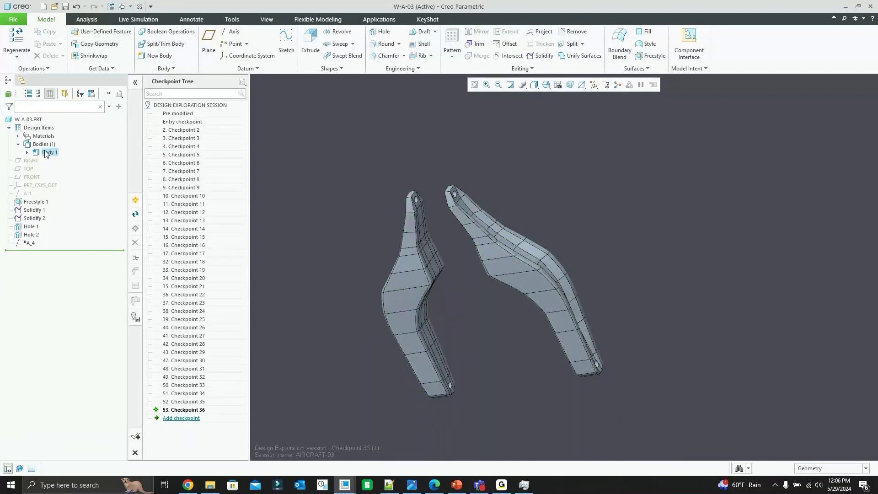
# Step: Create a new part from Body 1 of W-A-03
pyautogui.click(45, 153)
pyautogui.rightClick(46, 153)
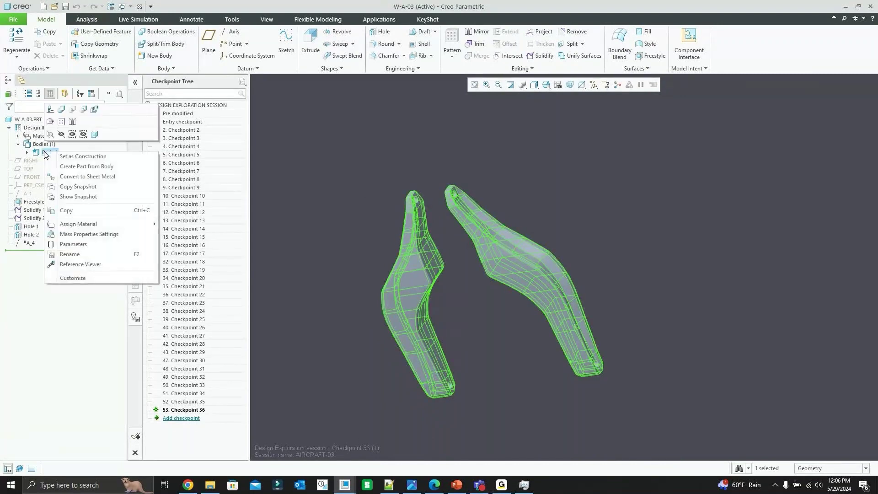
pyautogui.click(80, 171)
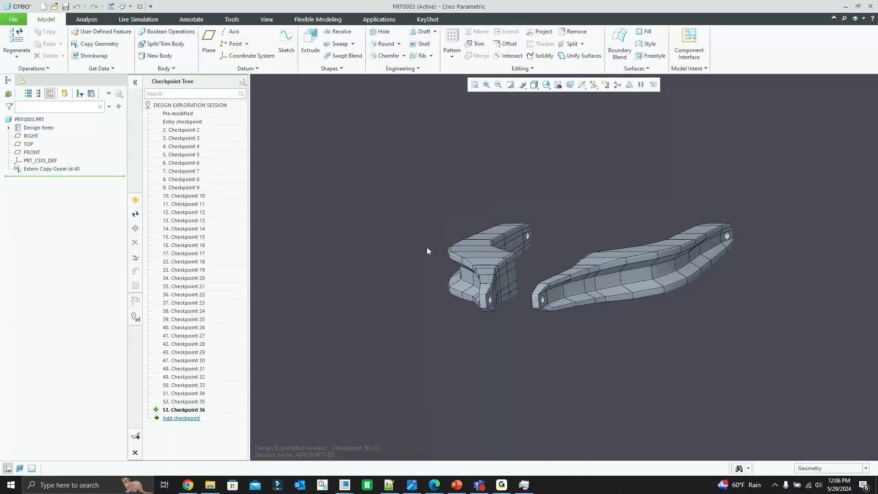
pyautogui.moveTo(426, 247); pyautogui.dragTo(471, 279, button='middle')
pyautogui.scroll(2, 472, 284)
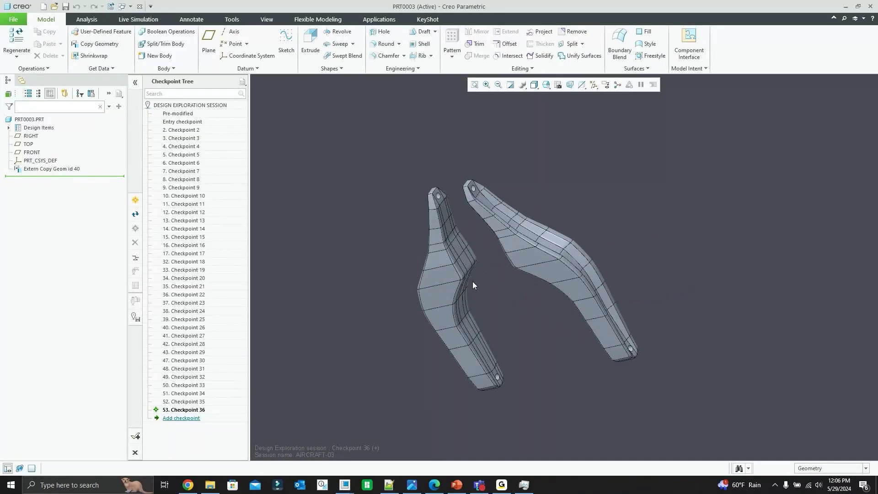
# Step: Using flexible modeling, select the whole narrower-looking arm as a Boss shape surface set and remove it, keeping the other arm
pyautogui.click(135, 83)
pyautogui.click(314, 19)
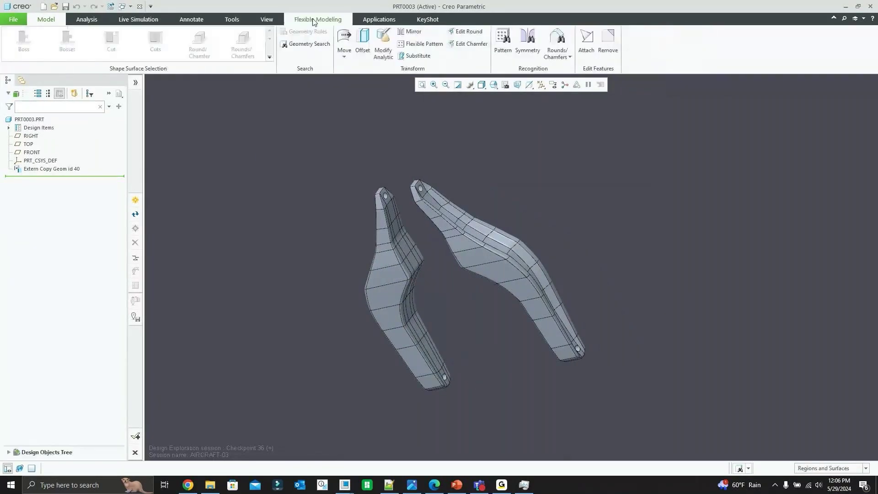
pyautogui.scroll(3, 415, 293)
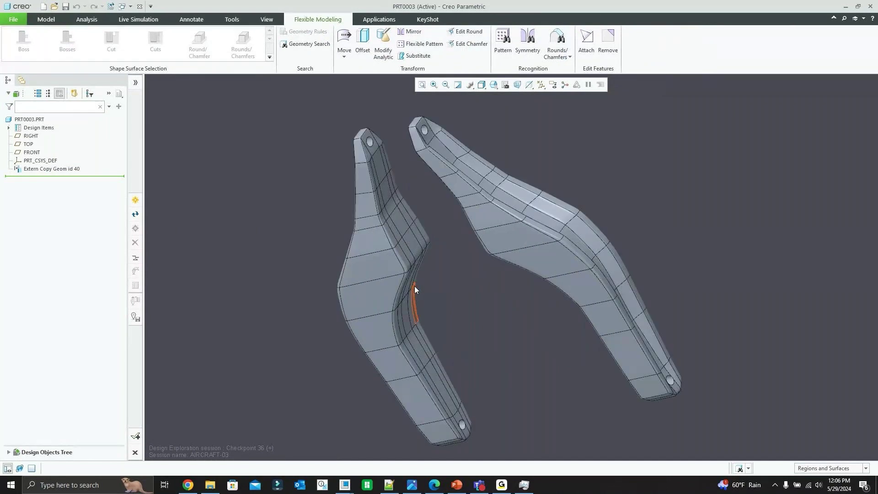
pyautogui.scroll(-1, 414, 217)
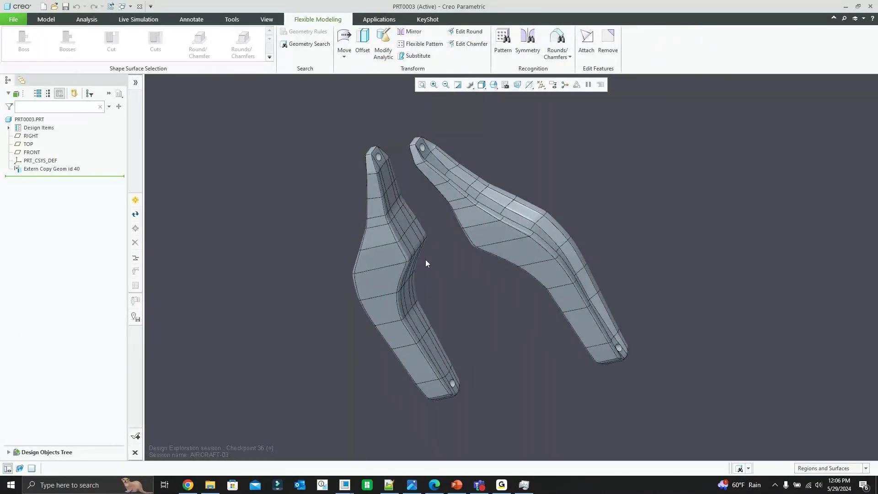
pyautogui.scroll(-1, 425, 260)
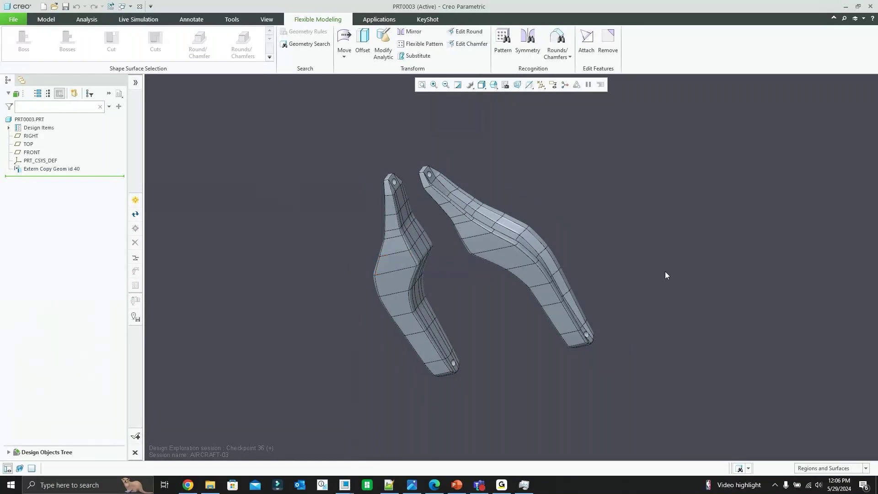
pyautogui.click(407, 265)
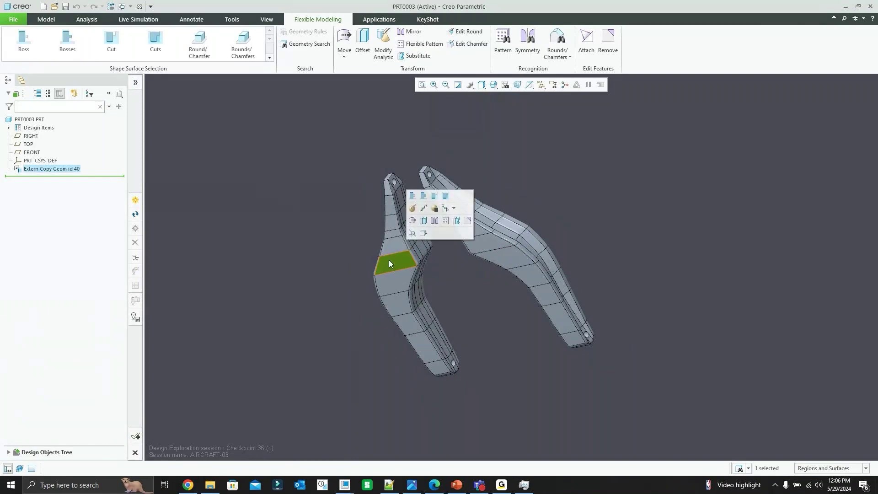
pyautogui.click(24, 42)
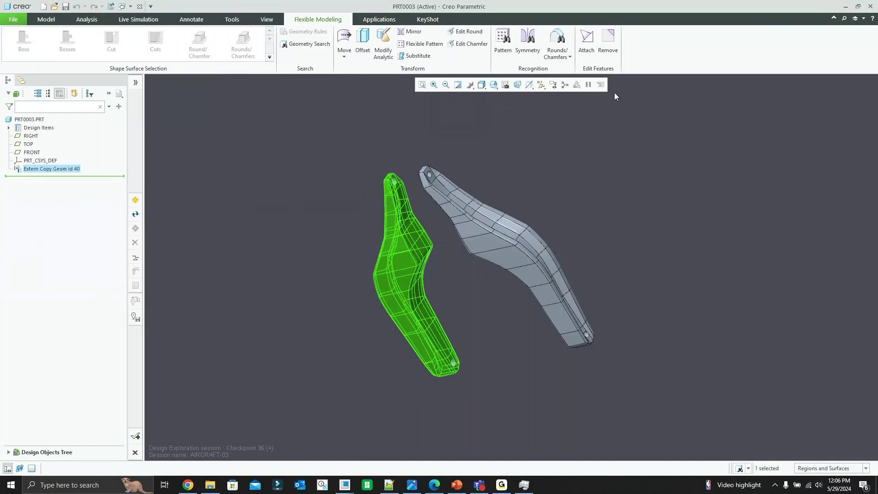
pyautogui.click(610, 44)
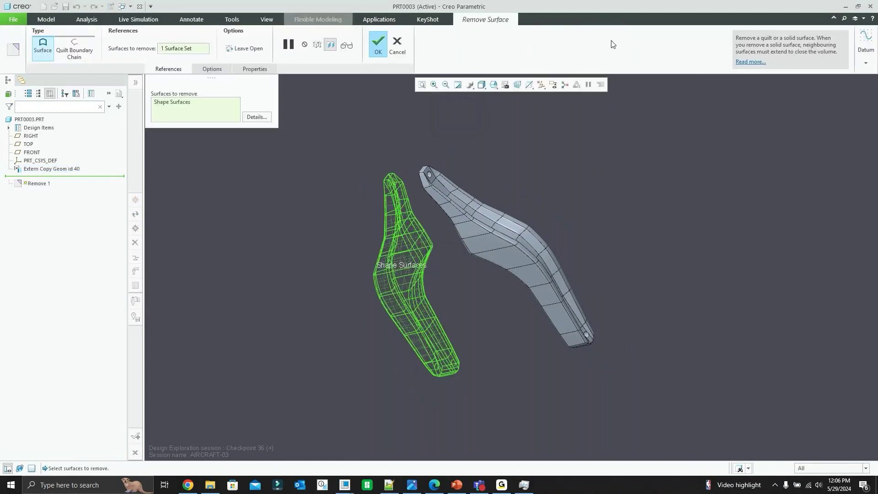
pyautogui.click(377, 44)
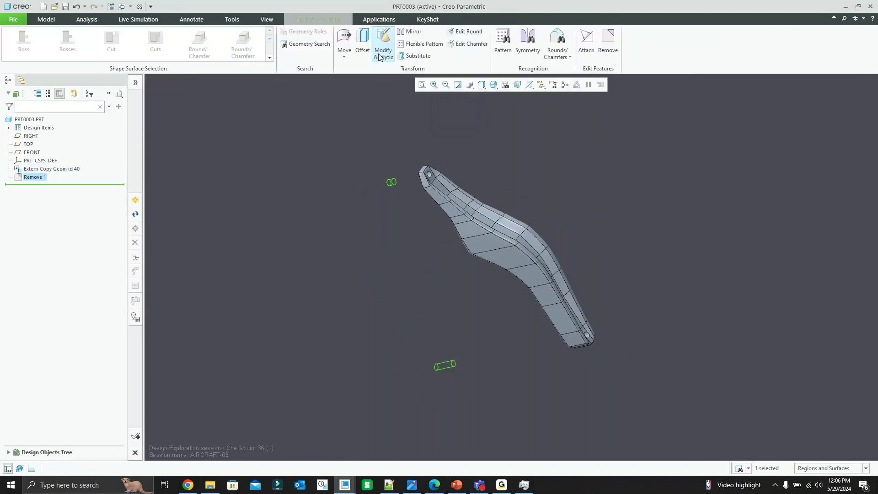
pyautogui.moveTo(449, 192)
pyautogui.mouseDown(button='middle')
pyautogui.moveTo(459, 199)
pyautogui.moveTo(542, 162)
pyautogui.moveTo(519, 157)
pyautogui.moveTo(449, 172)
pyautogui.moveTo(455, 179)
pyautogui.moveTo(466, 172)
pyautogui.moveTo(464, 185)
pyautogui.moveTo(414, 218)
pyautogui.mouseUp(button='middle')
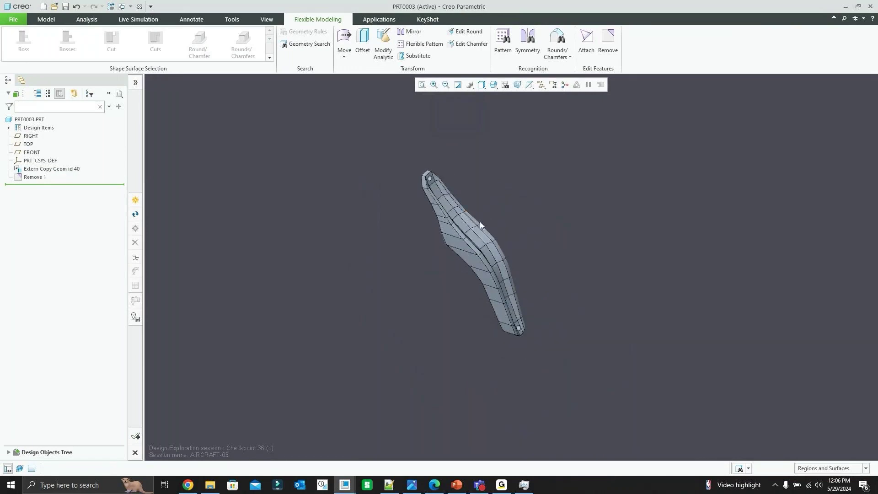
# Step: Remove the cylindrical surface of the pin hole at the remaining arm's upper end, closing the hole
pyautogui.moveTo(490, 232); pyautogui.dragTo(449, 216, button='middle')
pyautogui.scroll(5, 392, 138)
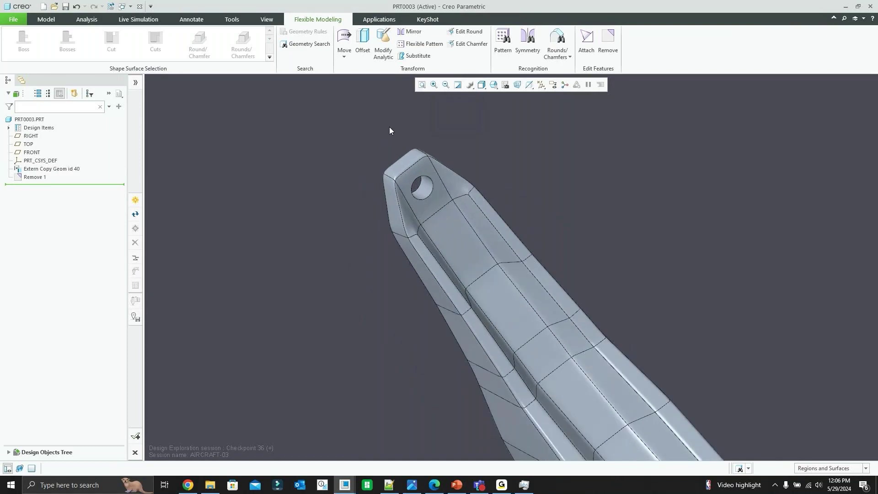
pyautogui.click(614, 42)
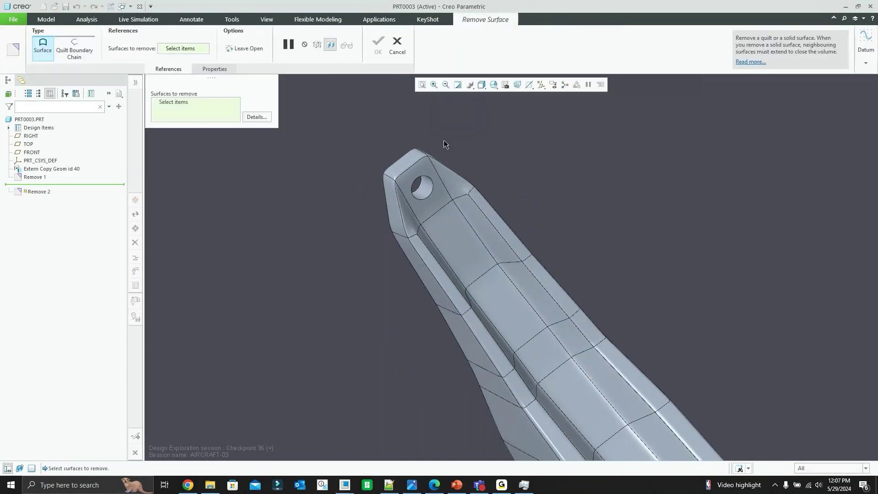
pyautogui.scroll(2, 421, 172)
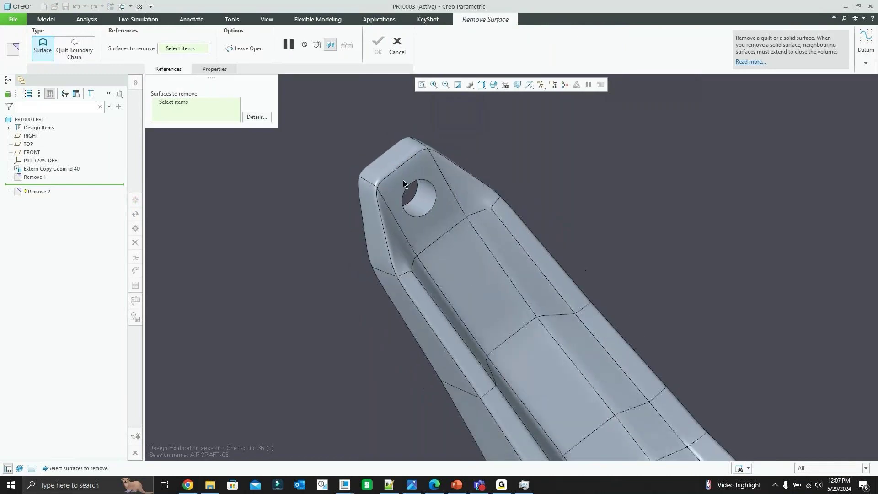
pyautogui.scroll(-5, 403, 183)
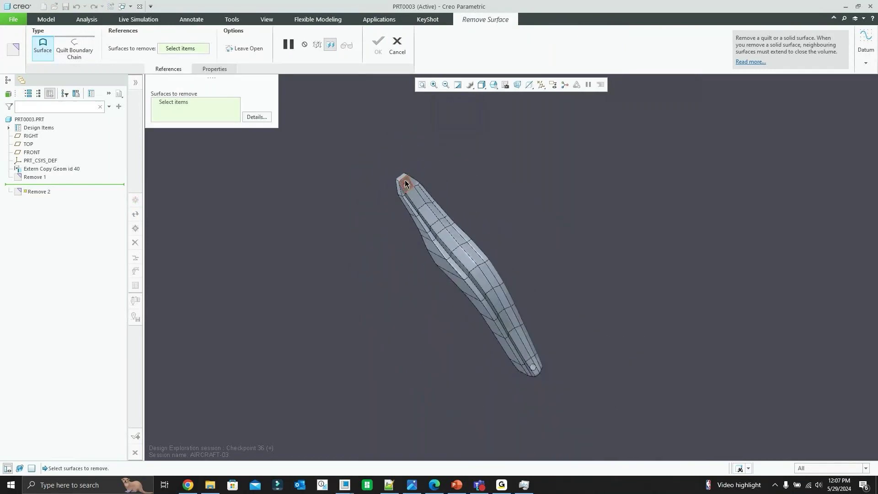
pyautogui.scroll(5, 405, 183)
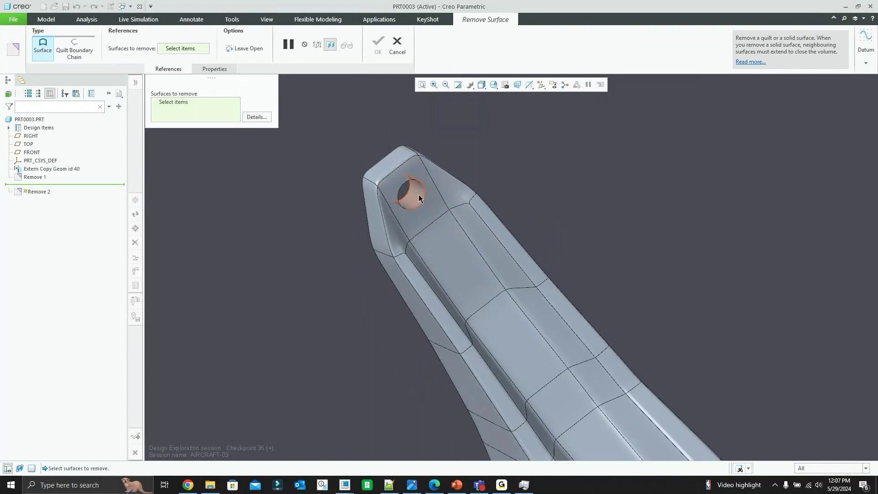
pyautogui.scroll(-1, 421, 199)
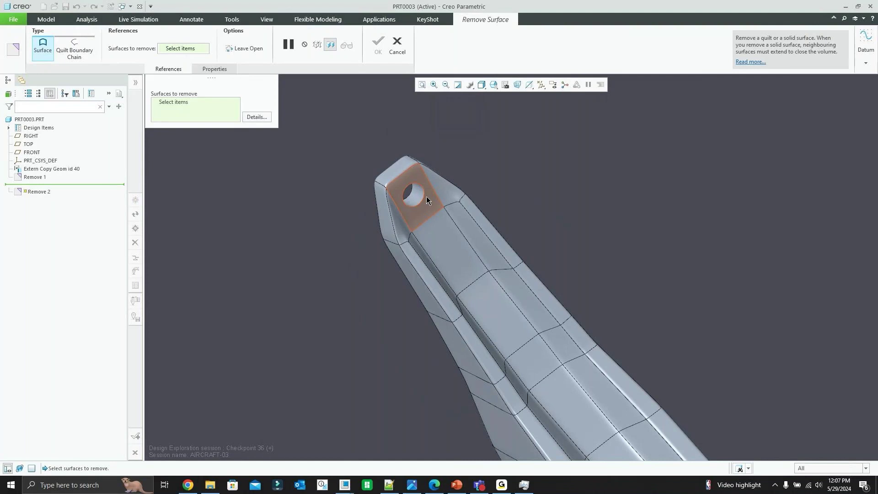
pyautogui.scroll(1, 423, 190)
pyautogui.click(421, 199)
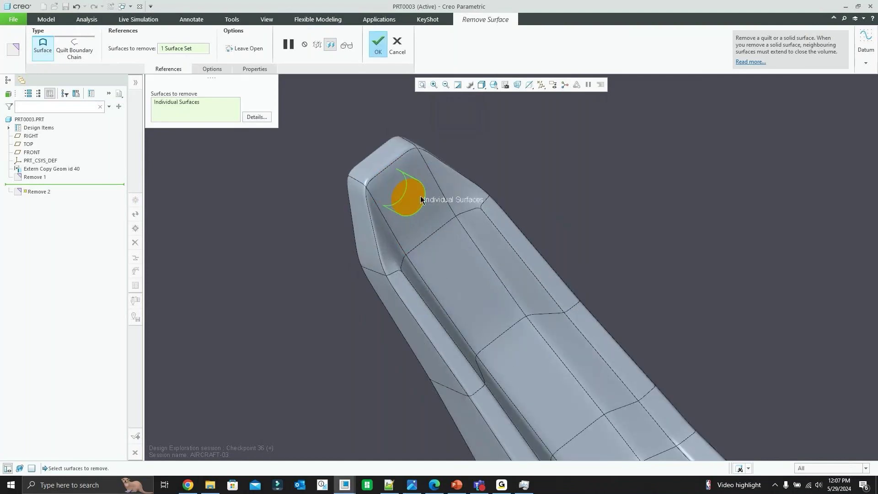
pyautogui.moveTo(421, 196)
pyautogui.mouseDown(button='middle')
pyautogui.moveTo(444, 204)
pyautogui.moveTo(430, 185)
pyautogui.mouseUp(button='middle')
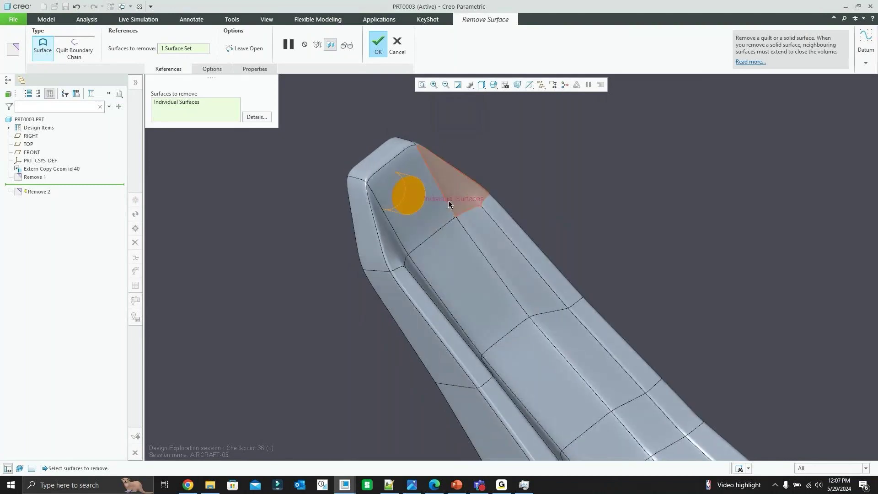
pyautogui.click(380, 51)
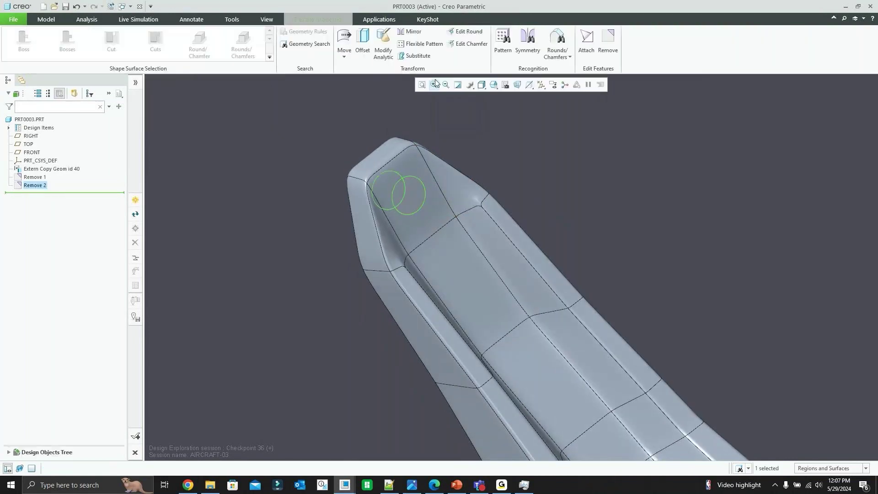
# Step: Switch to the LANDING-GEAR-01 assembly and open the link part W-A-05 above the wheel arms in its own window
pyautogui.scroll(6, 359, 178)
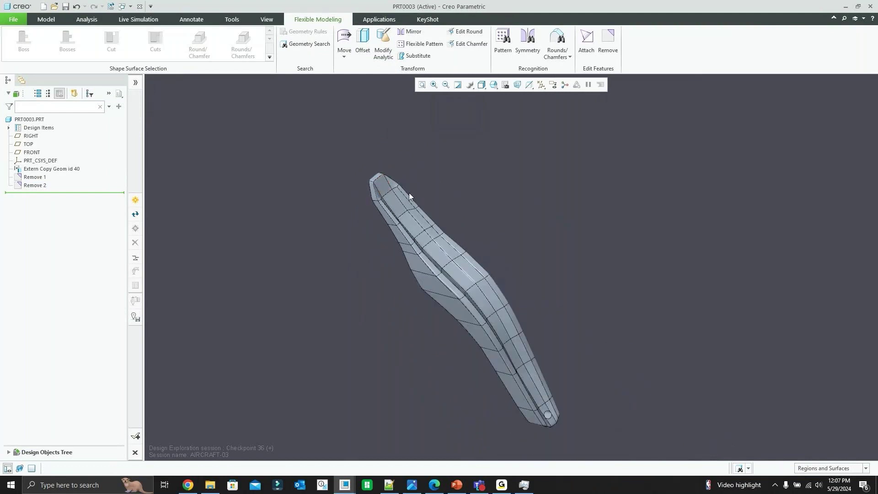
pyautogui.moveTo(399, 191); pyautogui.dragTo(412, 204, button='middle')
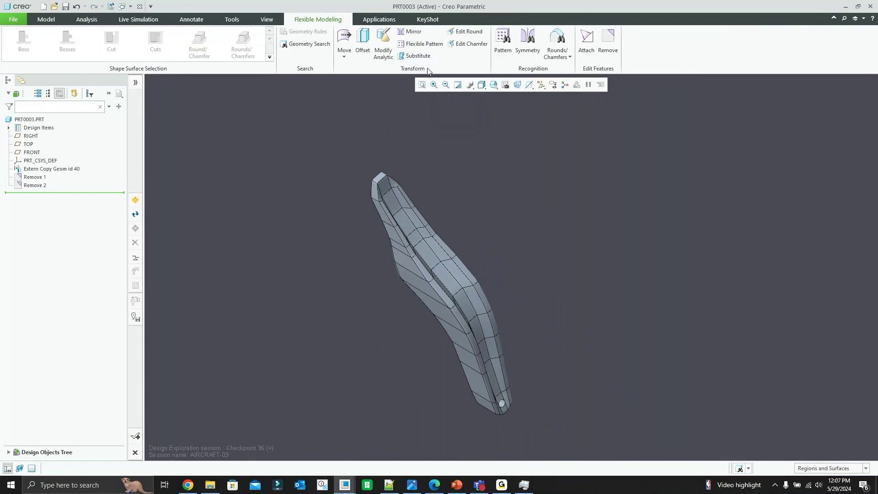
pyautogui.scroll(-1, 405, 259)
pyautogui.scroll(1, 409, 252)
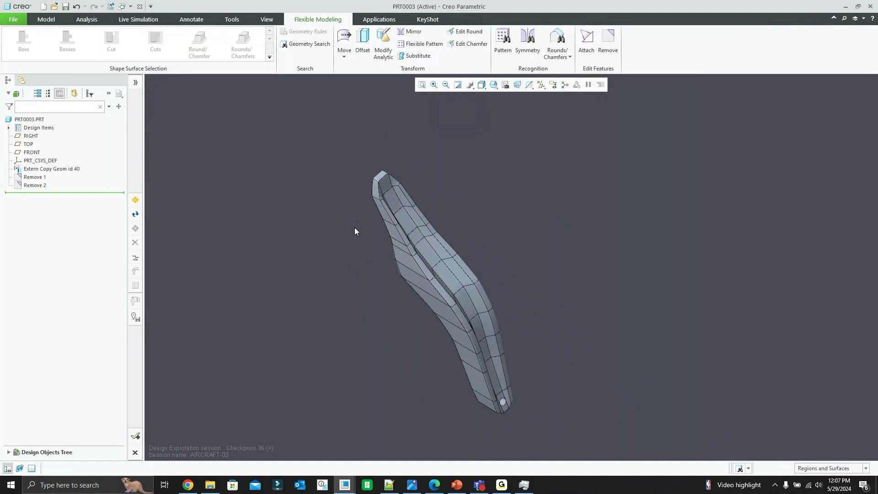
pyautogui.click(348, 484)
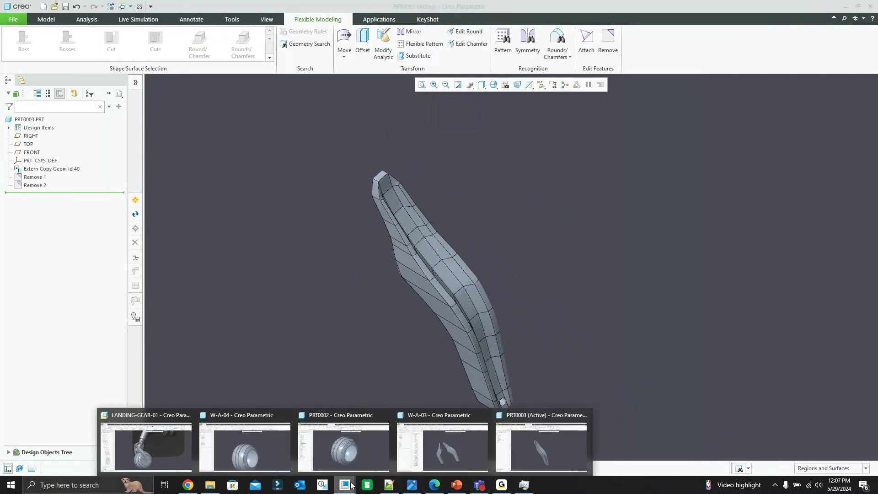
pyautogui.click(179, 453)
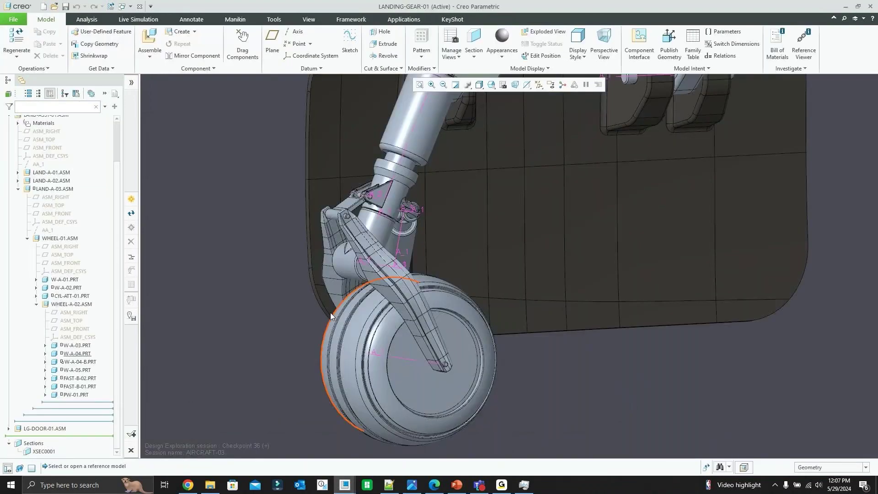
pyautogui.scroll(5, 348, 188)
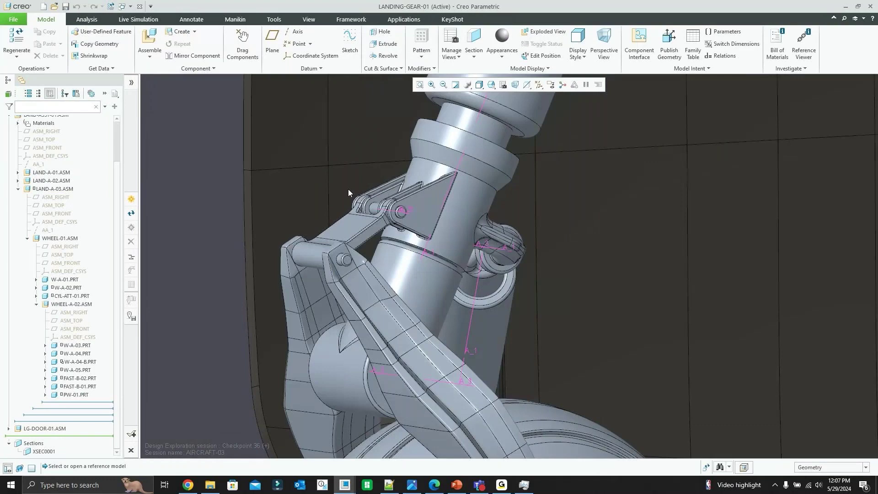
pyautogui.moveTo(347, 189); pyautogui.dragTo(413, 320, button='middle')
pyautogui.click(413, 319)
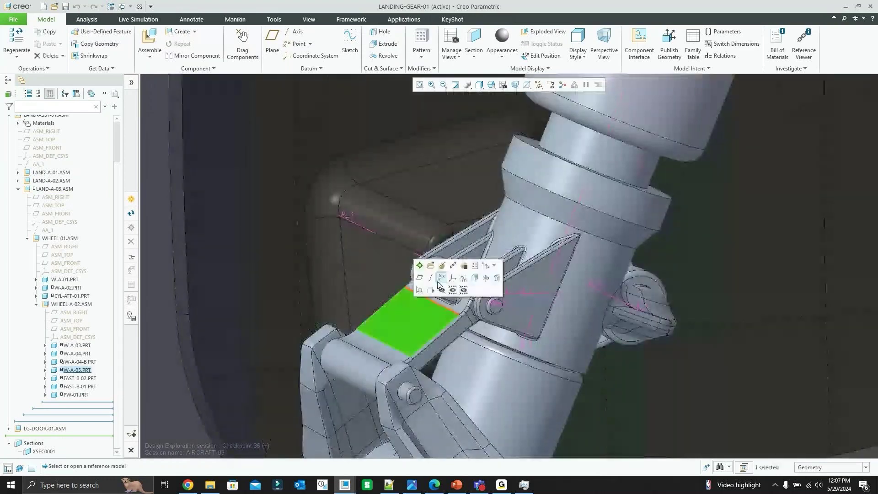
pyautogui.click(440, 280)
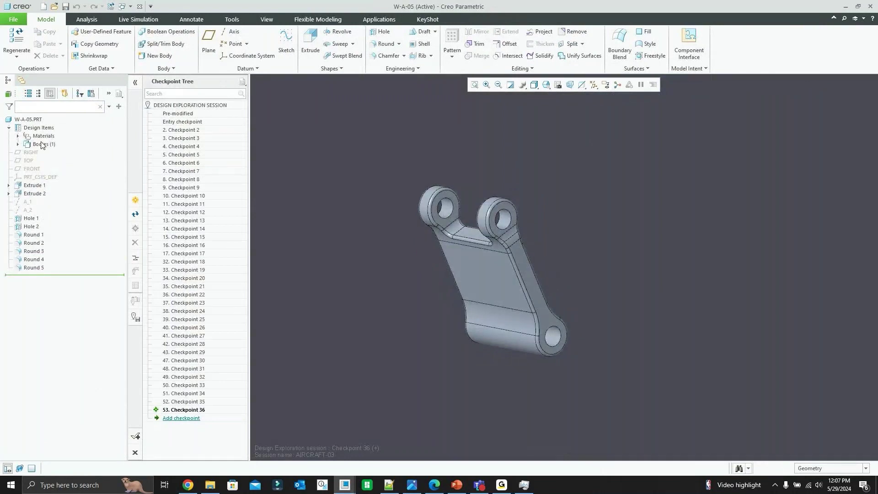
# Step: Create a new part named prt0004 from Body 1 of W-A-05, using the default template
pyautogui.click(18, 144)
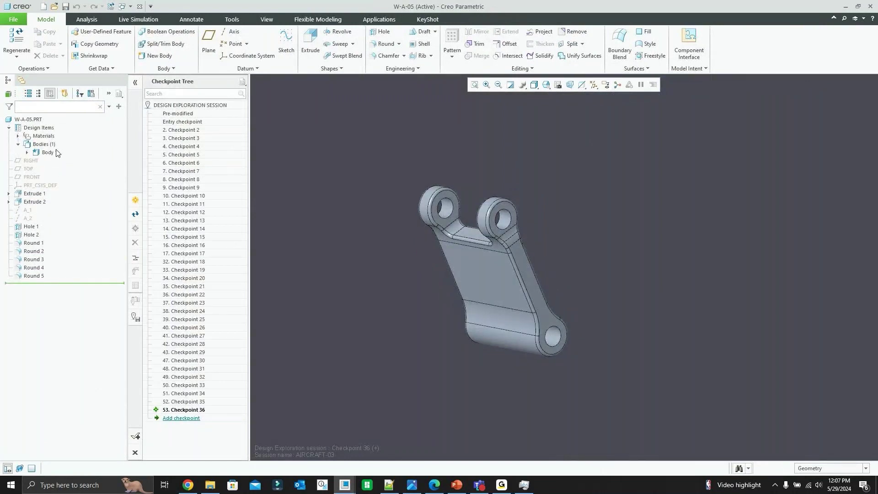
pyautogui.click(51, 153)
pyautogui.rightClick(53, 159)
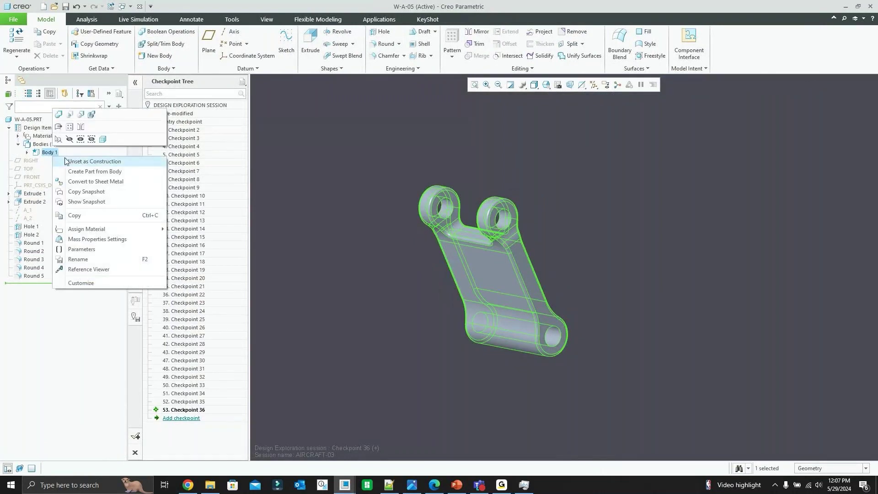
pyautogui.click(88, 171)
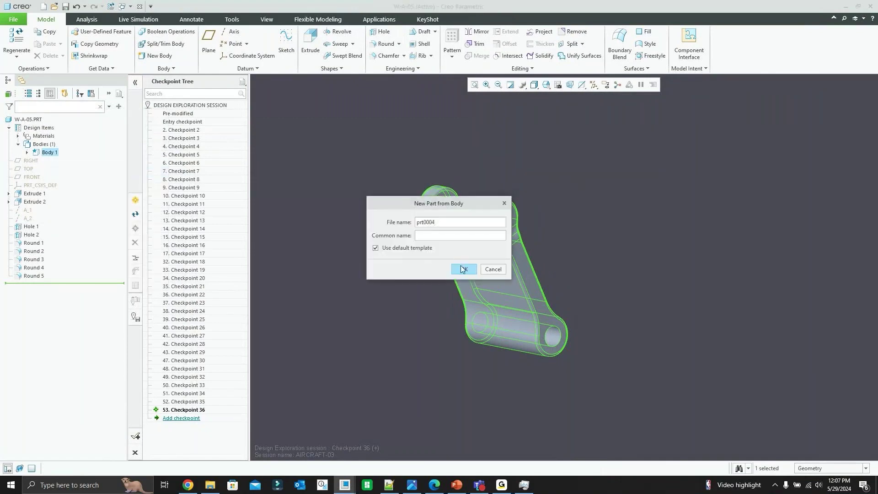
pyautogui.click(460, 266)
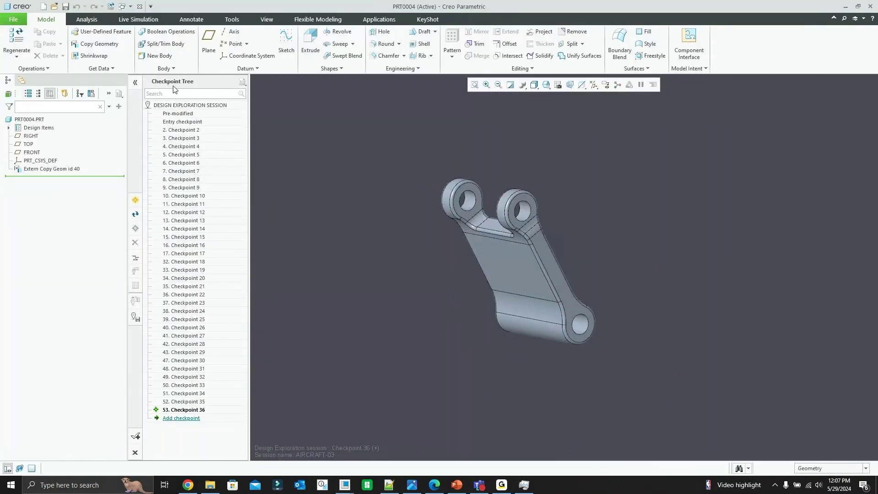
# Step: In flexible modeling, run a geometry search for round surfaces of any type and select all the found surfaces
pyautogui.click(134, 83)
pyautogui.scroll(2, 475, 211)
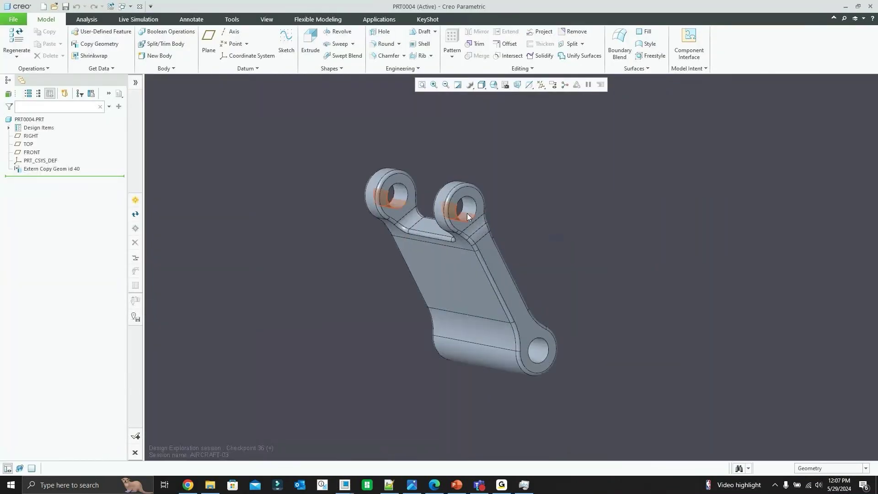
pyautogui.click(317, 19)
pyautogui.scroll(1, 456, 235)
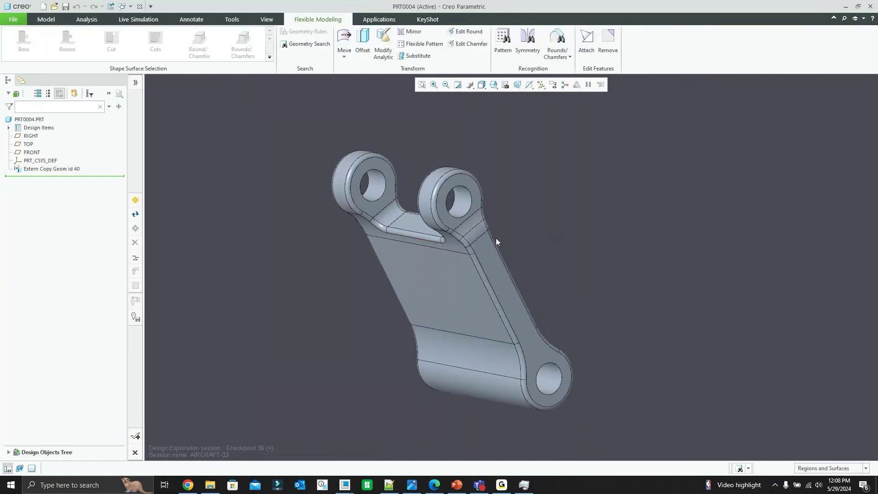
pyautogui.click(305, 44)
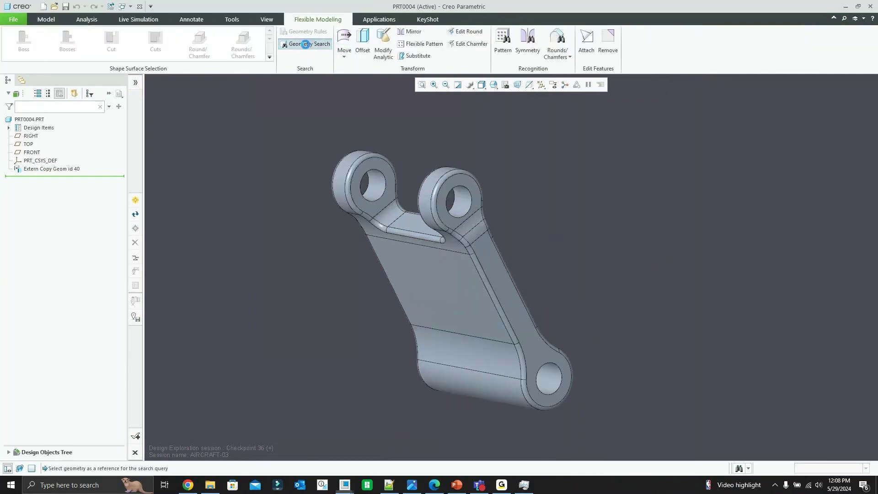
pyautogui.click(867, 114)
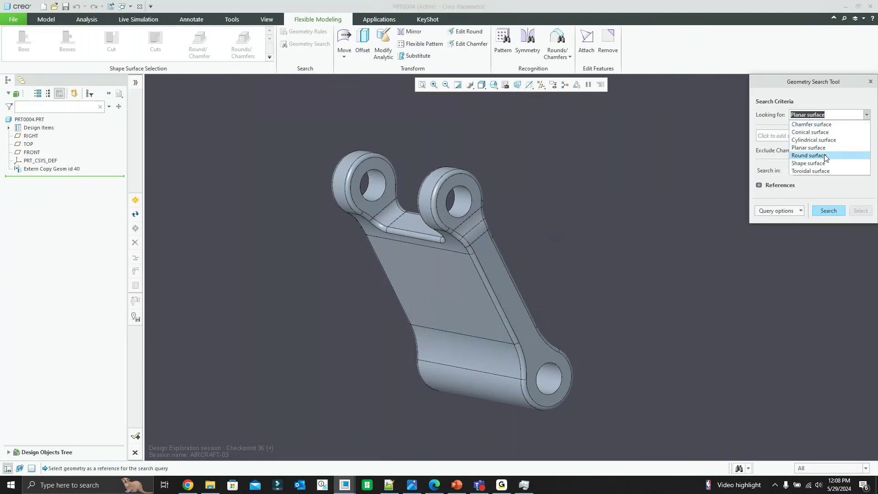
pyautogui.click(808, 155)
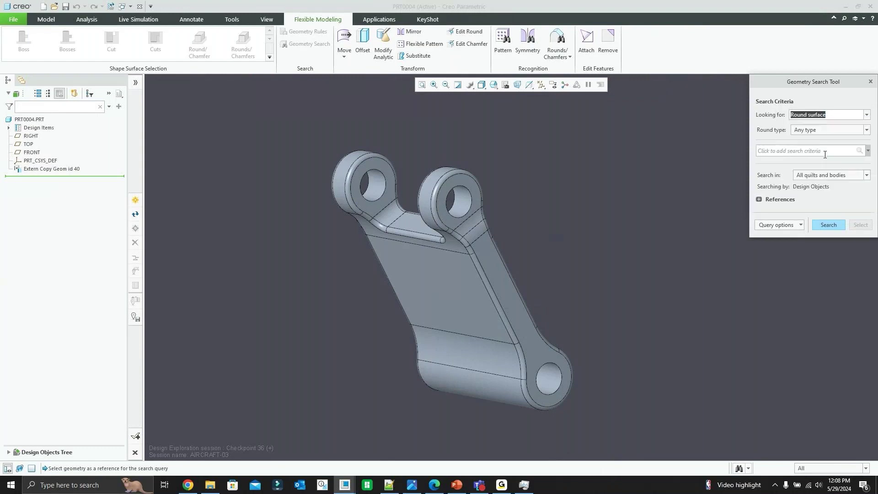
pyautogui.click(828, 225)
pyautogui.click(860, 274)
# Step: Examine the selected round surfaces around the link's lugs and plate, and clear the selection
pyautogui.moveTo(447, 206)
pyautogui.mouseDown(button='middle')
pyautogui.moveTo(495, 190)
pyautogui.moveTo(458, 208)
pyautogui.mouseUp(button='middle')
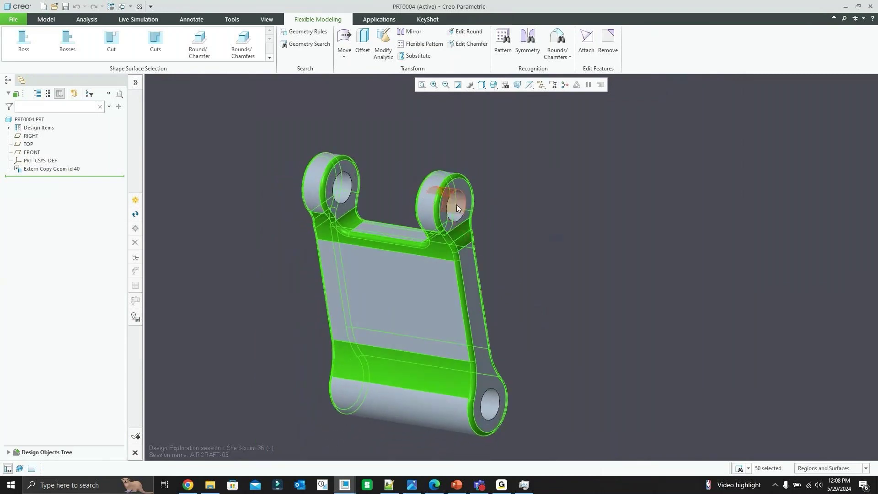
pyautogui.scroll(2, 457, 208)
pyautogui.scroll(-4, 465, 247)
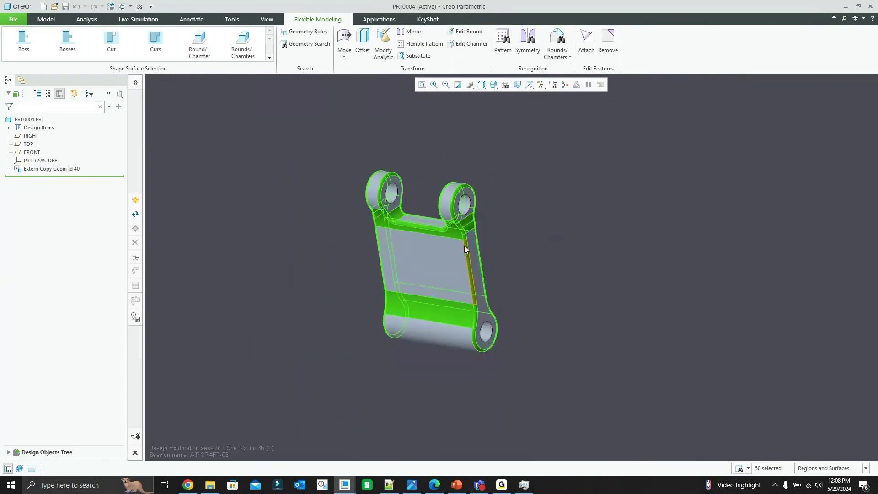
pyautogui.scroll(-3, 464, 245)
pyautogui.moveTo(462, 231)
pyautogui.mouseDown(button='middle')
pyautogui.moveTo(428, 191)
pyautogui.moveTo(419, 196)
pyautogui.moveTo(437, 177)
pyautogui.moveTo(426, 176)
pyautogui.moveTo(531, 186)
pyautogui.moveTo(462, 198)
pyautogui.mouseUp(button='middle')
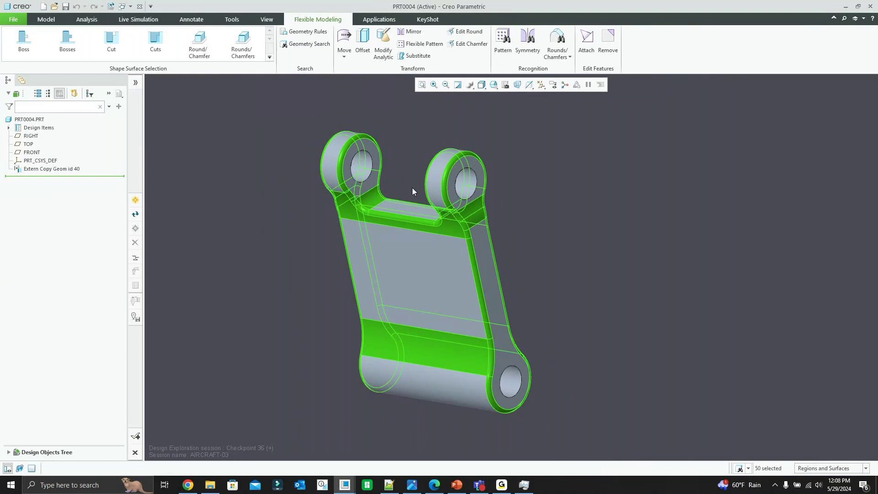
pyautogui.scroll(-3, 442, 171)
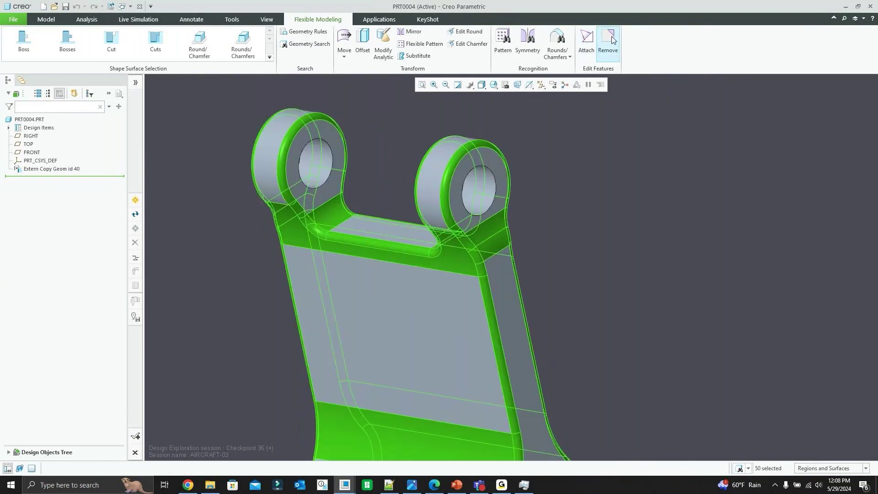
pyautogui.click(468, 101)
# Step: Run a geometry search for planar surfaces in all quilts and bodies
pyautogui.click(305, 45)
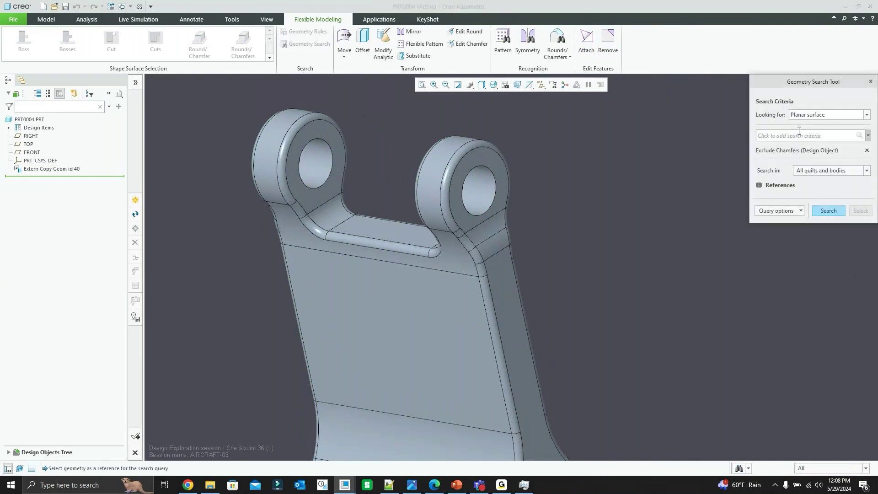
pyautogui.click(867, 115)
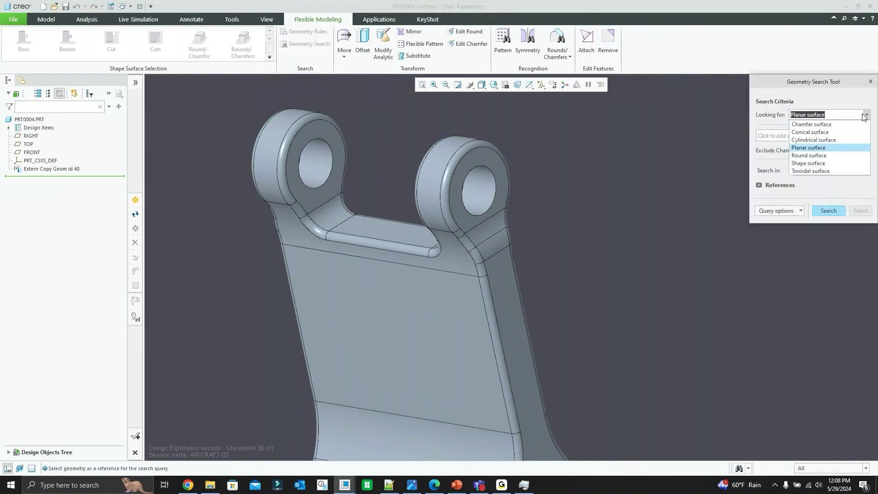
pyautogui.click(821, 147)
pyautogui.click(826, 211)
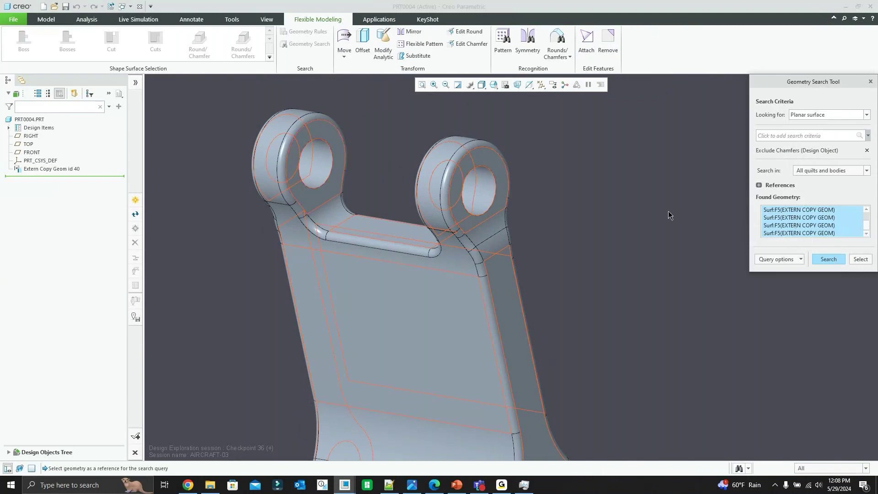
# Step: Go through the found planar surfaces and select the long side face of the link that surrounds the lower hole
pyautogui.scroll(3, 520, 186)
pyautogui.click(808, 218)
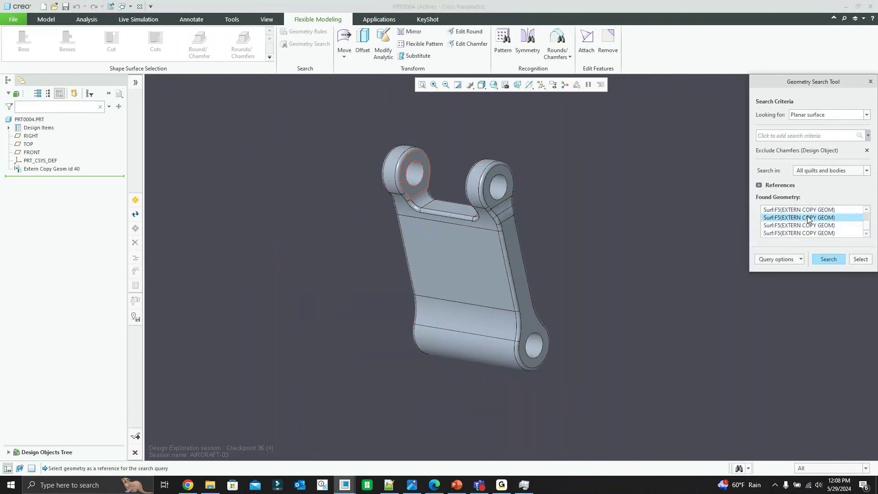
pyautogui.moveTo(810, 224); pyautogui.dragTo(811, 233)
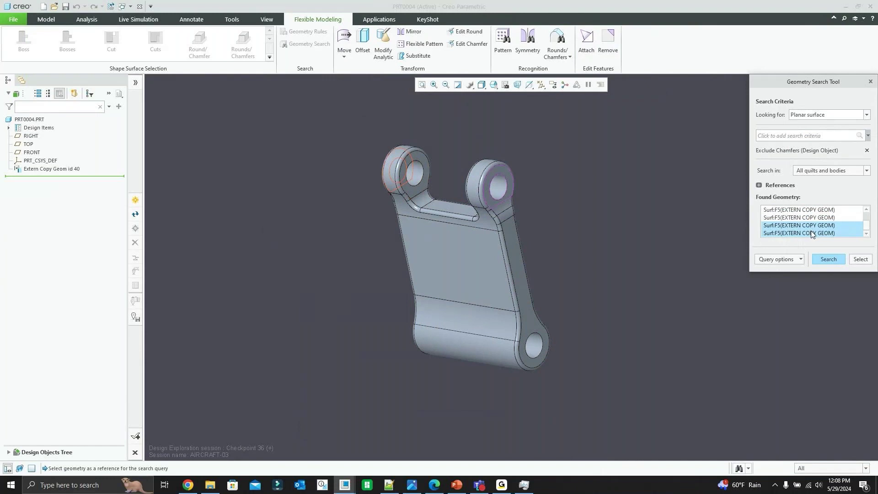
pyautogui.click(807, 233)
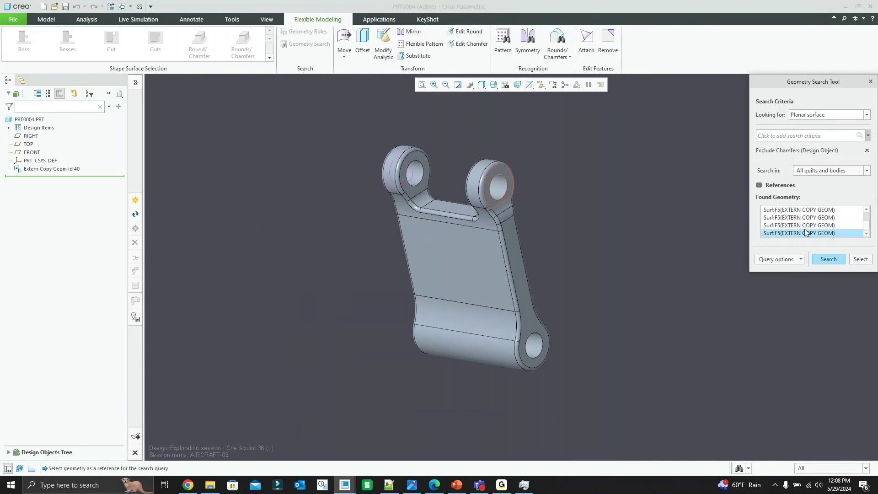
pyautogui.click(810, 210)
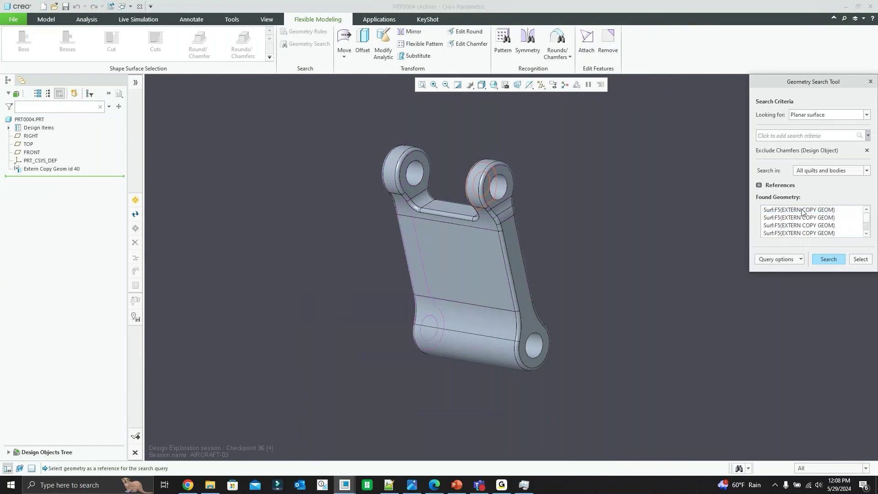
pyautogui.moveTo(530, 213); pyautogui.dragTo(617, 214, button='middle')
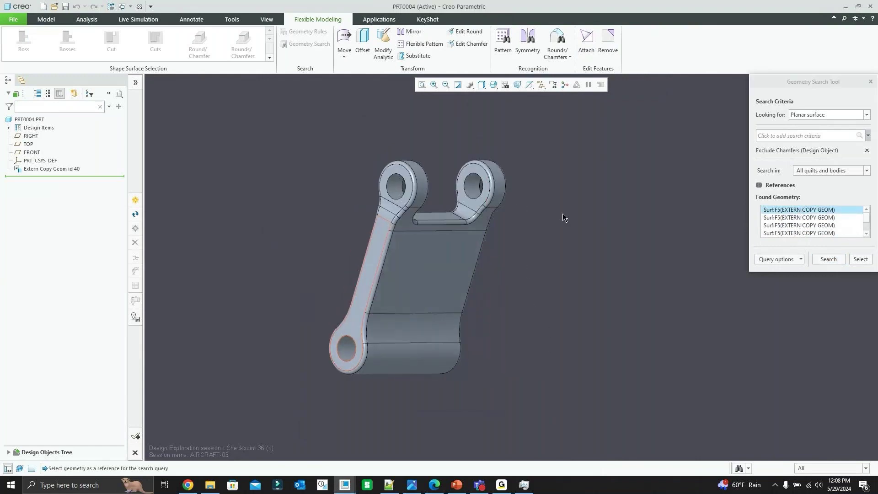
pyautogui.click(860, 259)
pyautogui.hotkey('ctrl', 'd')
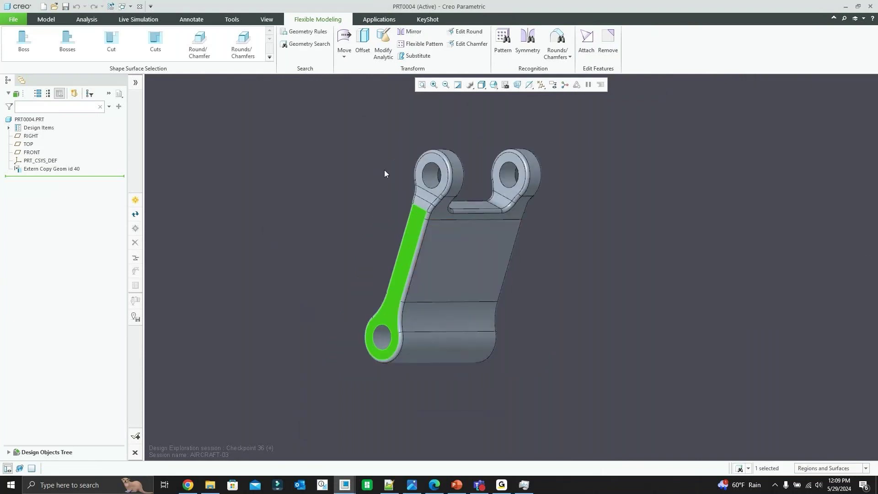
# Step: Display the datum planes in the model
pyautogui.moveTo(423, 193); pyautogui.dragTo(497, 117, button='middle')
pyautogui.click(541, 85)
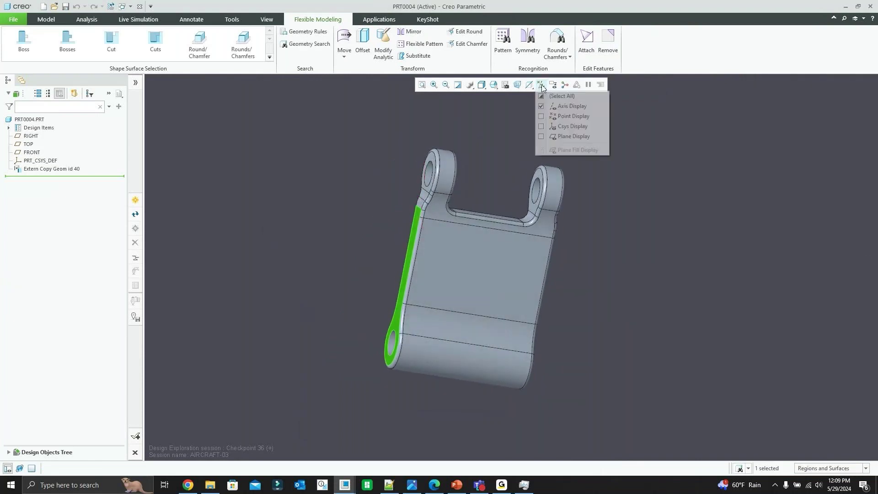
pyautogui.click(572, 136)
# Step: Start a Move by Dimension on the selected side face, with a linear dimension from that face to the RIGHT datum plane
pyautogui.click(343, 56)
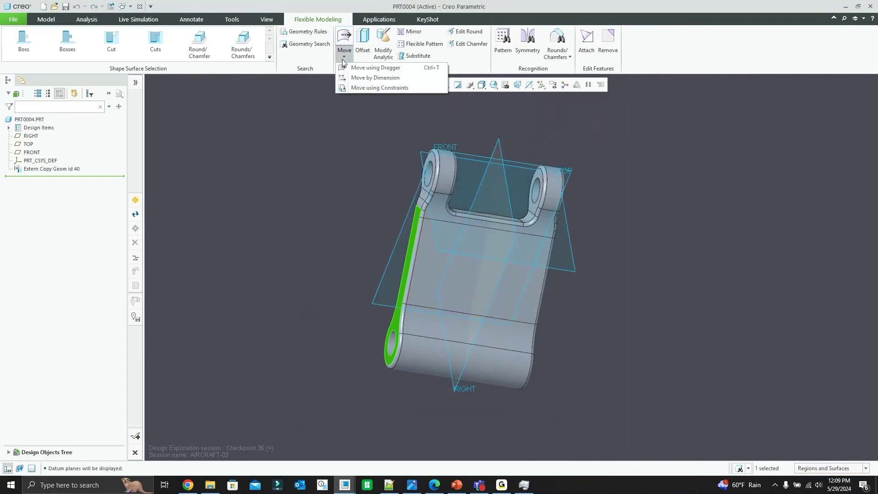
pyautogui.click(358, 77)
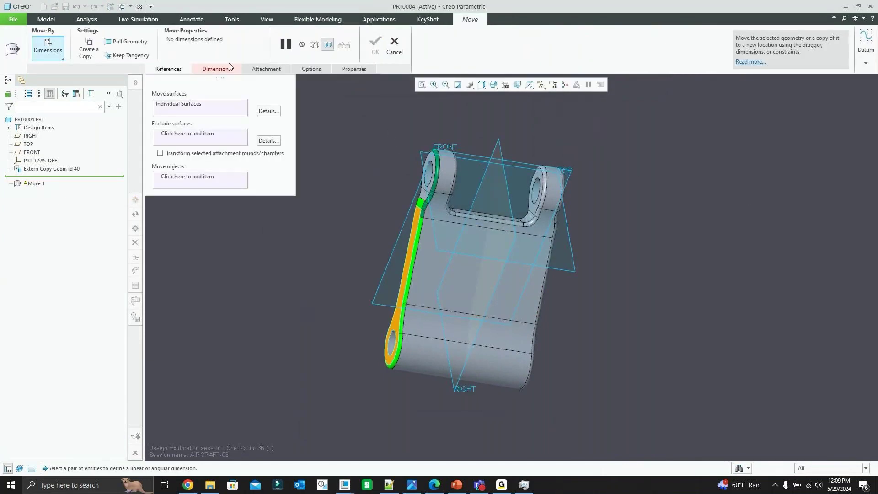
pyautogui.click(216, 68)
pyautogui.scroll(3, 353, 207)
pyautogui.click(460, 228)
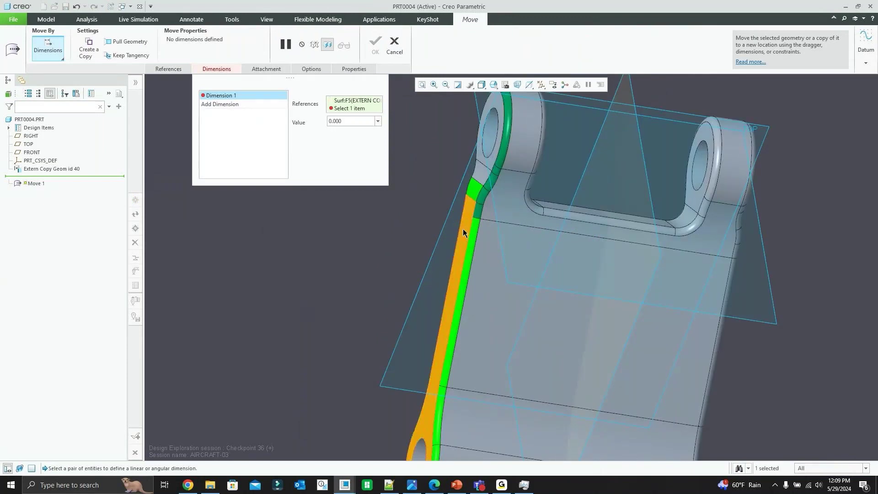
pyautogui.scroll(-2, 413, 248)
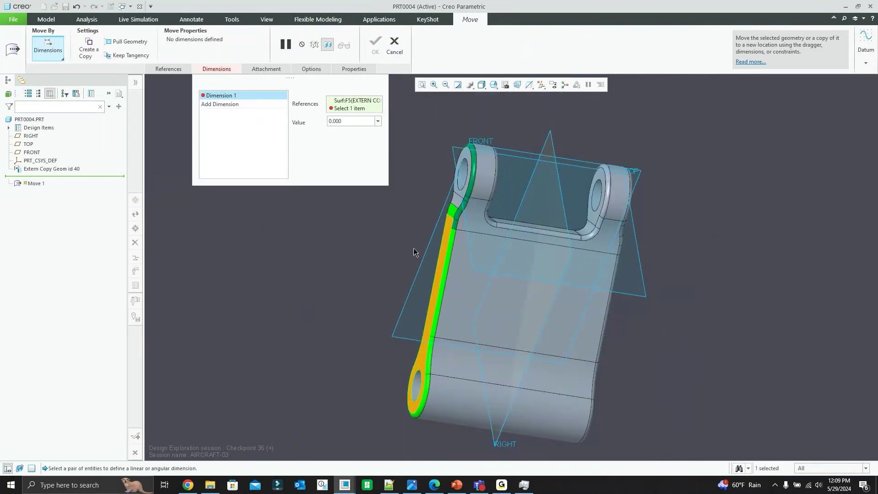
pyautogui.click(552, 145)
# Step: Widen the link by moving the side face outward to 3.938 from the RIGHT plane, and complete the move
pyautogui.scroll(-2, 487, 163)
pyautogui.moveTo(487, 161); pyautogui.dragTo(477, 165, button='middle')
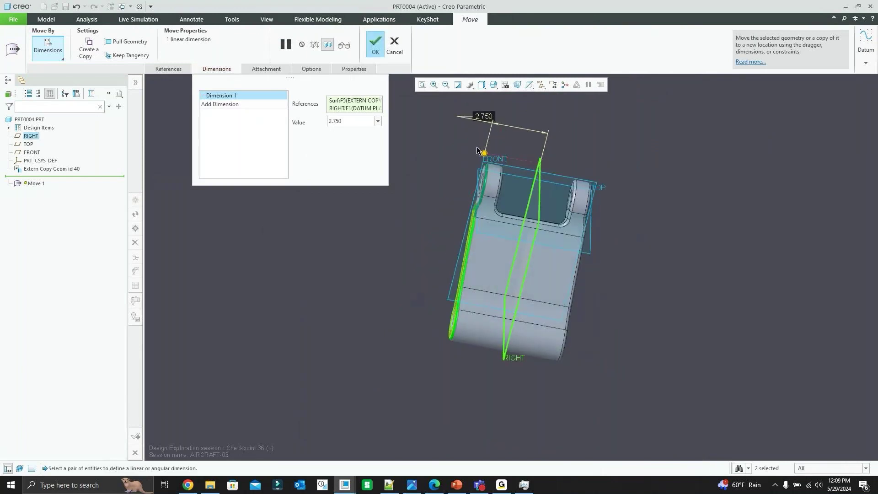
pyautogui.moveTo(485, 152); pyautogui.dragTo(461, 154)
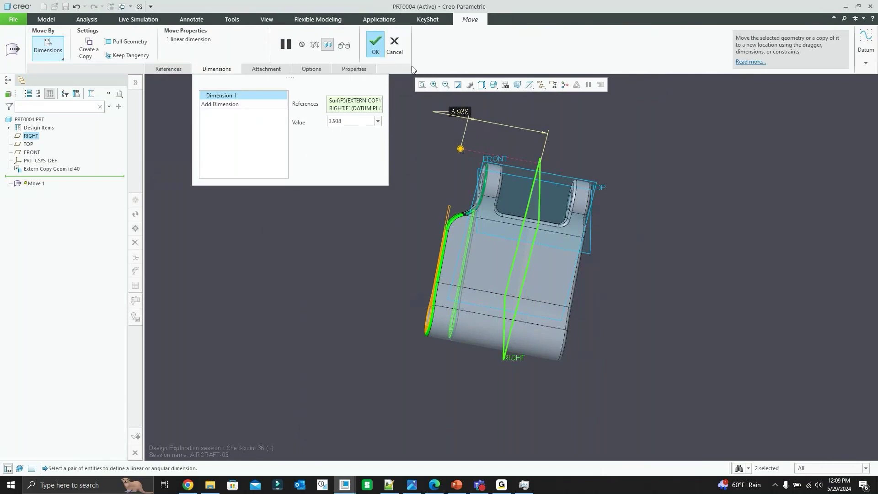
pyautogui.click(379, 49)
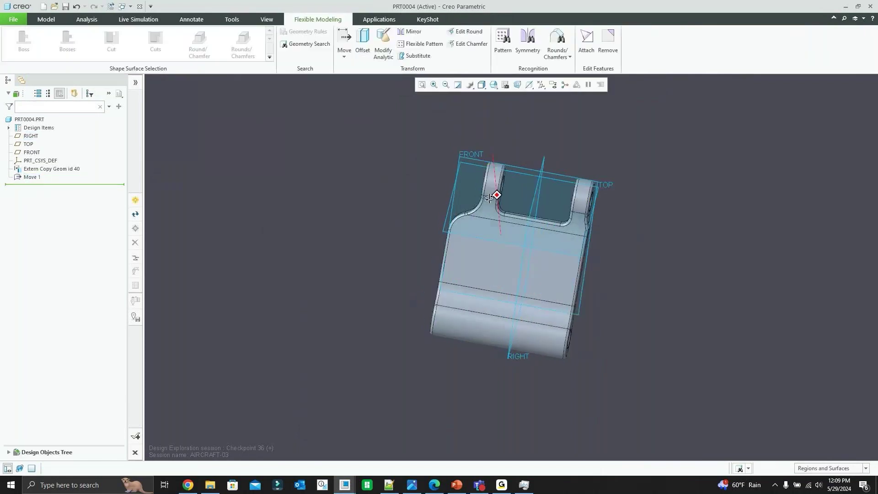
# Step: Roll the model back to just before the Move 1 feature
pyautogui.moveTo(65, 186); pyautogui.dragTo(64, 174)
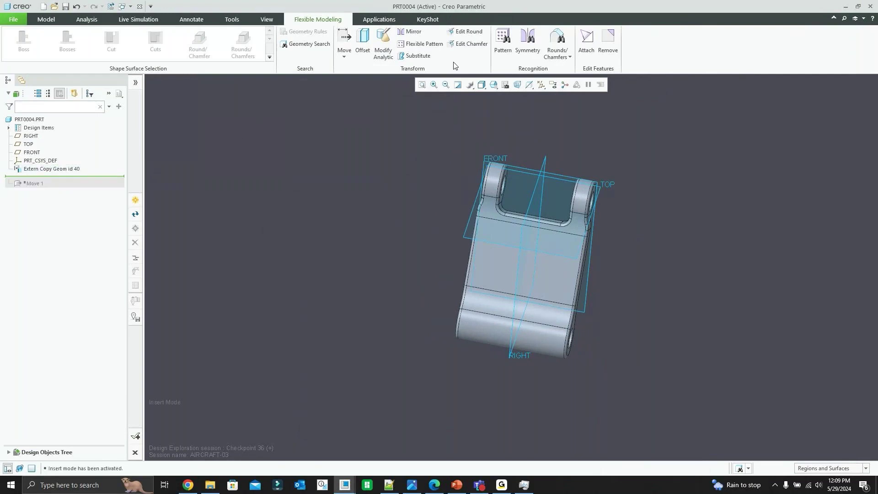
pyautogui.click(502, 41)
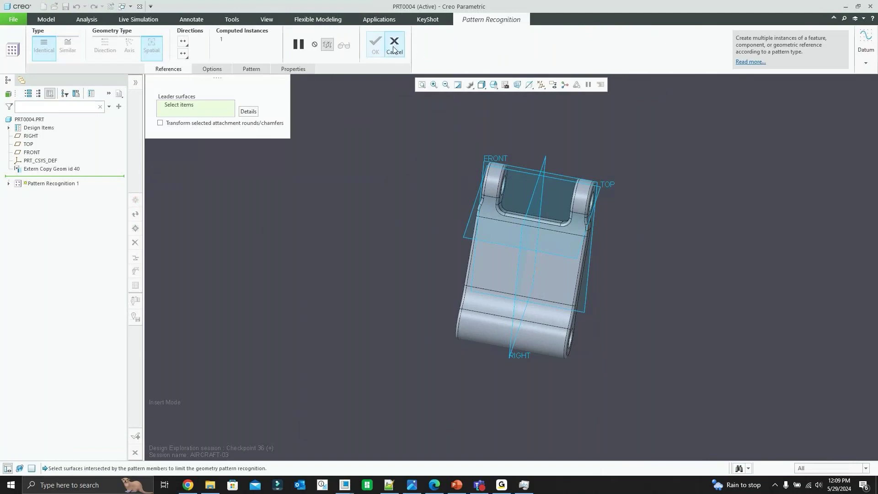
pyautogui.click(394, 49)
# Step: Create an identical-type Symmetry Recognition using the link's side face and the RIGHT datum plane
pyautogui.click(526, 41)
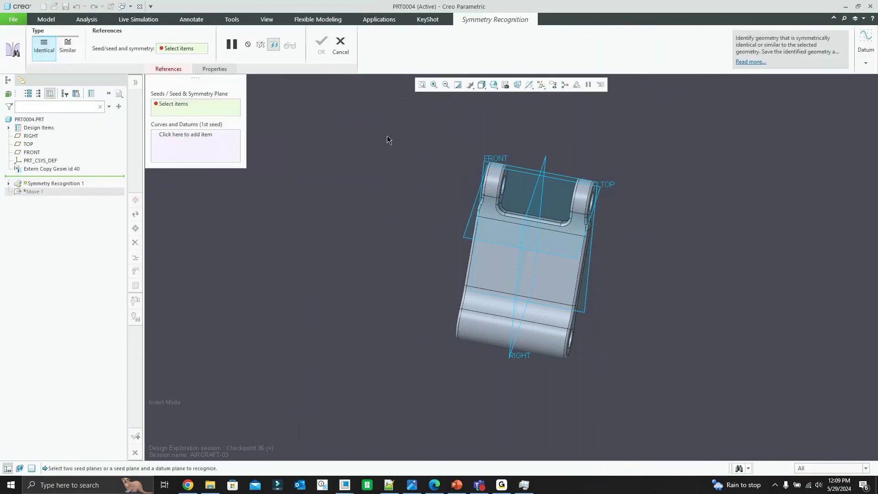
pyautogui.moveTo(473, 215); pyautogui.dragTo(449, 289, button='middle')
pyautogui.click(449, 289)
pyautogui.keyDown('ctrl'); pyautogui.click(556, 135); pyautogui.keyUp('ctrl')
pyautogui.hotkey('ctrl', 'd')
pyautogui.click(321, 46)
pyautogui.click(337, 152)
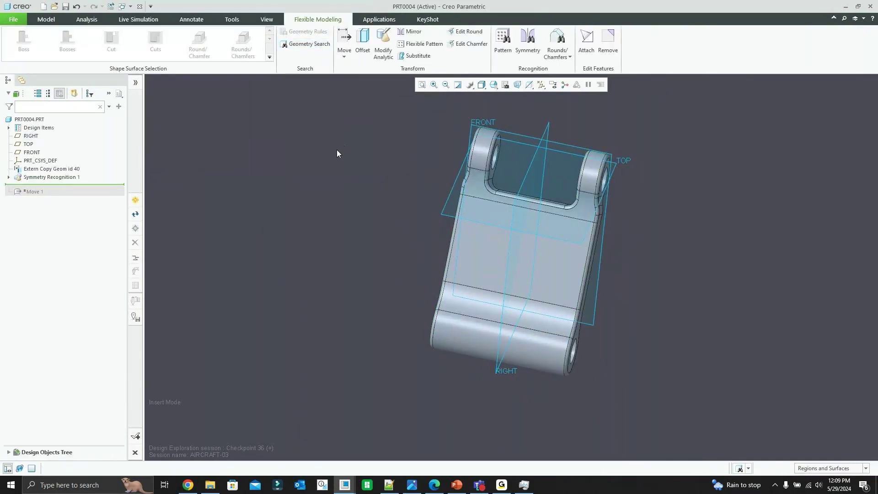
# Step: Roll the model forward past Move 1 and redefine that move to propagate to Symmetry Recognition 1
pyautogui.click(71, 180)
pyautogui.moveTo(87, 184); pyautogui.dragTo(82, 191)
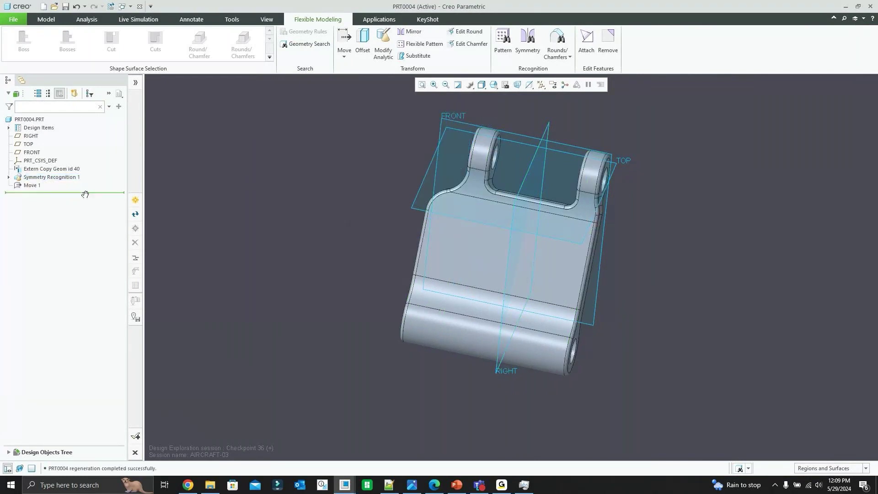
pyautogui.click(33, 186)
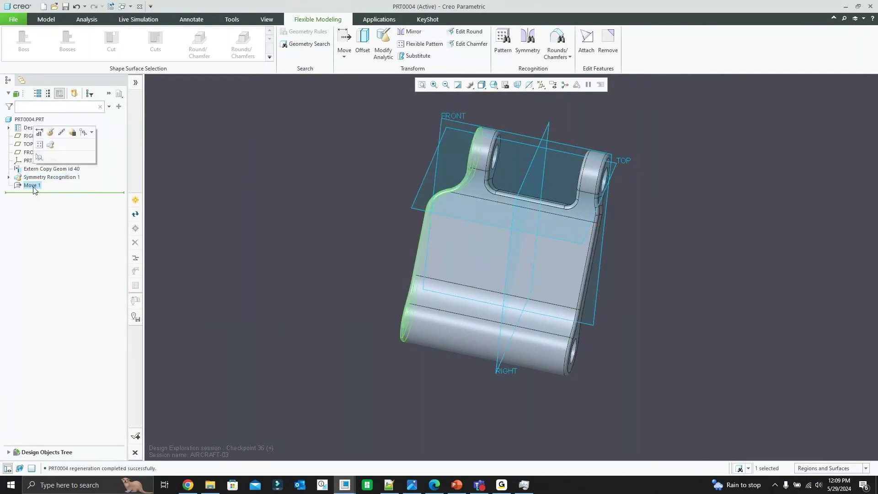
pyautogui.click(51, 134)
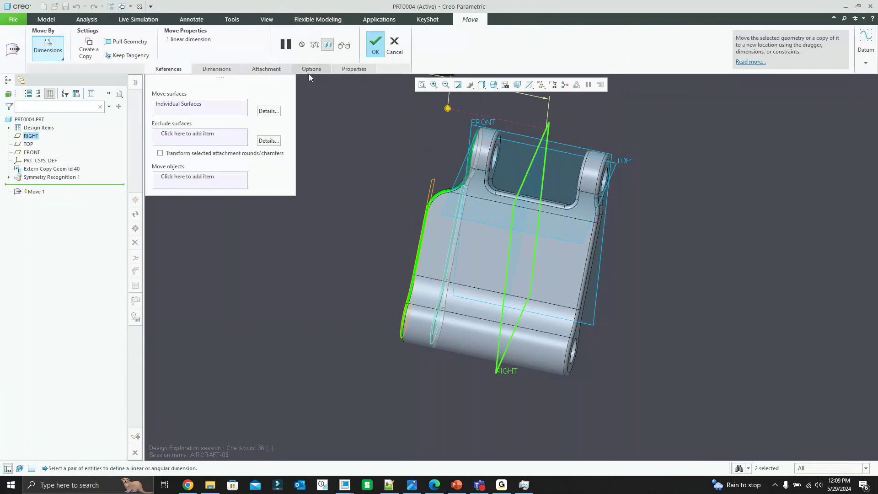
pyautogui.click(311, 69)
pyautogui.click(333, 117)
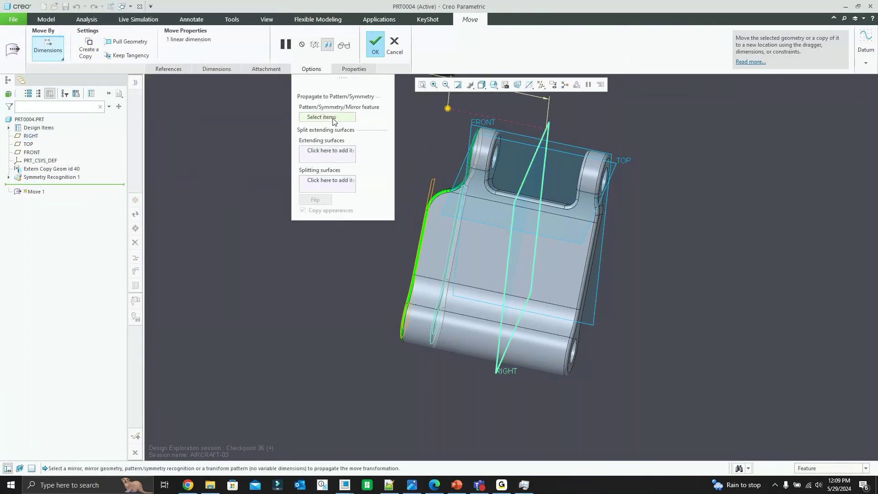
pyautogui.click(57, 177)
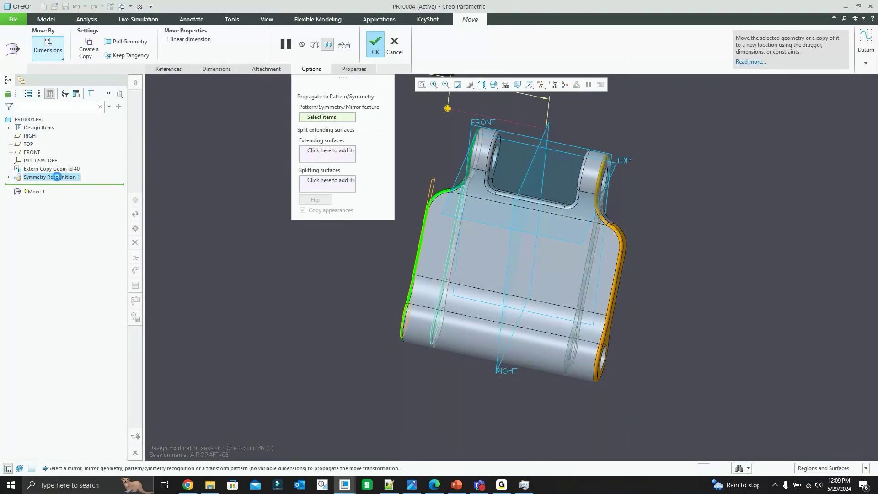
pyautogui.moveTo(632, 270)
pyautogui.mouseDown(button='middle')
pyautogui.moveTo(583, 255)
pyautogui.moveTo(617, 266)
pyautogui.mouseUp(button='middle')
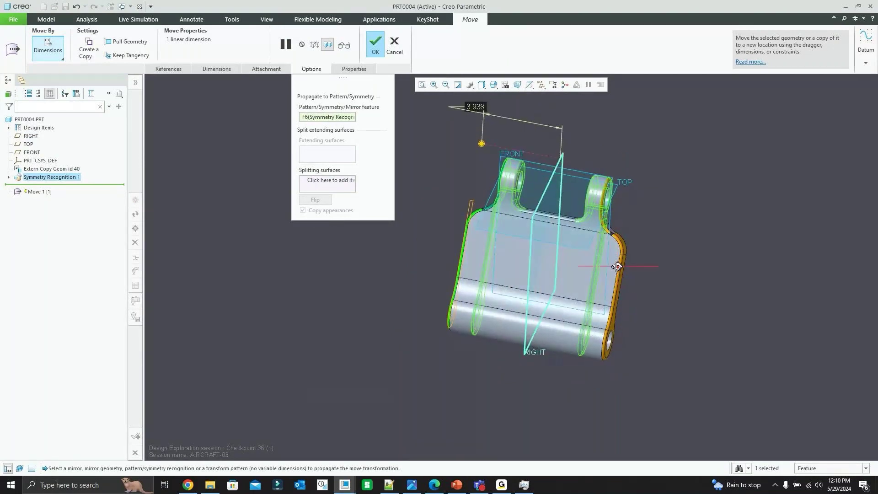
pyautogui.click(390, 55)
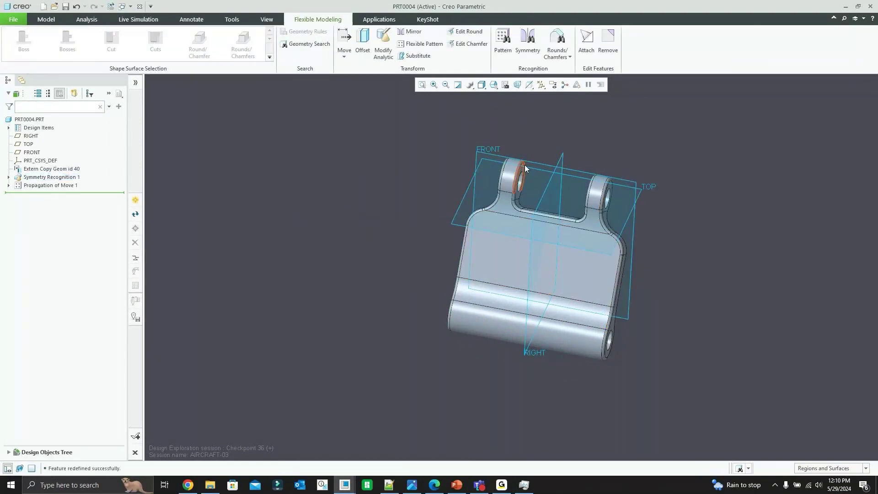
# Step: Try to offset the outer rounded surface of the link's lug outward by about 0.219 while keeping tangency
pyautogui.scroll(-2, 553, 152)
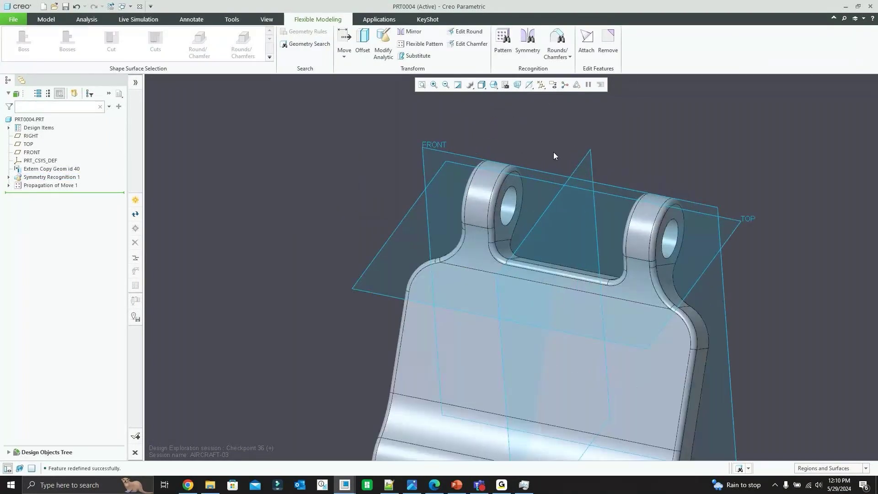
pyautogui.click(493, 180)
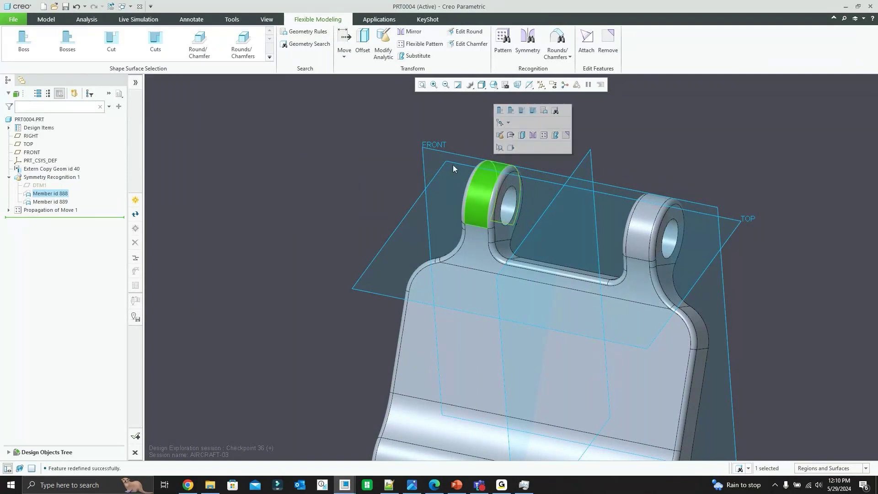
pyautogui.click(363, 43)
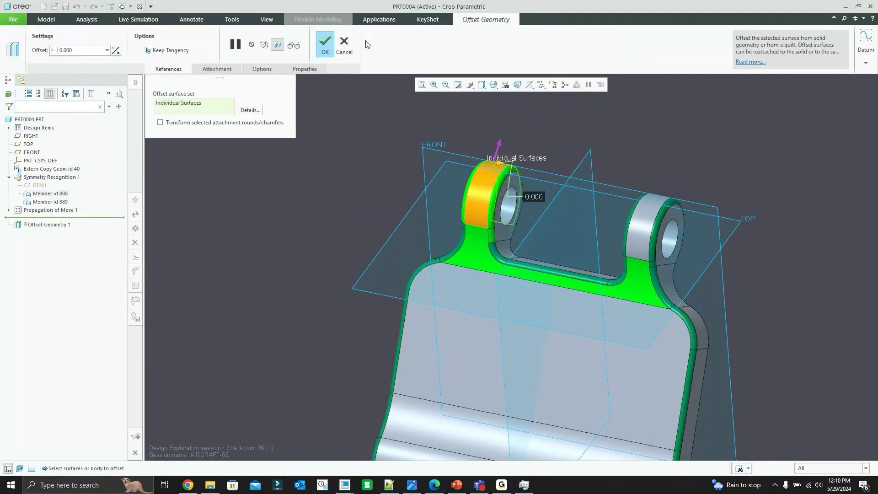
pyautogui.moveTo(501, 176); pyautogui.dragTo(505, 162, button='middle')
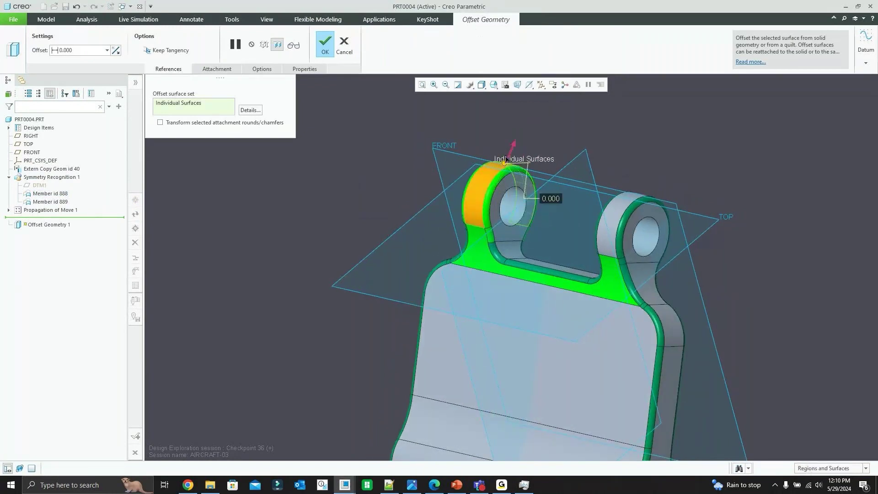
pyautogui.click(169, 51)
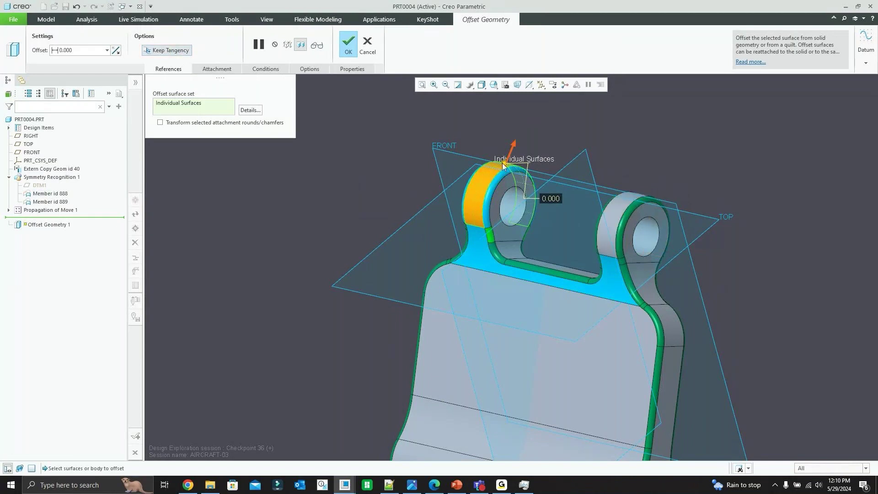
pyautogui.scroll(2, 507, 165)
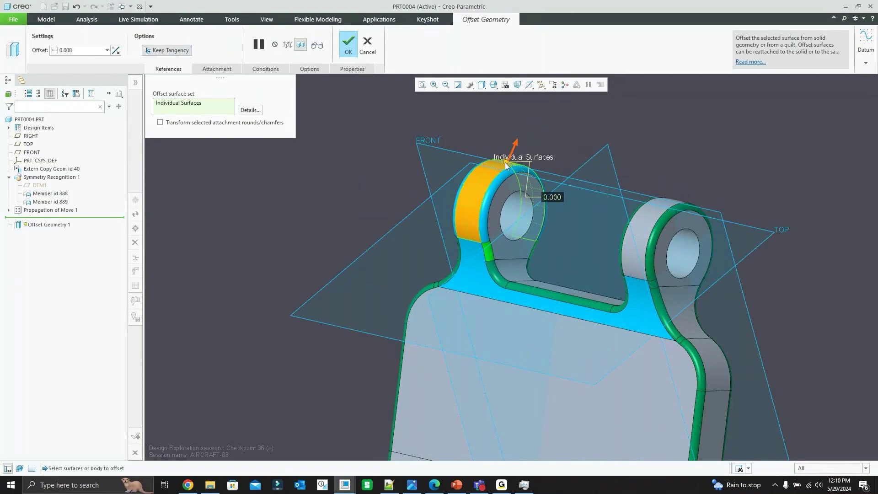
pyautogui.scroll(3, 507, 164)
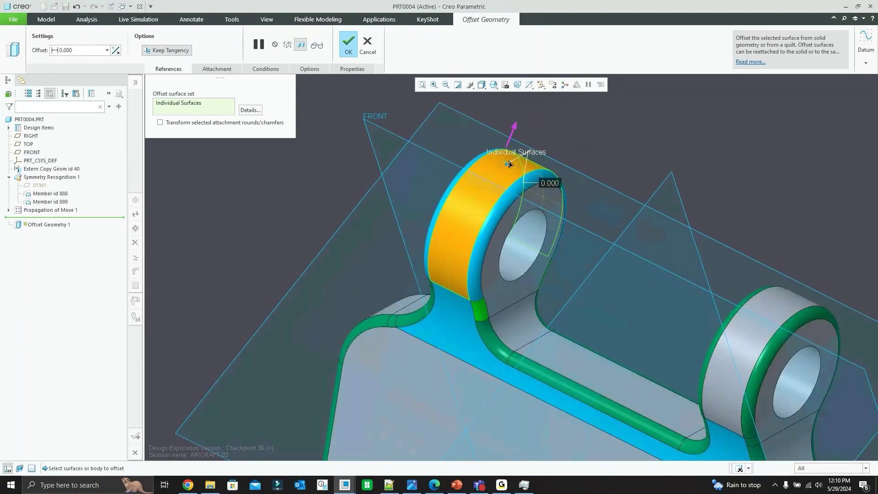
pyautogui.moveTo(509, 163); pyautogui.dragTo(508, 149)
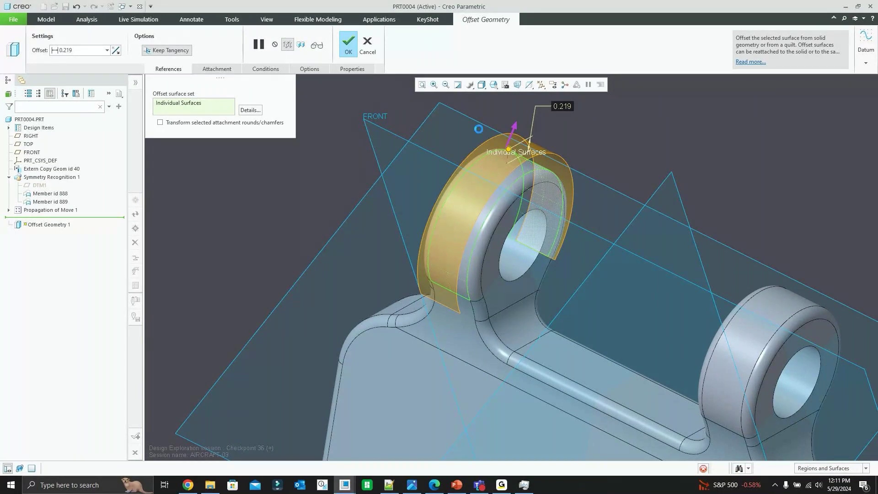
# Step: End the Creo 10.0.3.0 task in Task Manager, then relaunch Creo
pyautogui.hotkey('ctrl', 'shift', 'Escape')
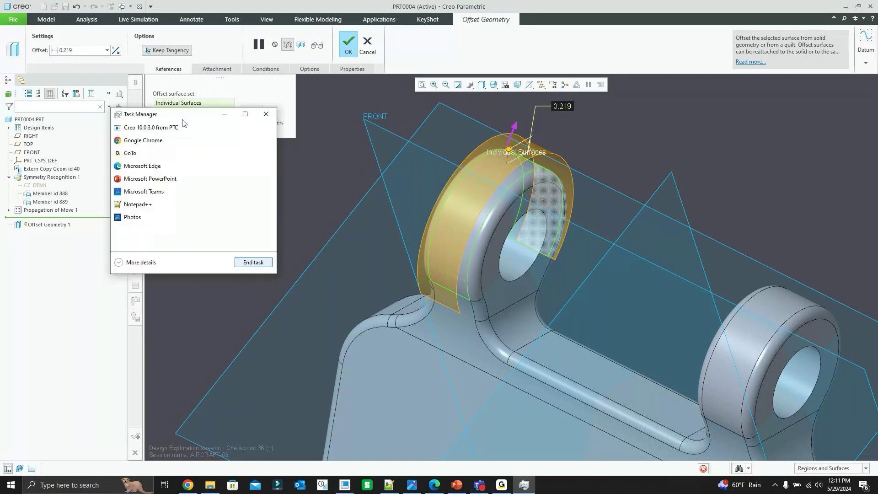
pyautogui.click(176, 128)
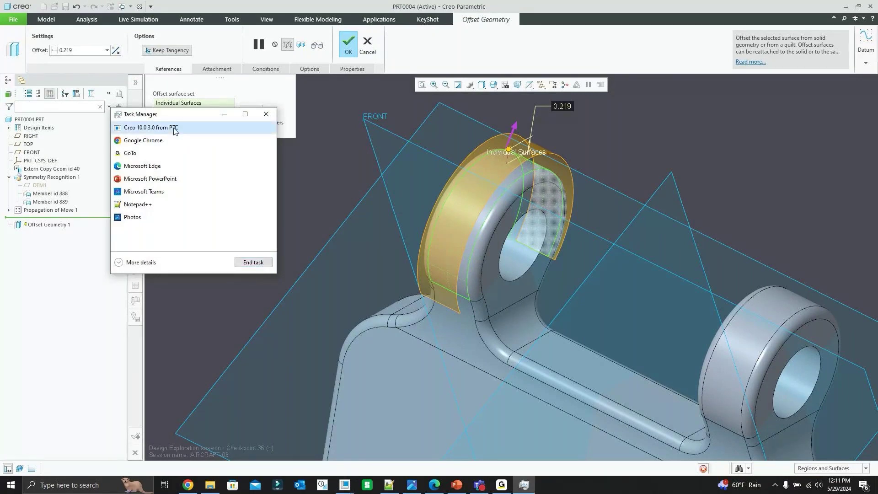
pyautogui.click(253, 263)
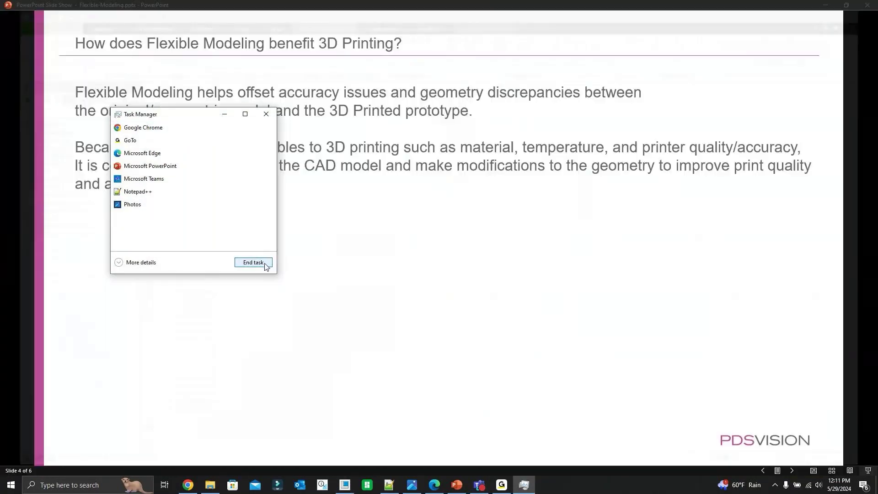
pyautogui.moveTo(322, 481); pyautogui.dragTo(351, 487)
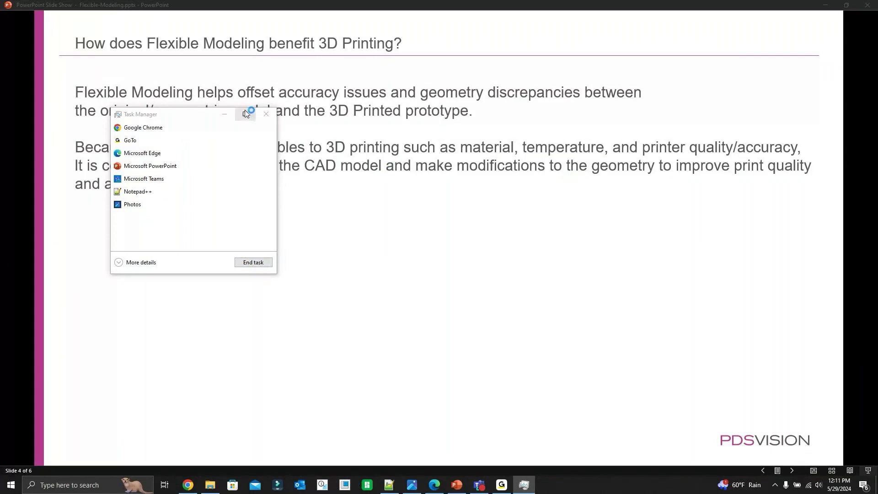
pyautogui.click(224, 111)
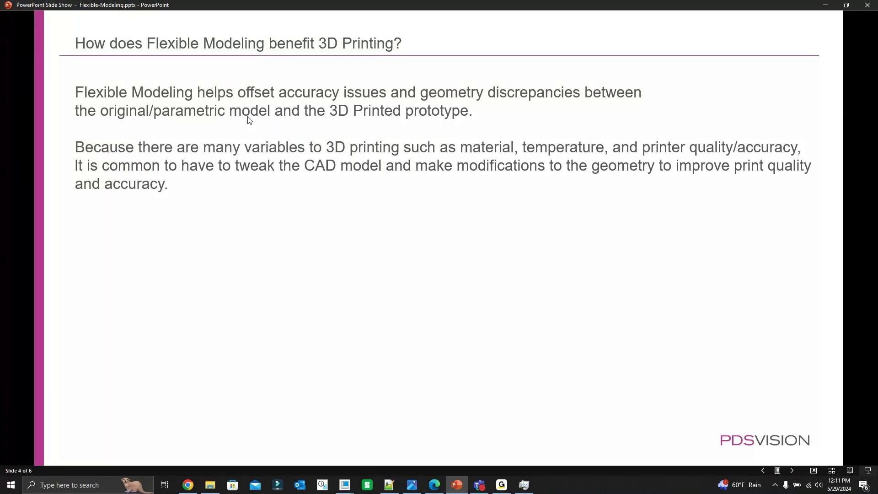
# Step: Switch to Creo and open the strut's collar part W-A-01 from the LANDING-GEAR-01 assembly in its own window
pyautogui.hotkey('alt', 'Tab')
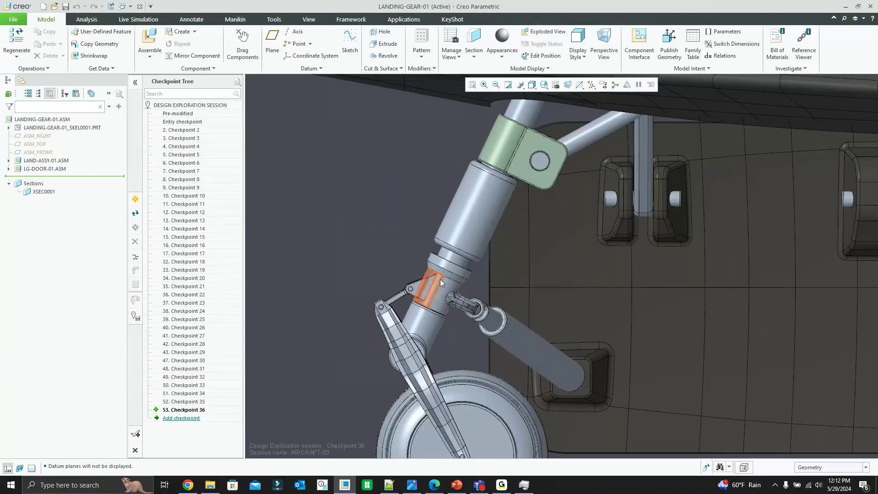
pyautogui.scroll(3, 457, 219)
pyautogui.click(464, 219)
pyautogui.click(485, 205)
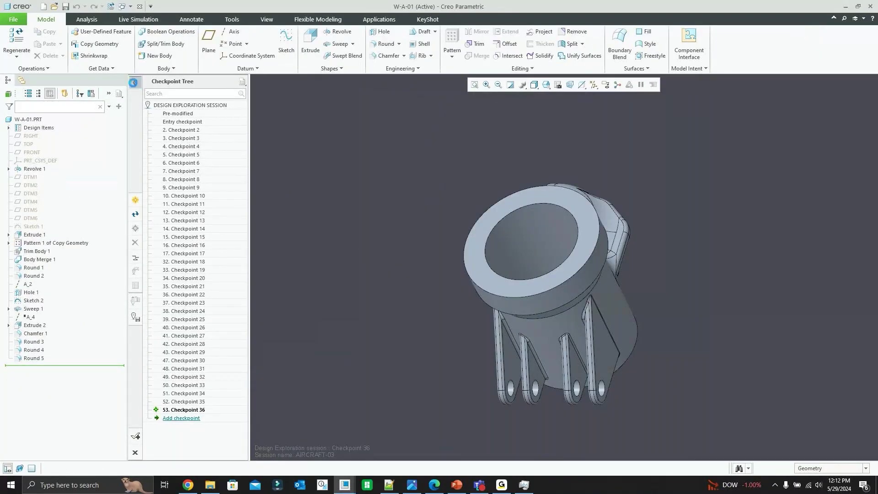
# Step: Create a new part from Body 2 of the collar part
pyautogui.click(134, 85)
pyautogui.click(9, 128)
pyautogui.click(18, 144)
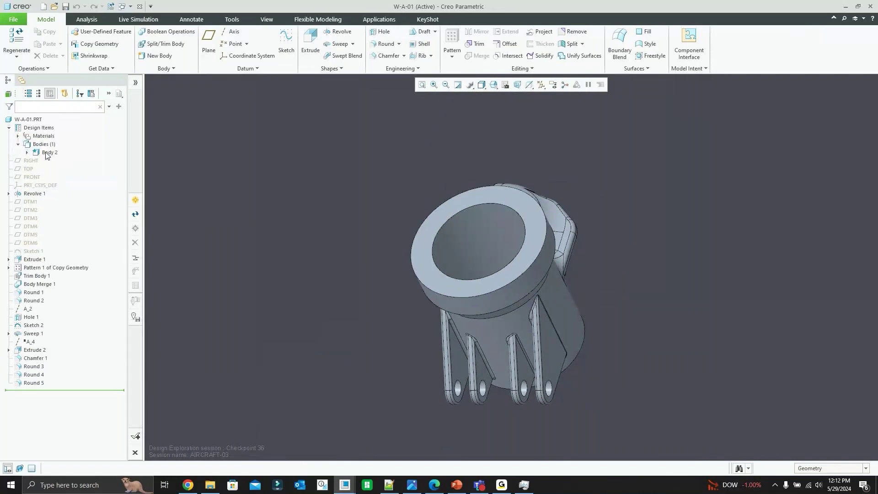
pyautogui.rightClick(46, 153)
pyautogui.click(69, 168)
pyautogui.click(464, 269)
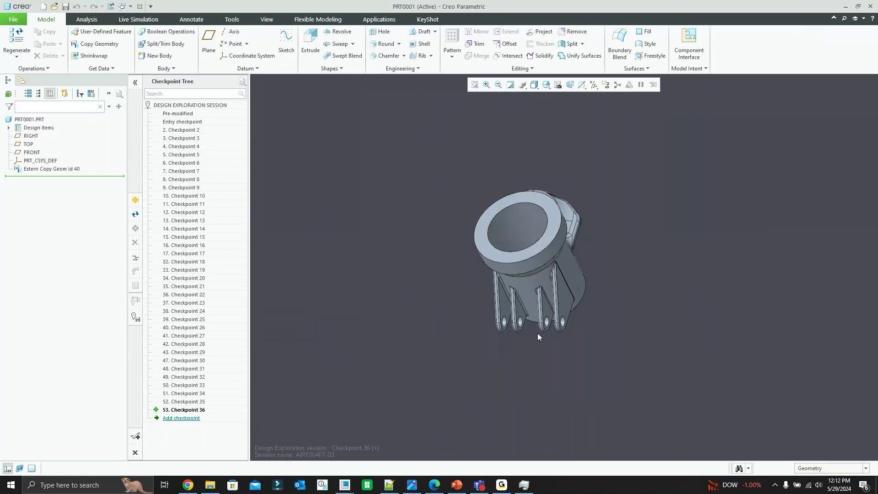
# Step: Examine the mounting lugs, collar and curved arm of the extracted part from several angles
pyautogui.scroll(10, 556, 291)
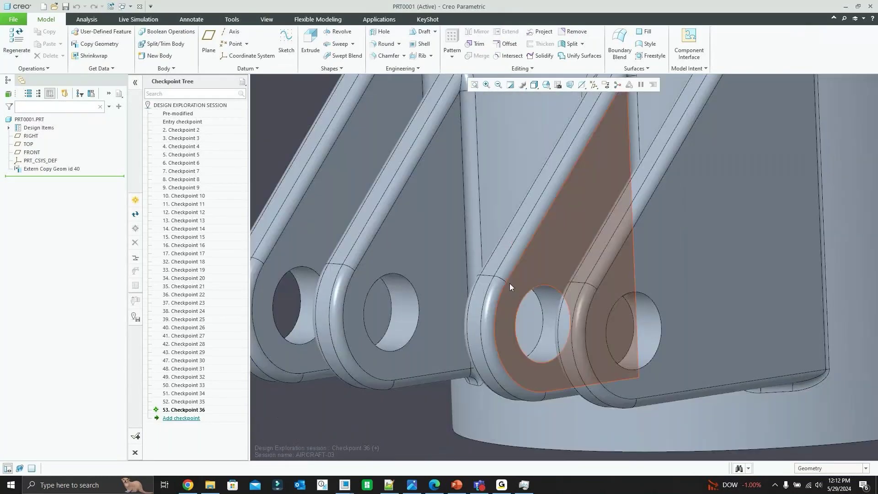
pyautogui.scroll(-10, 510, 287)
pyautogui.moveTo(481, 245); pyautogui.dragTo(459, 204, button='middle')
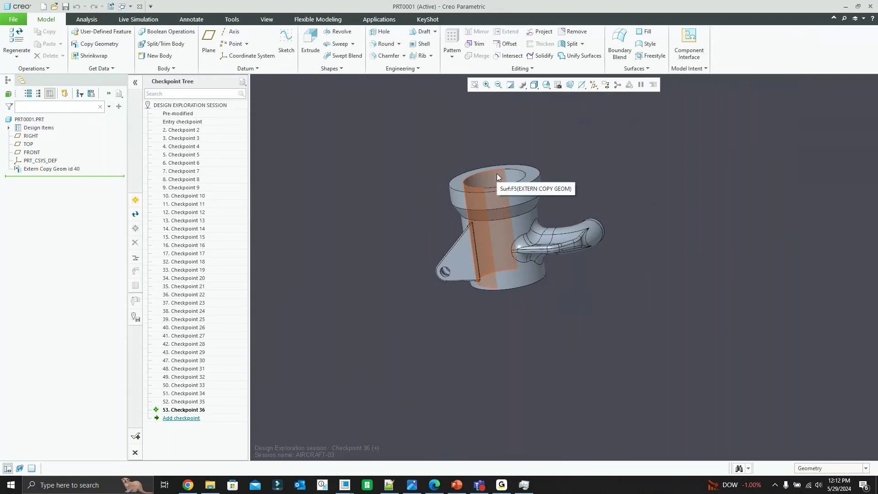
pyautogui.scroll(2, 496, 174)
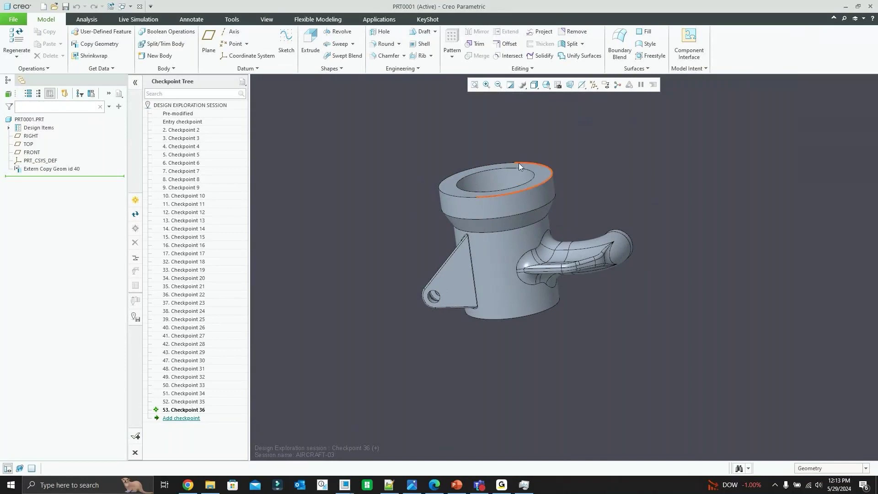
pyautogui.moveTo(518, 163)
pyautogui.mouseDown(button='middle')
pyautogui.moveTo(536, 171)
pyautogui.moveTo(524, 169)
pyautogui.mouseUp(button='middle')
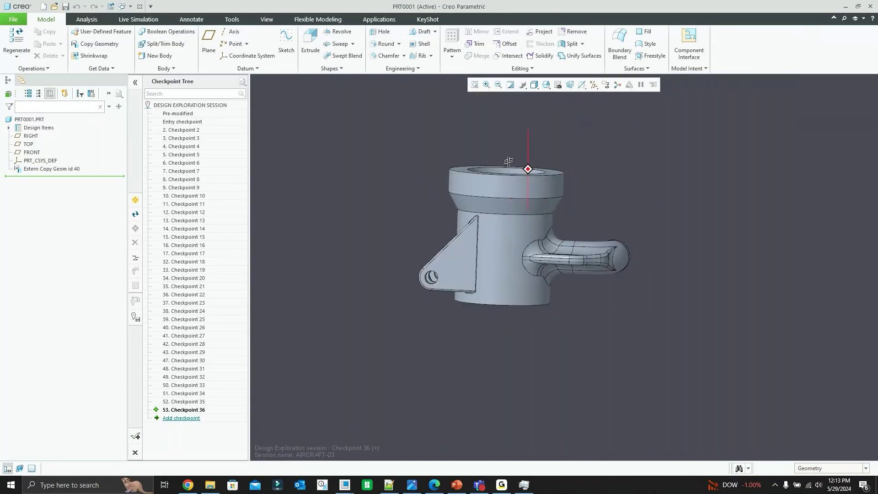
pyautogui.scroll(3, 531, 266)
pyautogui.click(613, 259)
pyautogui.moveTo(613, 260); pyautogui.dragTo(618, 242, button='middle')
pyautogui.scroll(-3, 550, 288)
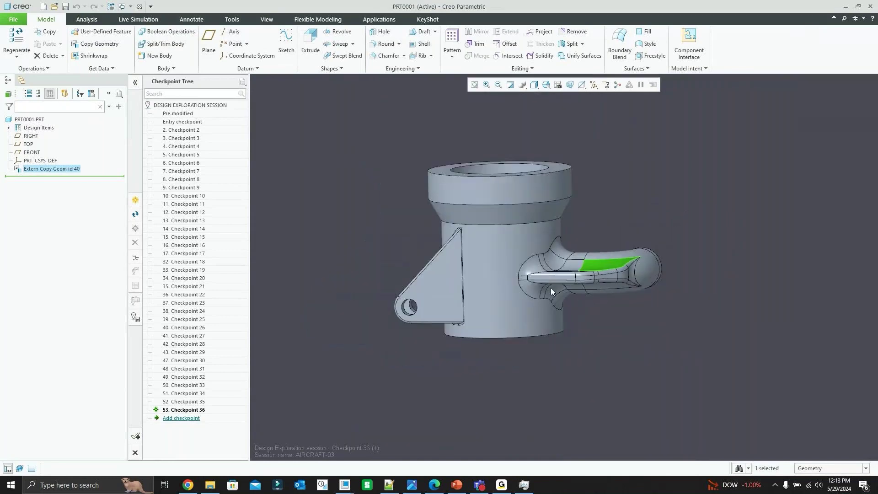
# Step: Bring up the flexible modeling tools and inspect the cylinder's inner bore surface and the surrounding lugs and arm
pyautogui.click(322, 21)
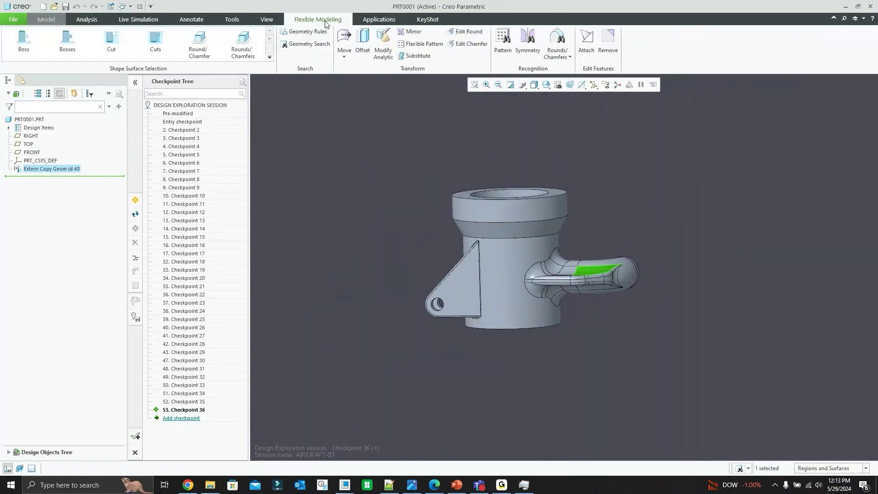
pyautogui.moveTo(651, 160); pyautogui.dragTo(572, 279, button='middle')
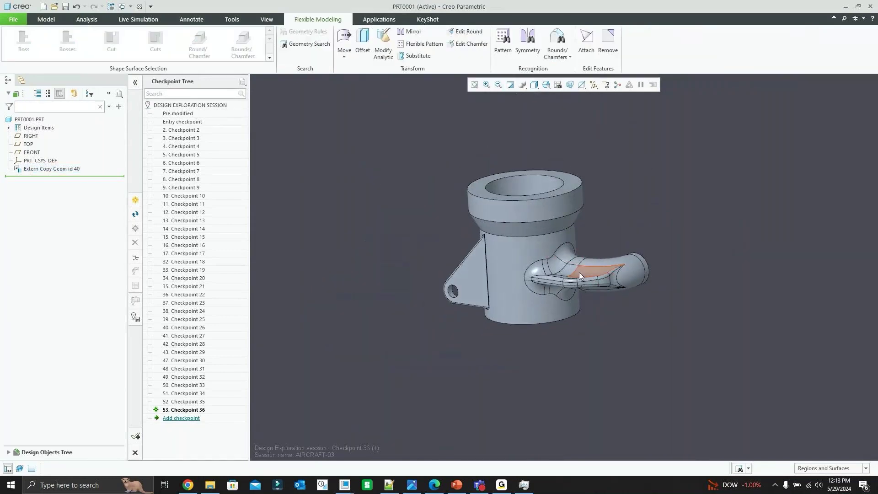
pyautogui.scroll(2, 580, 271)
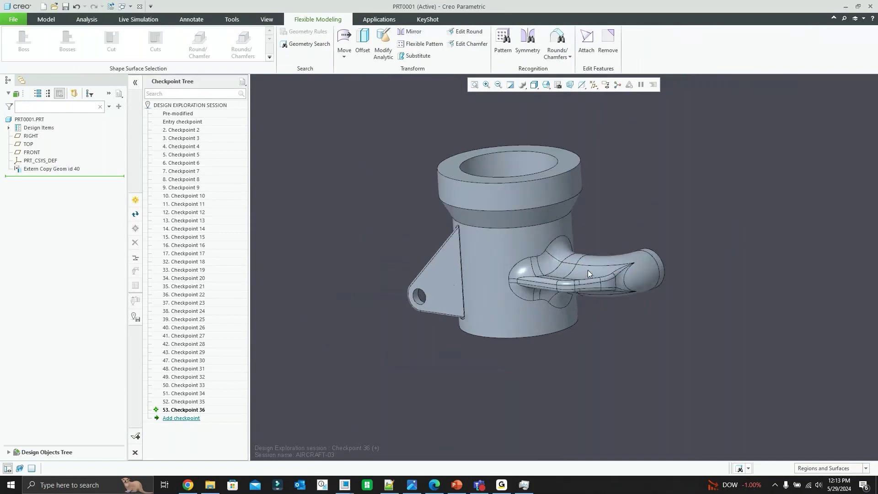
pyautogui.scroll(1, 588, 270)
pyautogui.moveTo(588, 270); pyautogui.dragTo(509, 113, button='middle')
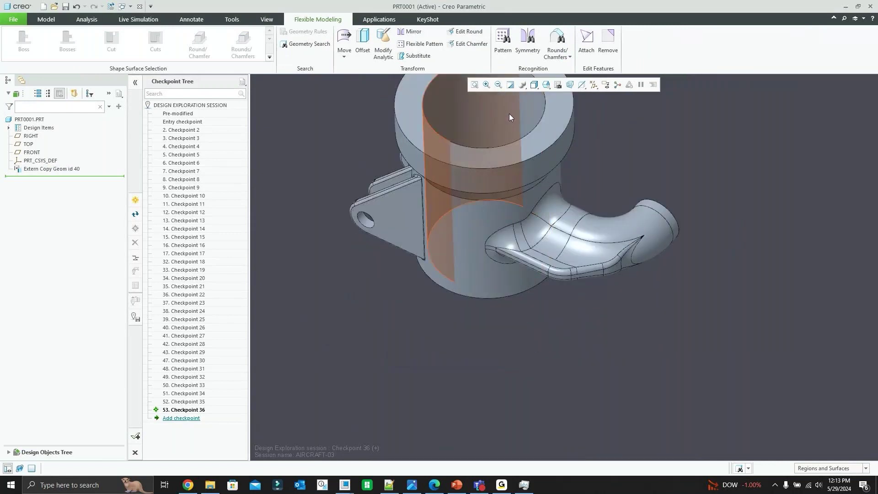
pyautogui.click(509, 113)
pyautogui.scroll(-2, 509, 217)
pyautogui.scroll(2, 485, 135)
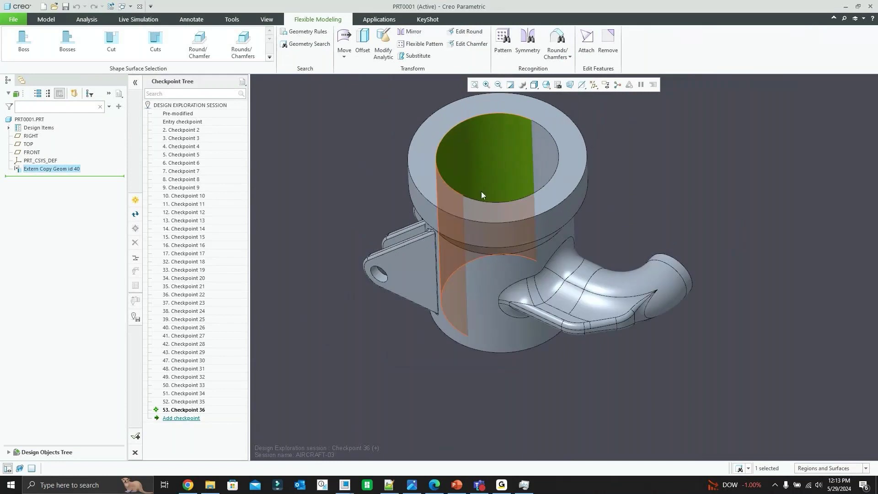
pyautogui.scroll(1, 520, 260)
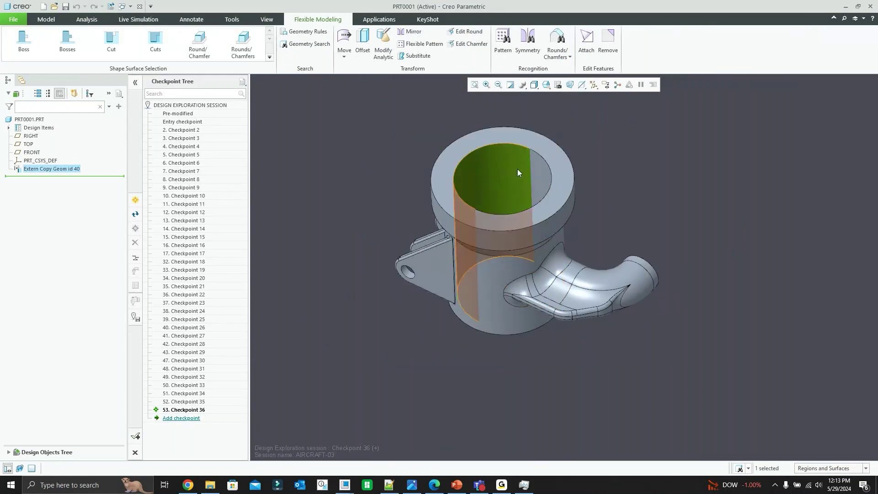
pyautogui.moveTo(514, 148)
pyautogui.mouseDown(button='middle')
pyautogui.moveTo(507, 197)
pyautogui.moveTo(520, 163)
pyautogui.mouseUp(button='middle')
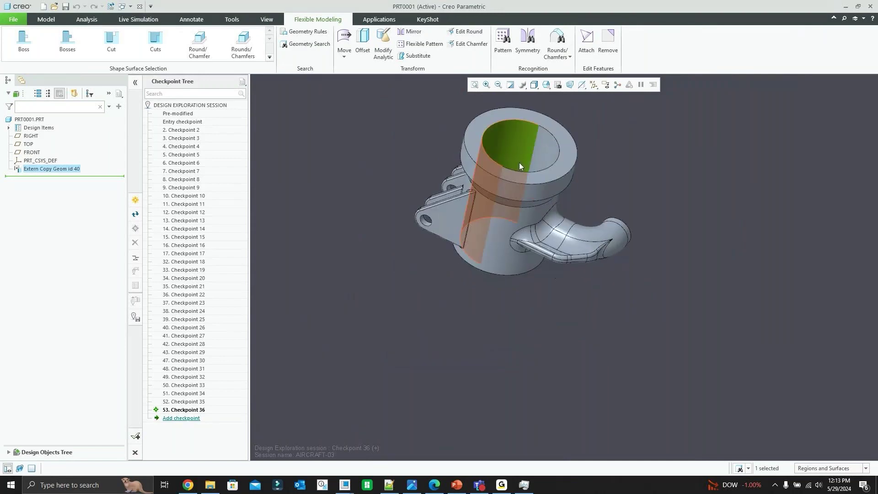
pyautogui.scroll(2, 514, 171)
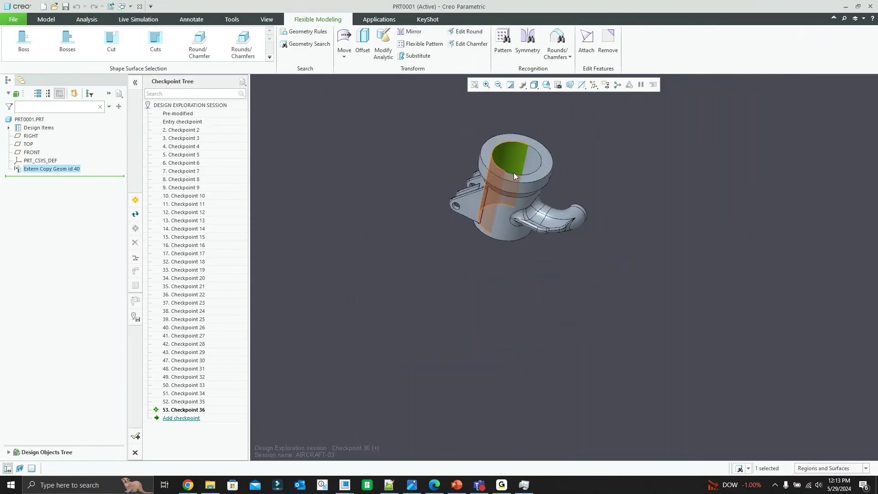
pyautogui.scroll(-4, 507, 116)
pyautogui.moveTo(543, 205)
pyautogui.mouseDown(button='middle')
pyautogui.moveTo(536, 187)
pyautogui.moveTo(517, 193)
pyautogui.mouseUp(button='middle')
pyautogui.scroll(2, 507, 199)
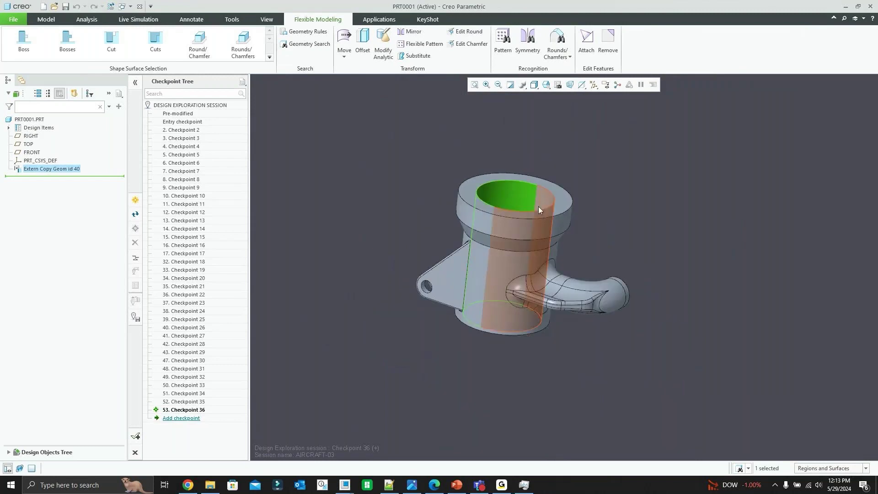
# Step: Select the whole curved arm as a boss shape and remove it from the cylinder
pyautogui.click(580, 237)
pyautogui.click(448, 275)
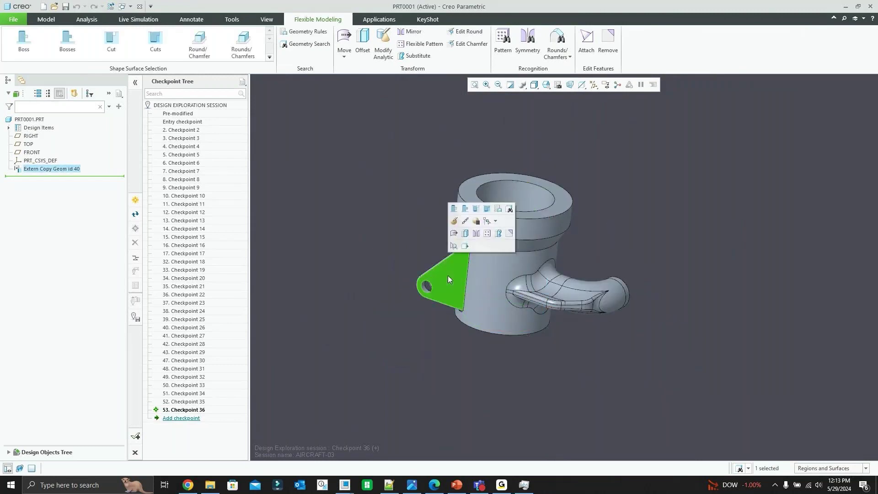
pyautogui.click(376, 263)
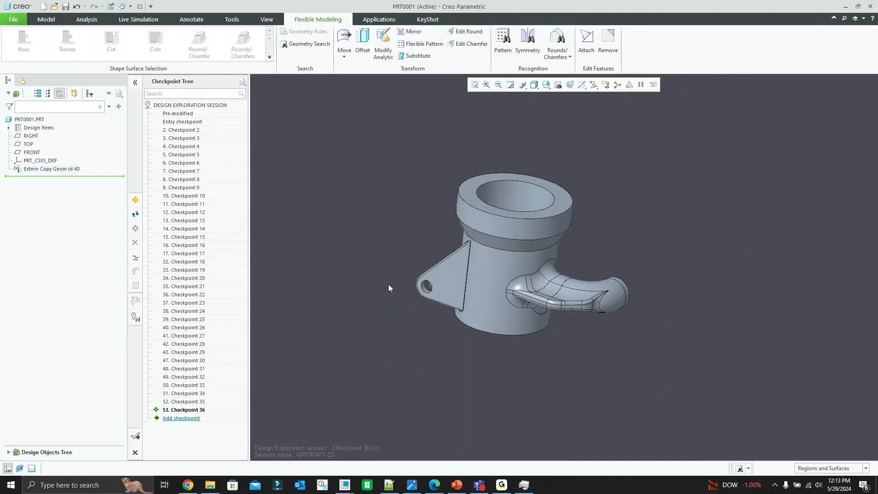
pyautogui.click(604, 298)
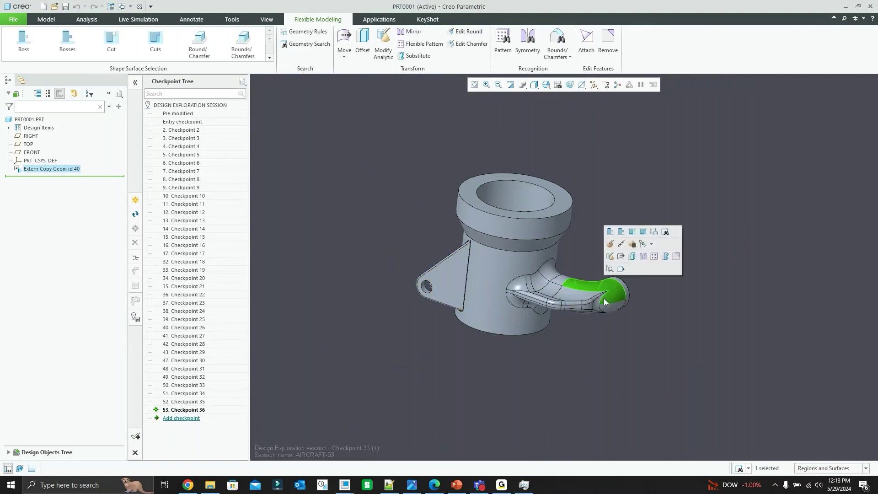
pyautogui.click(23, 44)
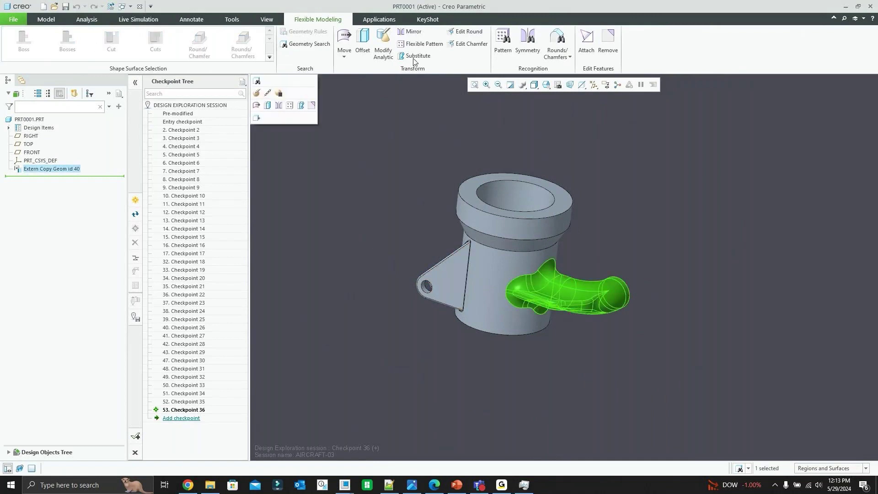
pyautogui.click(607, 40)
pyautogui.click(377, 43)
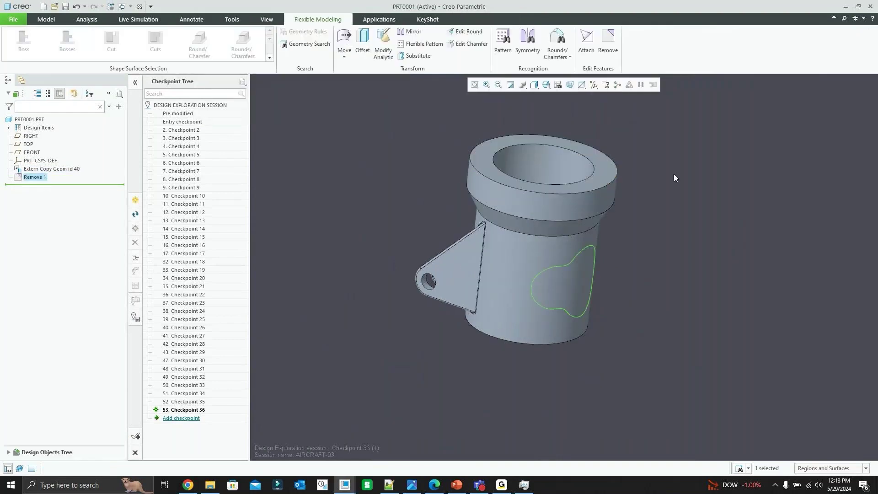
# Step: Select all four mounting lugs with their rounds as boss shapes and remove them from the cylinder
pyautogui.moveTo(639, 238); pyautogui.dragTo(457, 242, button='middle')
pyautogui.click(452, 247)
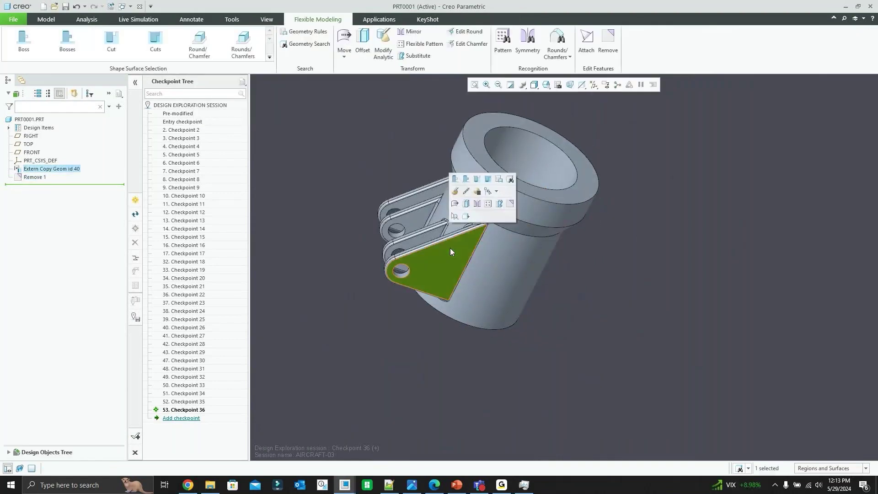
pyautogui.click(23, 43)
pyautogui.scroll(-2, 429, 194)
pyautogui.keyDown('ctrl'); pyautogui.click(432, 243); pyautogui.keyUp('ctrl')
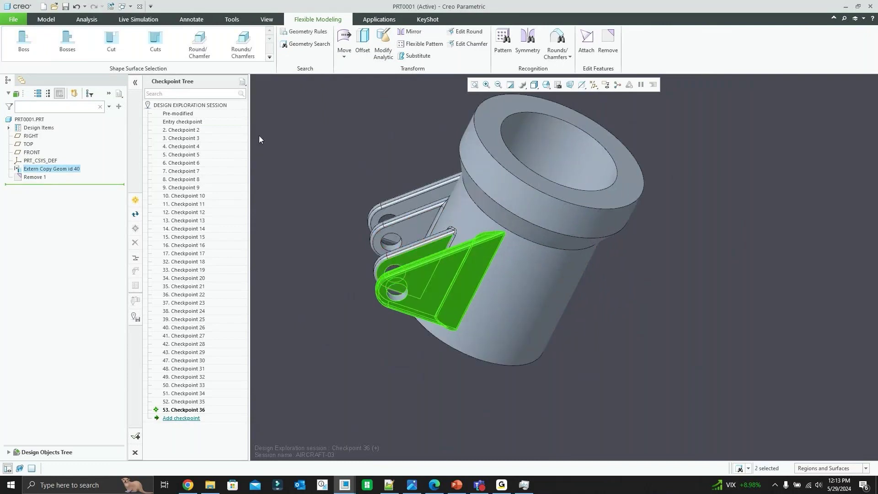
pyautogui.keyDown('ctrl'); pyautogui.click(424, 221); pyautogui.keyUp('ctrl')
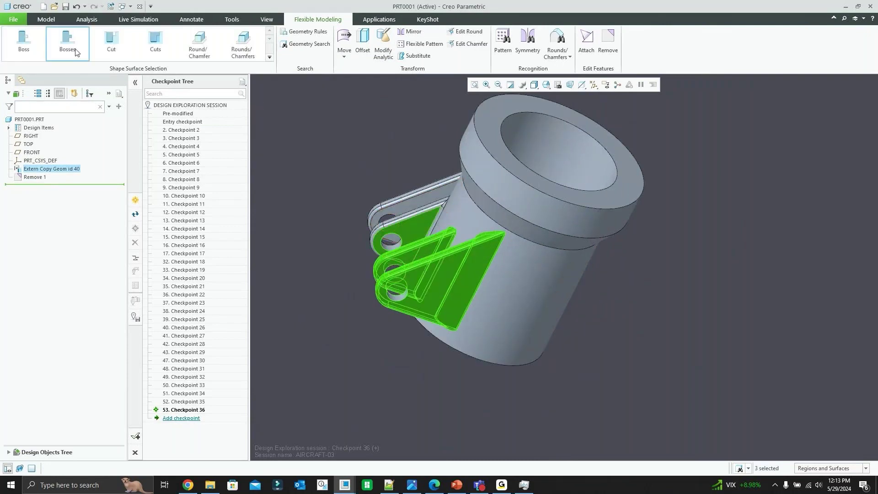
pyautogui.keyDown('ctrl'); pyautogui.click(424, 189); pyautogui.keyUp('ctrl')
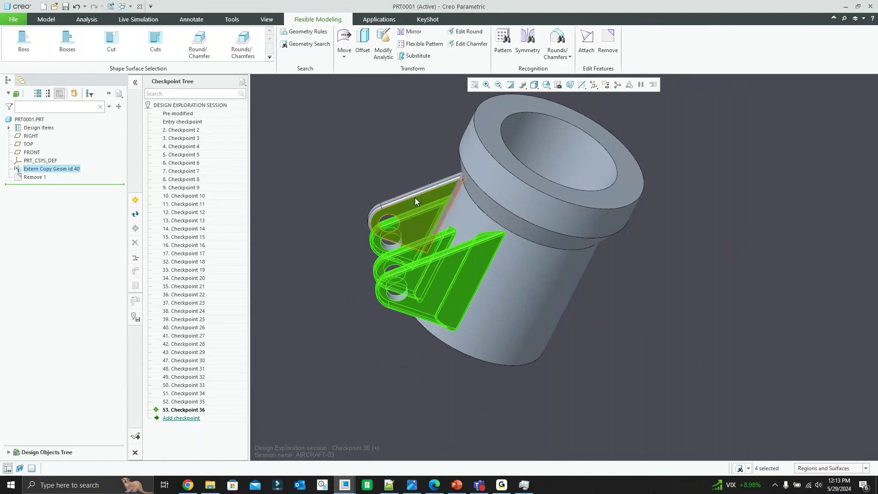
pyautogui.click(64, 46)
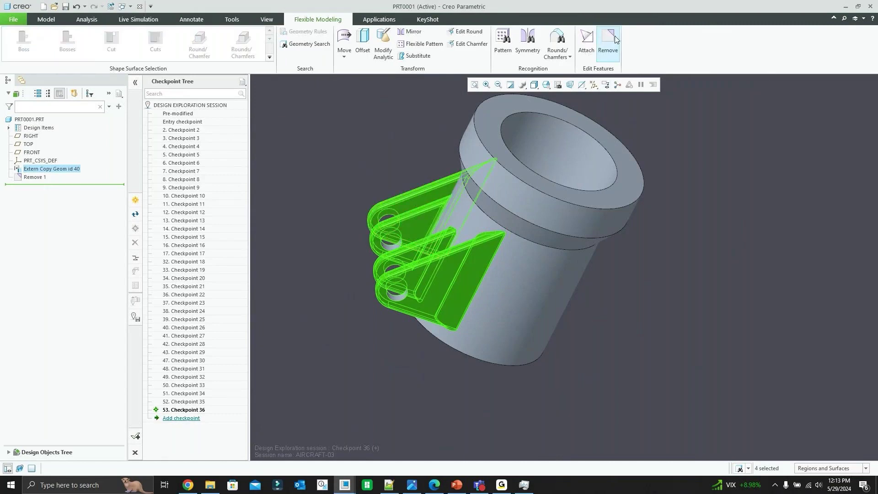
pyautogui.click(608, 40)
pyautogui.click(378, 45)
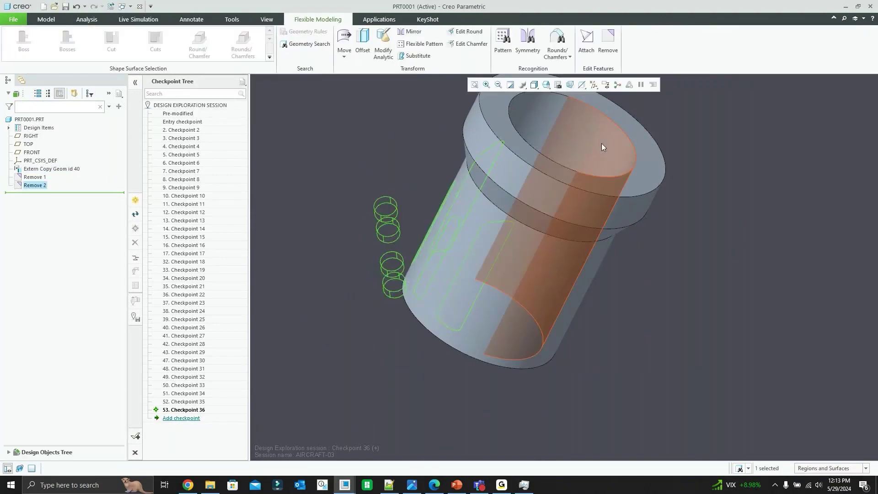
# Step: Examine the bare cylinder and its collar from several angles
pyautogui.scroll(3, 488, 271)
pyautogui.moveTo(489, 274); pyautogui.dragTo(481, 237, button='middle')
pyautogui.scroll(-3, 539, 201)
pyautogui.moveTo(558, 199); pyautogui.dragTo(552, 160, button='middle')
pyautogui.scroll(2, 492, 242)
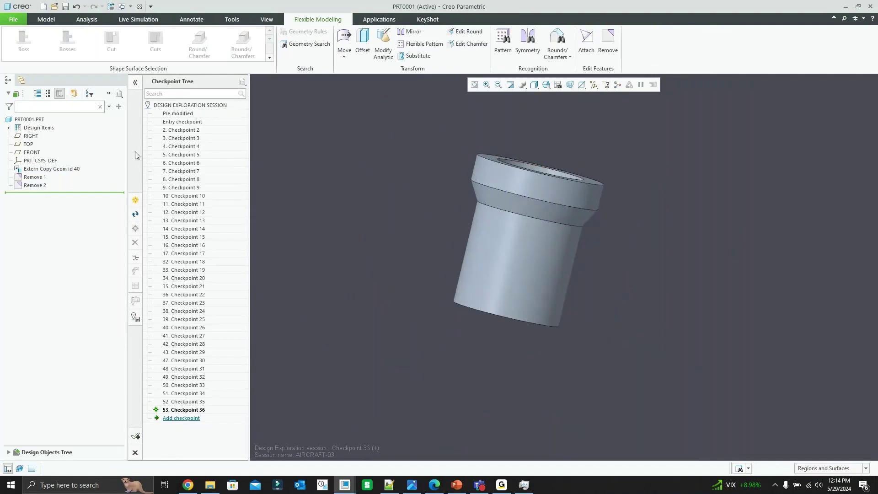
pyautogui.moveTo(573, 146); pyautogui.dragTo(508, 168, button='middle')
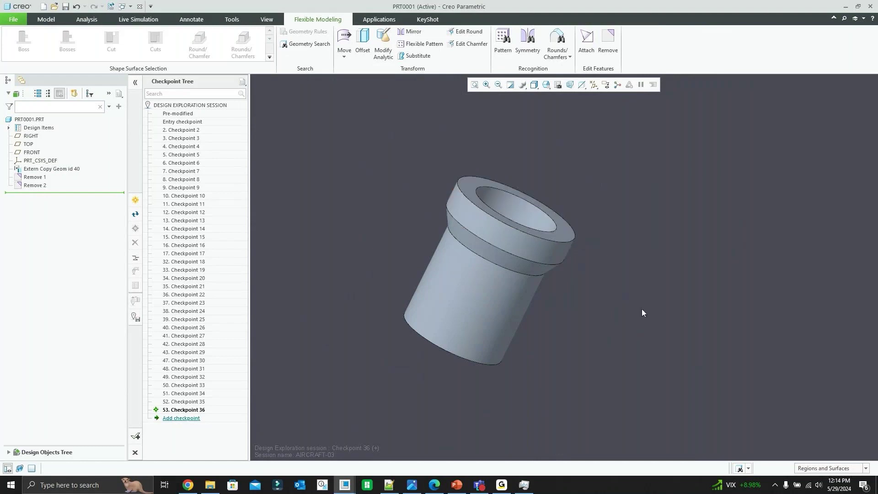
pyautogui.scroll(-2, 650, 172)
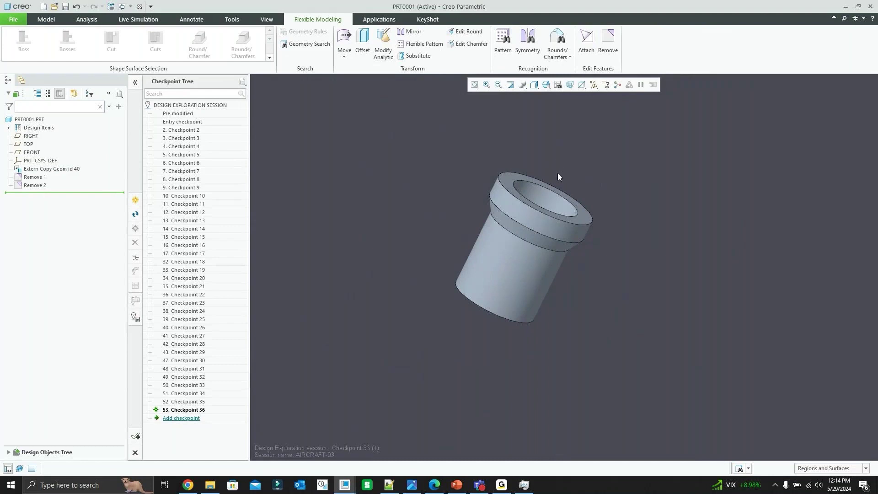
pyautogui.scroll(1, 525, 183)
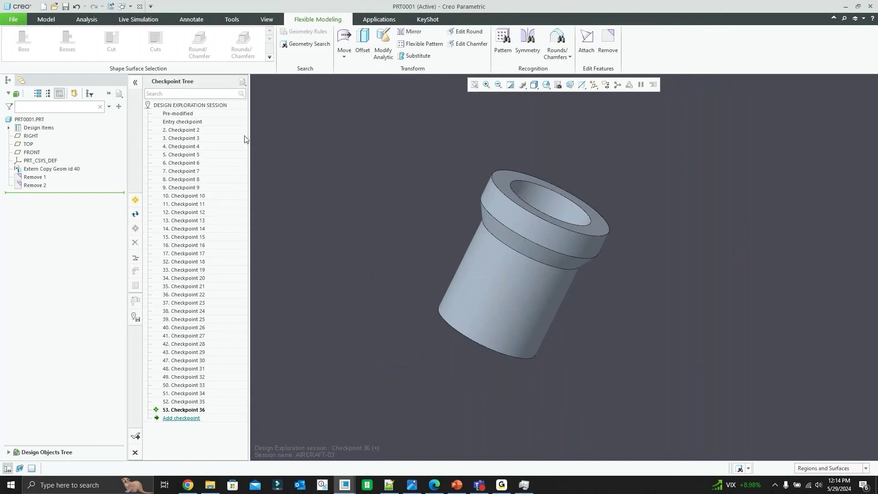
# Step: Roll the model back to just after the external copy geometry and select the whole curved arm as a boss shape
pyautogui.moveTo(78, 193); pyautogui.dragTo(76, 174)
pyautogui.moveTo(519, 252); pyautogui.dragTo(539, 275, button='middle')
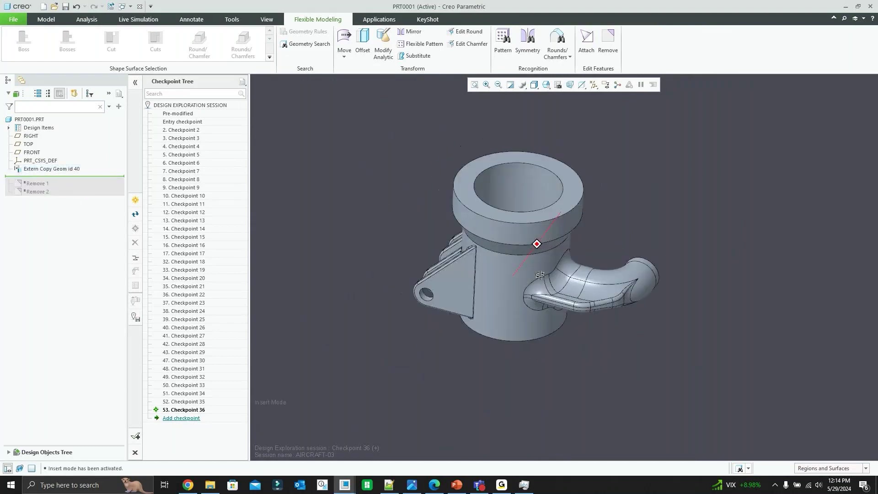
pyautogui.click(598, 289)
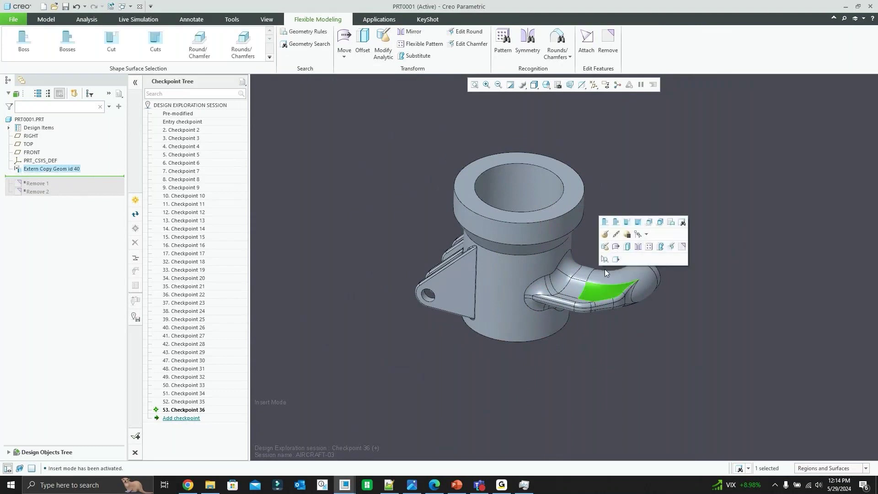
pyautogui.click(604, 222)
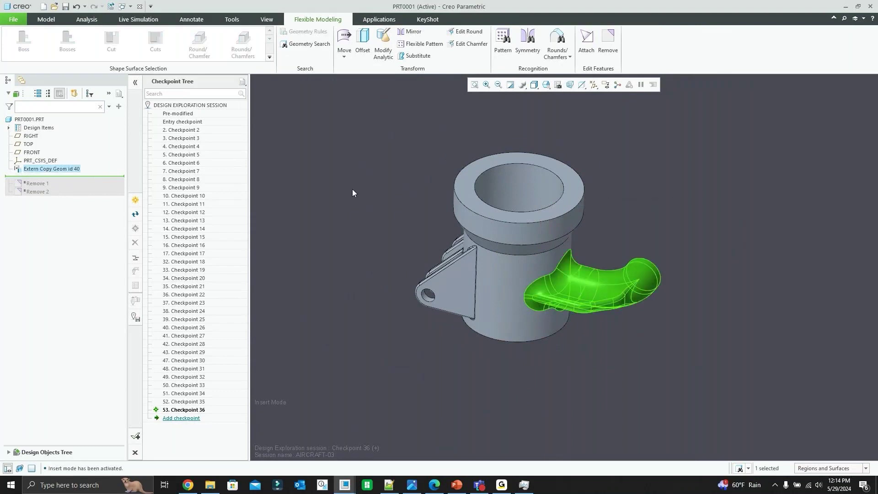
# Step: Use Move with the 3D dragger to shift the curved arm outward from the cylinder and rotate it in its plane
pyautogui.click(344, 41)
pyautogui.moveTo(485, 193); pyautogui.dragTo(552, 279, button='middle')
pyautogui.moveTo(558, 277); pyautogui.dragTo(643, 313)
pyautogui.moveTo(542, 316); pyautogui.dragTo(554, 331, button='middle')
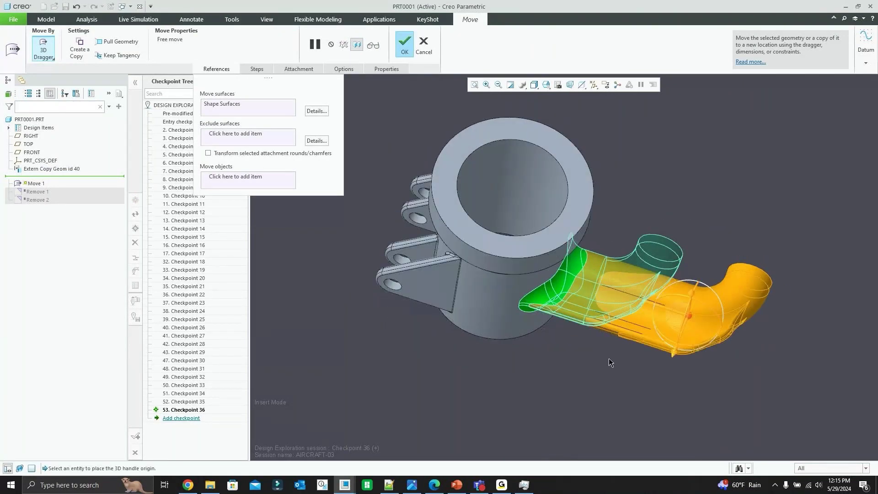
pyautogui.moveTo(671, 345); pyautogui.dragTo(578, 348)
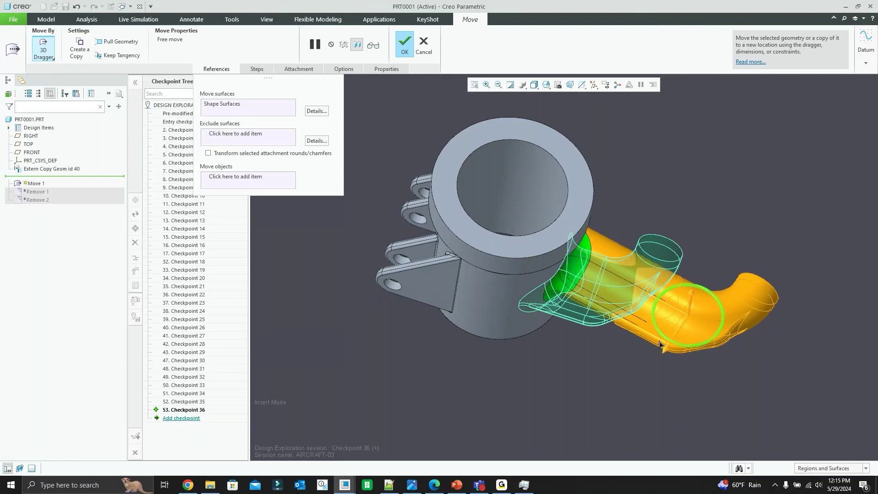
pyautogui.moveTo(578, 348); pyautogui.dragTo(657, 368, button='middle')
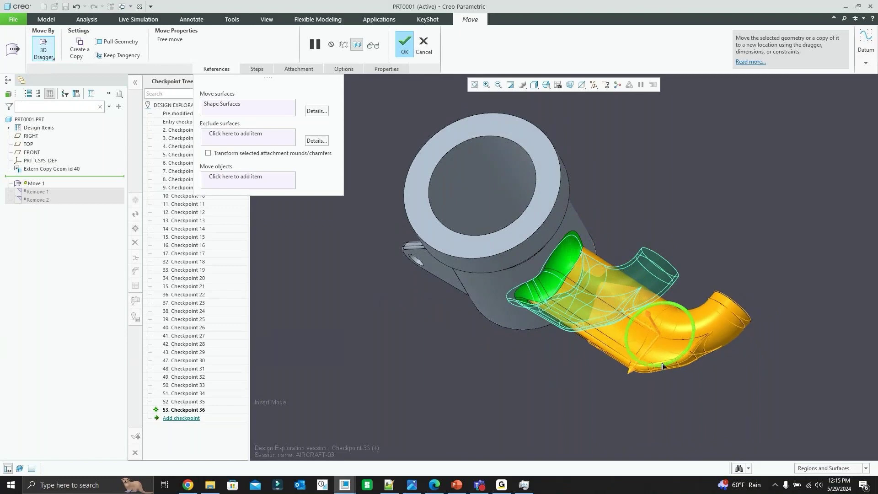
pyautogui.moveTo(662, 360); pyautogui.dragTo(664, 356)
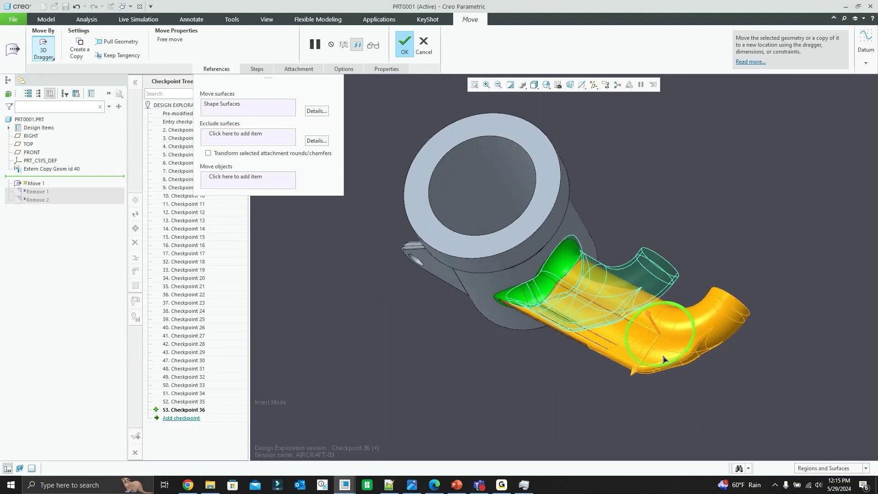
# Step: Tilt the curved arm upward, shift it toward the collar and accept the move
pyautogui.moveTo(663, 360); pyautogui.dragTo(686, 312, button='middle')
pyautogui.moveTo(682, 318); pyautogui.dragTo(654, 296)
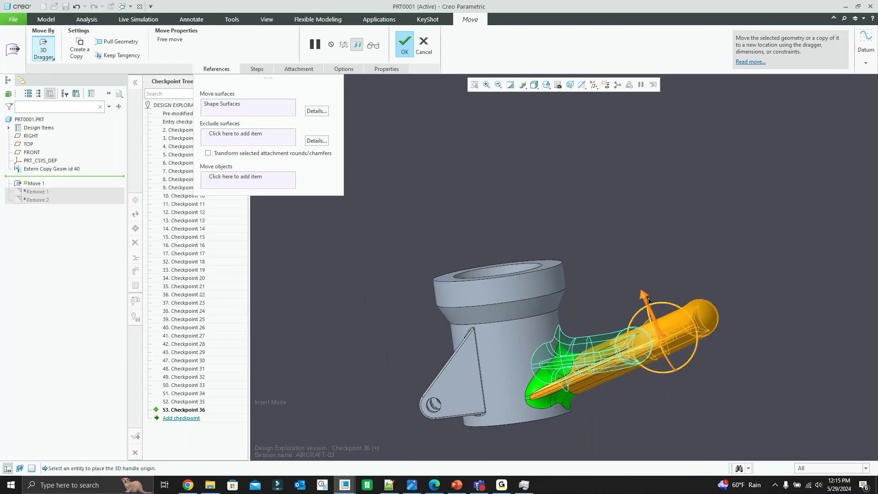
pyautogui.moveTo(644, 297); pyautogui.dragTo(605, 301)
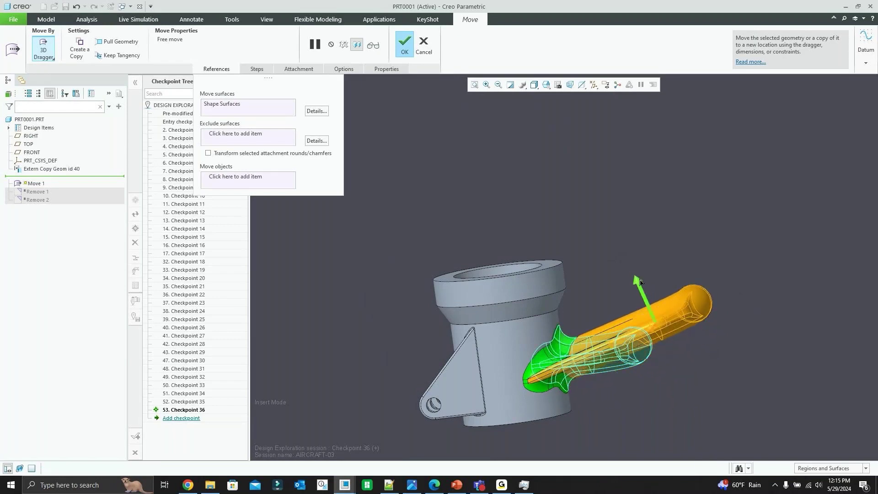
pyautogui.moveTo(605, 301); pyautogui.dragTo(549, 274, button='middle')
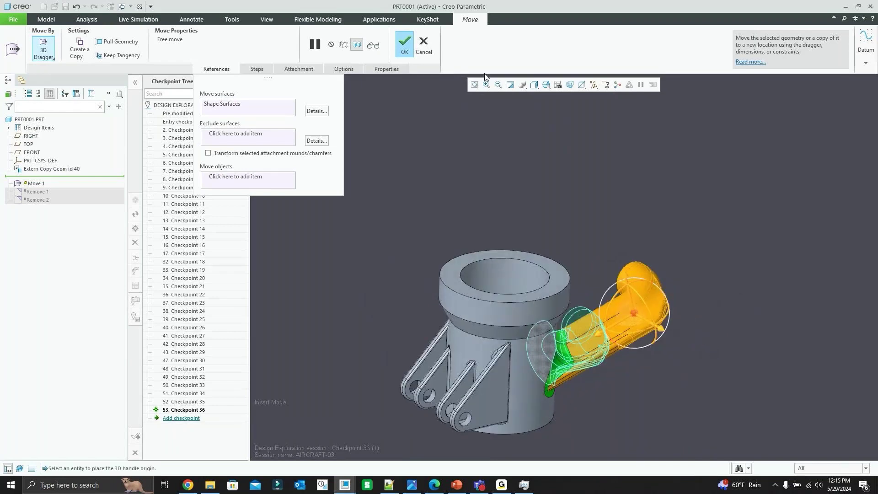
pyautogui.click(404, 42)
# Step: Use Move with the 3D dragger to shift and rotate the inner flat face of the outermost mounting lug
pyautogui.click(631, 201)
pyautogui.scroll(1, 627, 245)
pyautogui.moveTo(613, 251); pyautogui.dragTo(580, 283, button='middle')
pyautogui.scroll(3, 580, 325)
pyautogui.scroll(-5, 534, 364)
pyautogui.moveTo(567, 343); pyautogui.dragTo(604, 325, button='middle')
pyautogui.scroll(-5, 574, 303)
pyautogui.click(548, 307)
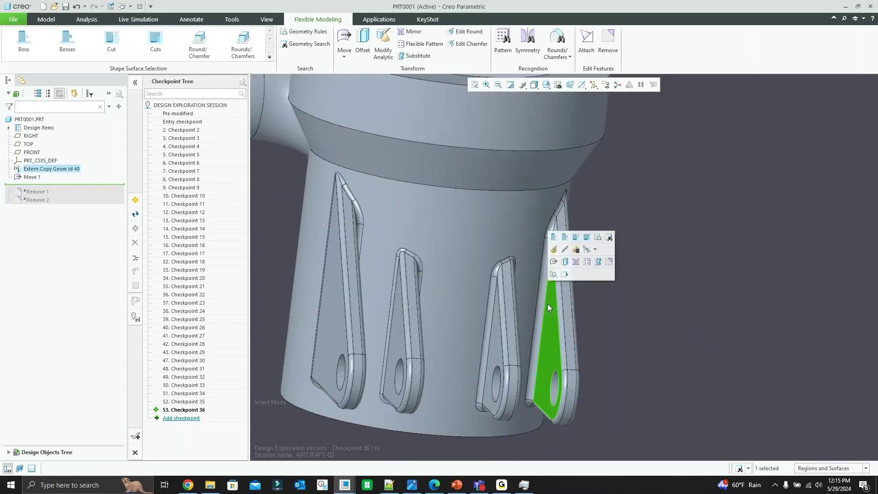
pyautogui.click(553, 262)
pyautogui.moveTo(542, 347); pyautogui.dragTo(530, 361, button='middle')
pyautogui.moveTo(530, 361); pyautogui.dragTo(539, 370)
pyautogui.moveTo(590, 339); pyautogui.dragTo(616, 339, button='middle')
pyautogui.moveTo(604, 359)
pyautogui.mouseDown()
pyautogui.moveTo(623, 363)
pyautogui.moveTo(609, 360)
pyautogui.mouseUp()
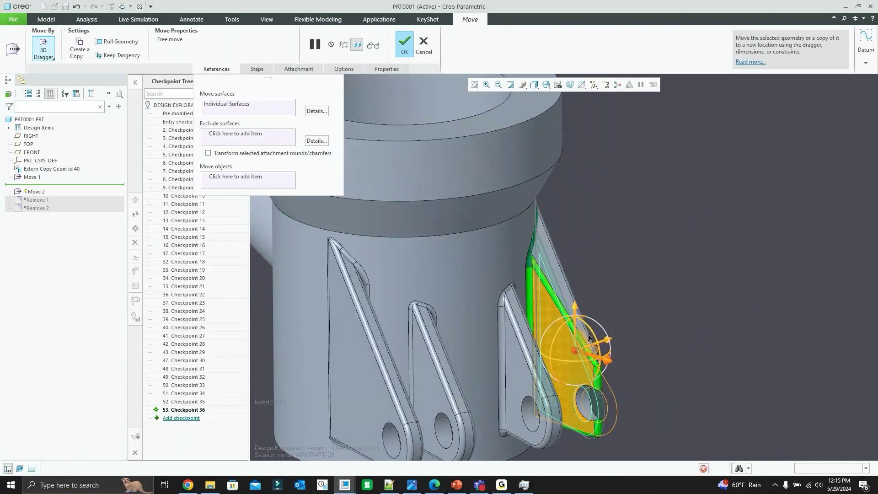
# Step: Undo the last drag of the lug face, readjust the face slightly, review the move steps and accept the move
pyautogui.moveTo(578, 310)
pyautogui.mouseDown(button='middle')
pyautogui.moveTo(567, 314)
pyautogui.moveTo(543, 259)
pyautogui.moveTo(551, 257)
pyautogui.mouseUp(button='middle')
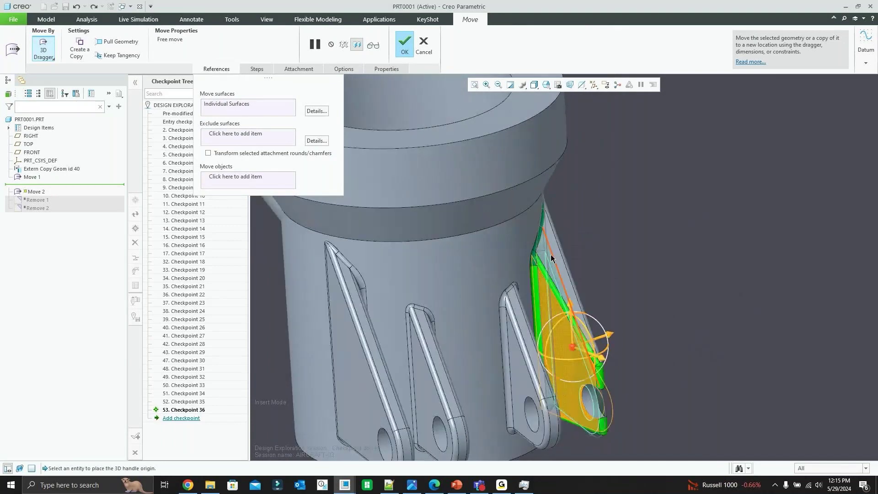
pyautogui.hotkey('ctrl', 'z')
pyautogui.moveTo(567, 363); pyautogui.dragTo(569, 364)
pyautogui.moveTo(545, 322); pyautogui.dragTo(536, 306, button='middle')
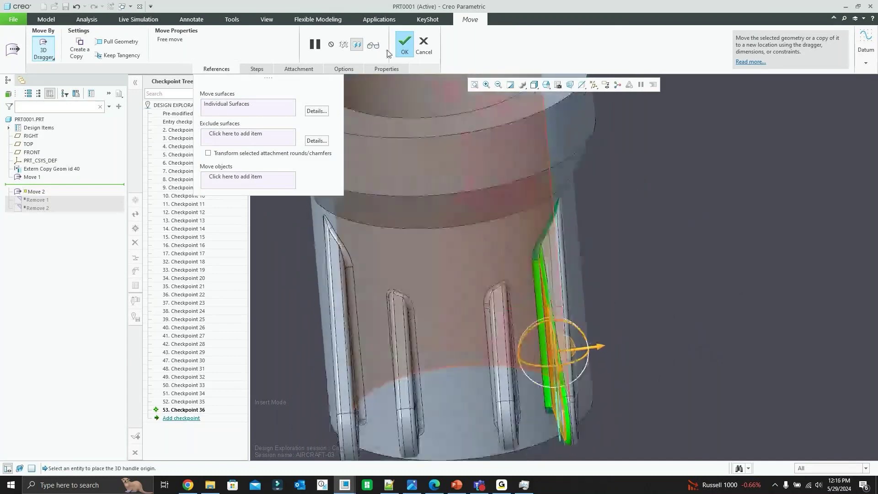
pyautogui.click(257, 69)
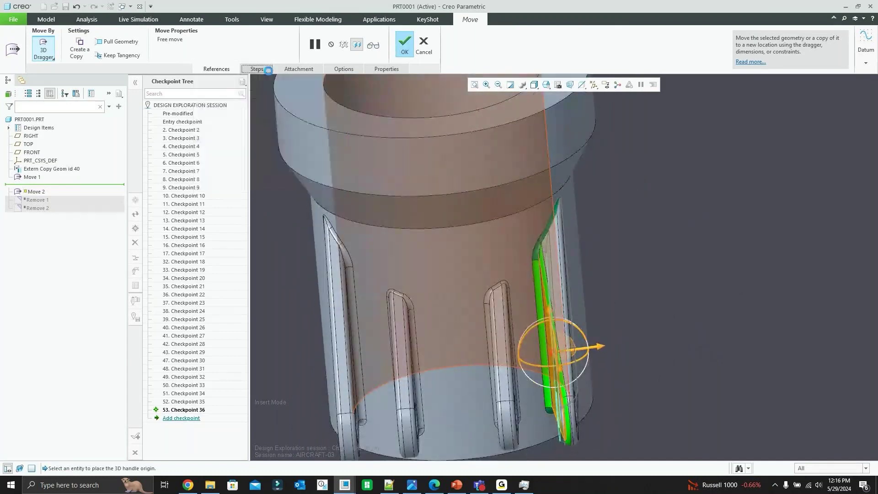
pyautogui.rightClick(293, 127)
pyautogui.click(285, 114)
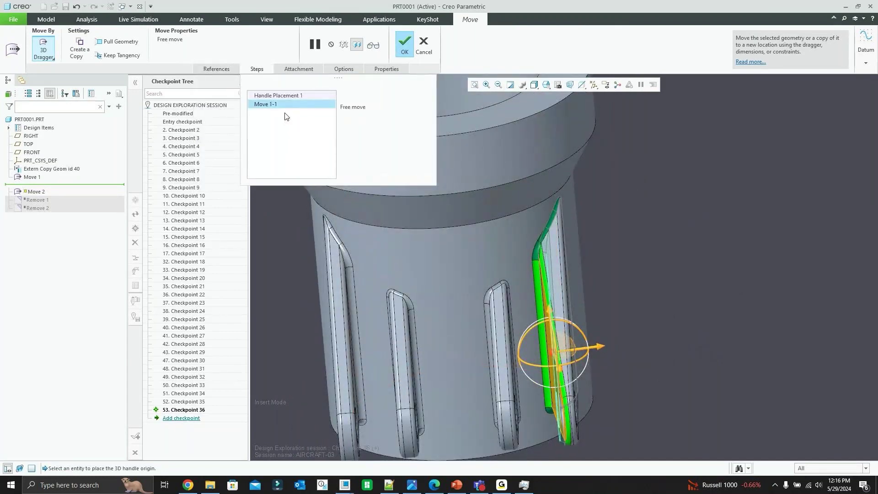
pyautogui.click(404, 44)
# Step: Move the outer flat face of the same outermost lug outward to thicken the lug
pyautogui.moveTo(511, 207)
pyautogui.mouseDown(button='middle')
pyautogui.moveTo(494, 207)
pyautogui.moveTo(589, 311)
pyautogui.mouseUp(button='middle')
pyautogui.click(589, 311)
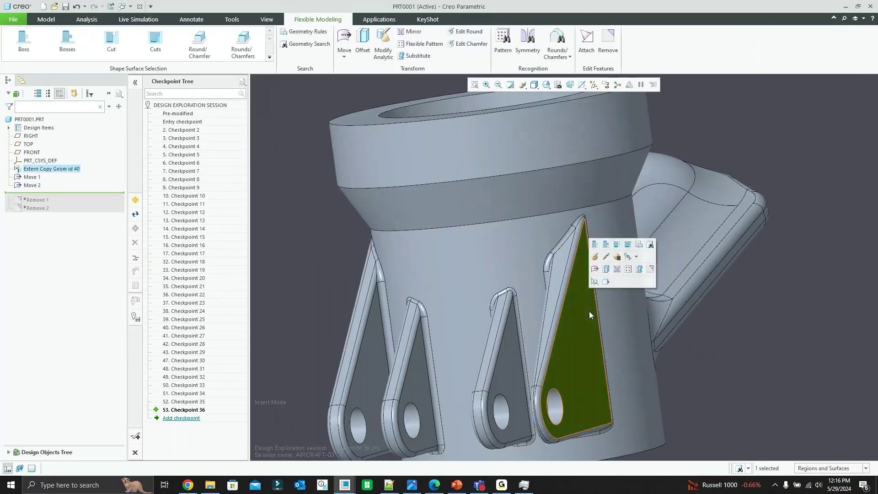
pyautogui.click(594, 269)
pyautogui.moveTo(594, 269); pyautogui.dragTo(605, 322, button='middle')
pyautogui.scroll(2, 608, 327)
pyautogui.moveTo(611, 359); pyautogui.dragTo(635, 351)
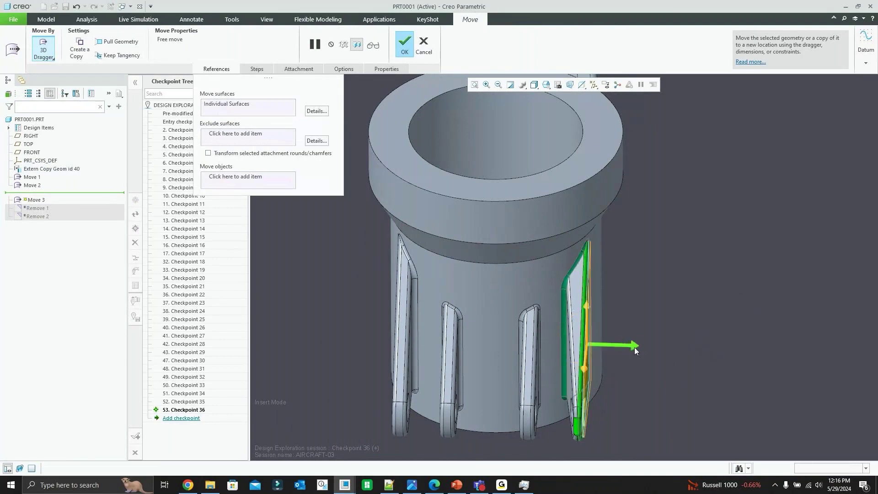
pyautogui.moveTo(594, 320); pyautogui.dragTo(534, 311, button='middle')
pyautogui.click(404, 44)
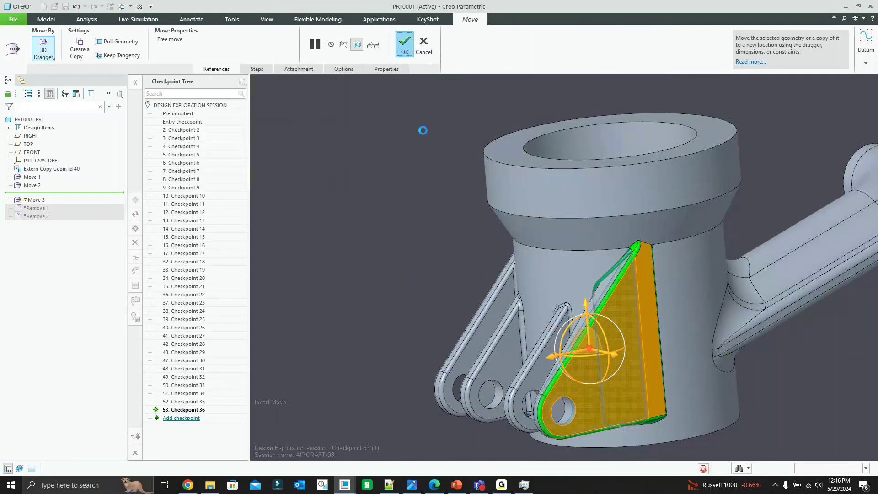
pyautogui.click(650, 309)
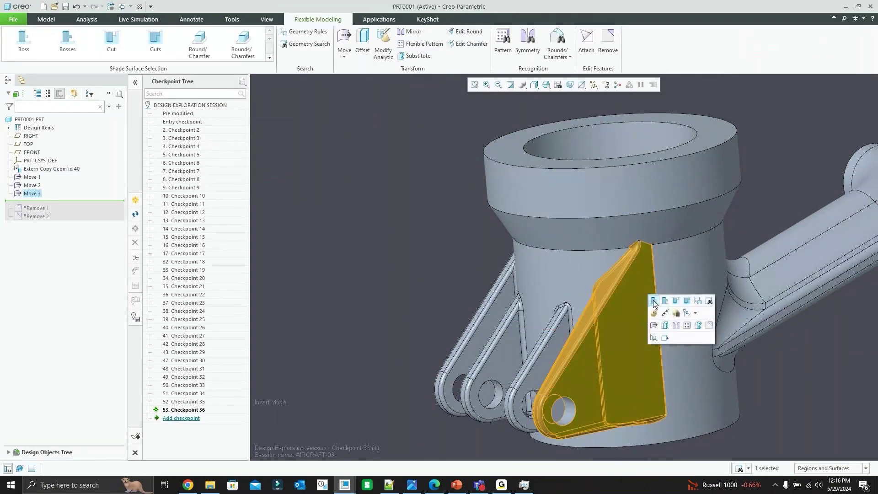
pyautogui.click(659, 258)
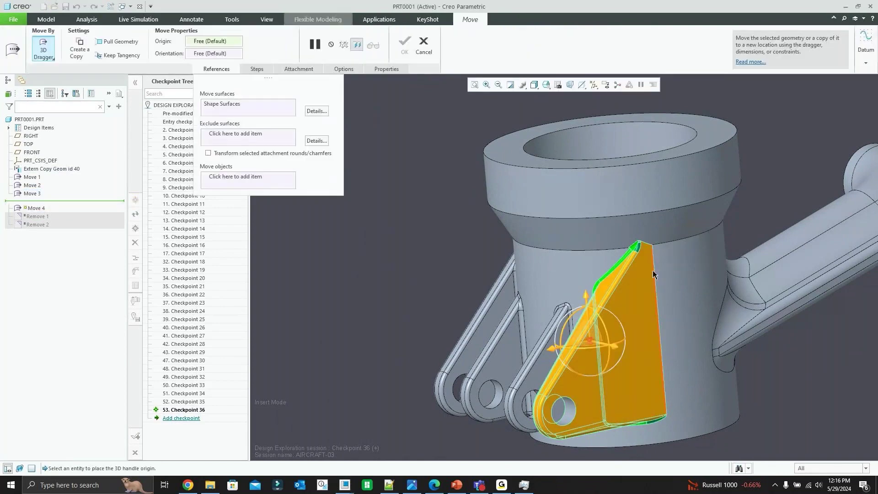
pyautogui.moveTo(591, 299)
pyautogui.mouseDown()
pyautogui.moveTo(589, 311)
pyautogui.moveTo(613, 315)
pyautogui.mouseUp()
pyautogui.moveTo(596, 304)
pyautogui.mouseDown(button='middle')
pyautogui.moveTo(606, 305)
pyautogui.moveTo(590, 297)
pyautogui.moveTo(613, 300)
pyautogui.moveTo(594, 303)
pyautogui.mouseUp(button='middle')
pyautogui.click(423, 44)
pyautogui.click(440, 260)
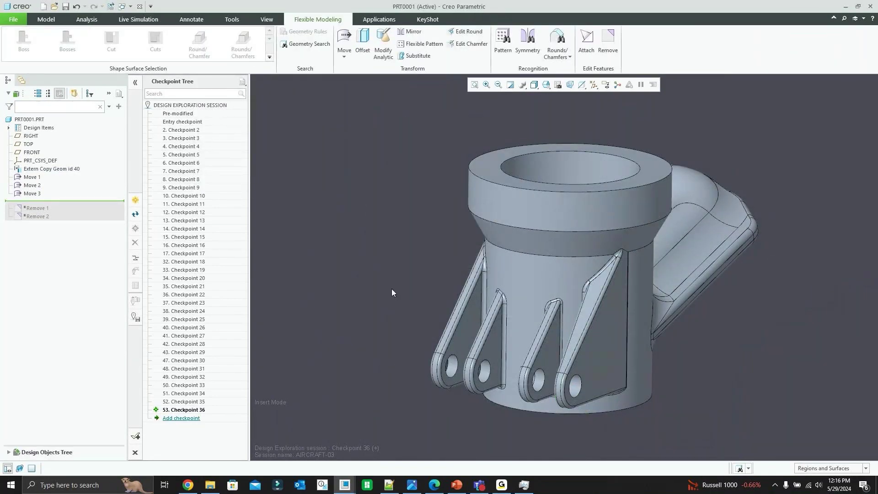
# Step: Create a Modify Analytic feature on the aligned pin holes of the four mounting lugs and accept it
pyautogui.moveTo(500, 243)
pyautogui.mouseDown(button='middle')
pyautogui.moveTo(475, 234)
pyautogui.moveTo(522, 244)
pyautogui.mouseUp(button='middle')
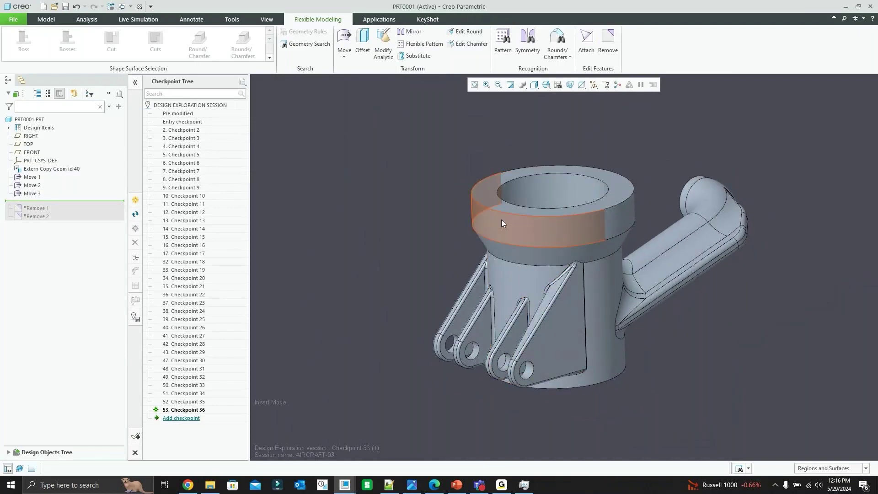
pyautogui.scroll(2, 502, 220)
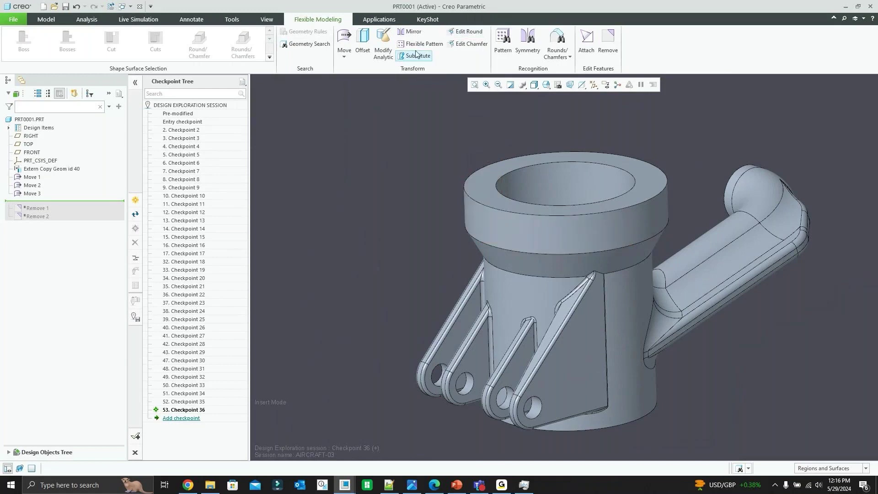
pyautogui.click(389, 48)
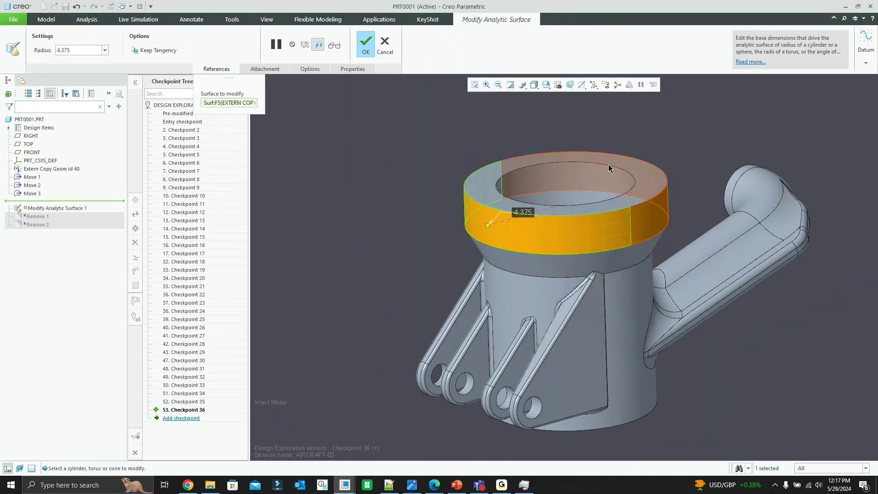
pyautogui.click(537, 408)
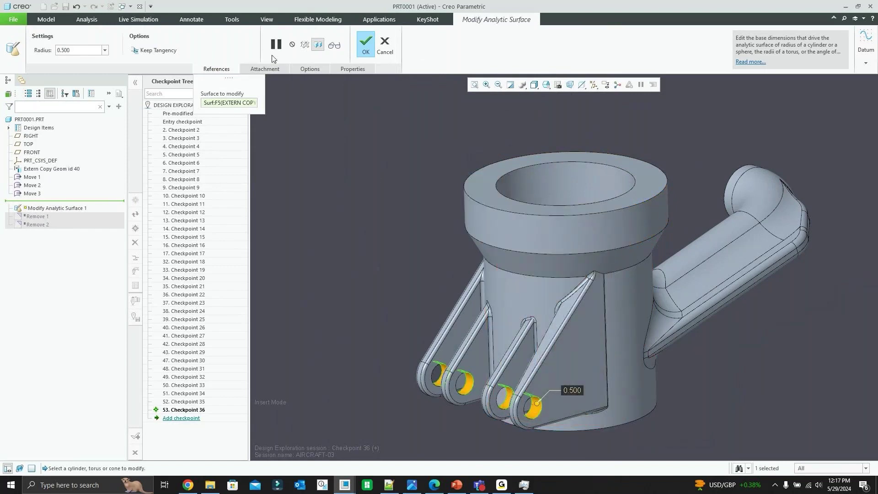
pyautogui.click(366, 49)
pyautogui.click(338, 201)
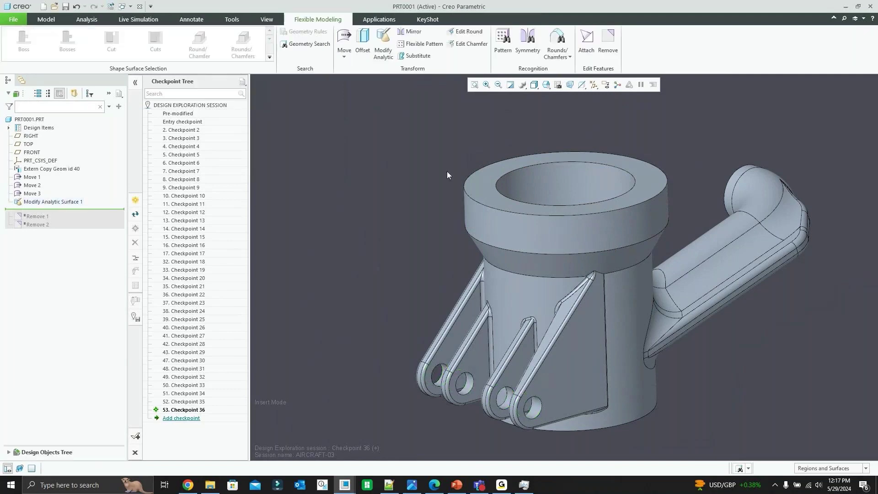
# Step: Switch to the Flexible-Modeling slide show in PowerPoint and advance past the Questions slide to the closing Thank You slide
pyautogui.scroll(-1, 446, 171)
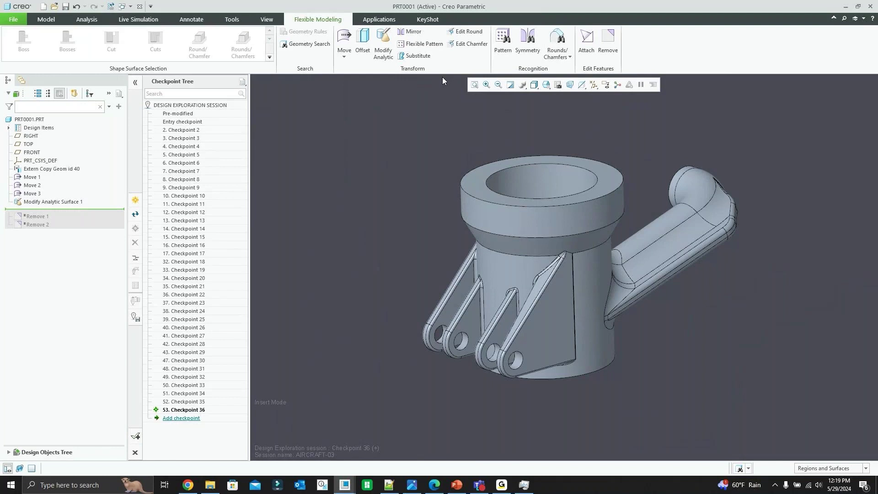
pyautogui.click(456, 486)
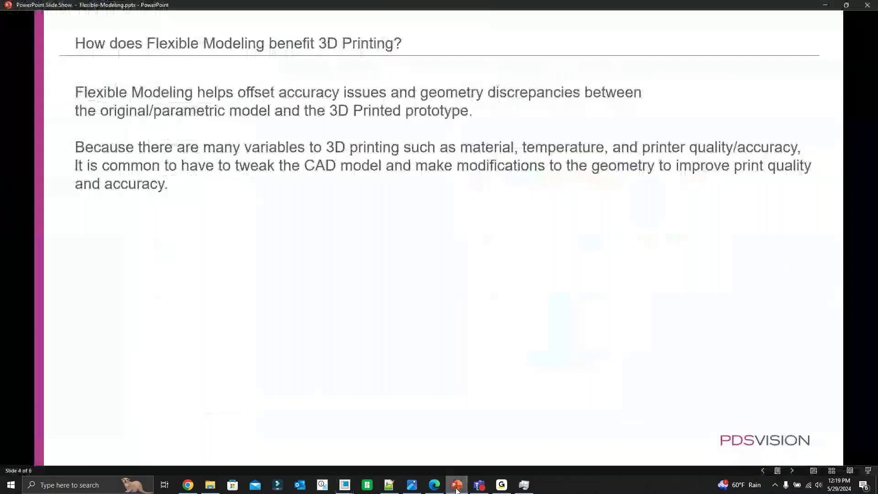
pyautogui.click(471, 370)
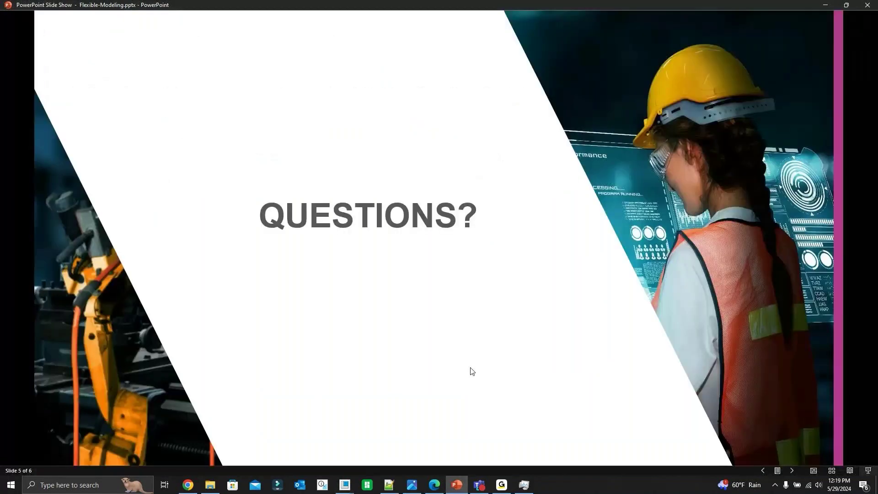
pyautogui.click(472, 370)
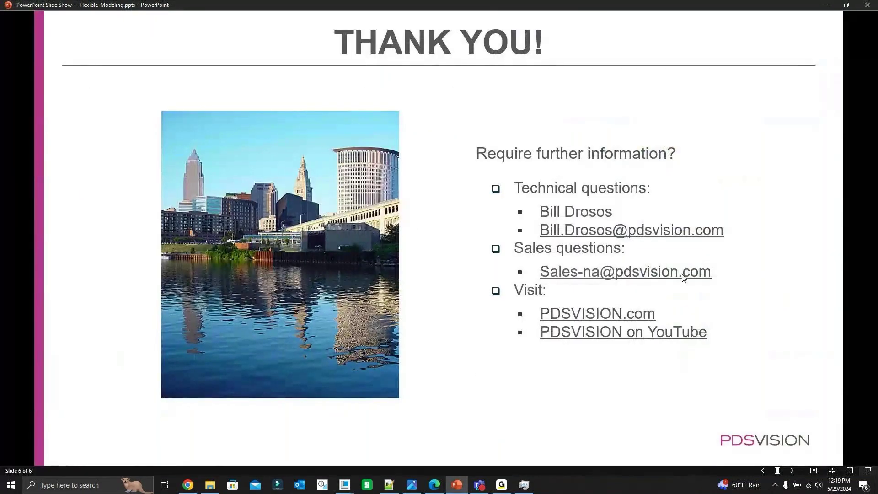